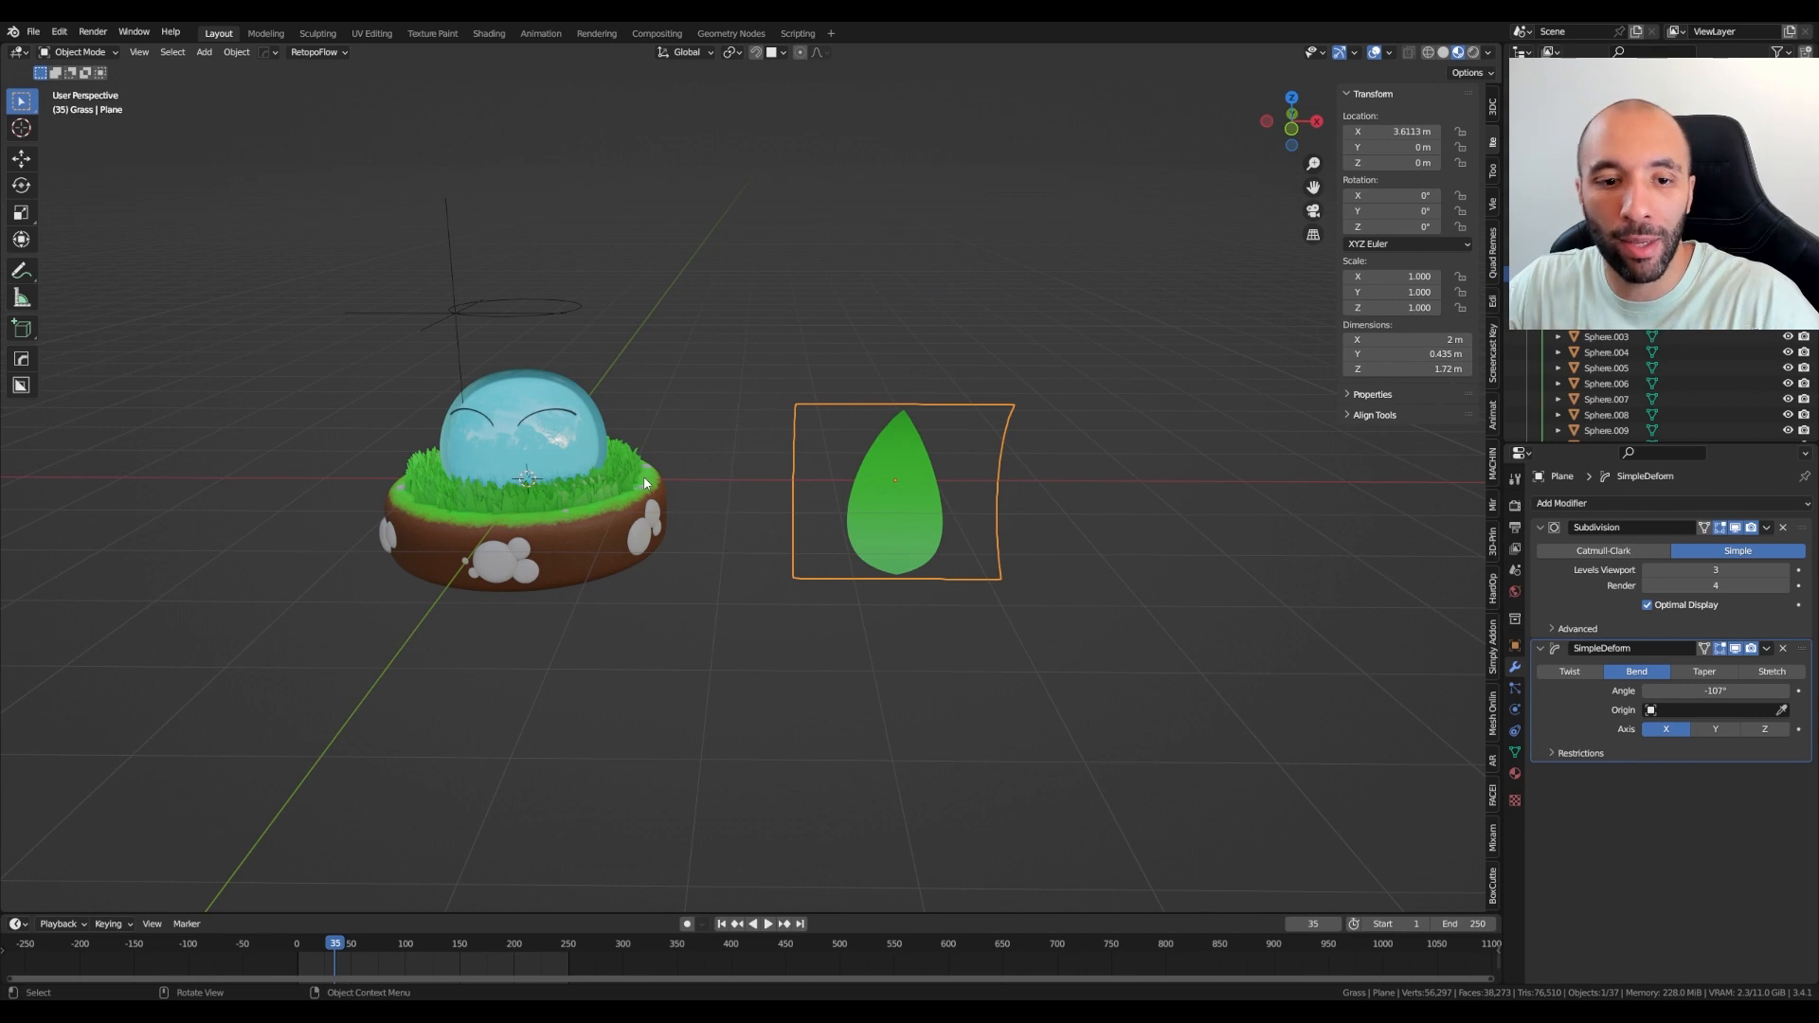
# Show the Outliner in place of the Properties editor and enable the Env collection containing the camera and lamps
pyautogui.moveTo(663, 497); pyautogui.dragTo(878, 507, button='middle')
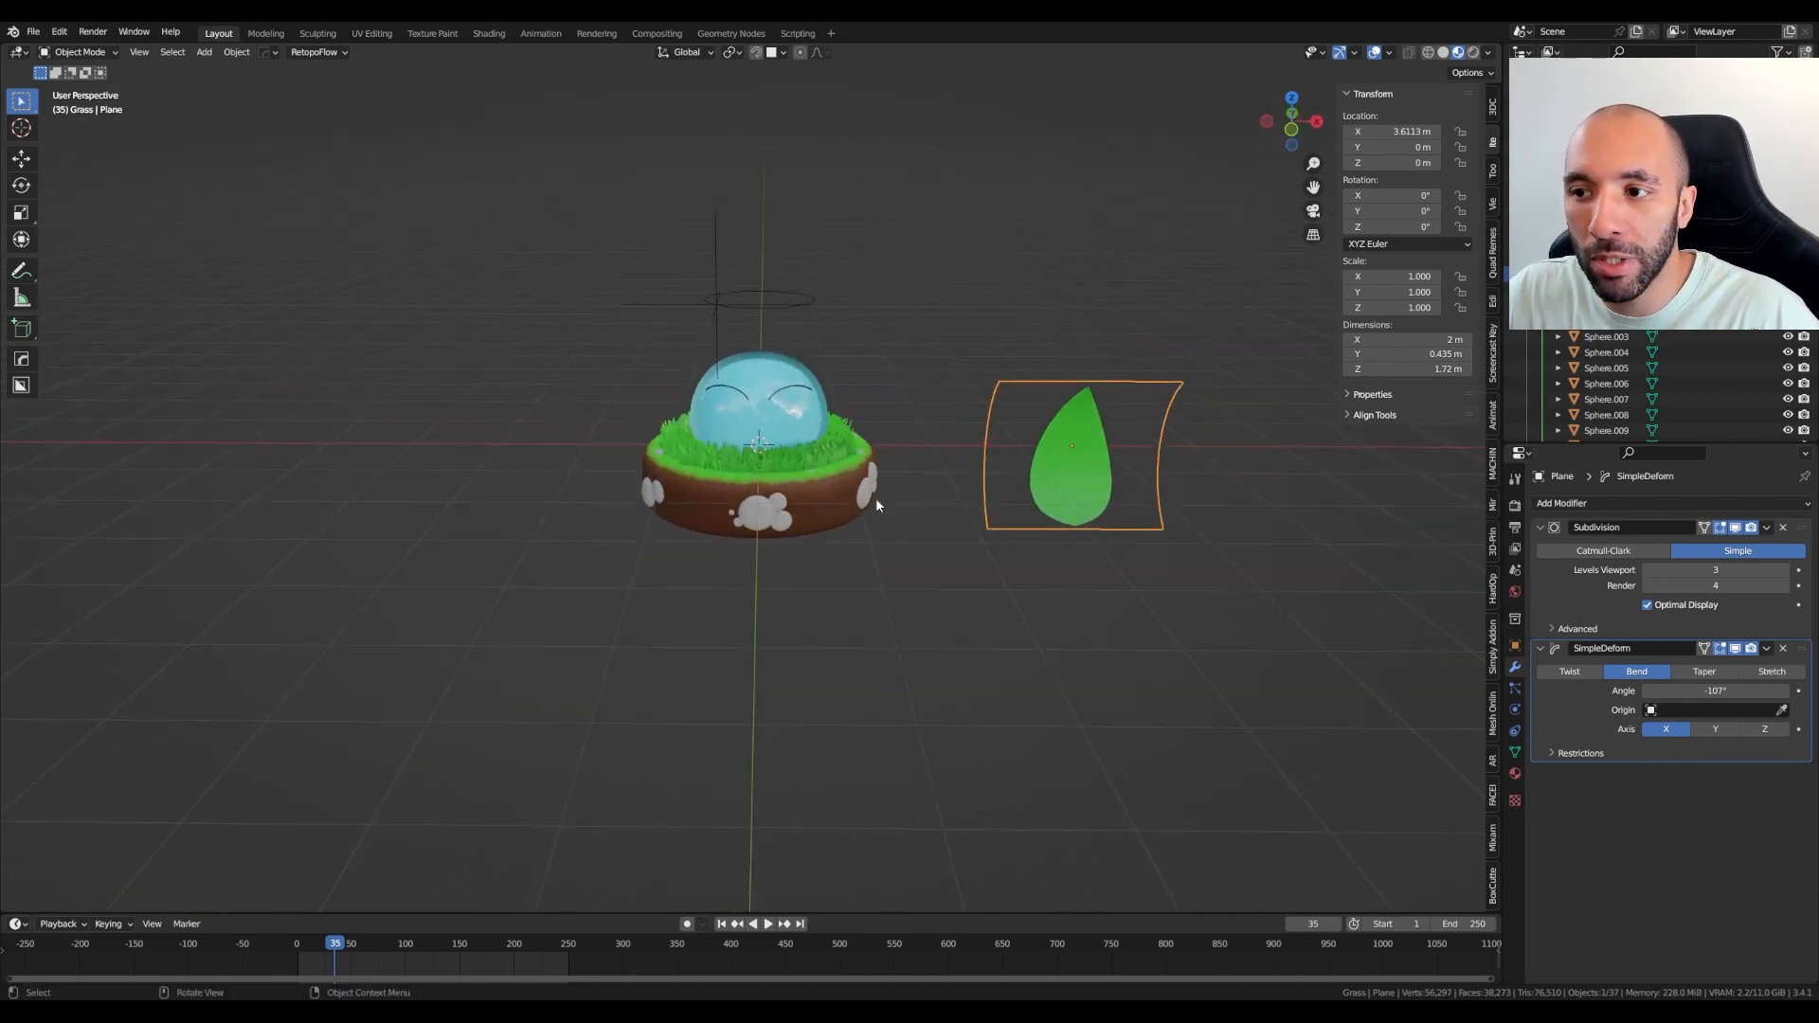
pyautogui.click(1522, 454)
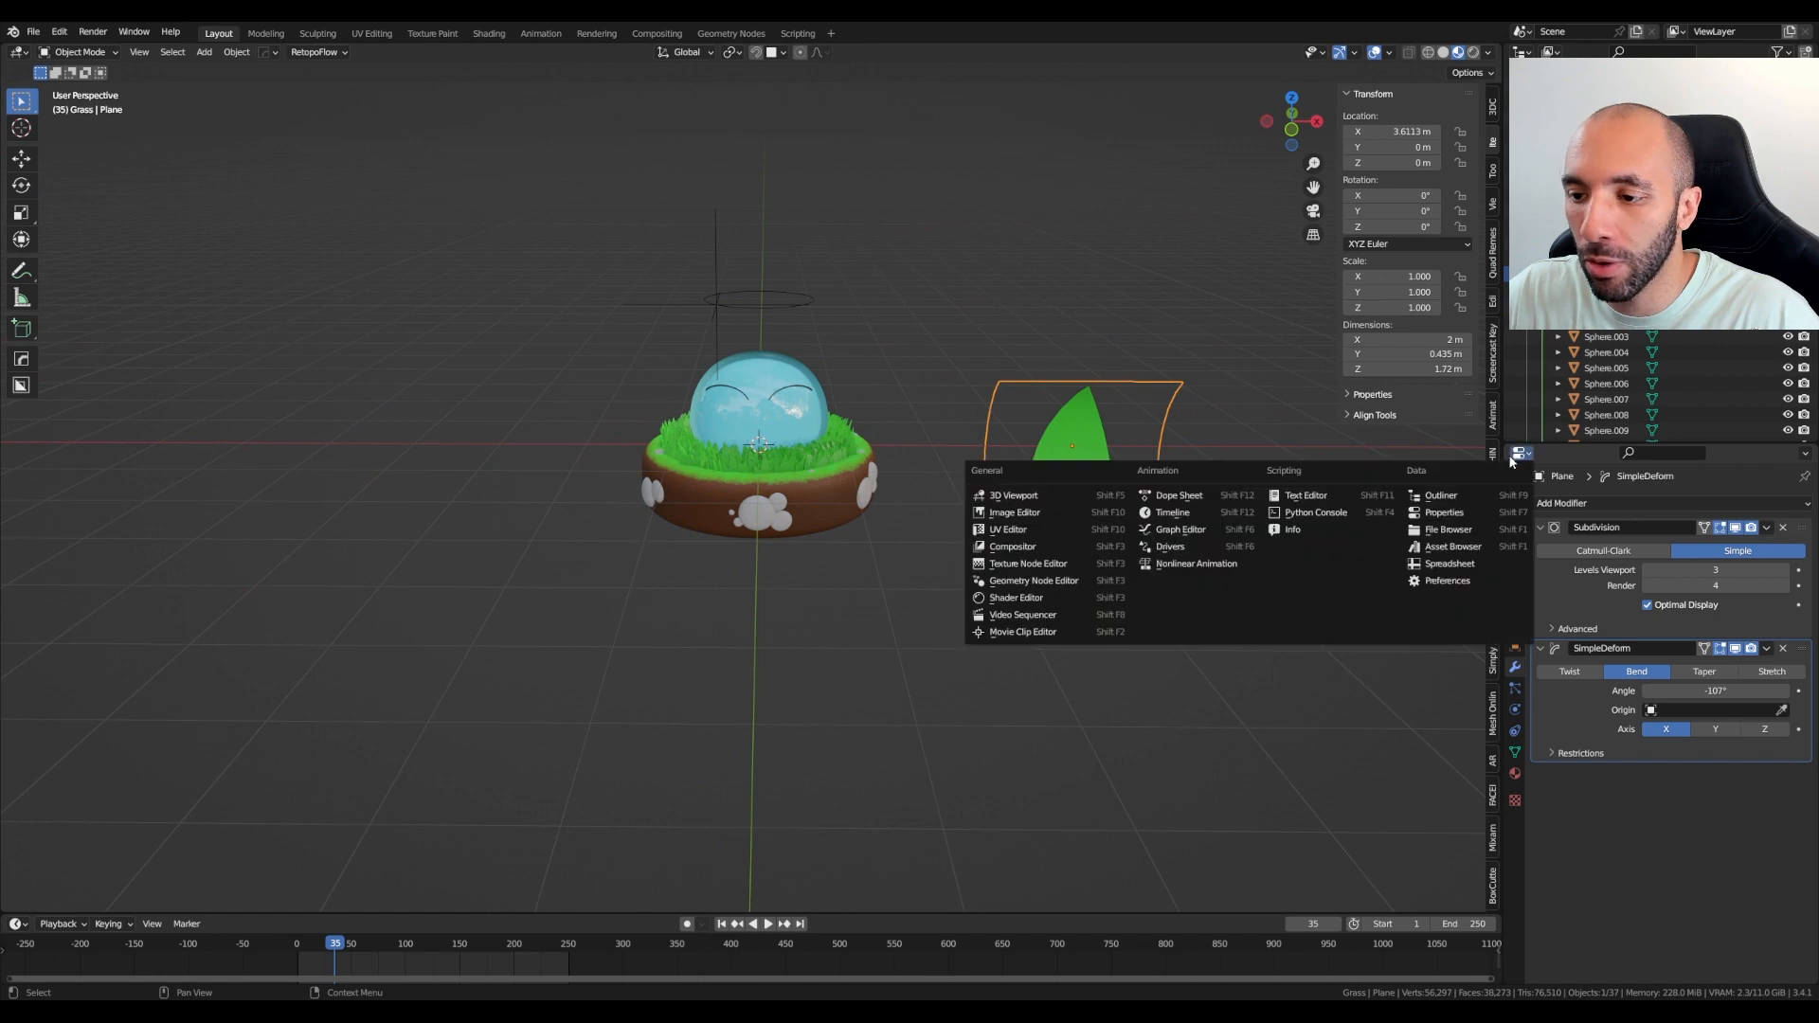
pyautogui.click(1438, 496)
pyautogui.click(1773, 581)
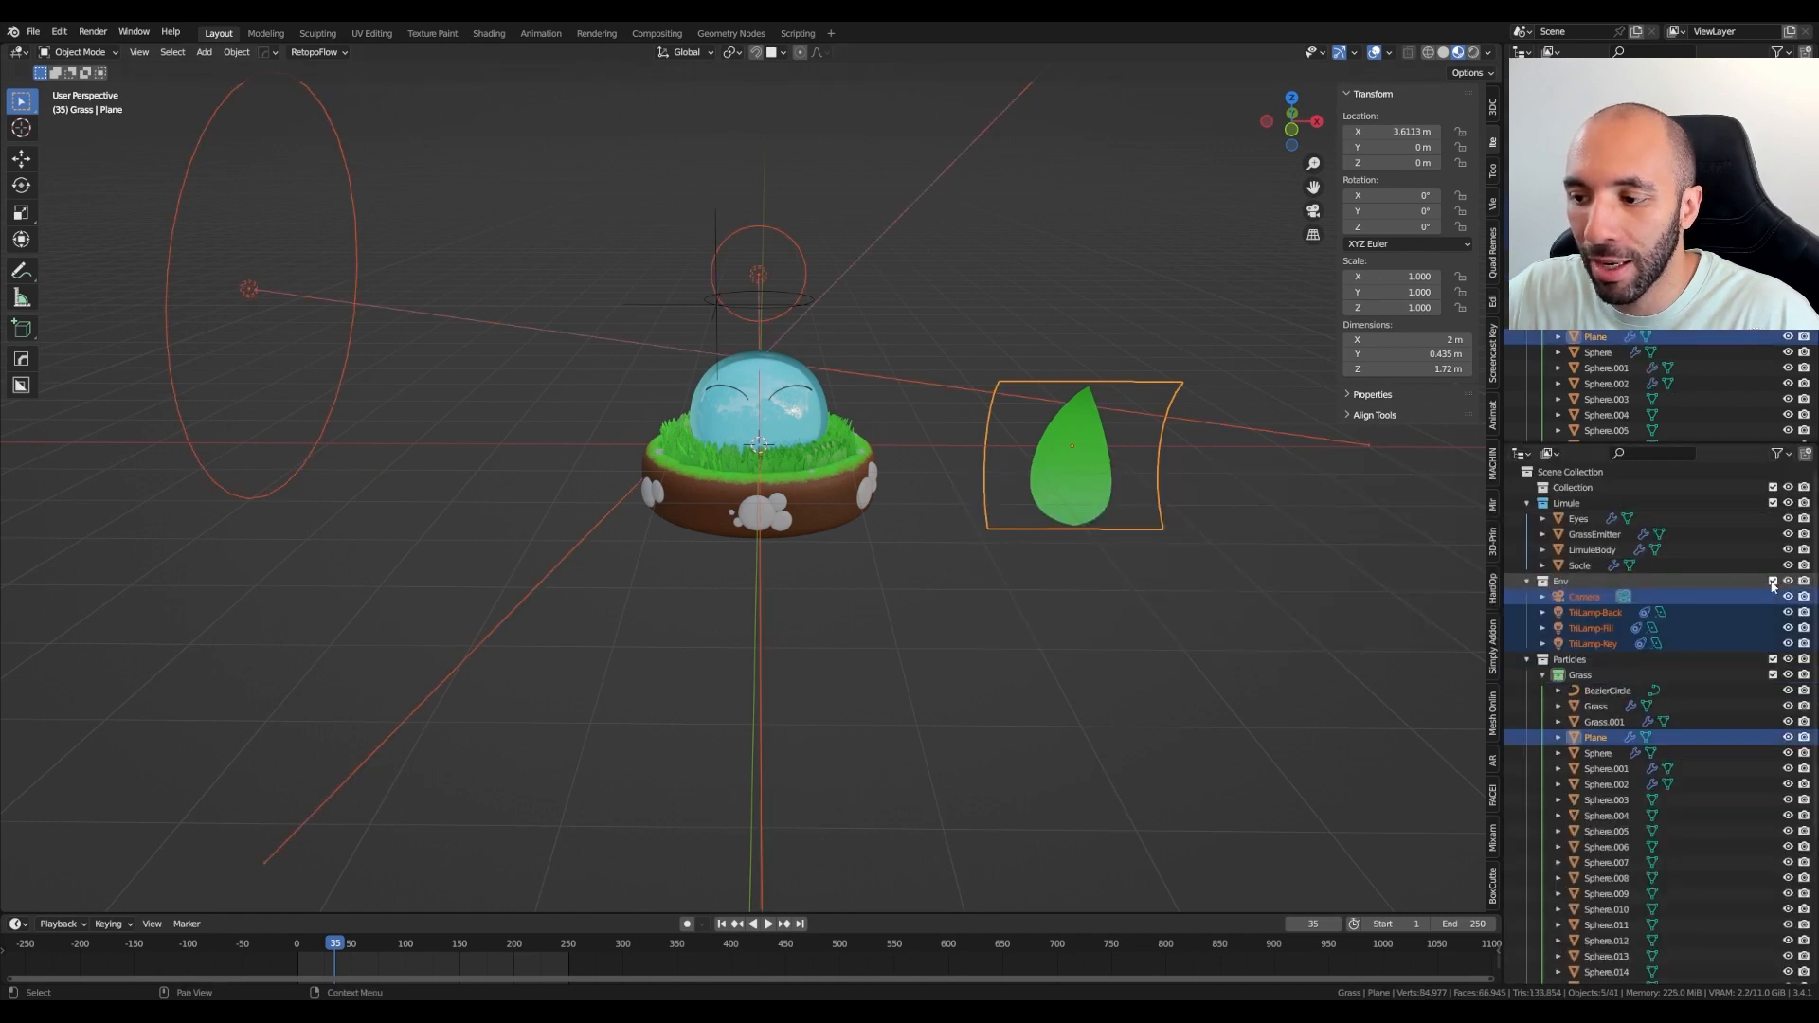
pyautogui.moveTo(572, 313); pyautogui.dragTo(799, 415, button='middle')
pyautogui.click(751, 146)
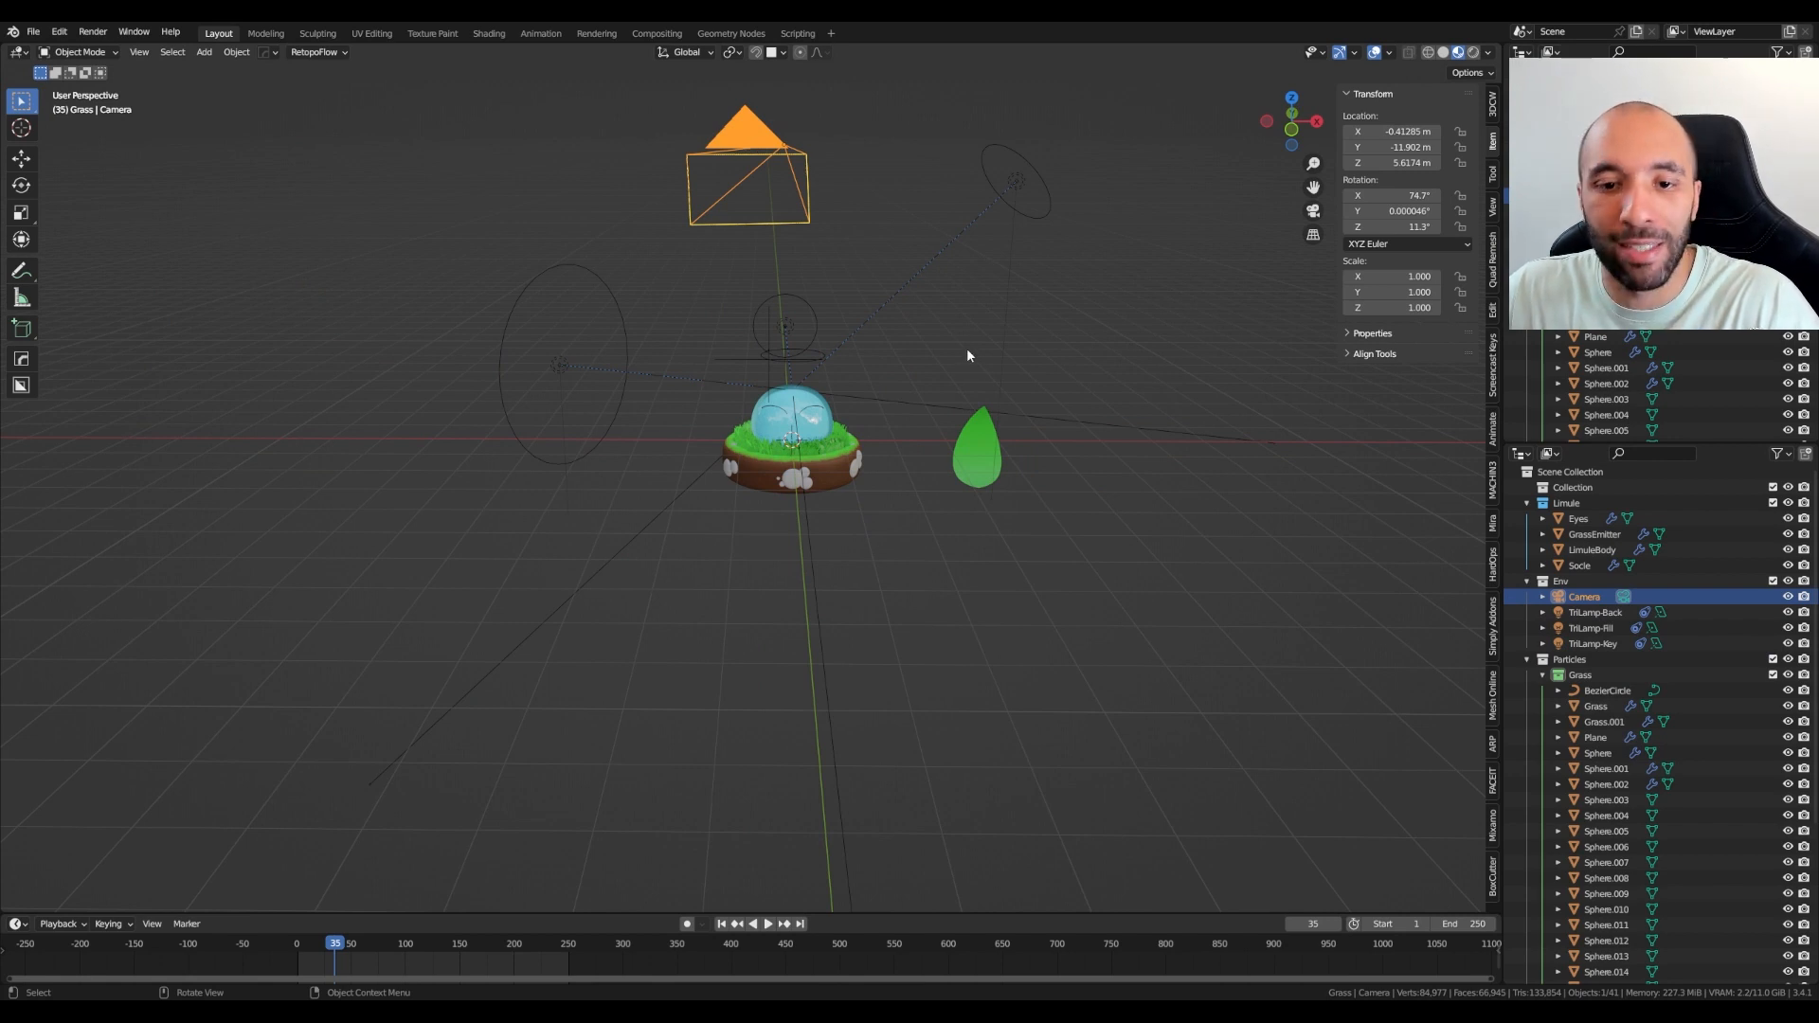
pyautogui.moveTo(966, 349); pyautogui.dragTo(945, 395, button='middle')
pyautogui.hotkey('shift', 'a')
pyautogui.moveTo(946, 401)
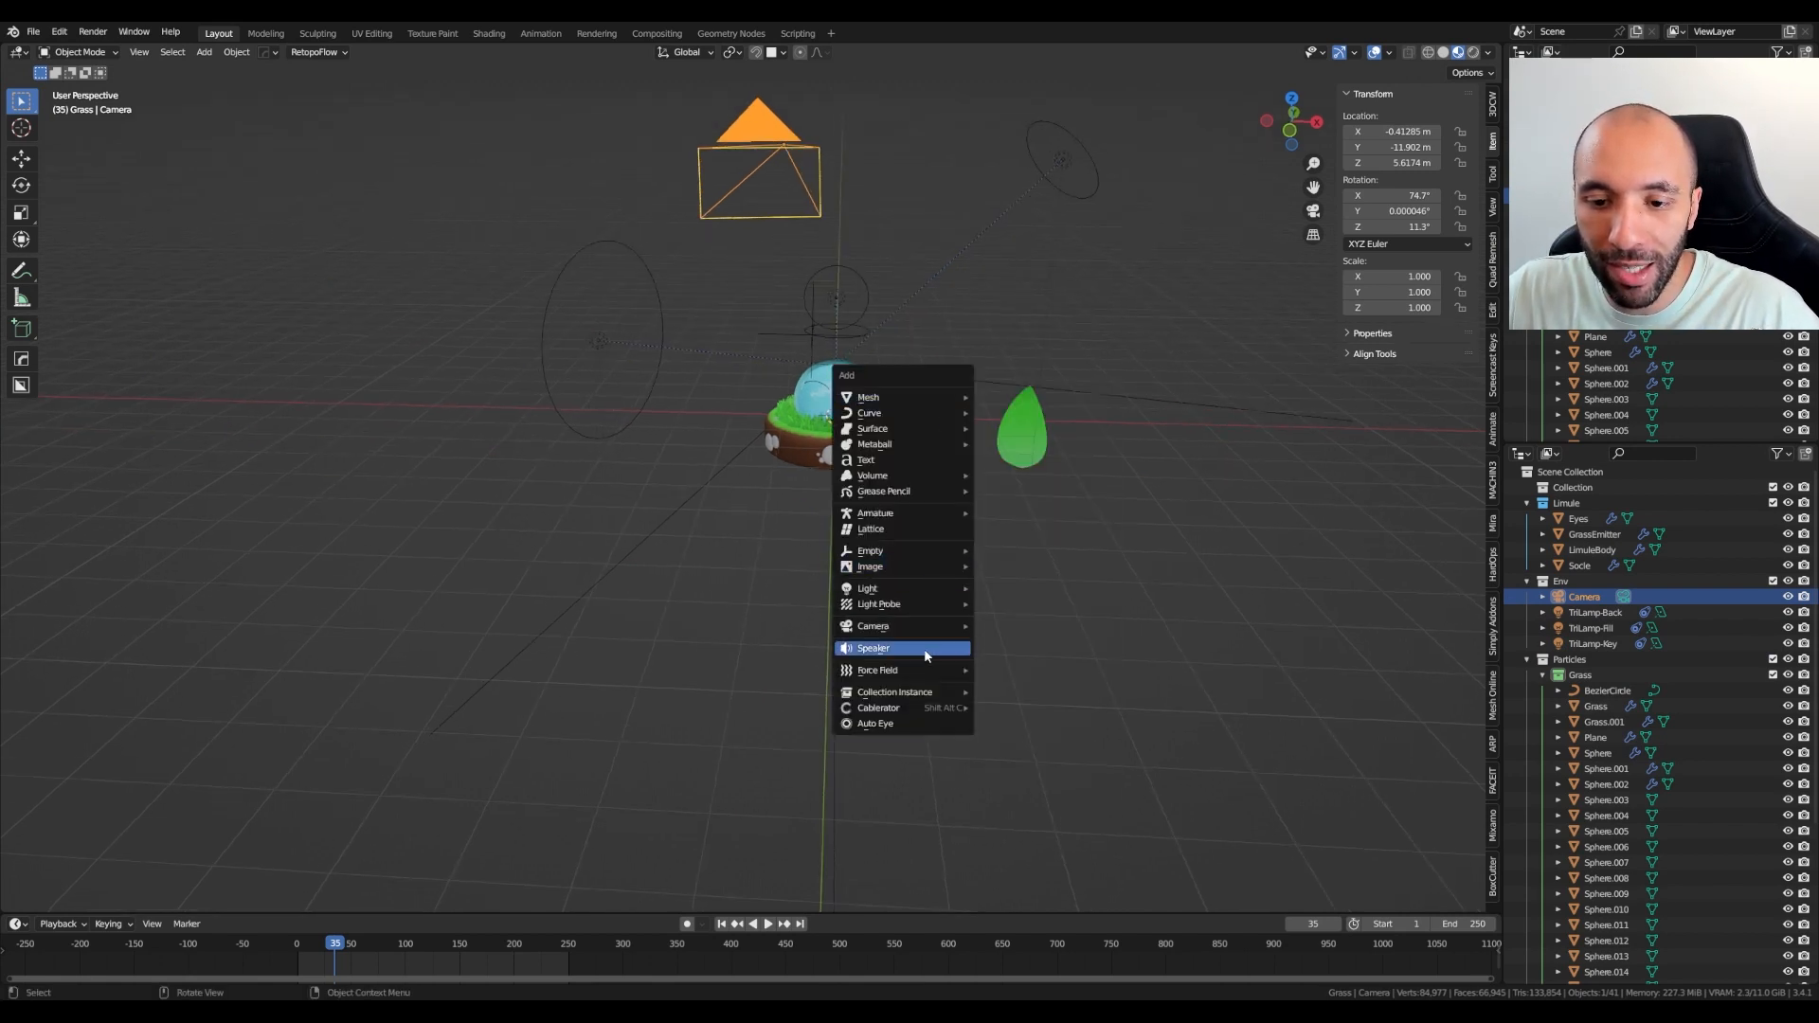
pyautogui.moveTo(928, 626)
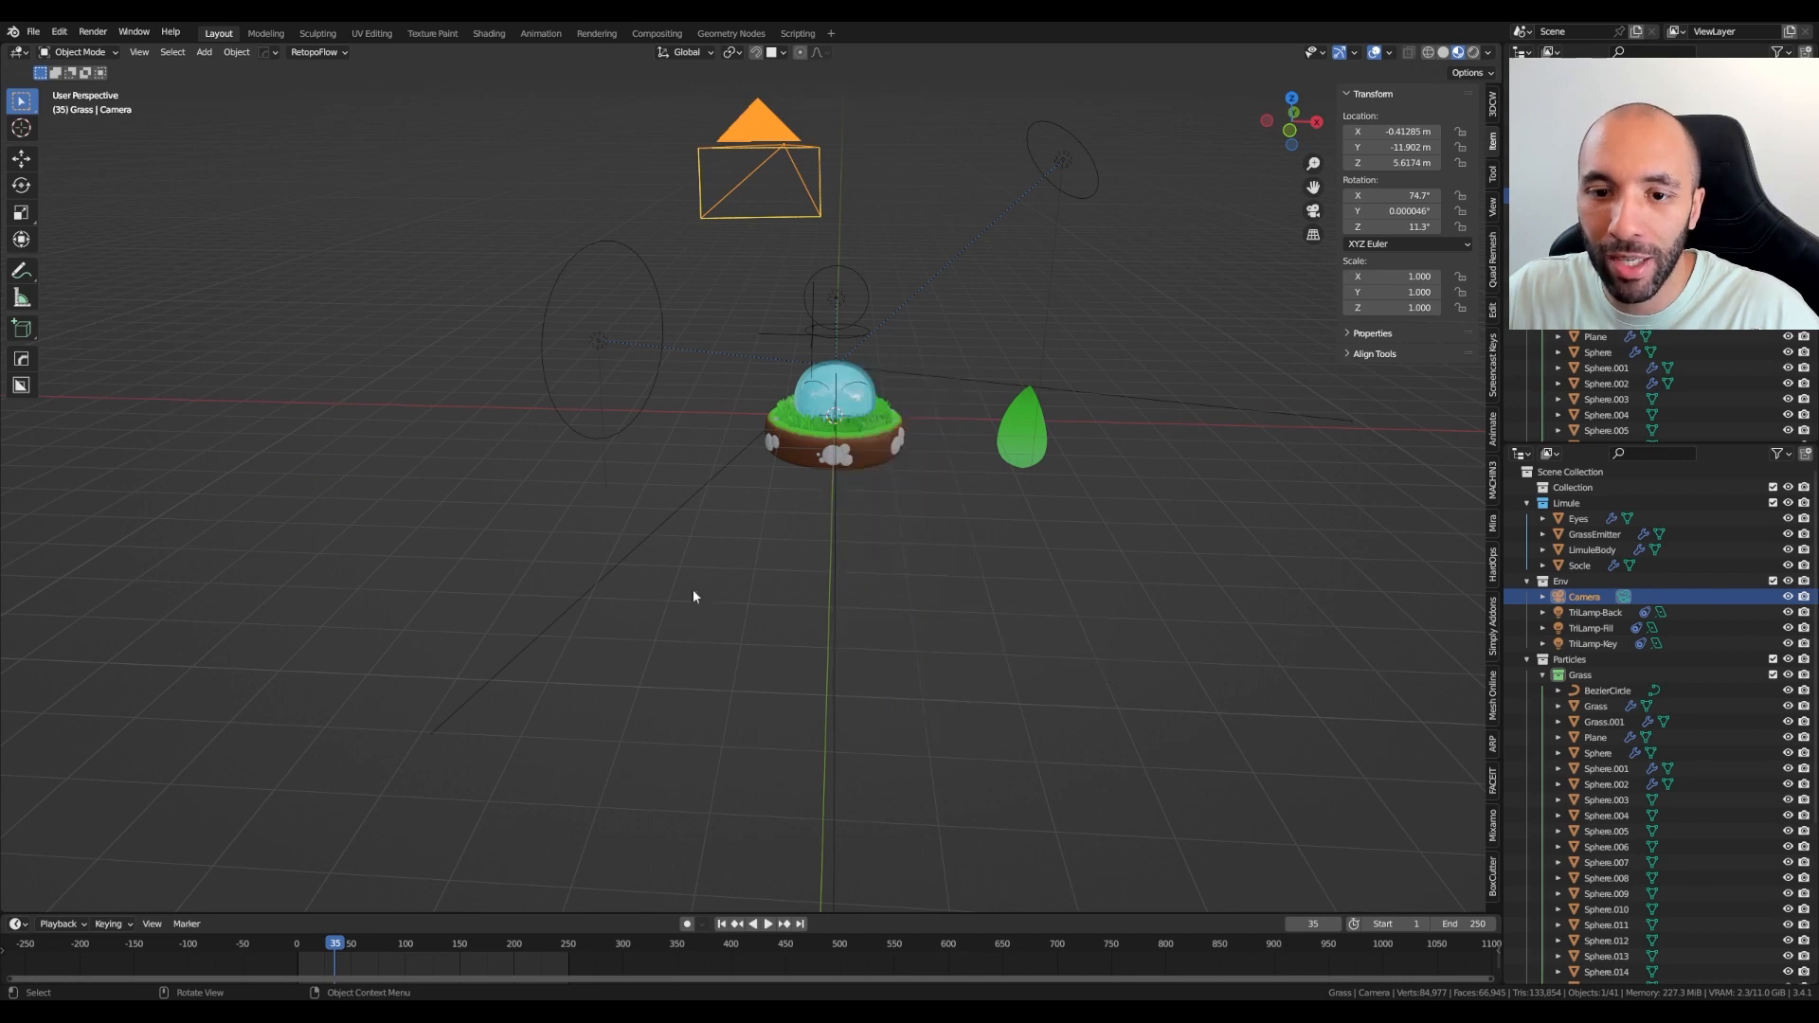
# Frame the LimuleBody object from the front, align the active camera to that view, and select the camera
pyautogui.click(834, 426)
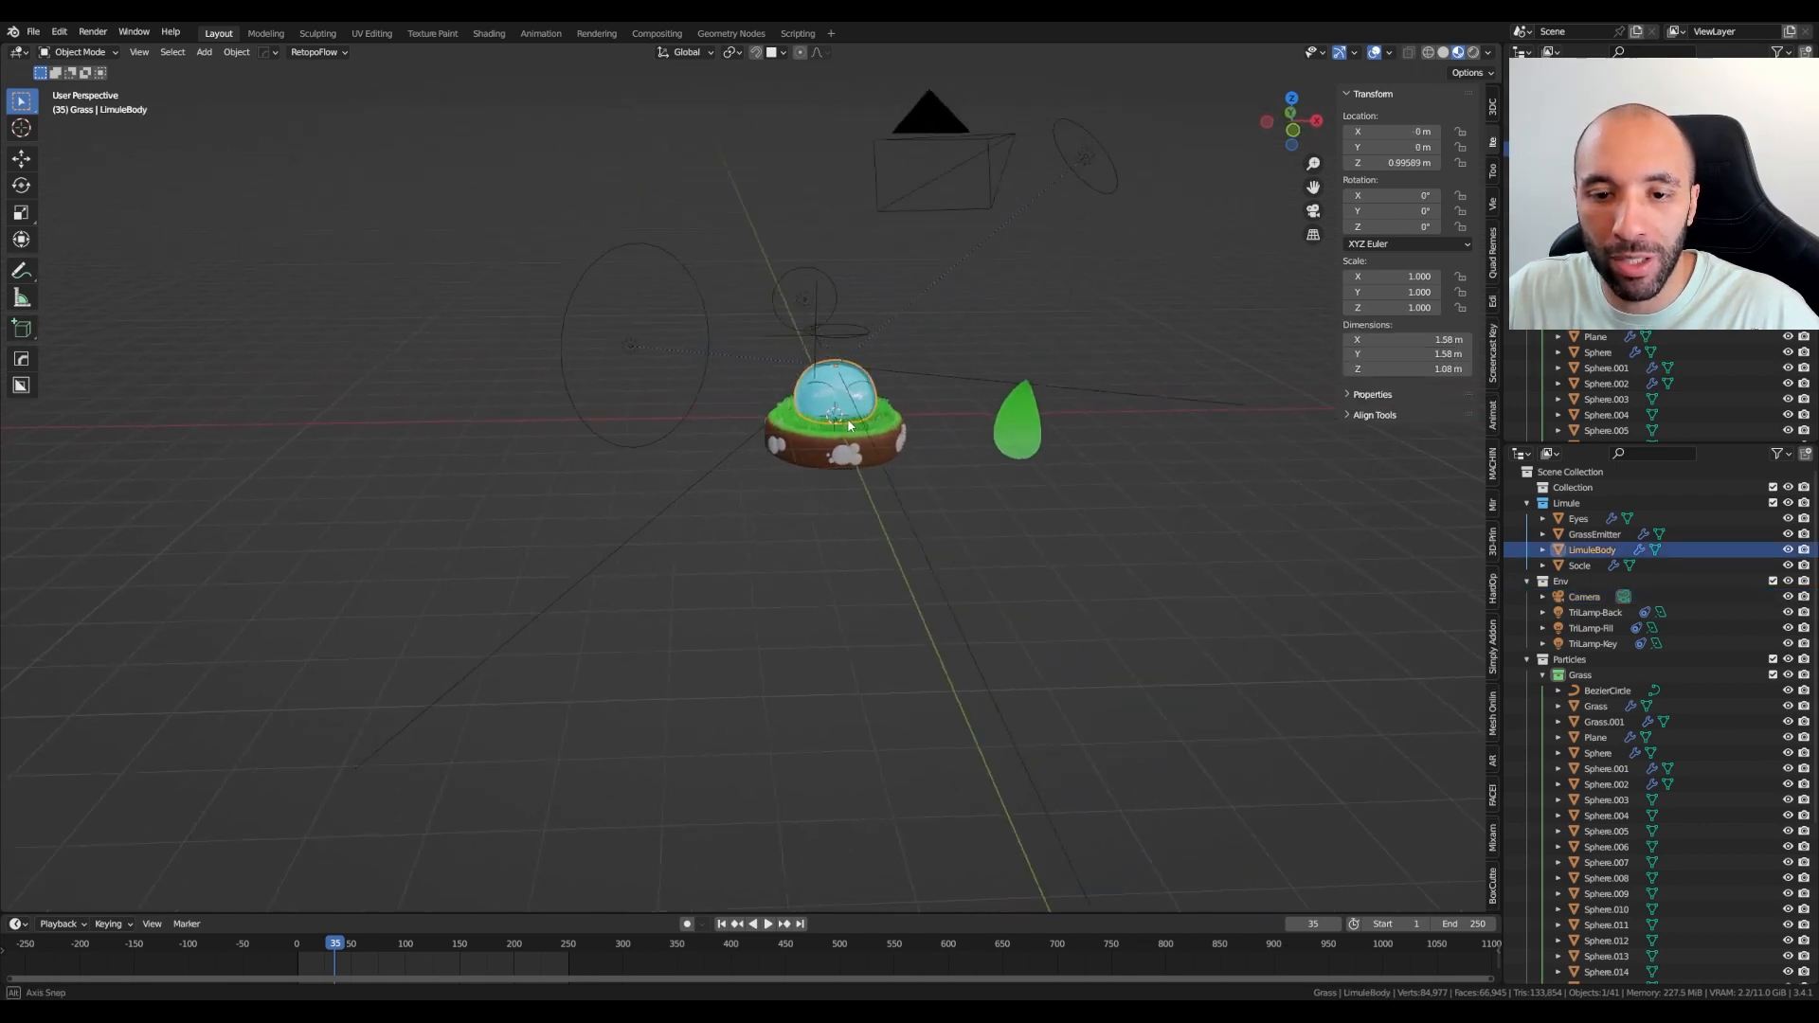
pyautogui.press('KP_Decimal')
pyautogui.moveTo(885, 446); pyautogui.dragTo(868, 480, button='middle')
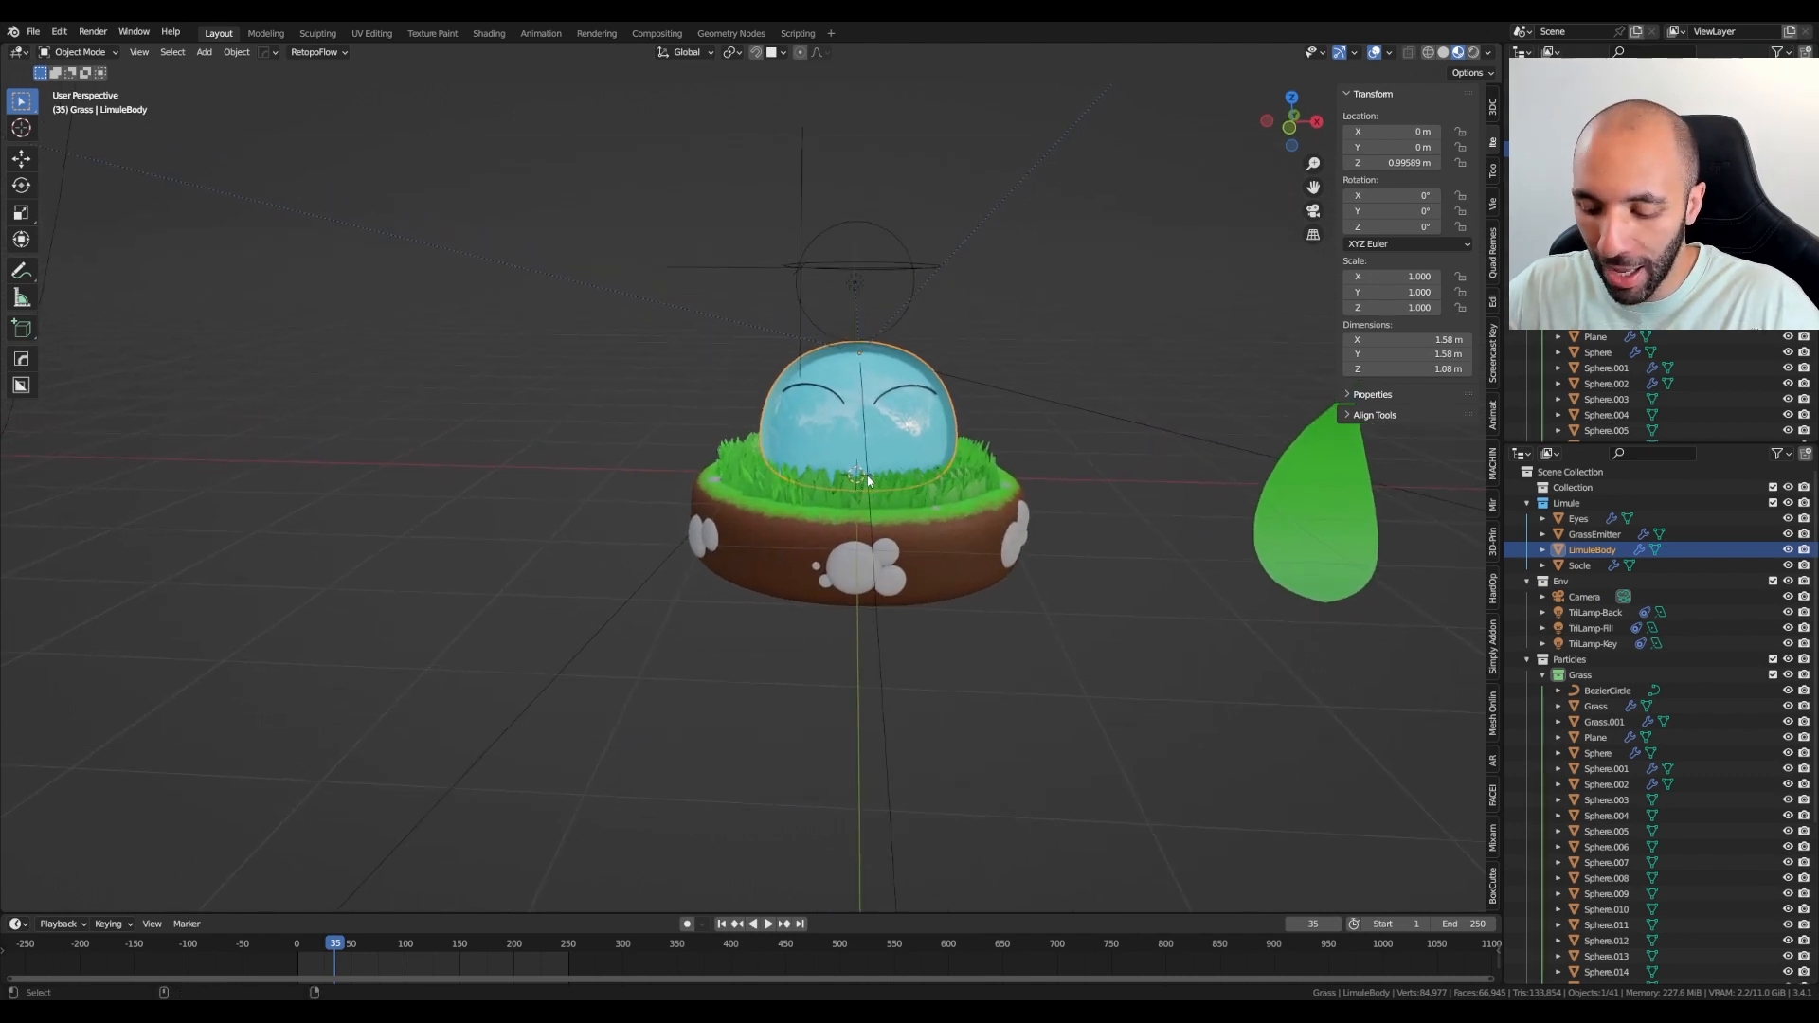
pyautogui.press('KP_0')
pyautogui.scroll(-5, 849, 510)
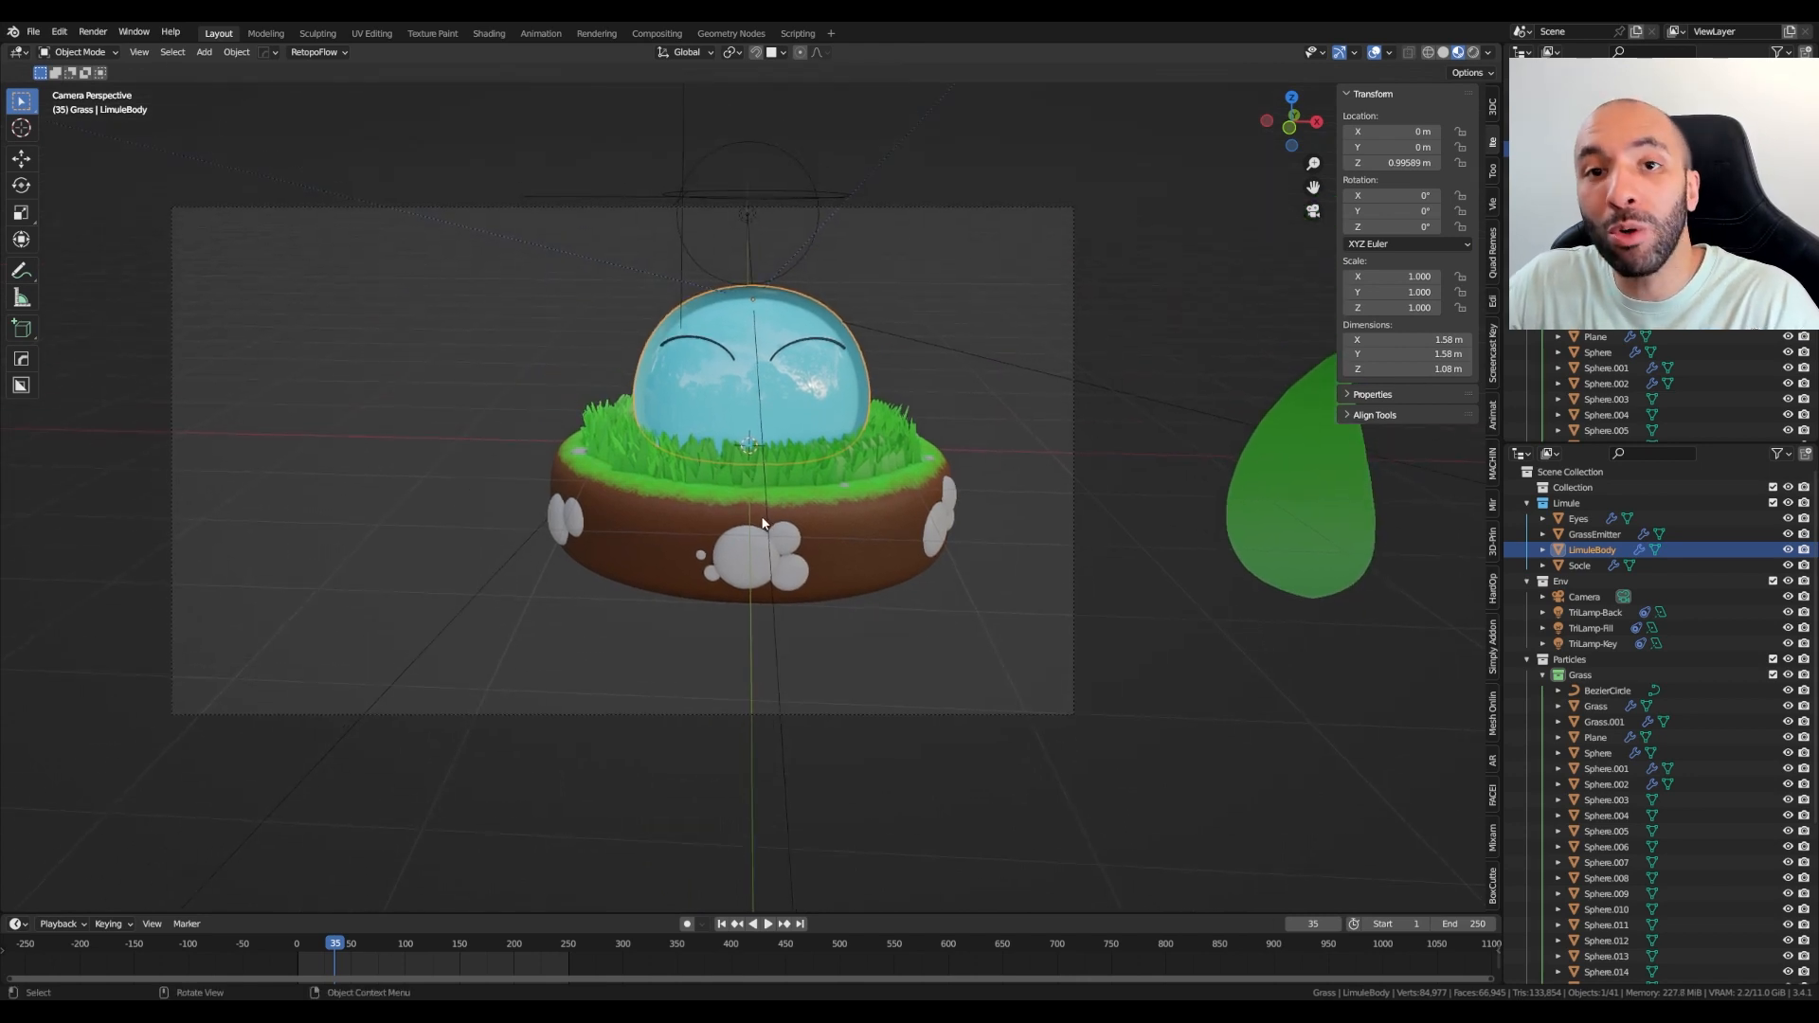
pyautogui.keyDown('shift'); pyautogui.moveTo(857, 468); pyautogui.dragTo(871, 541, button='middle'); pyautogui.keyUp('shift')
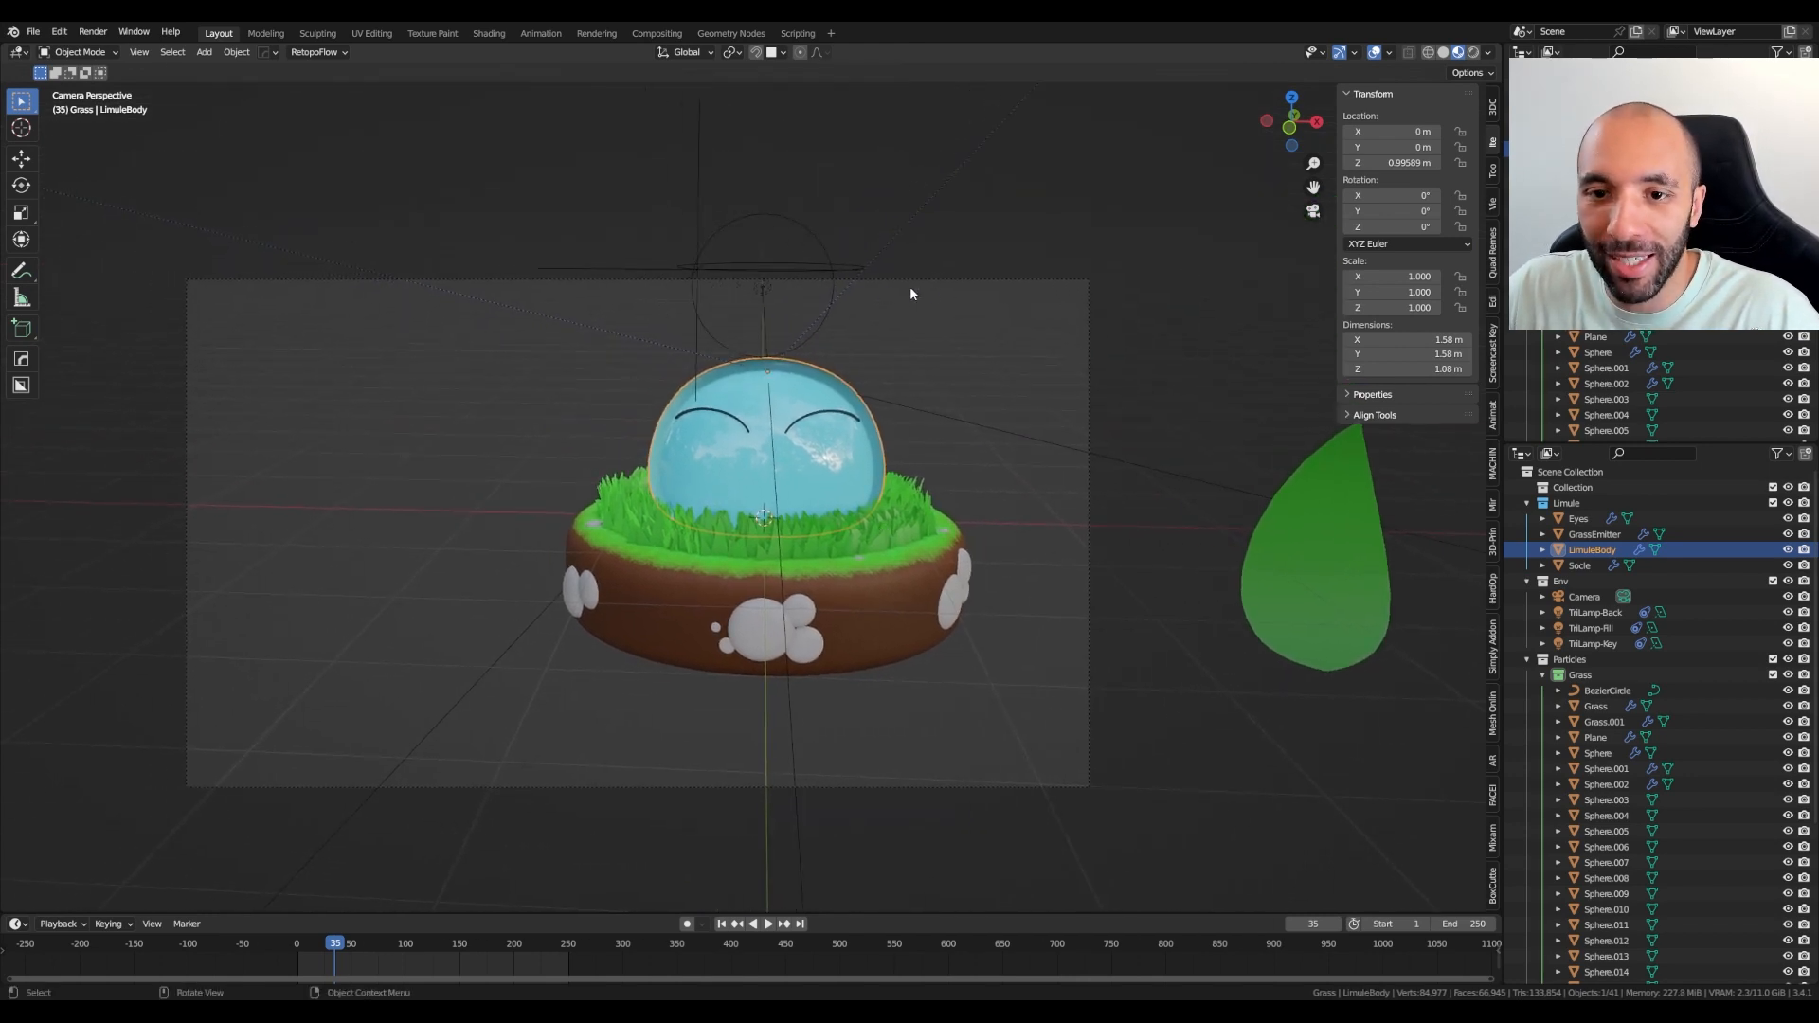
pyautogui.click(955, 278)
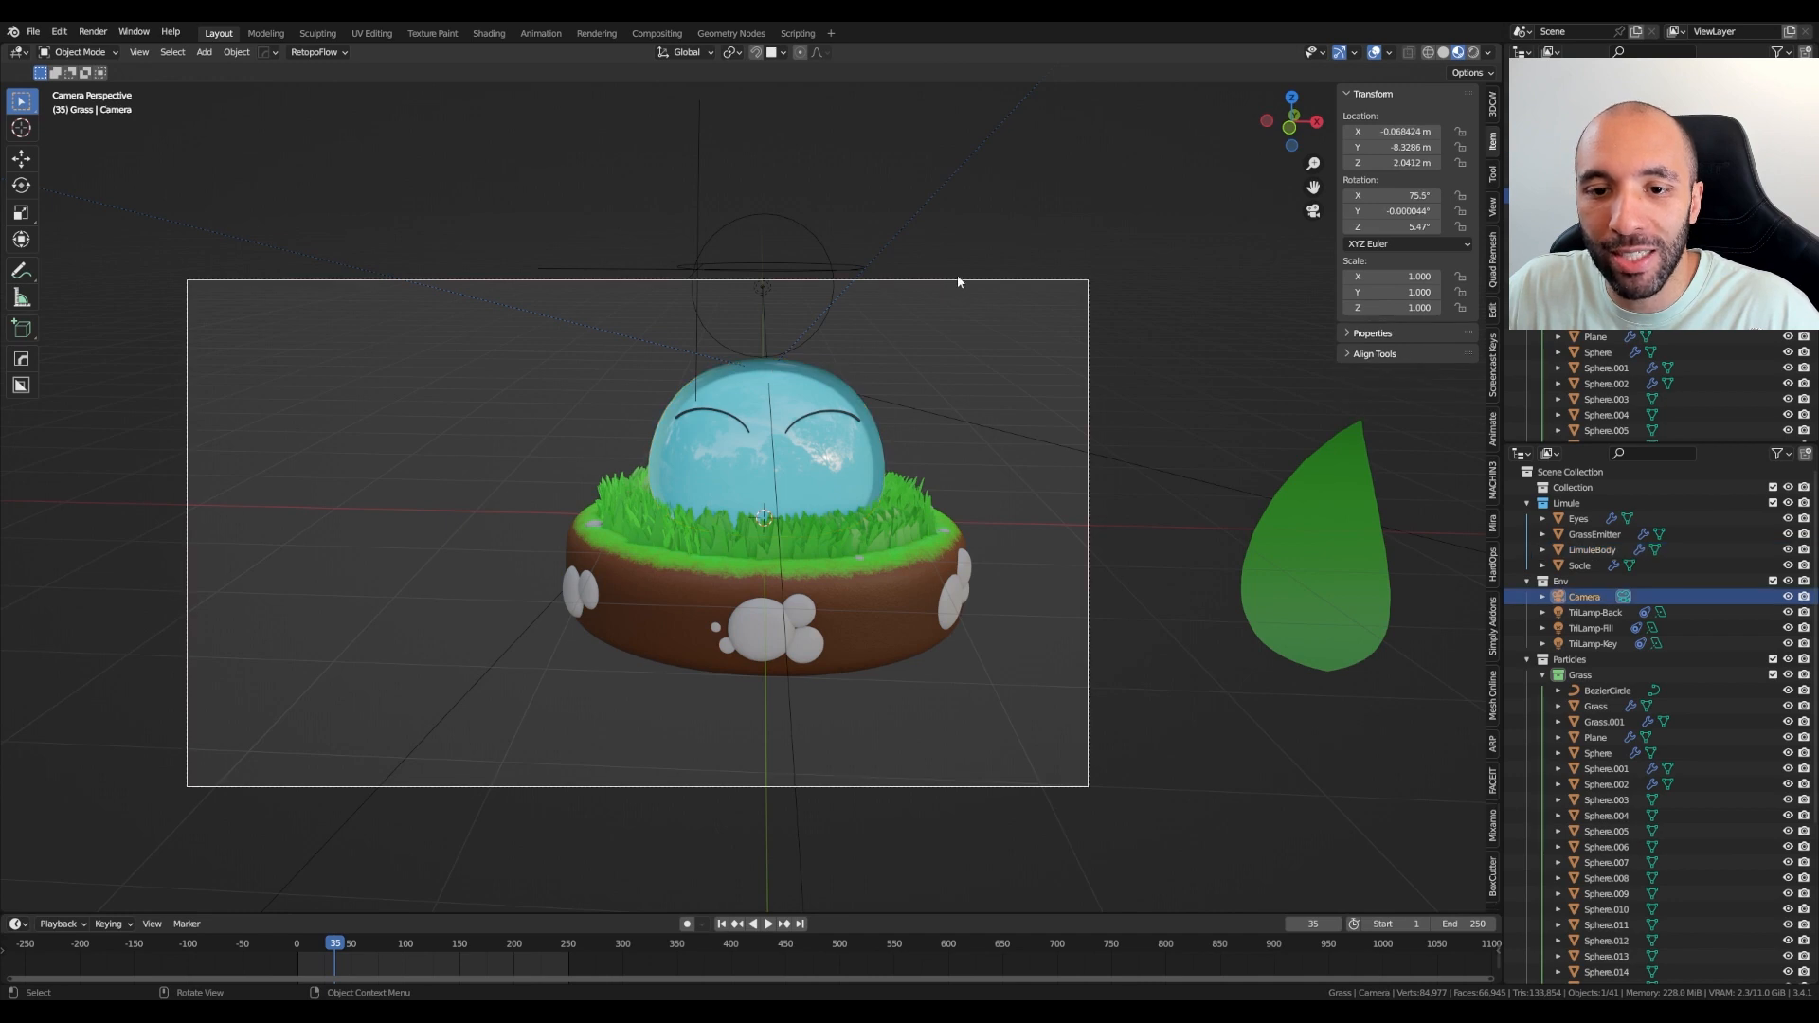
# Move the camera about 0.8 m along the global X axis
pyautogui.press('g')
pyautogui.press('x')
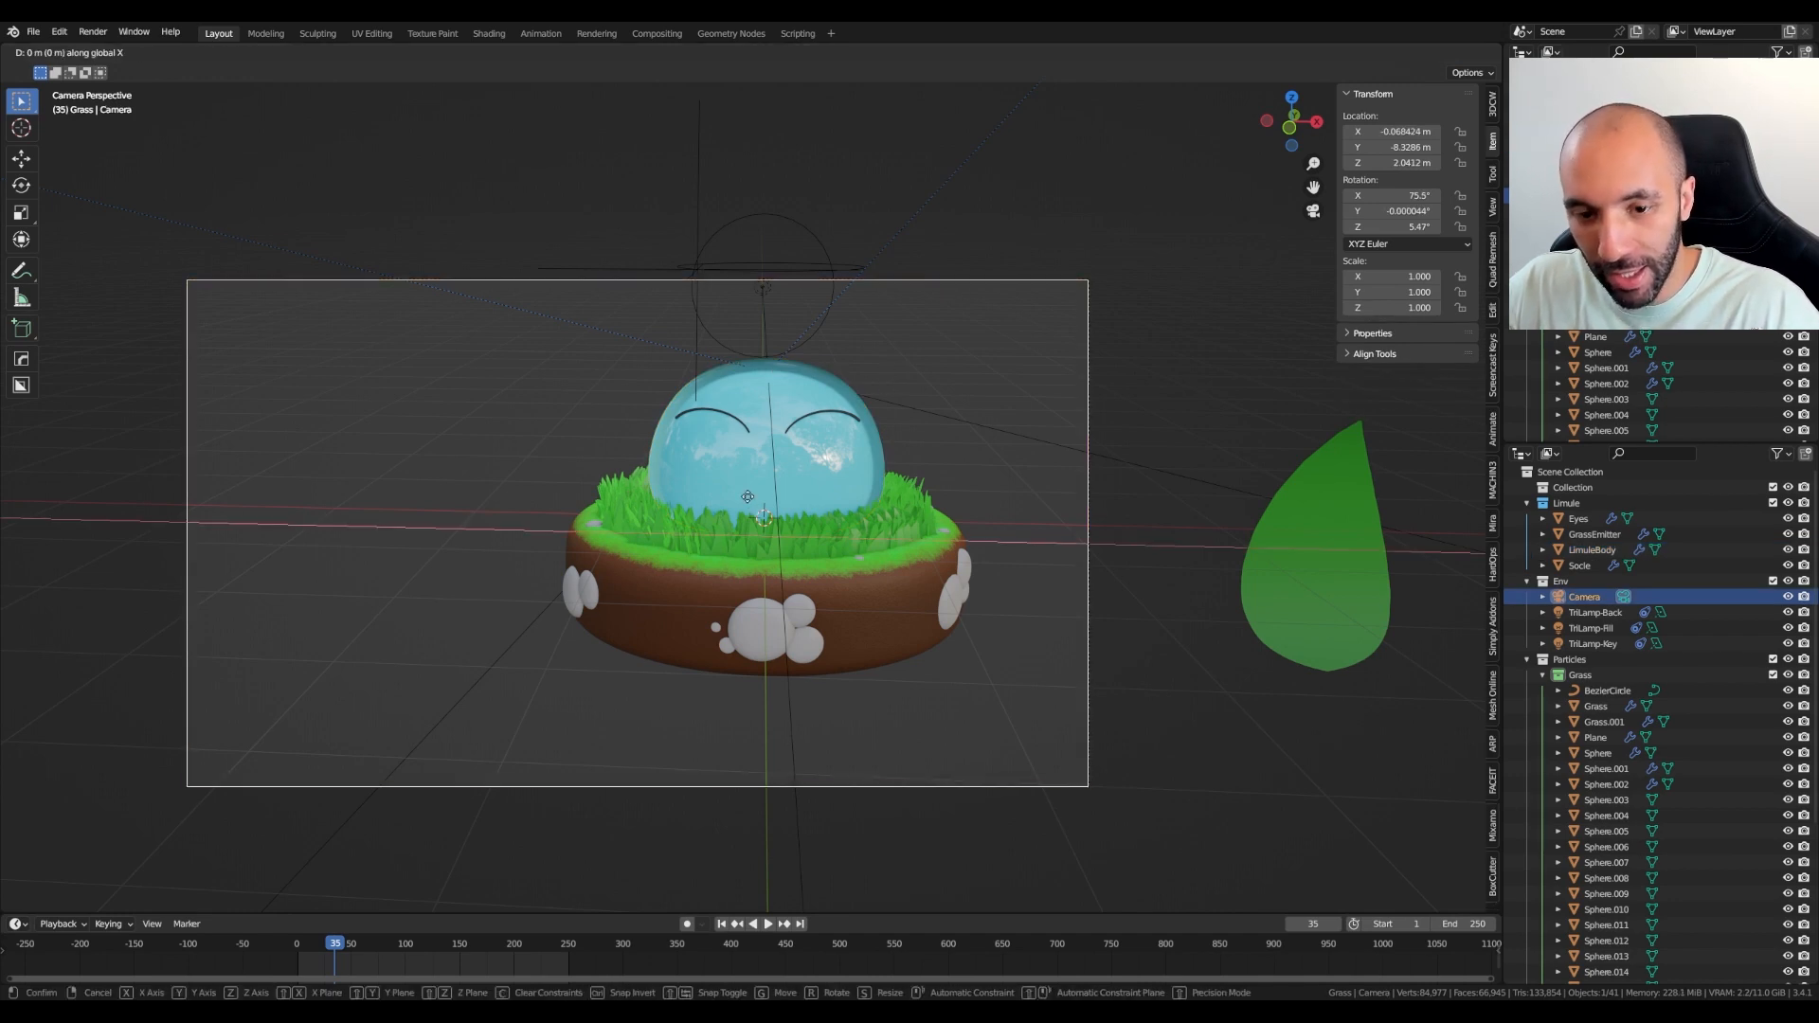
pyautogui.click(917, 503)
pyautogui.keyDown('shift'); pyautogui.moveTo(720, 548); pyautogui.dragTo(856, 594, button='middle'); pyautogui.keyUp('shift')
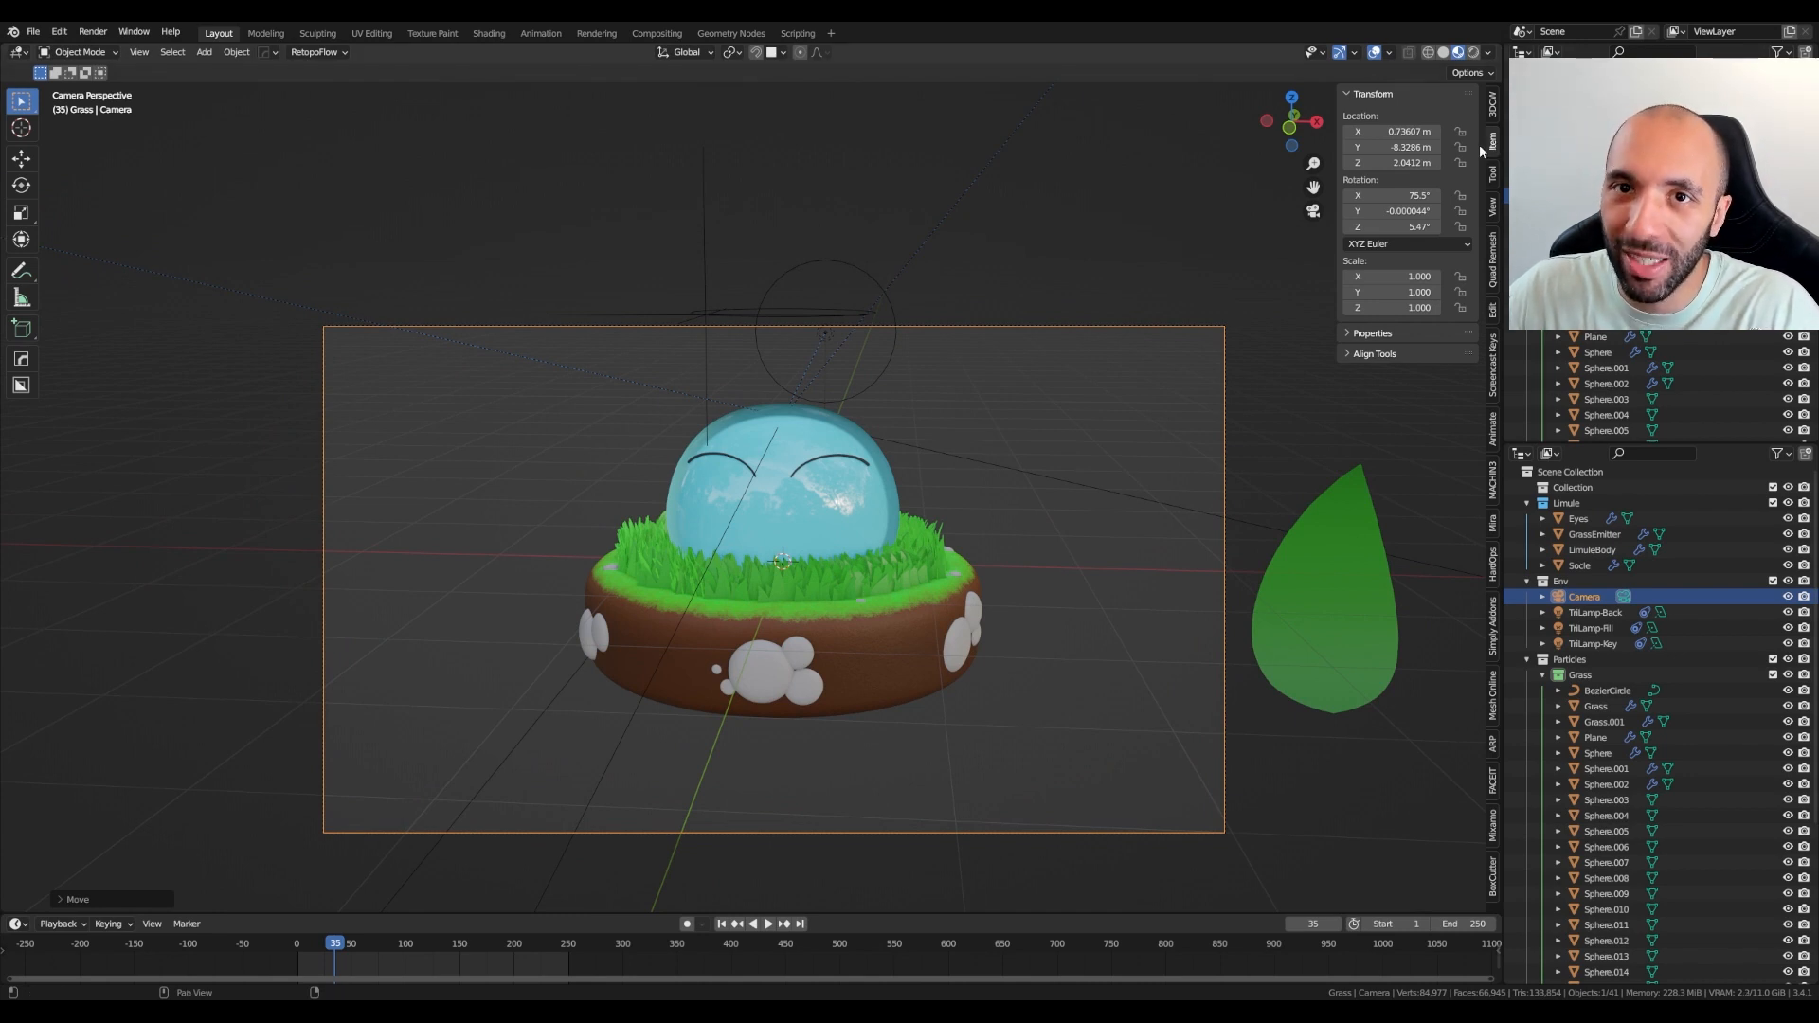
# Center the camera by setting its X location to 0 m and its Y and Z rotations to 0°
pyautogui.click(1393, 132)
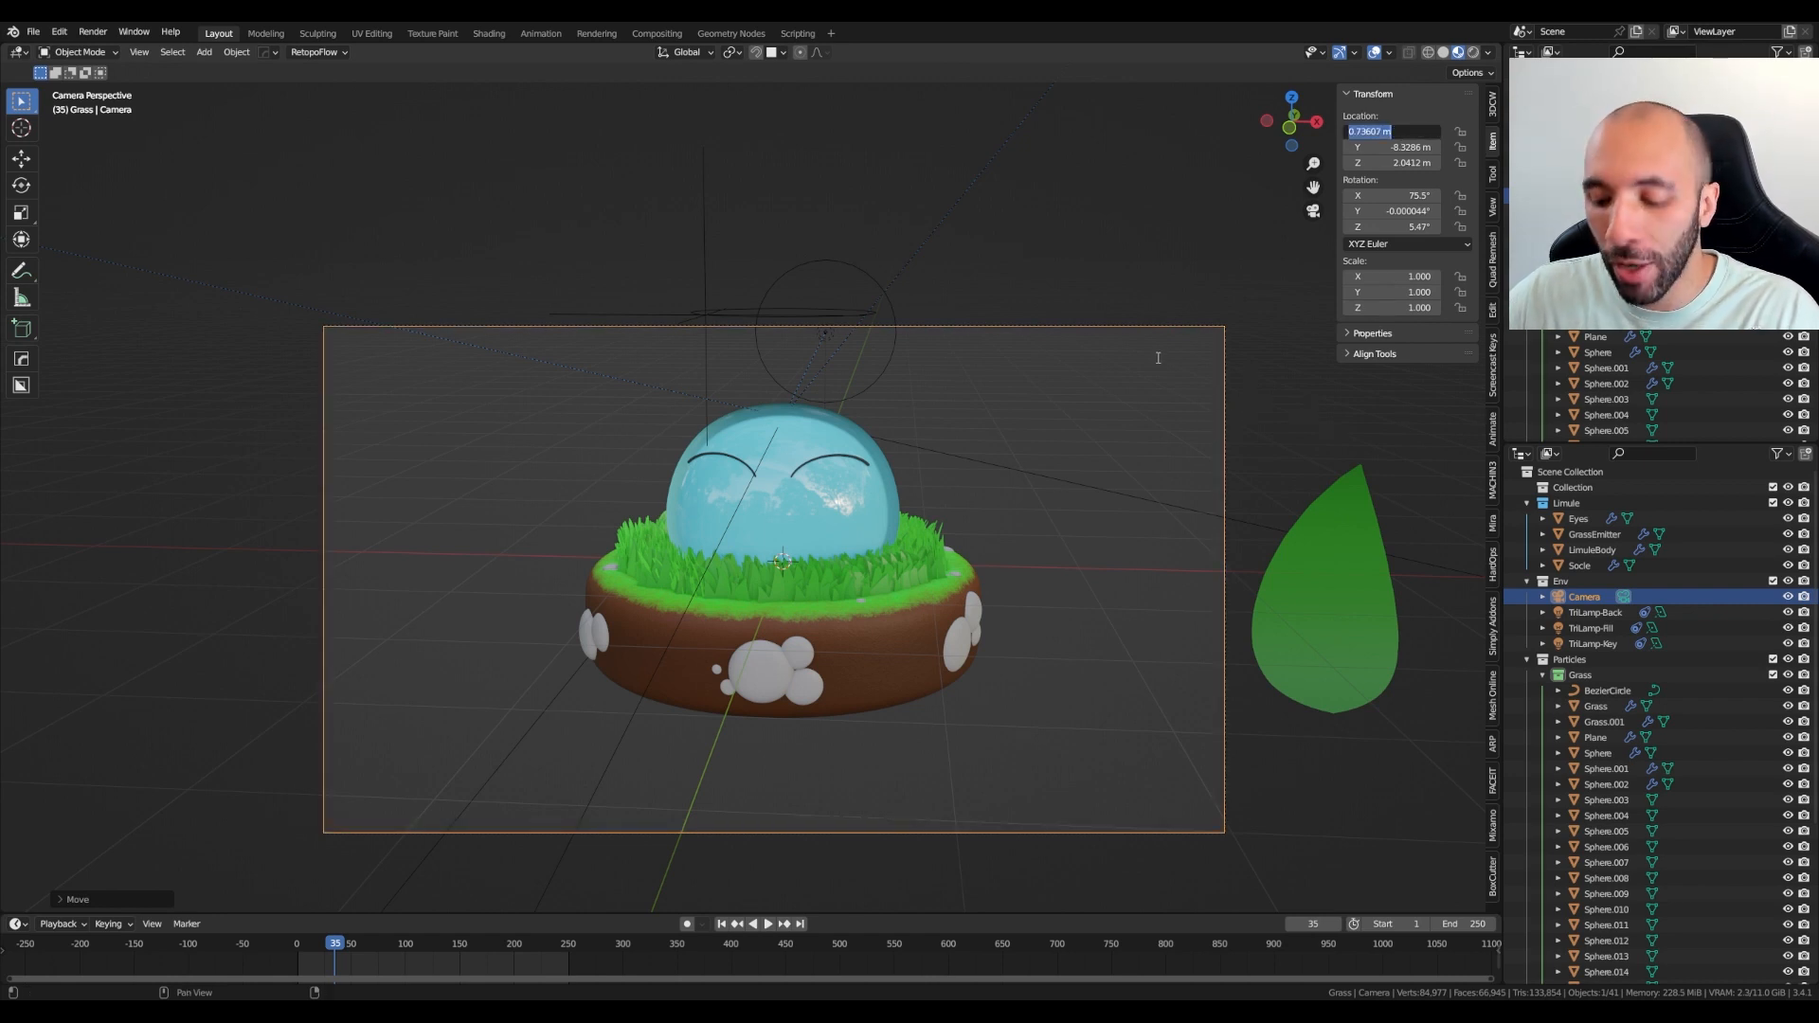
pyautogui.write('0')
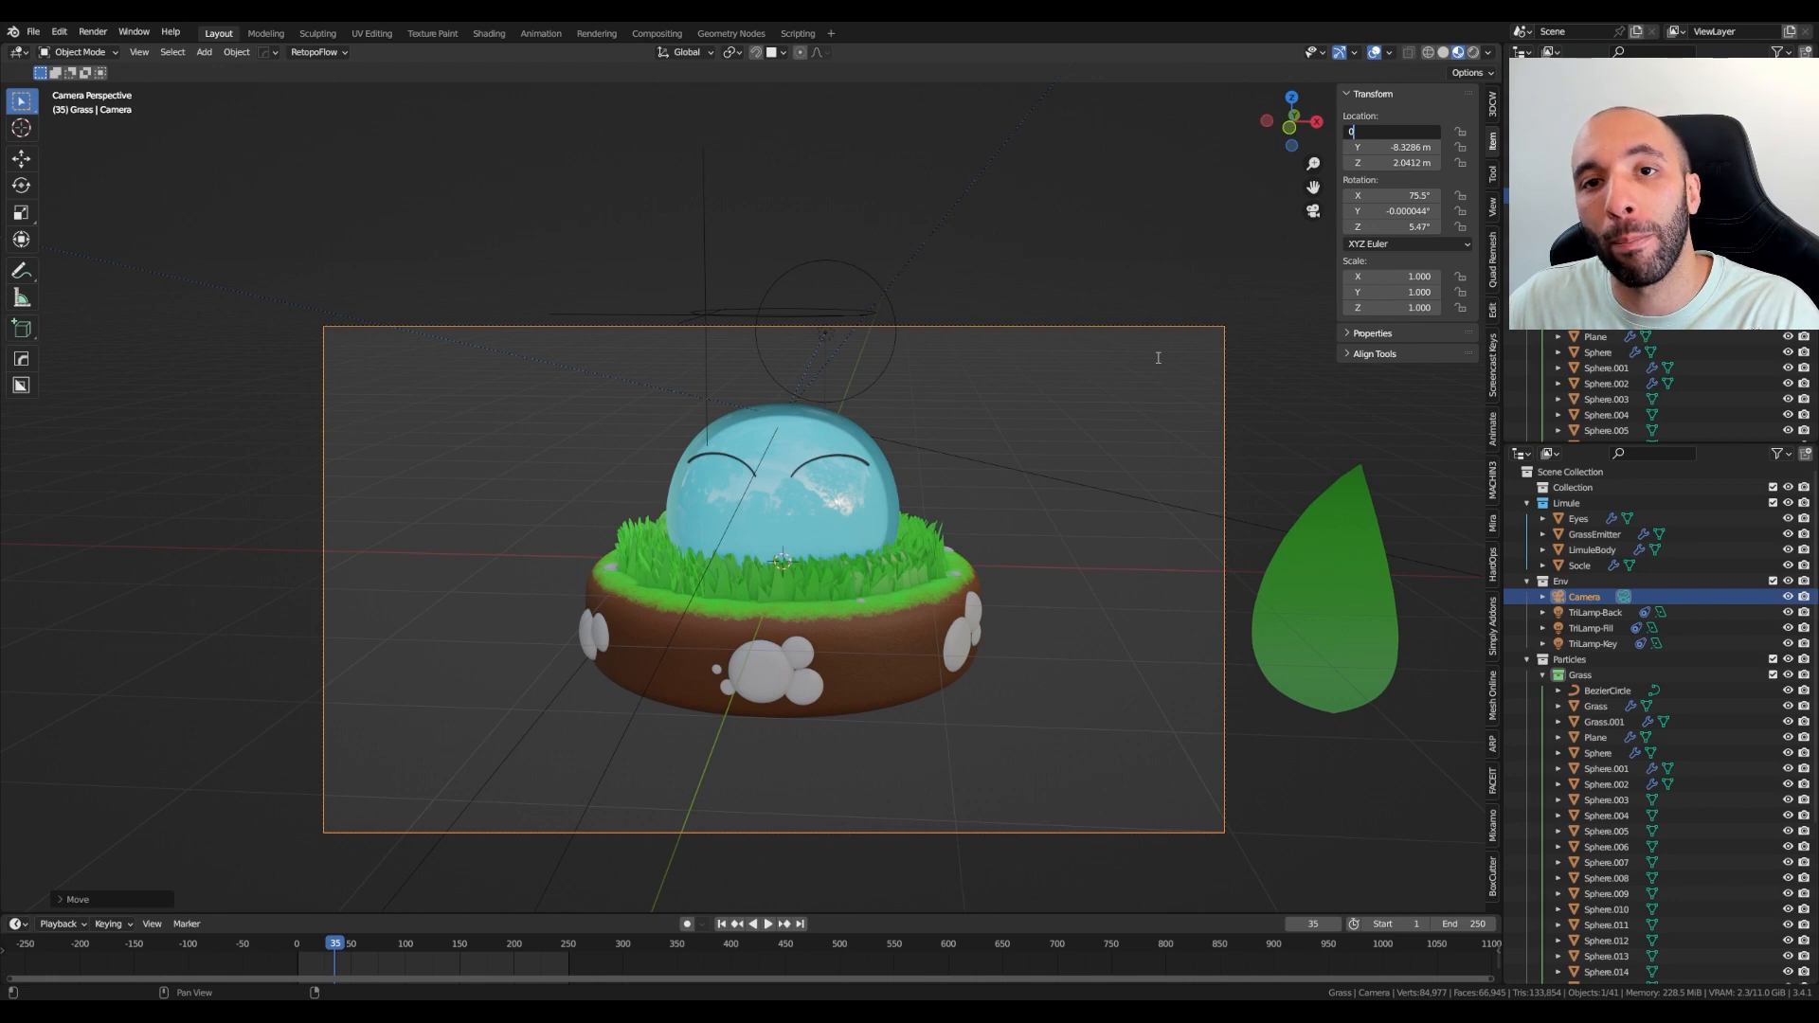
pyautogui.press('Return')
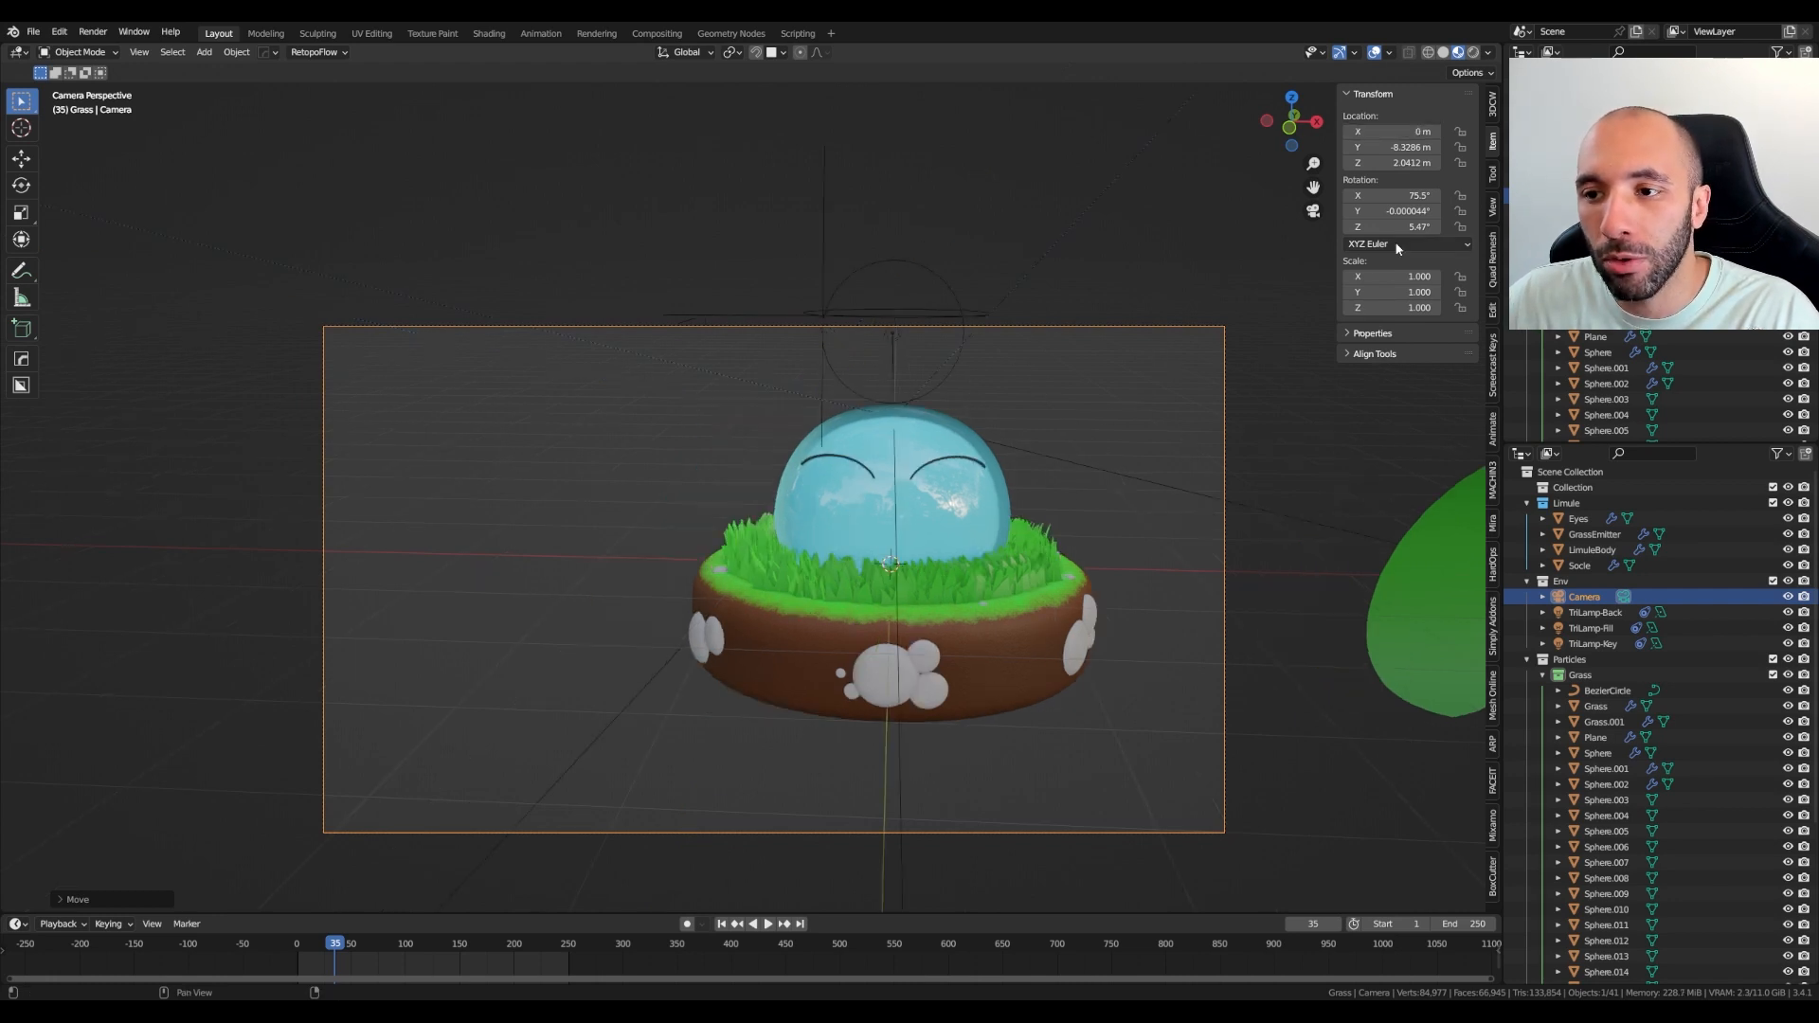
pyautogui.moveTo(1398, 212); pyautogui.dragTo(1393, 227)
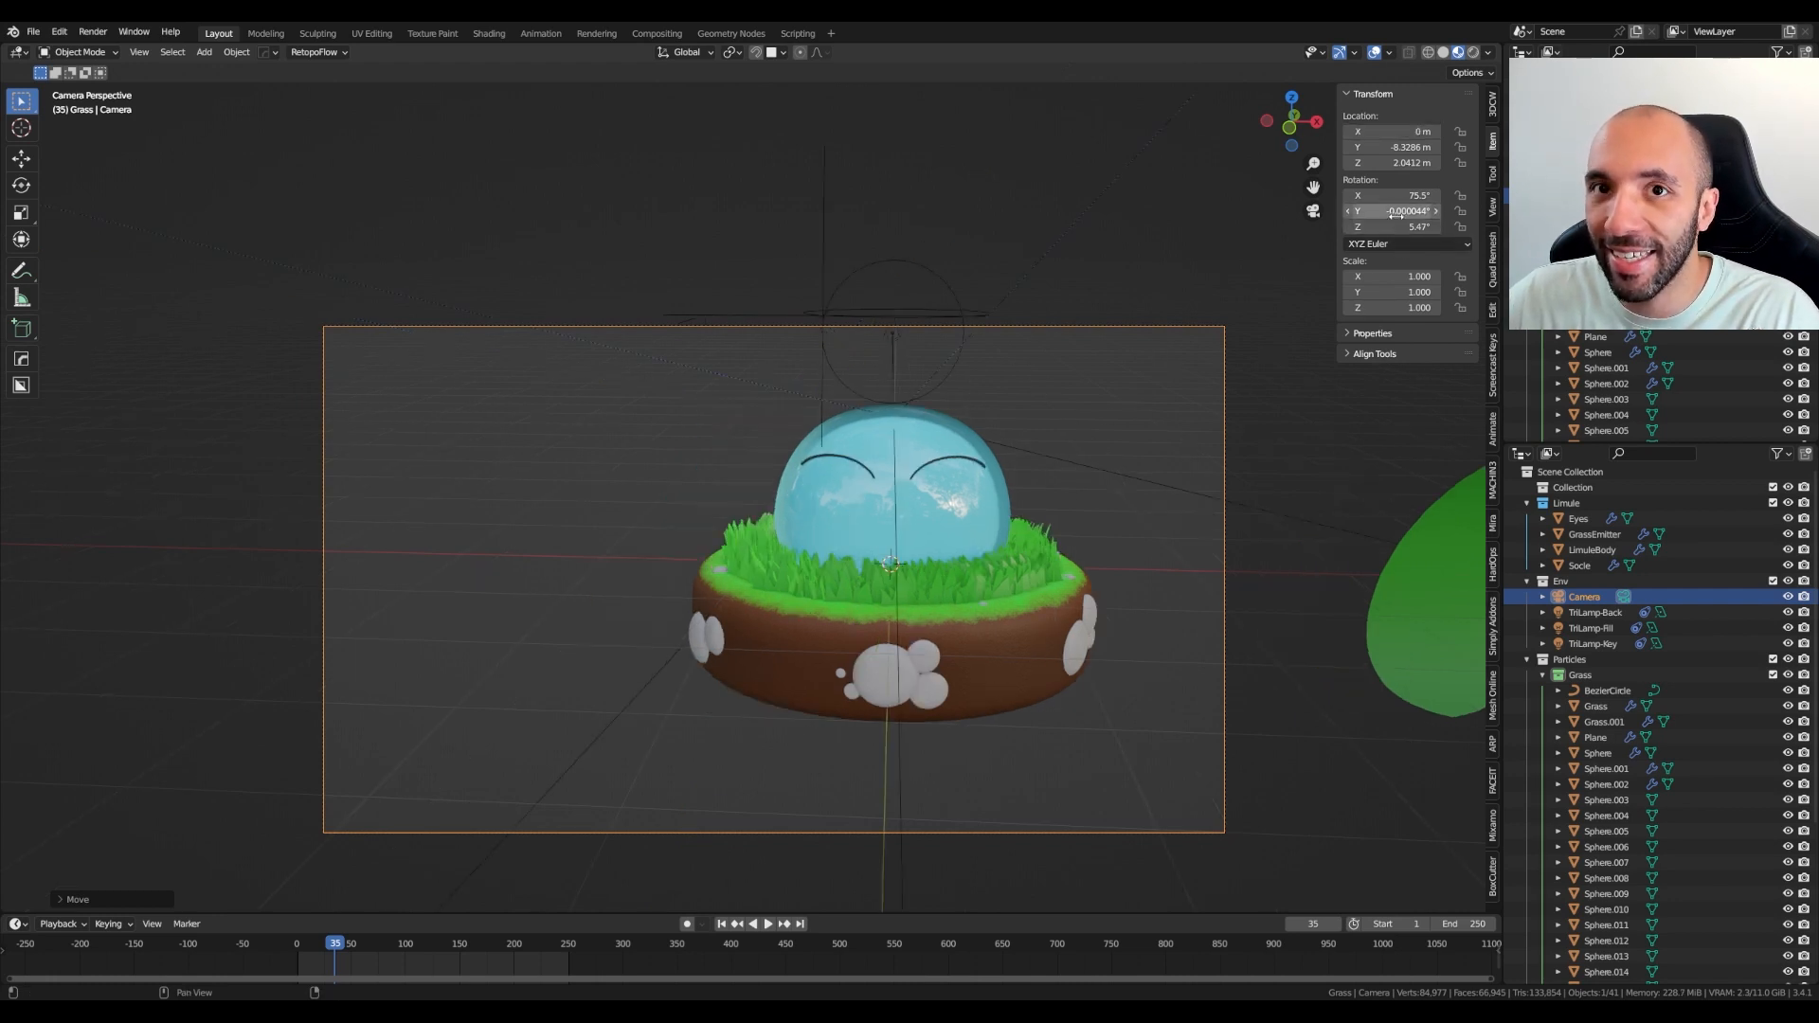
pyautogui.write('0')
pyautogui.press('Return')
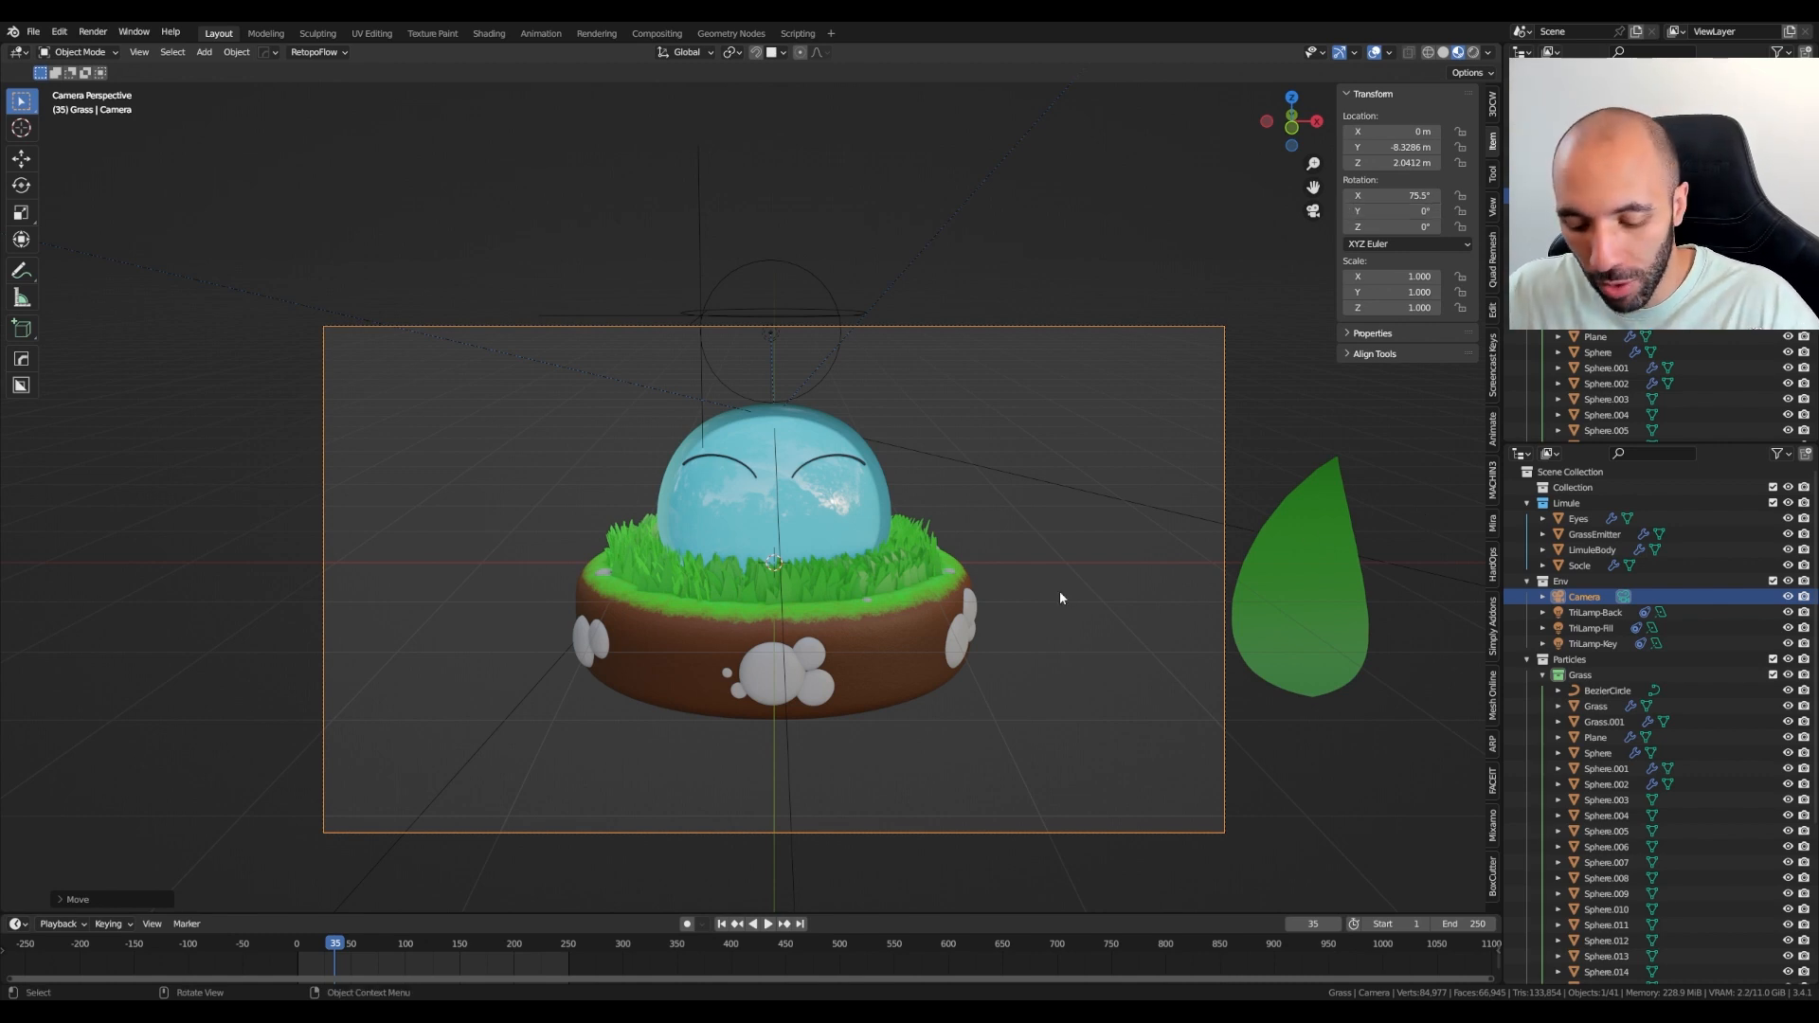
# Raise the camera to about 2.32 m on Z and bring it closer to about -7.52 m on Y
pyautogui.press('g')
pyautogui.press('z')
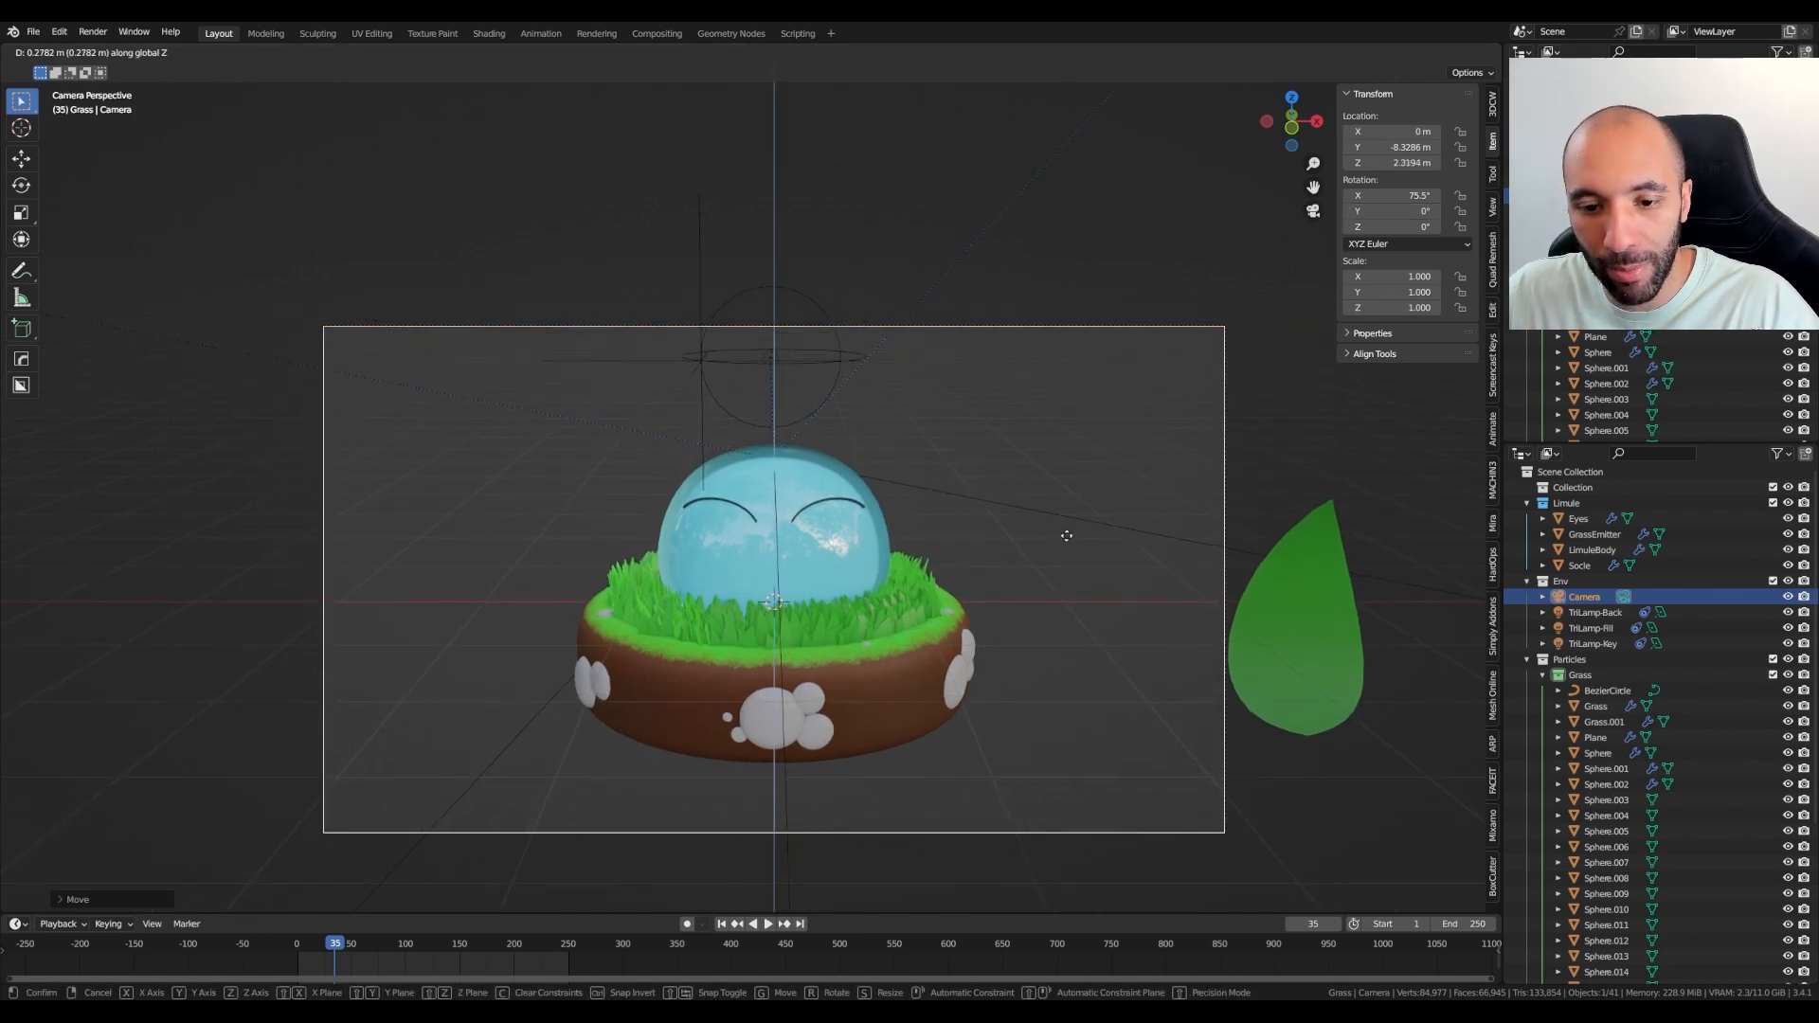
pyautogui.click(1010, 639)
pyautogui.press('g')
pyautogui.press('y')
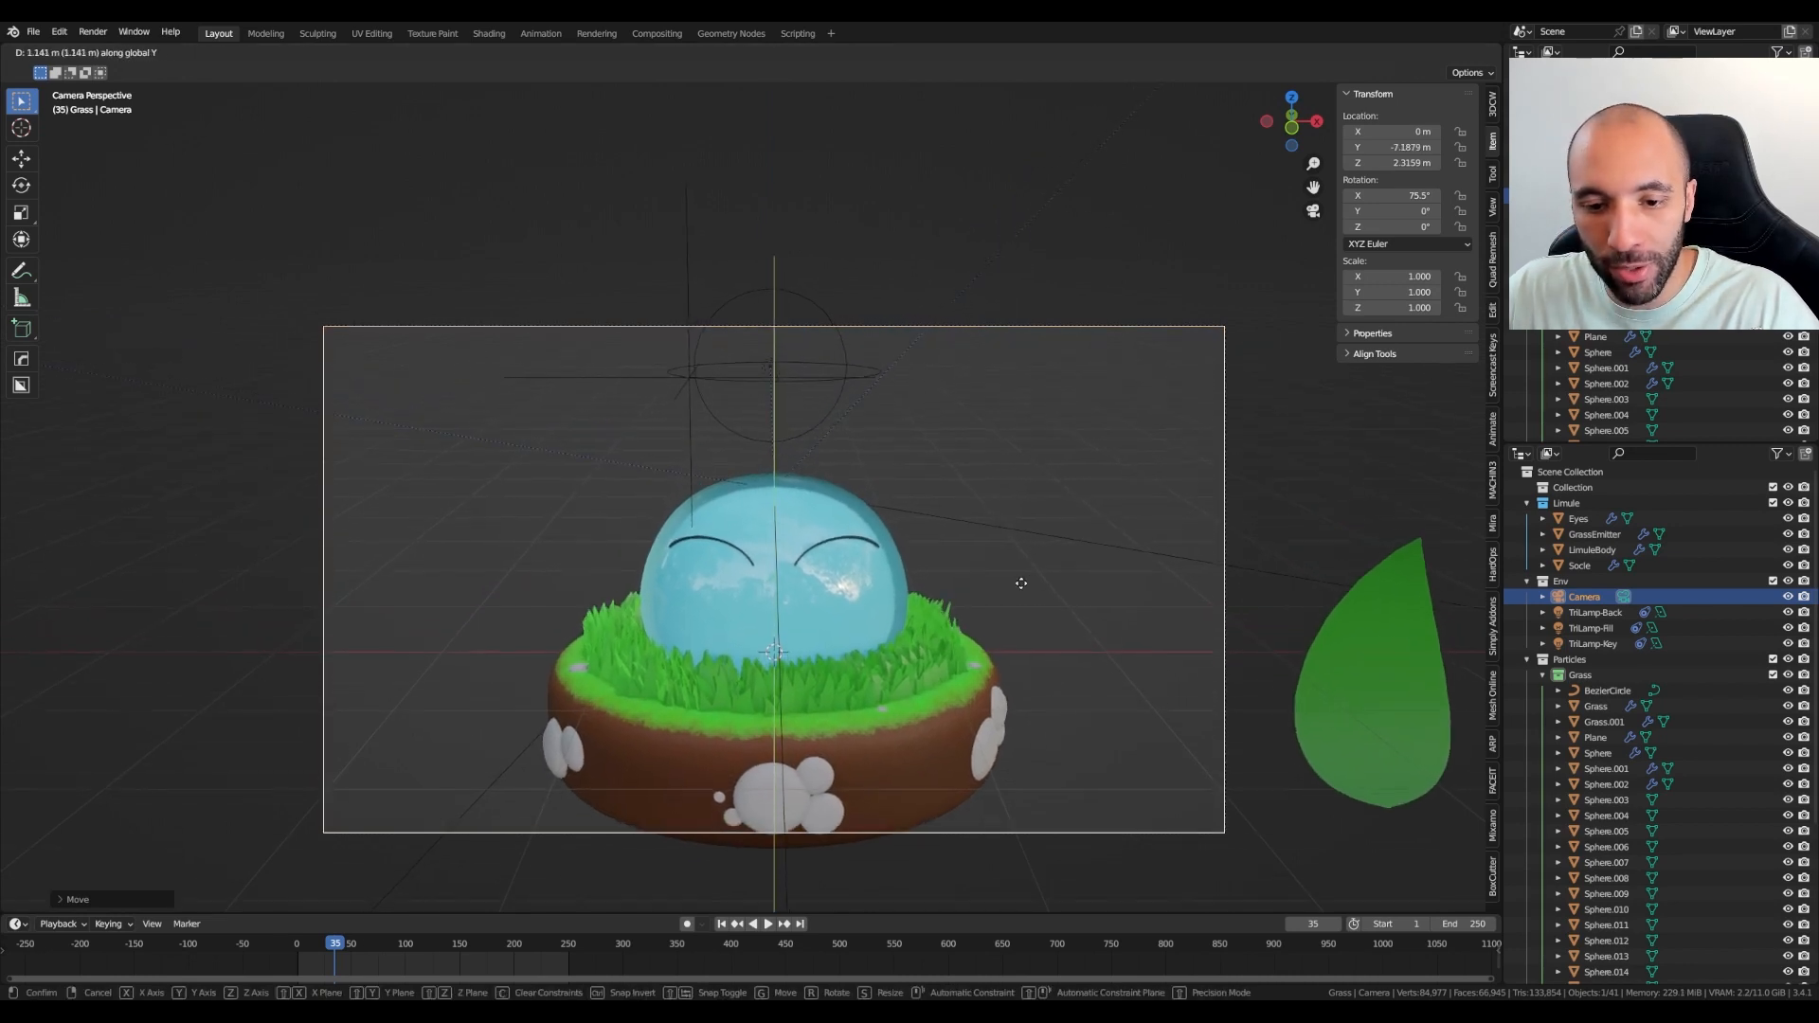
pyautogui.click(1019, 594)
# Tilt the camera downward around the global X axis to about 72.8°
pyautogui.press('r')
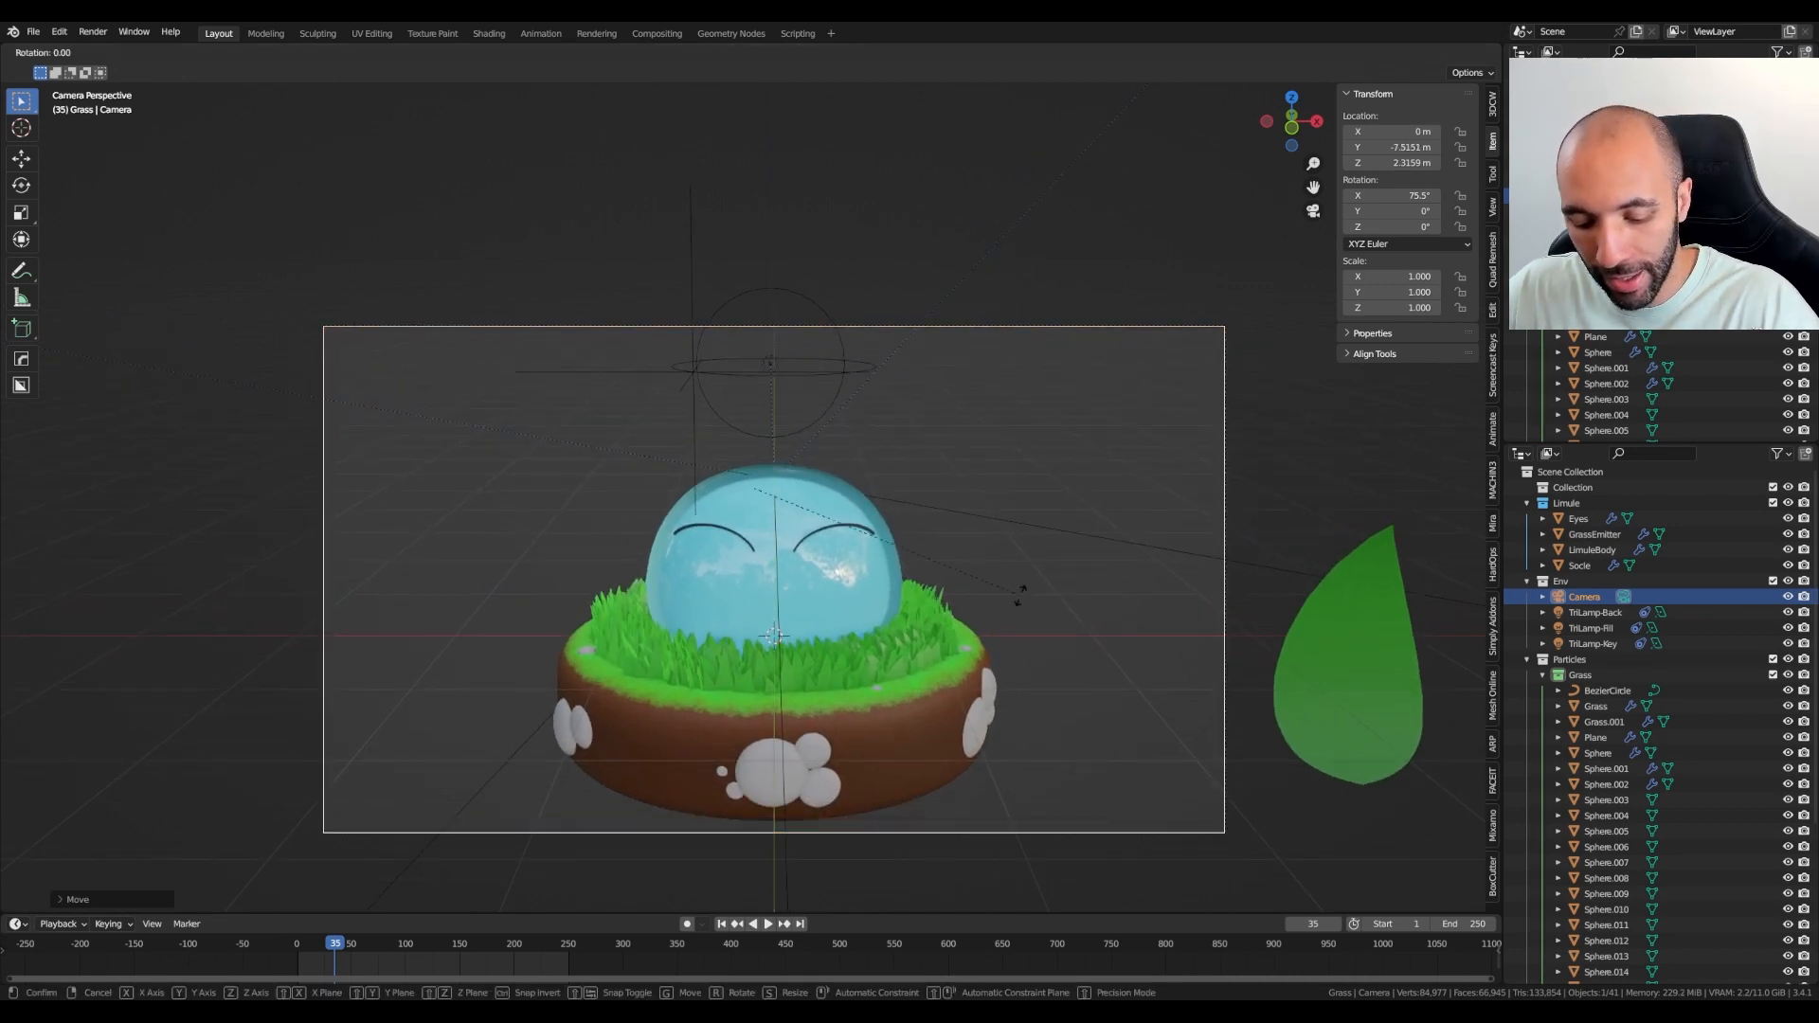
pyautogui.press('x')
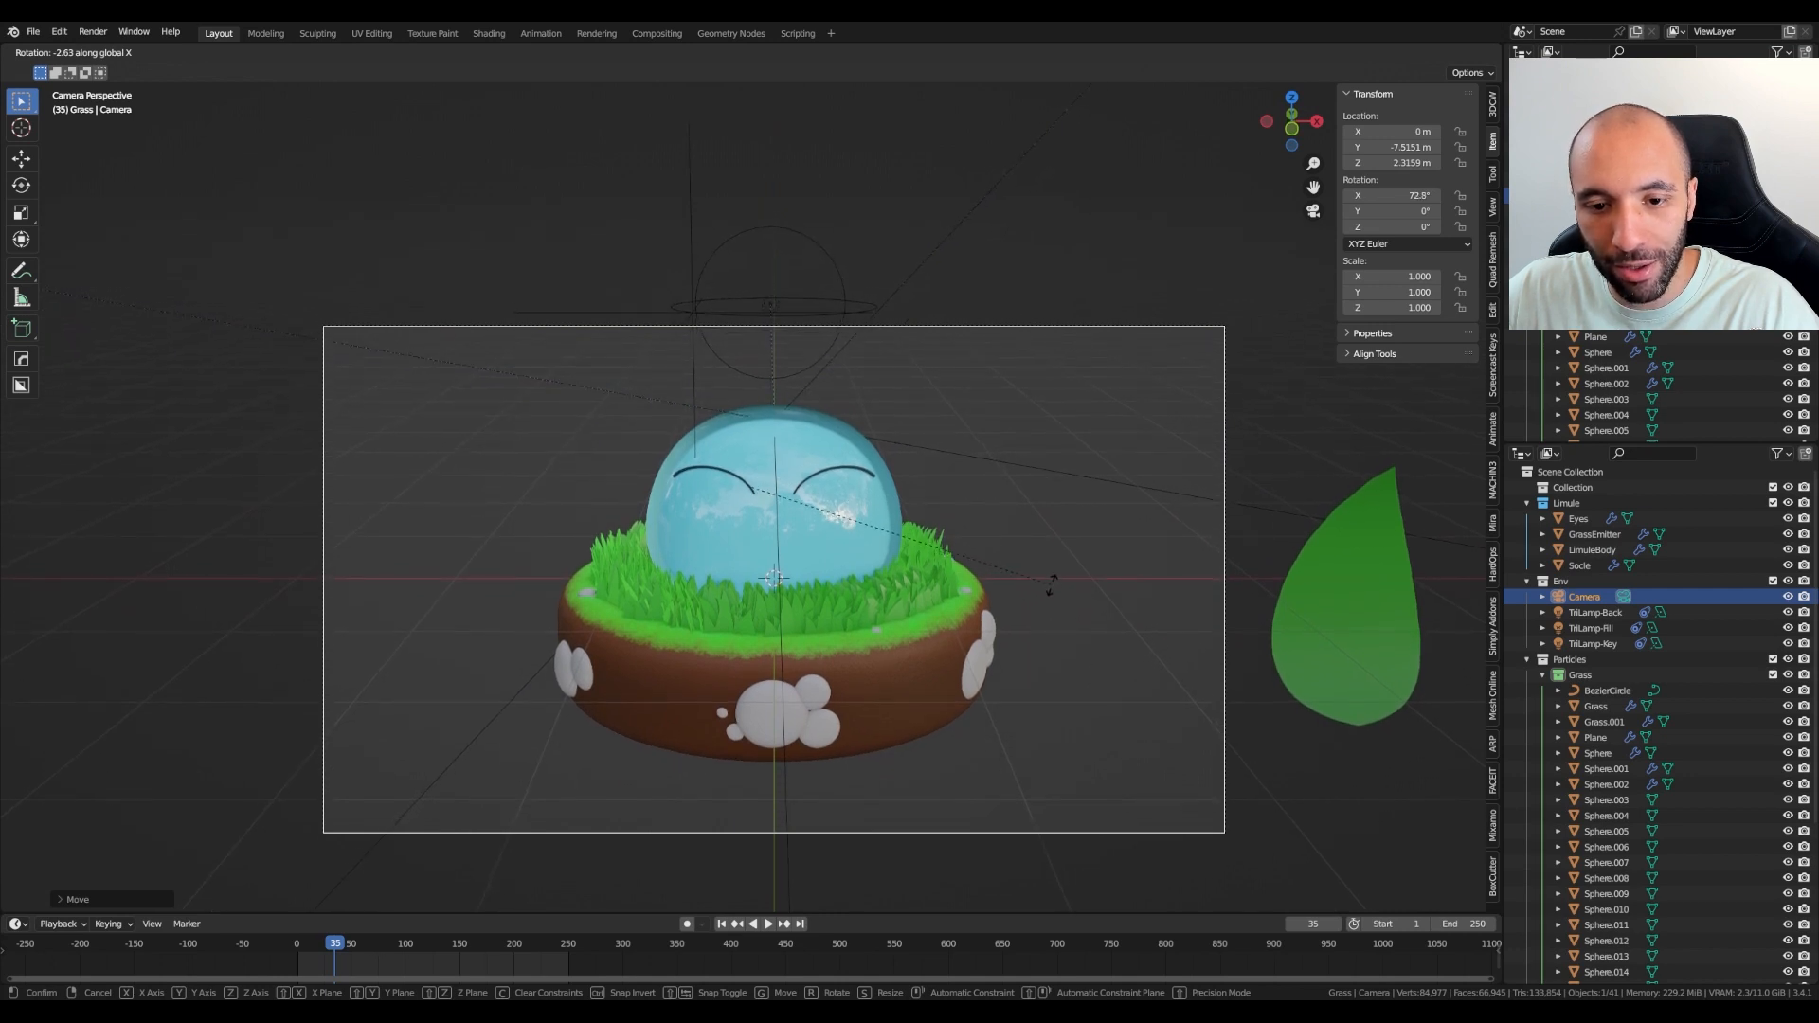
pyautogui.click(1050, 584)
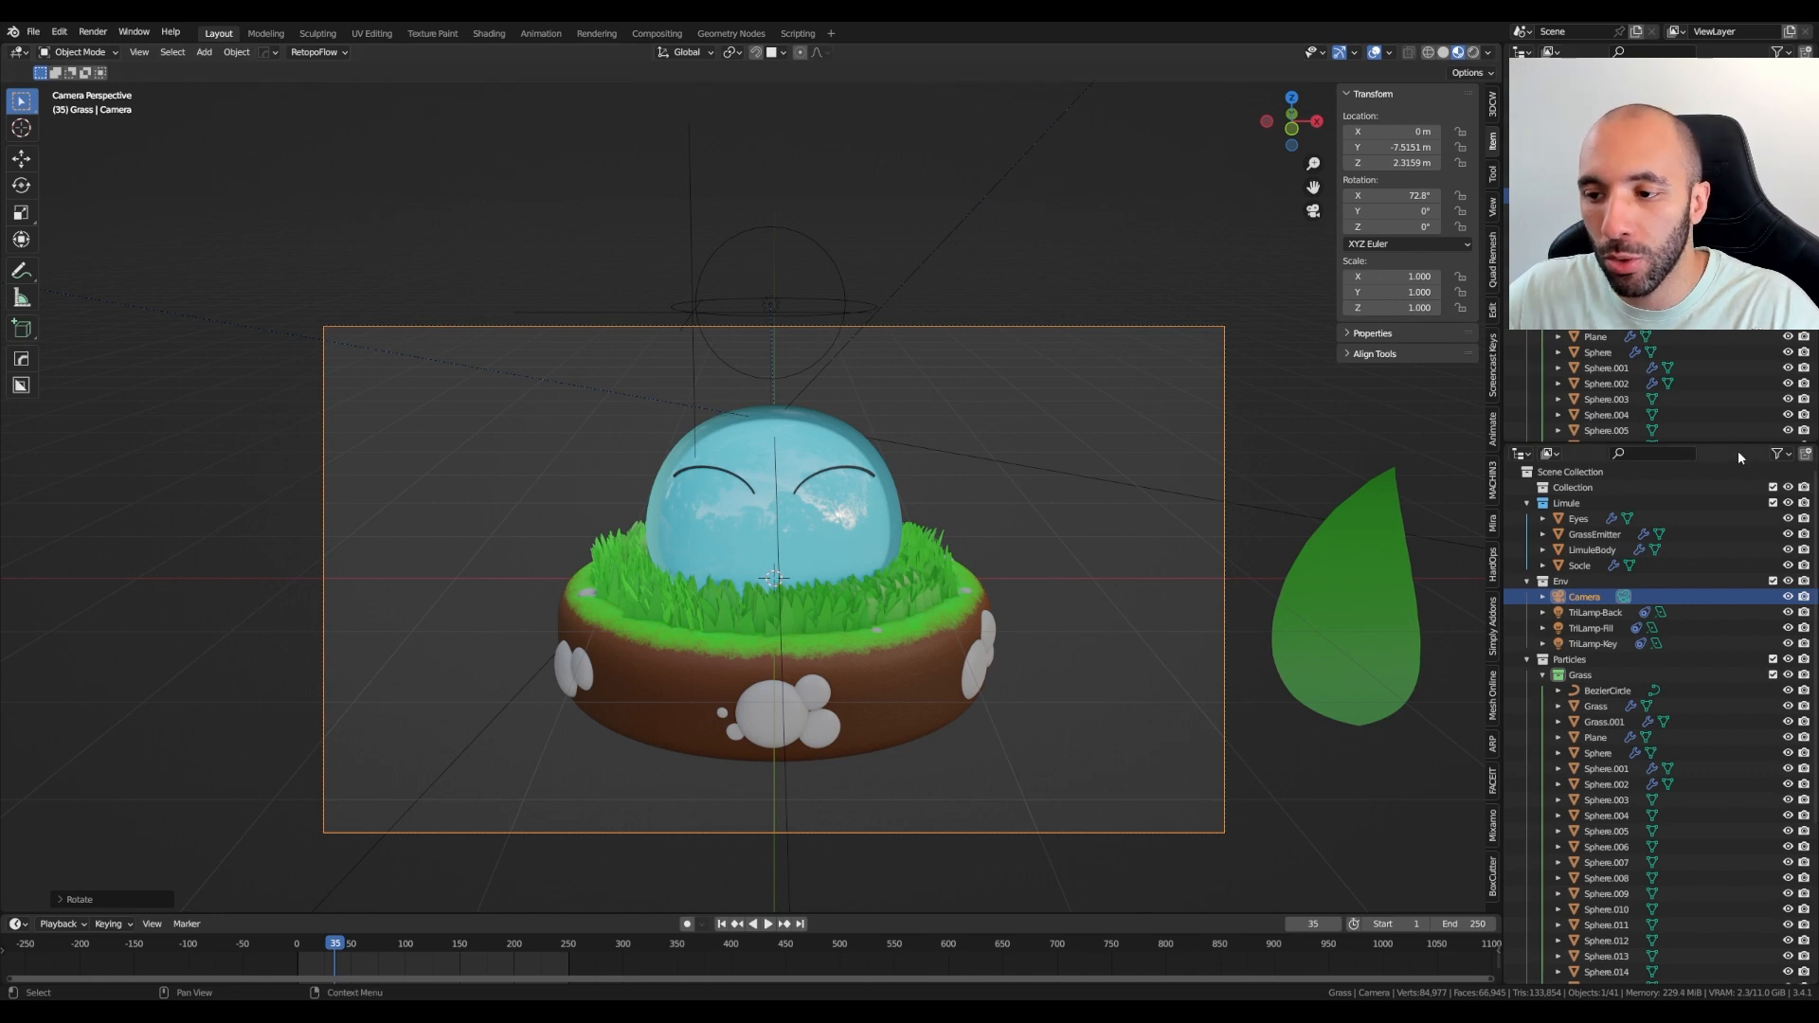
# Restore the Properties editor in place of the lower Outliner and set the camera's focal length to 85 mm
pyautogui.click(1520, 453)
pyautogui.click(1476, 512)
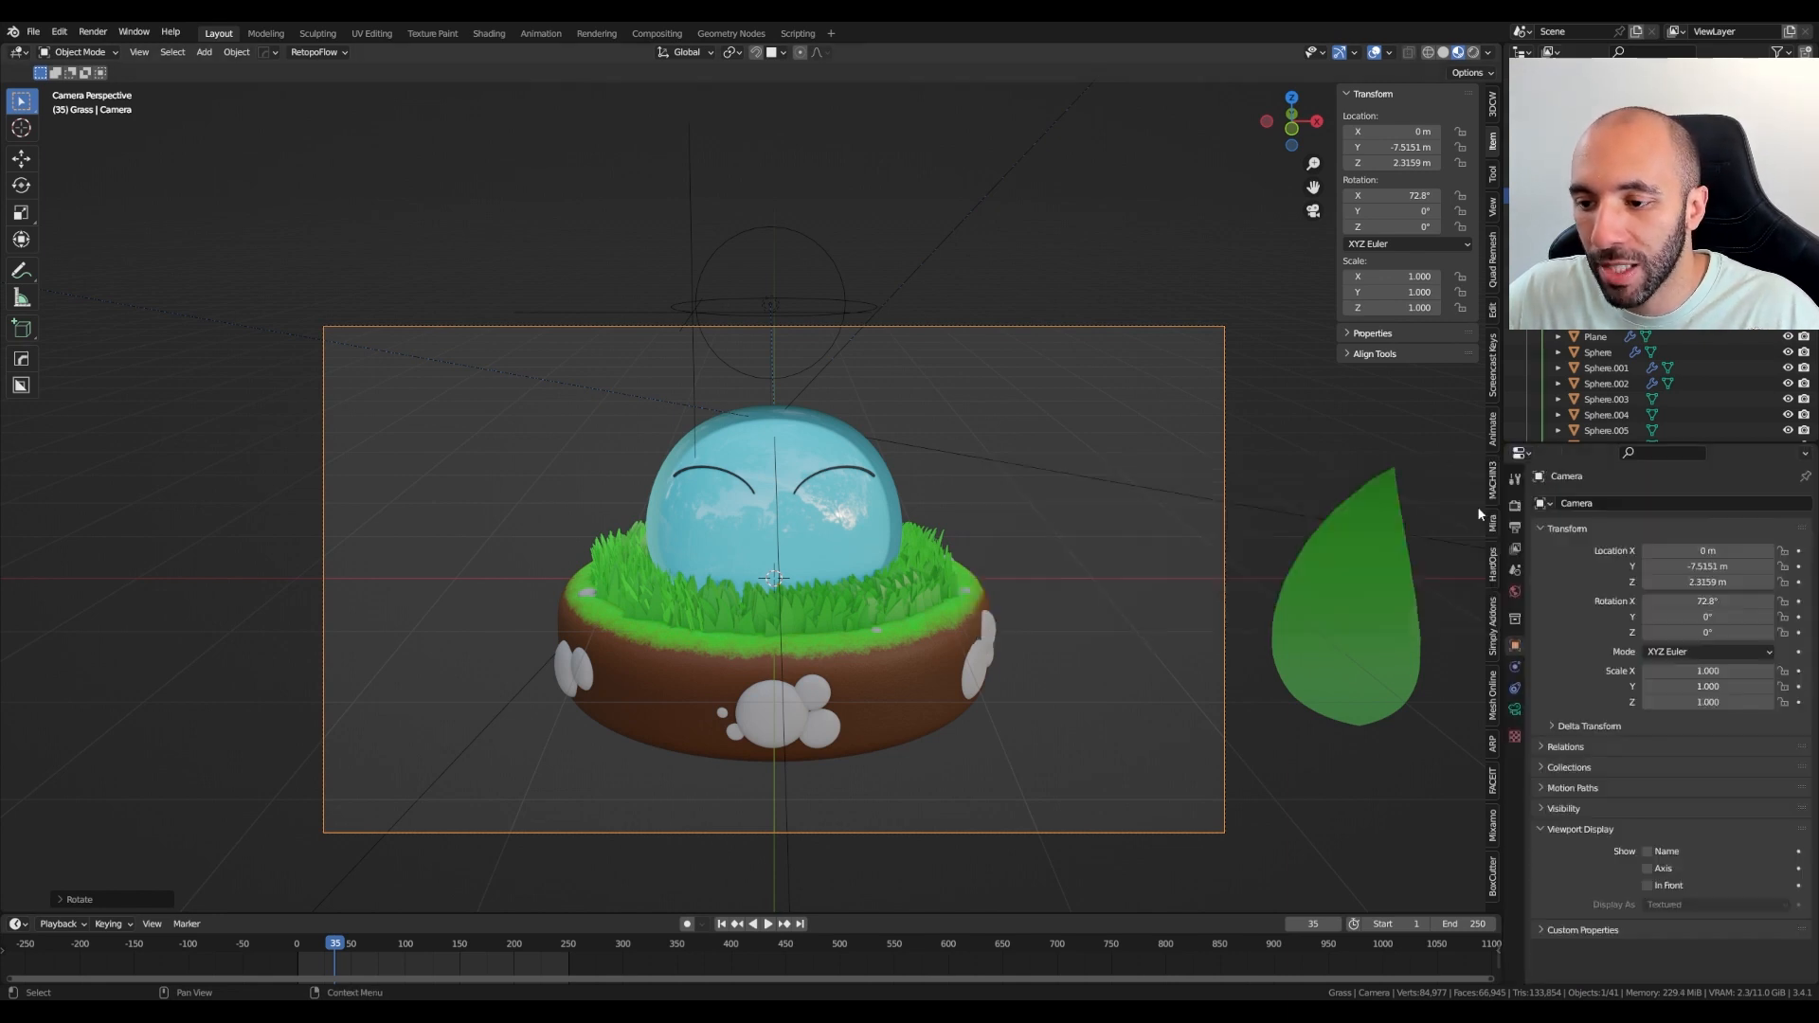
pyautogui.click(1515, 710)
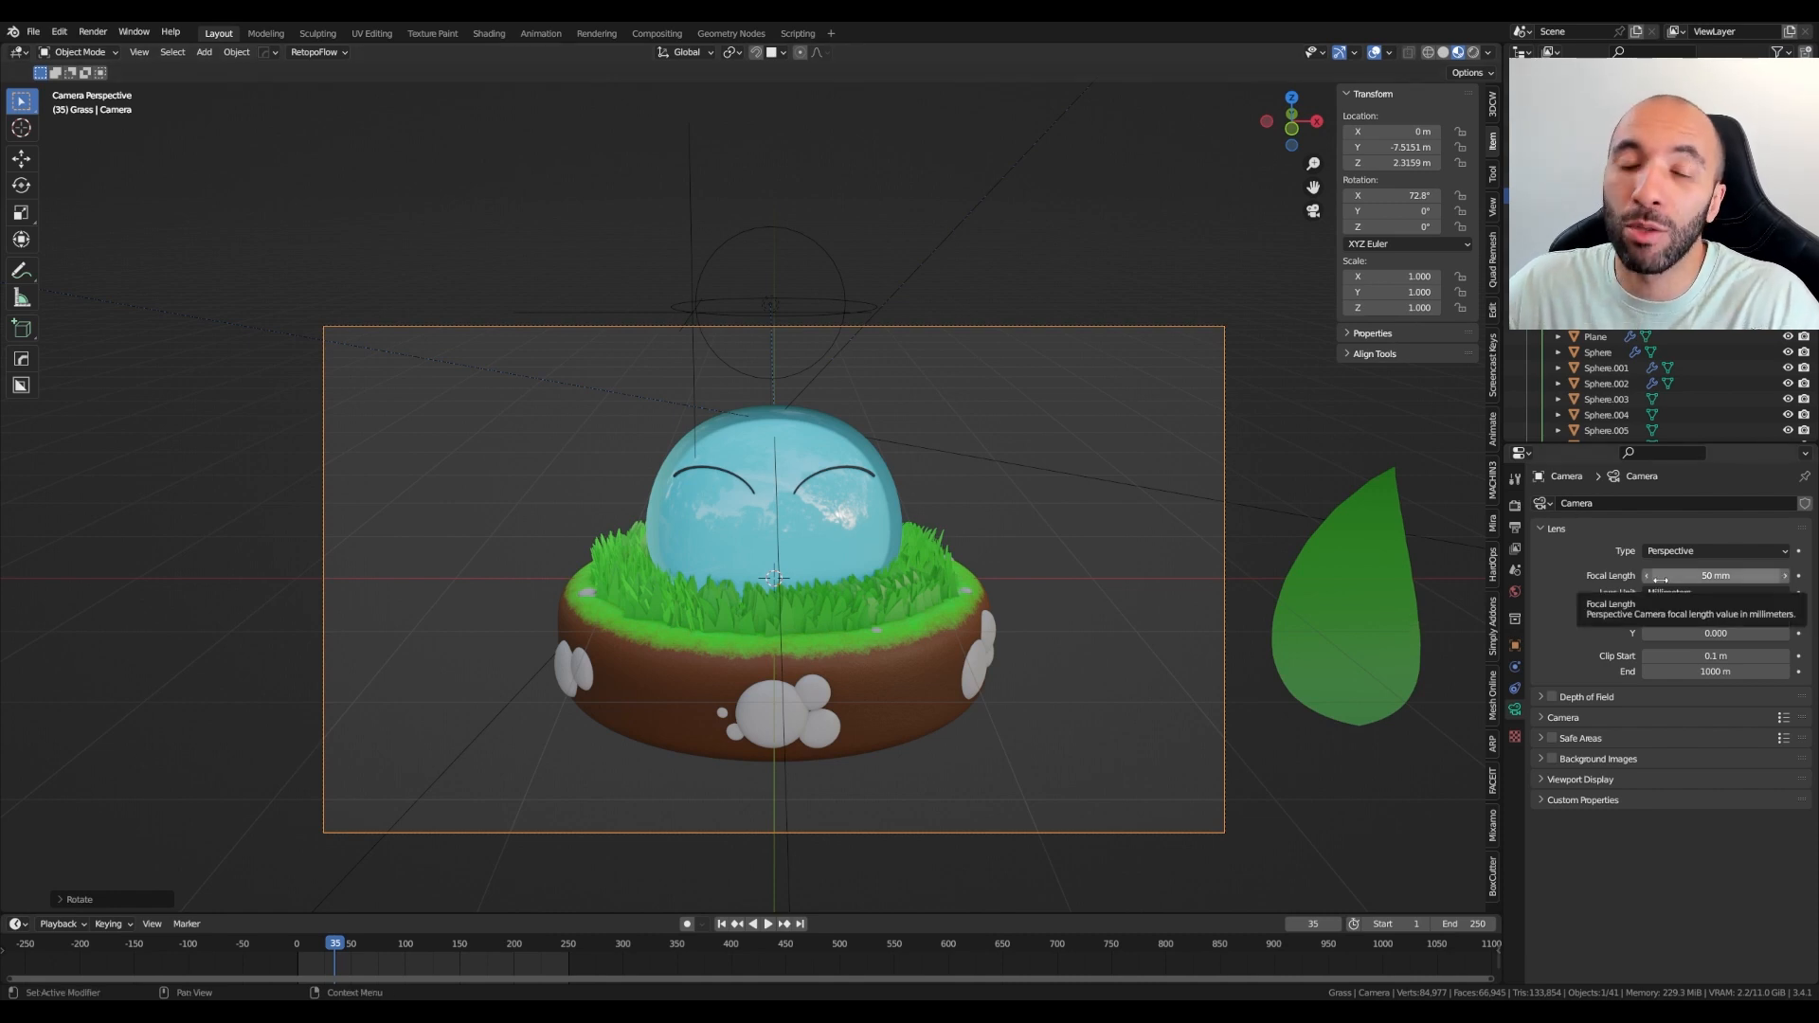
pyautogui.click(1722, 580)
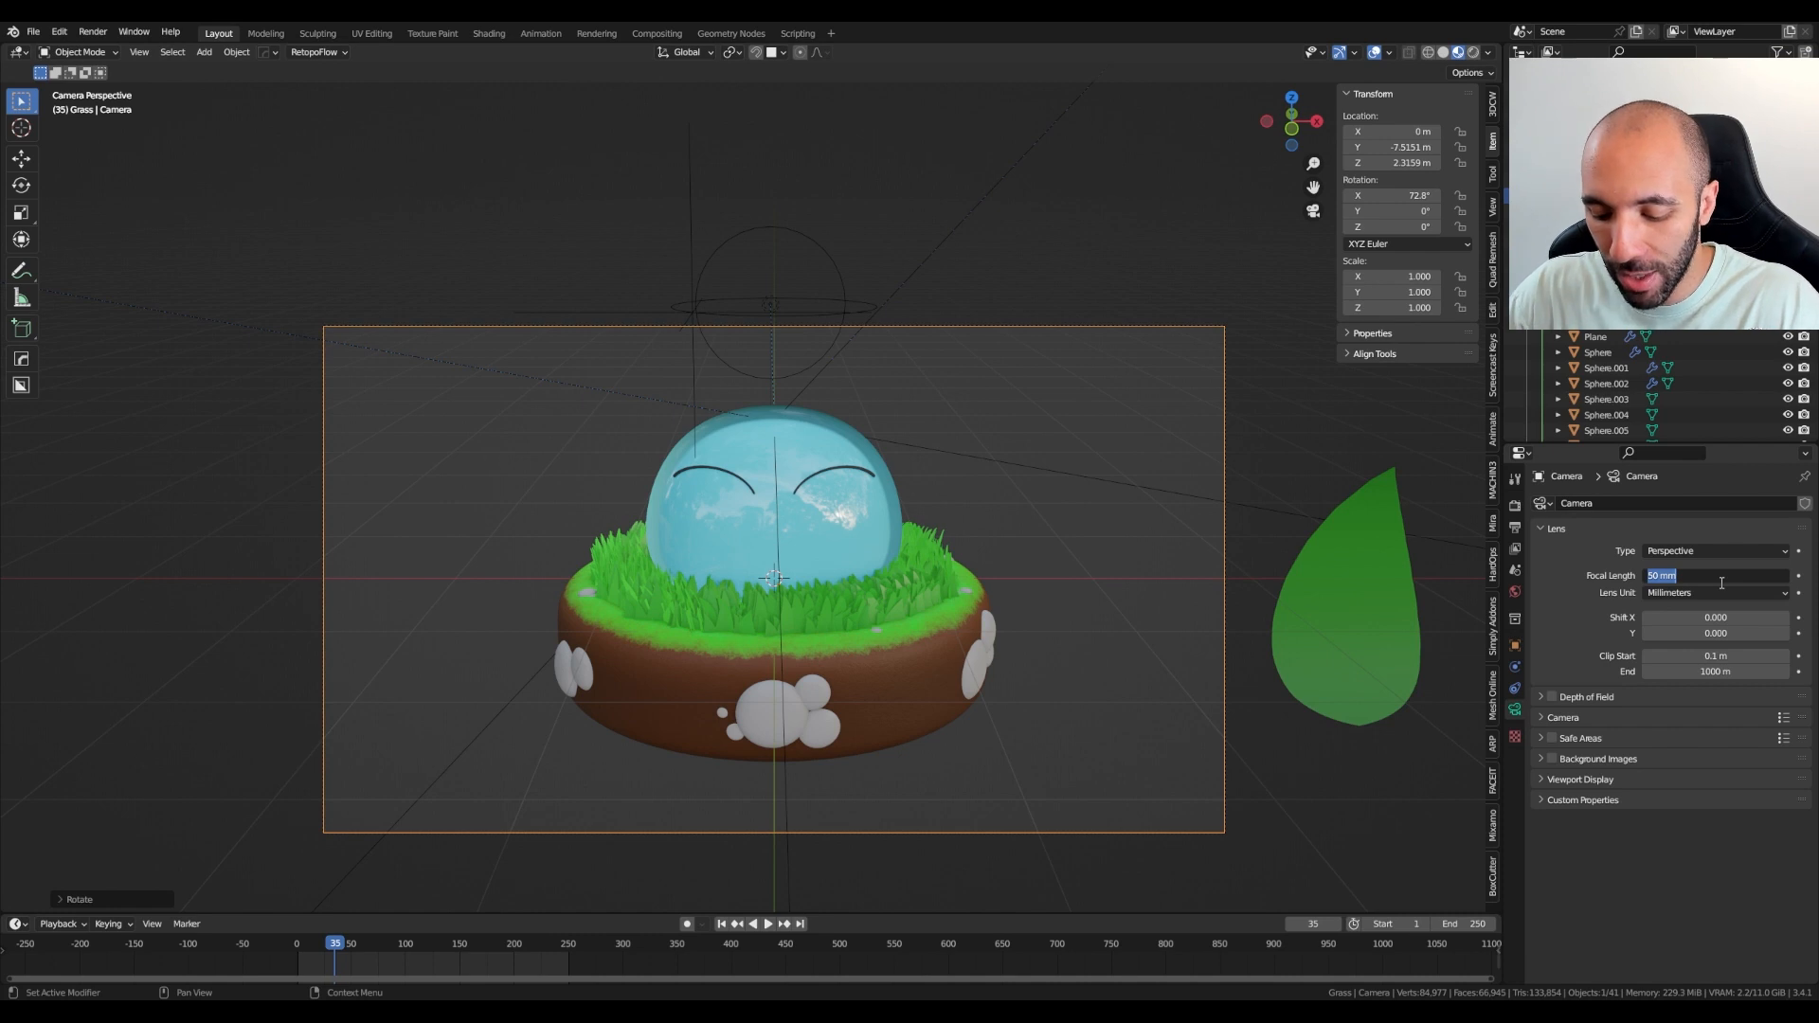
pyautogui.write('85')
pyautogui.press('Return')
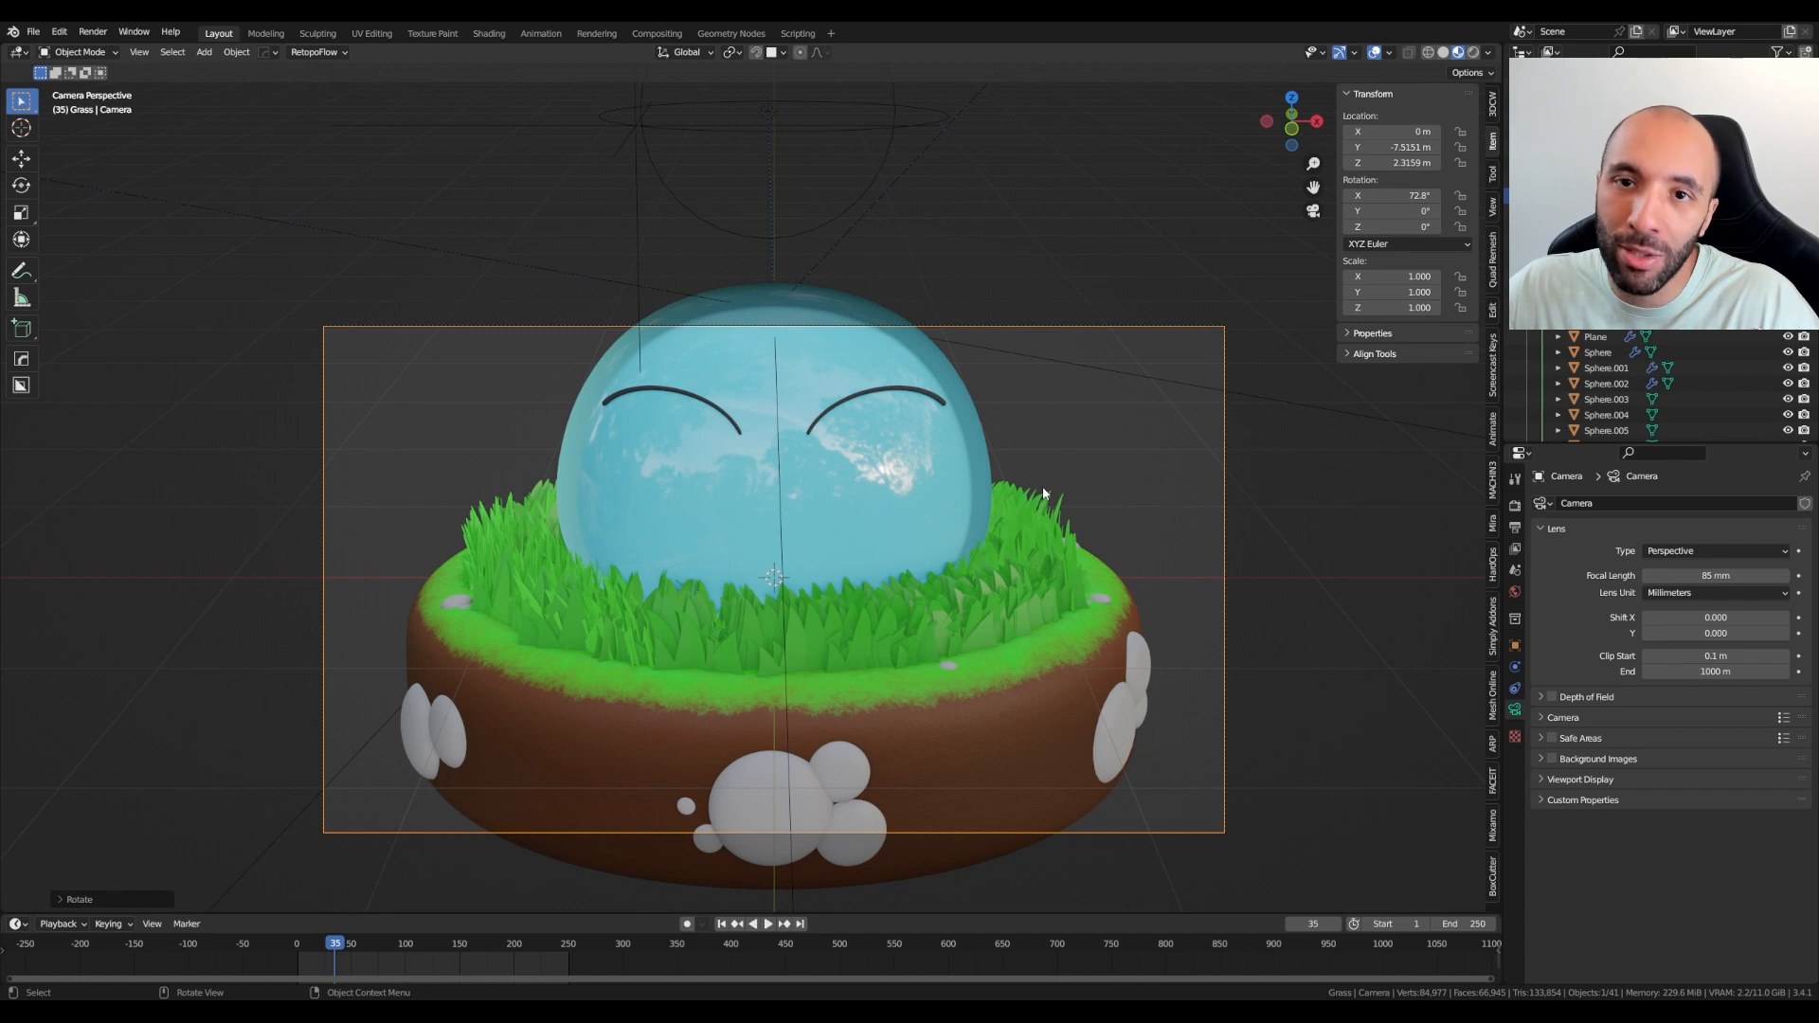
# Pull the camera back to about -9.31 m on Y and raise it to about 2.86 m on Z
pyautogui.press('g')
pyautogui.press('y')
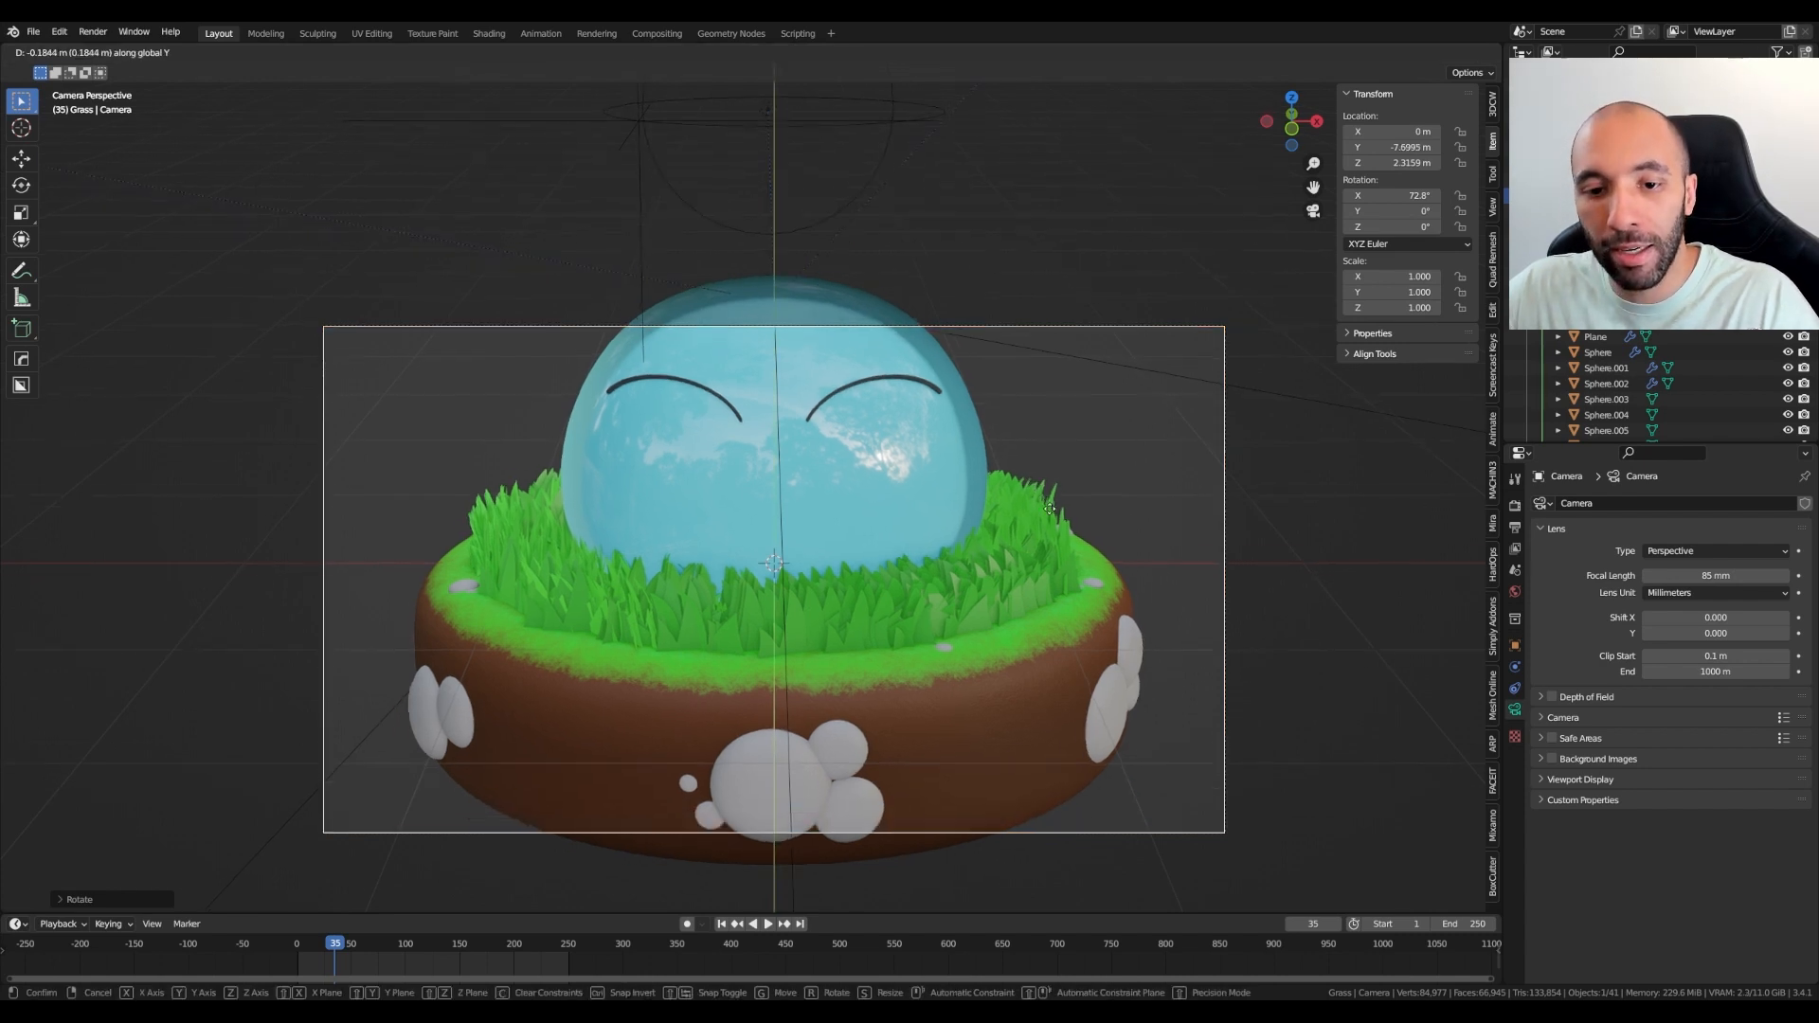
pyautogui.click(1031, 755)
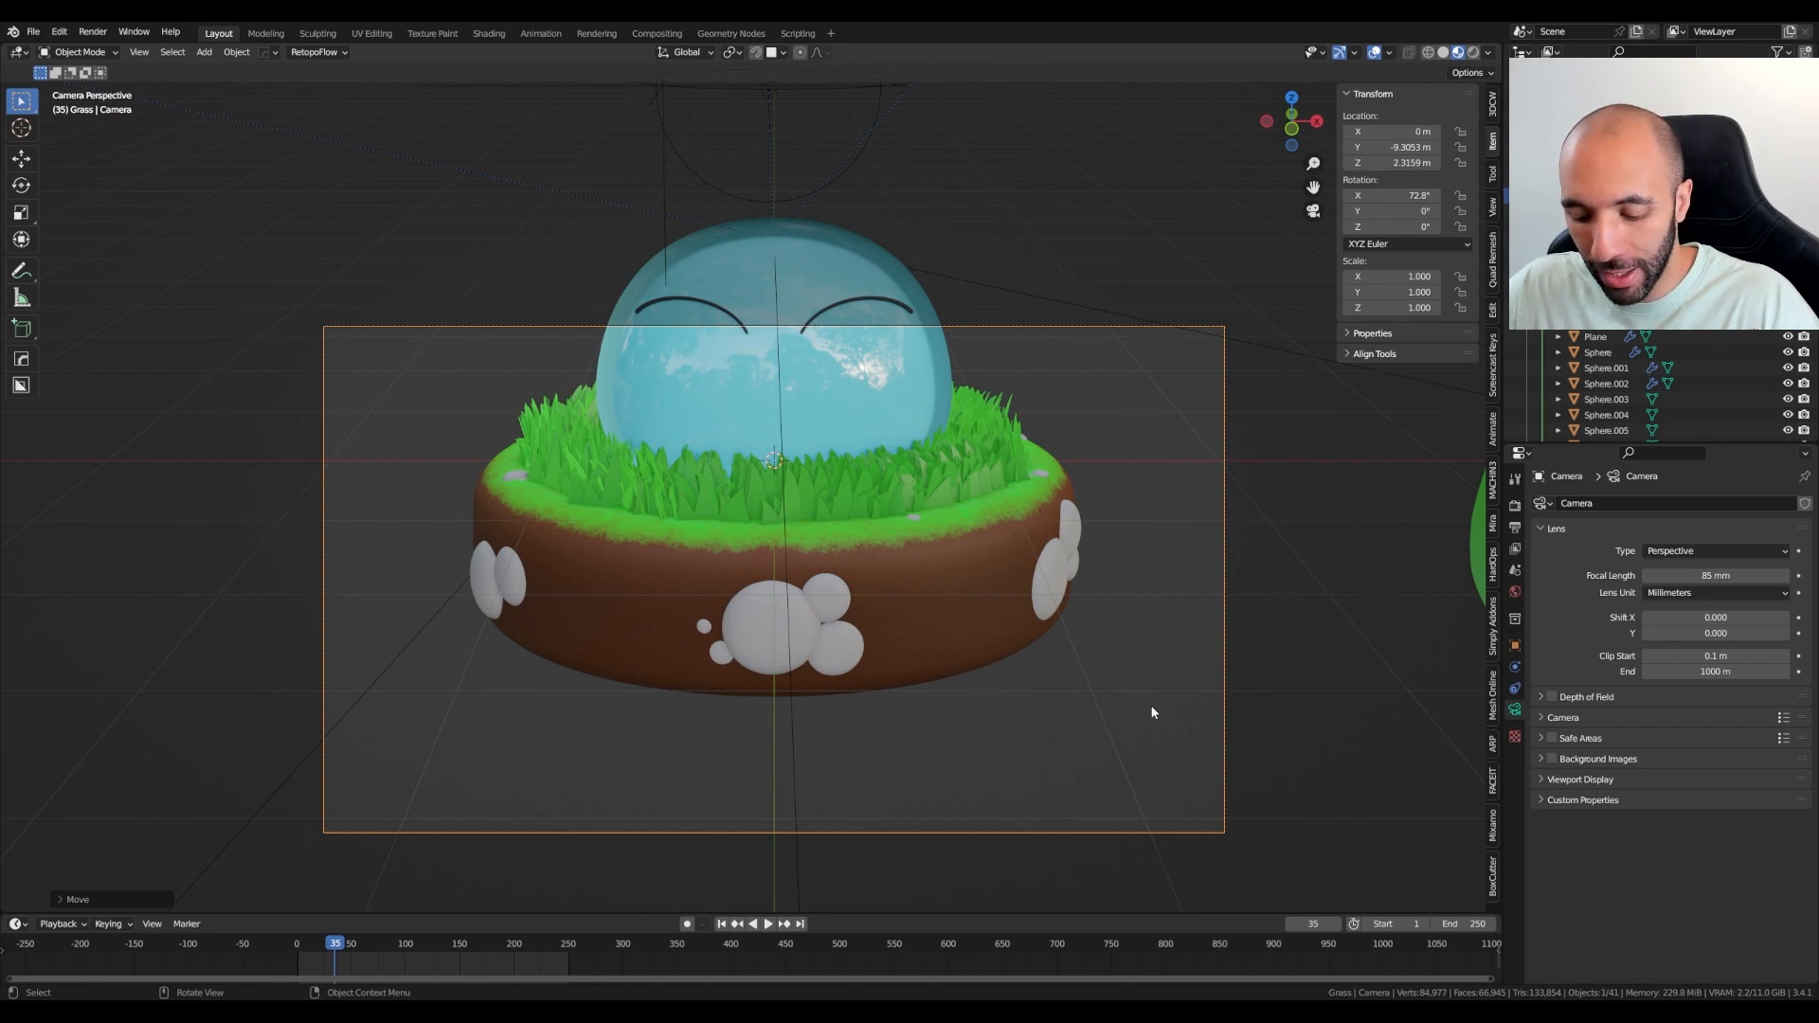
pyautogui.press('g')
pyautogui.press('z')
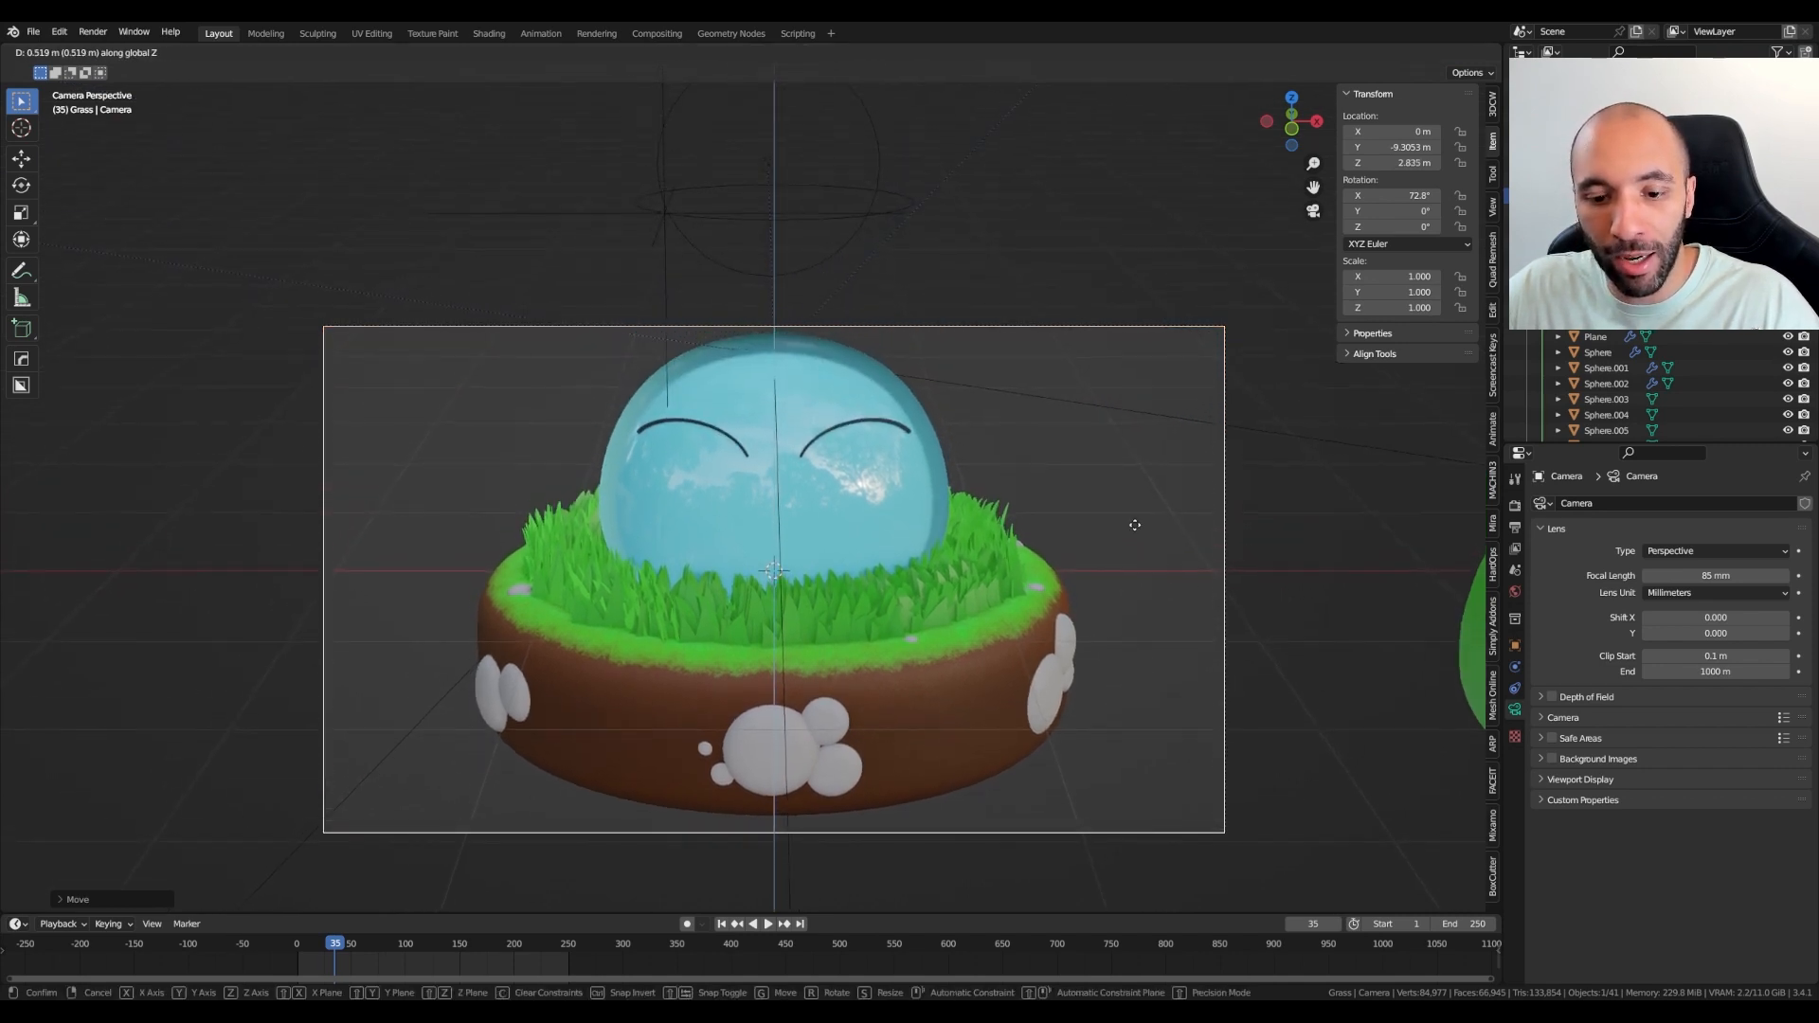
pyautogui.click(1133, 521)
# Move the camera farther back to about -10.36 m on Y and up to about 3.21 m on Z
pyautogui.press('g')
pyautogui.press('y')
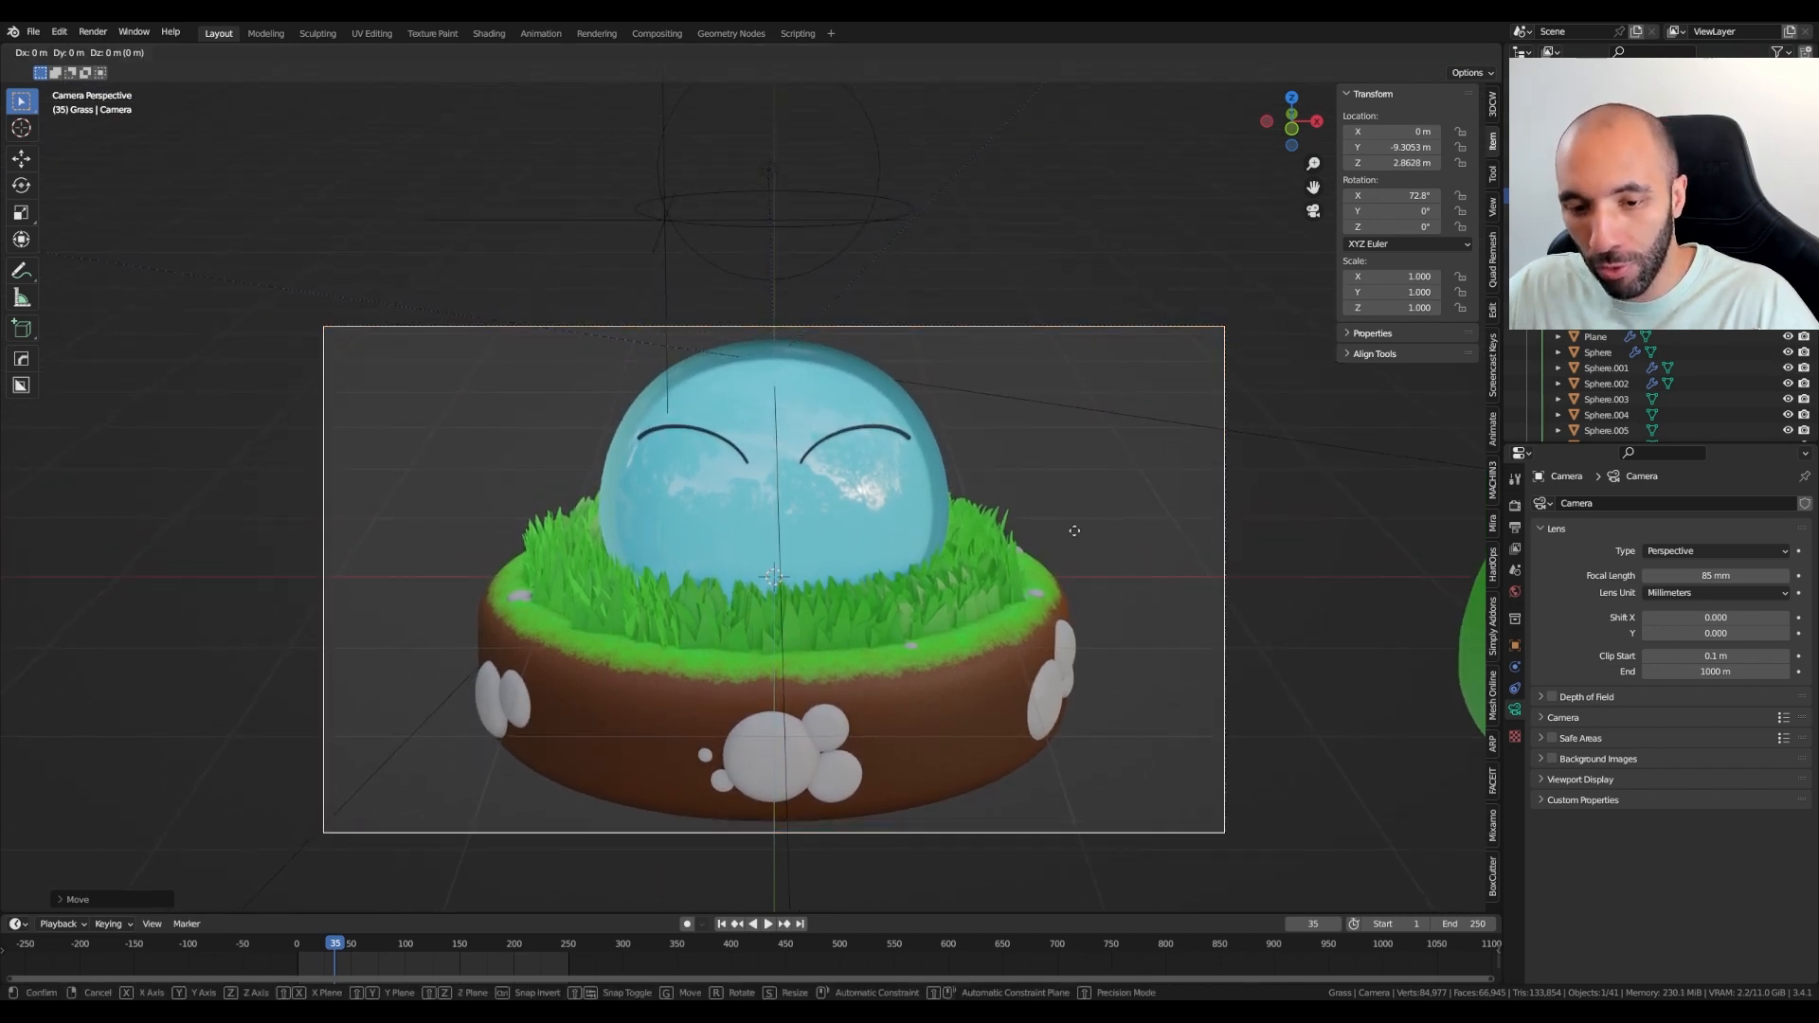
pyautogui.click(1090, 663)
pyautogui.press('g')
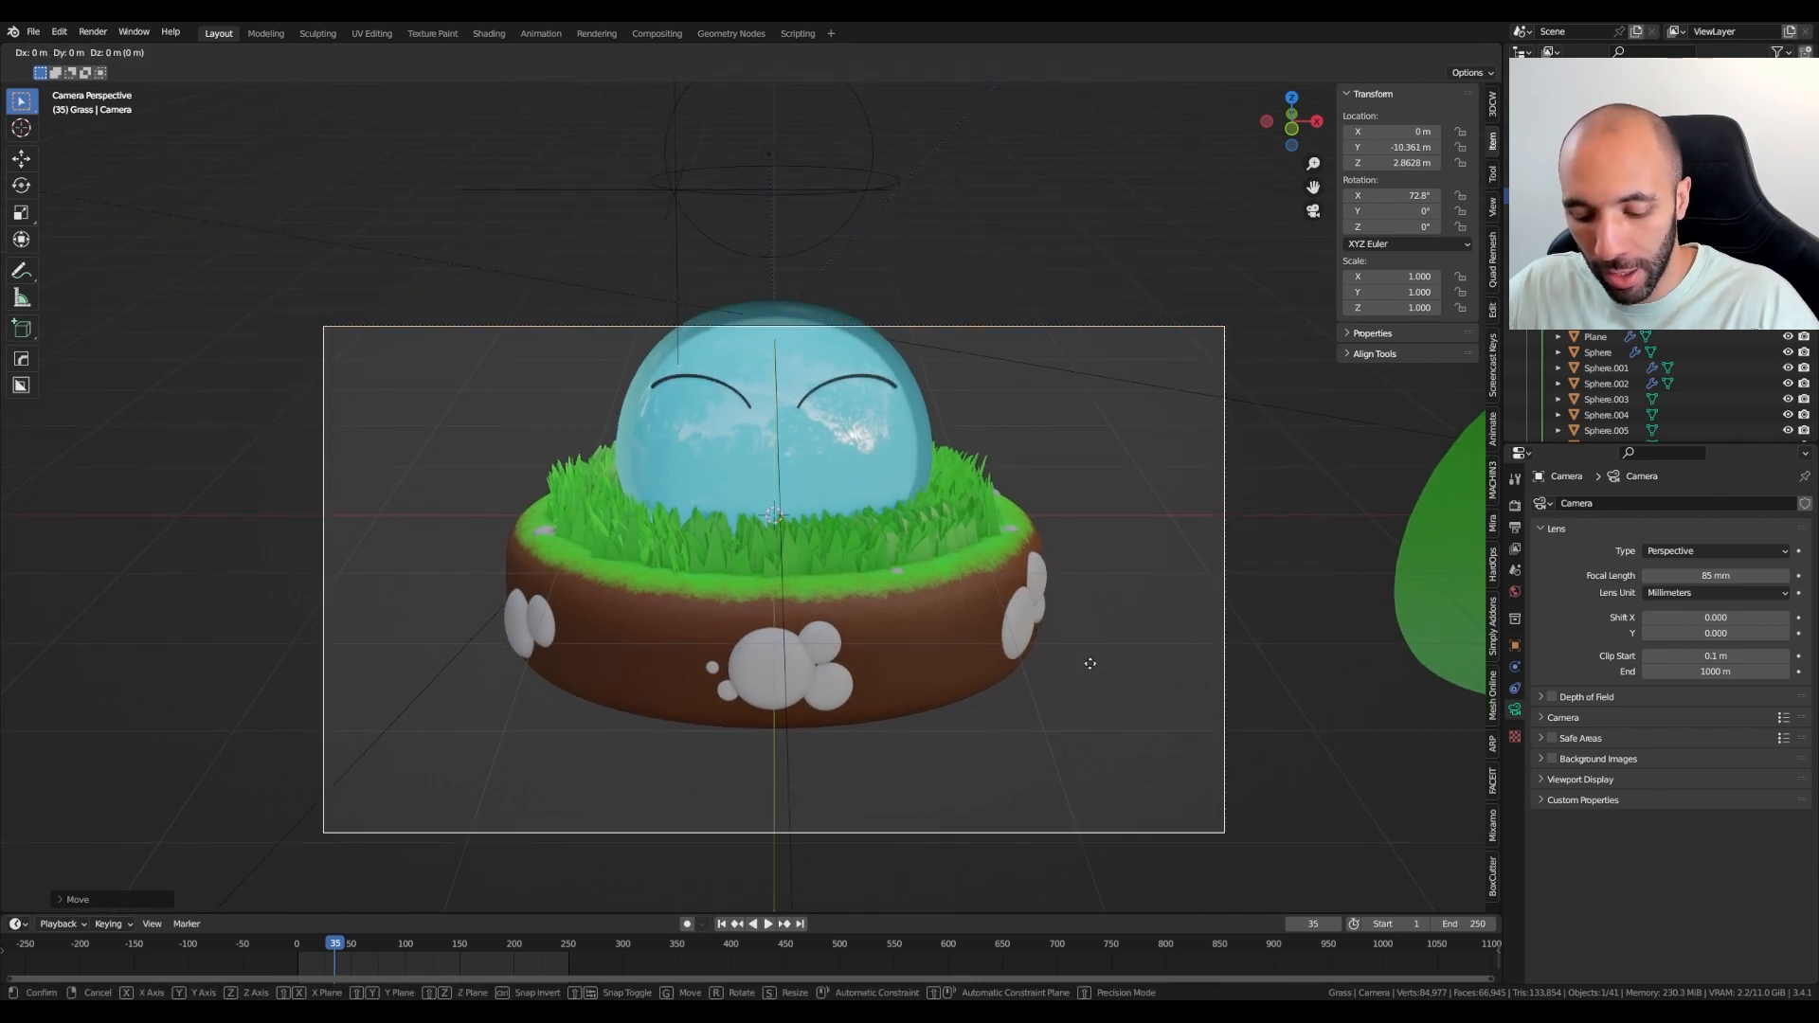
pyautogui.press('z')
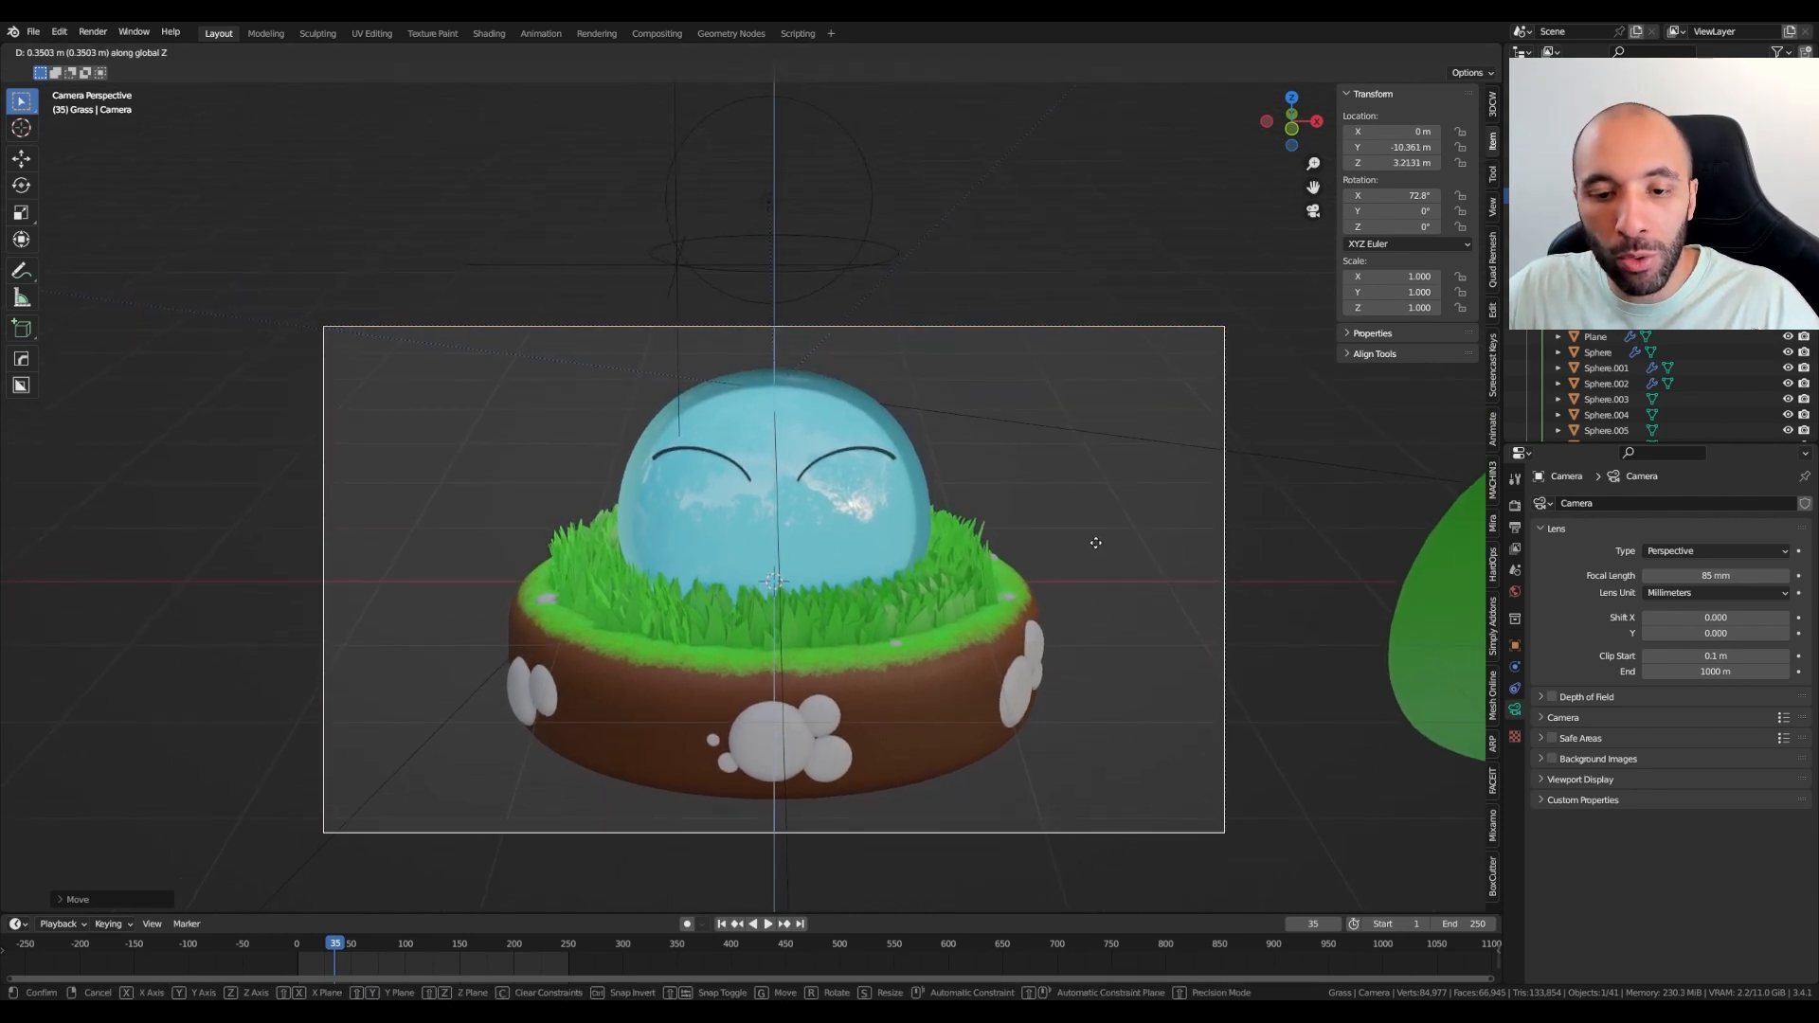
pyautogui.click(1096, 549)
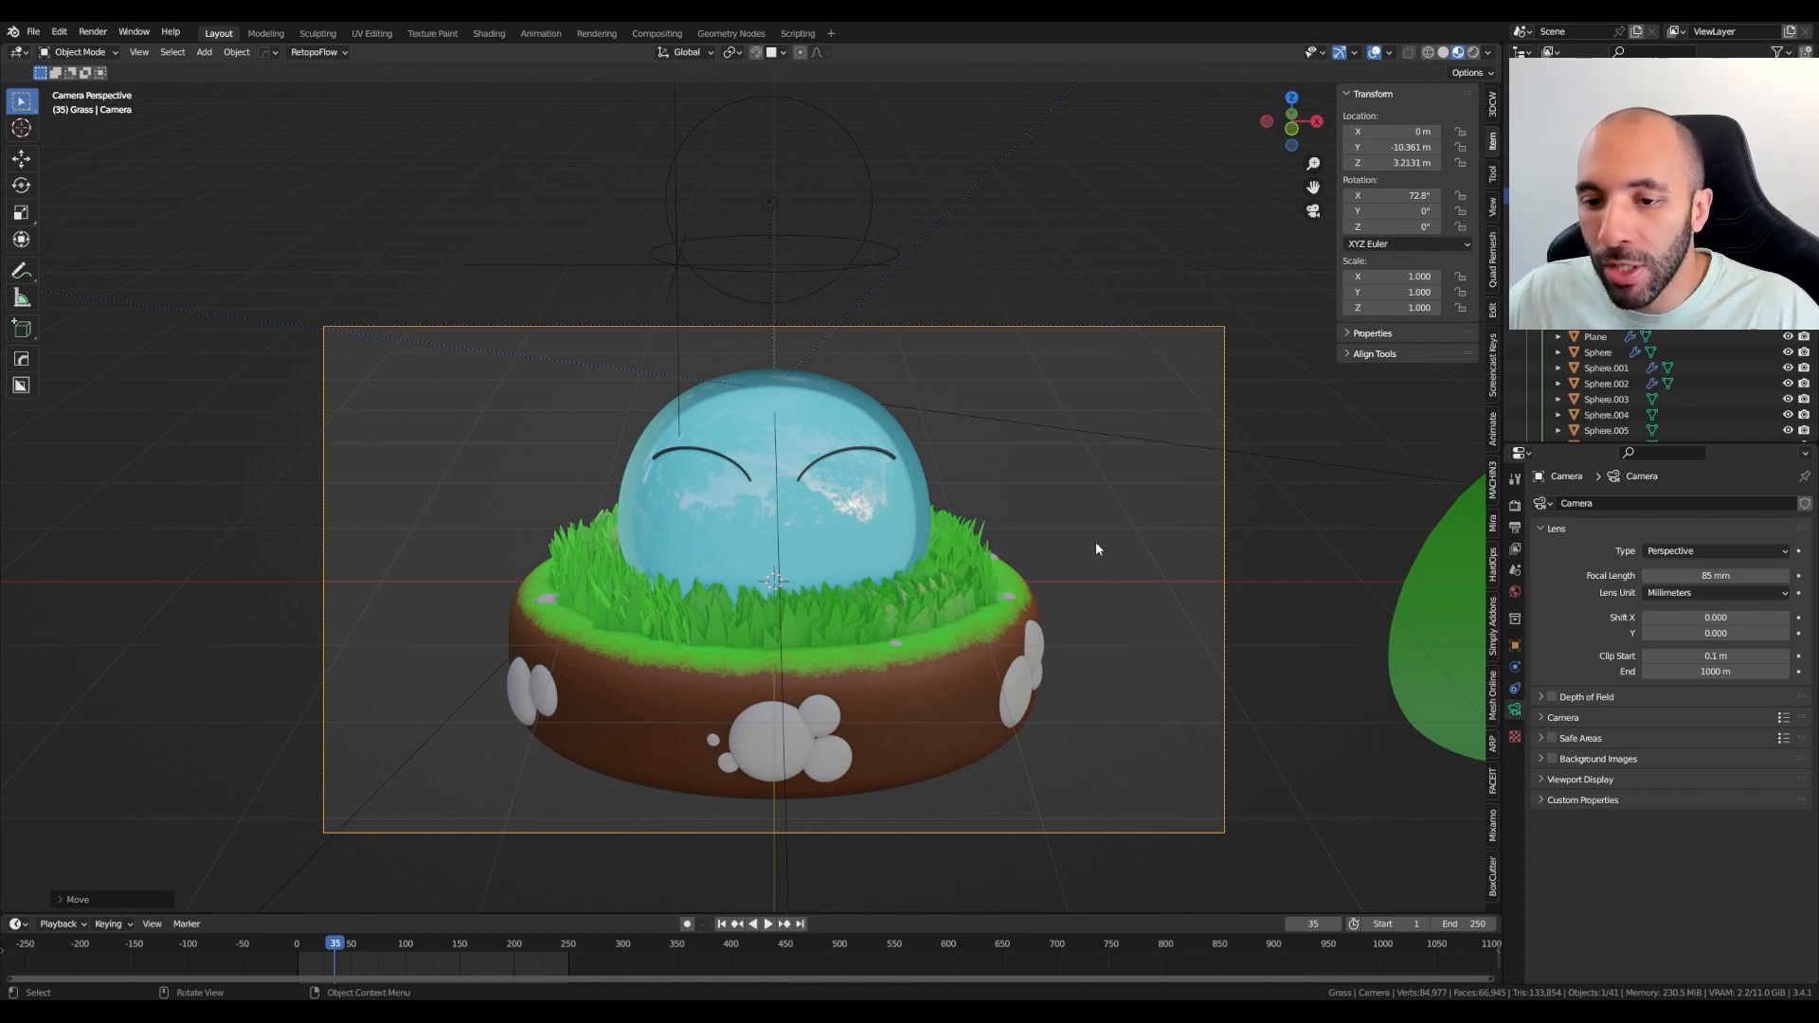
# Set the render output resolution to 1024 px on X and 1024 px on Y
pyautogui.click(1515, 527)
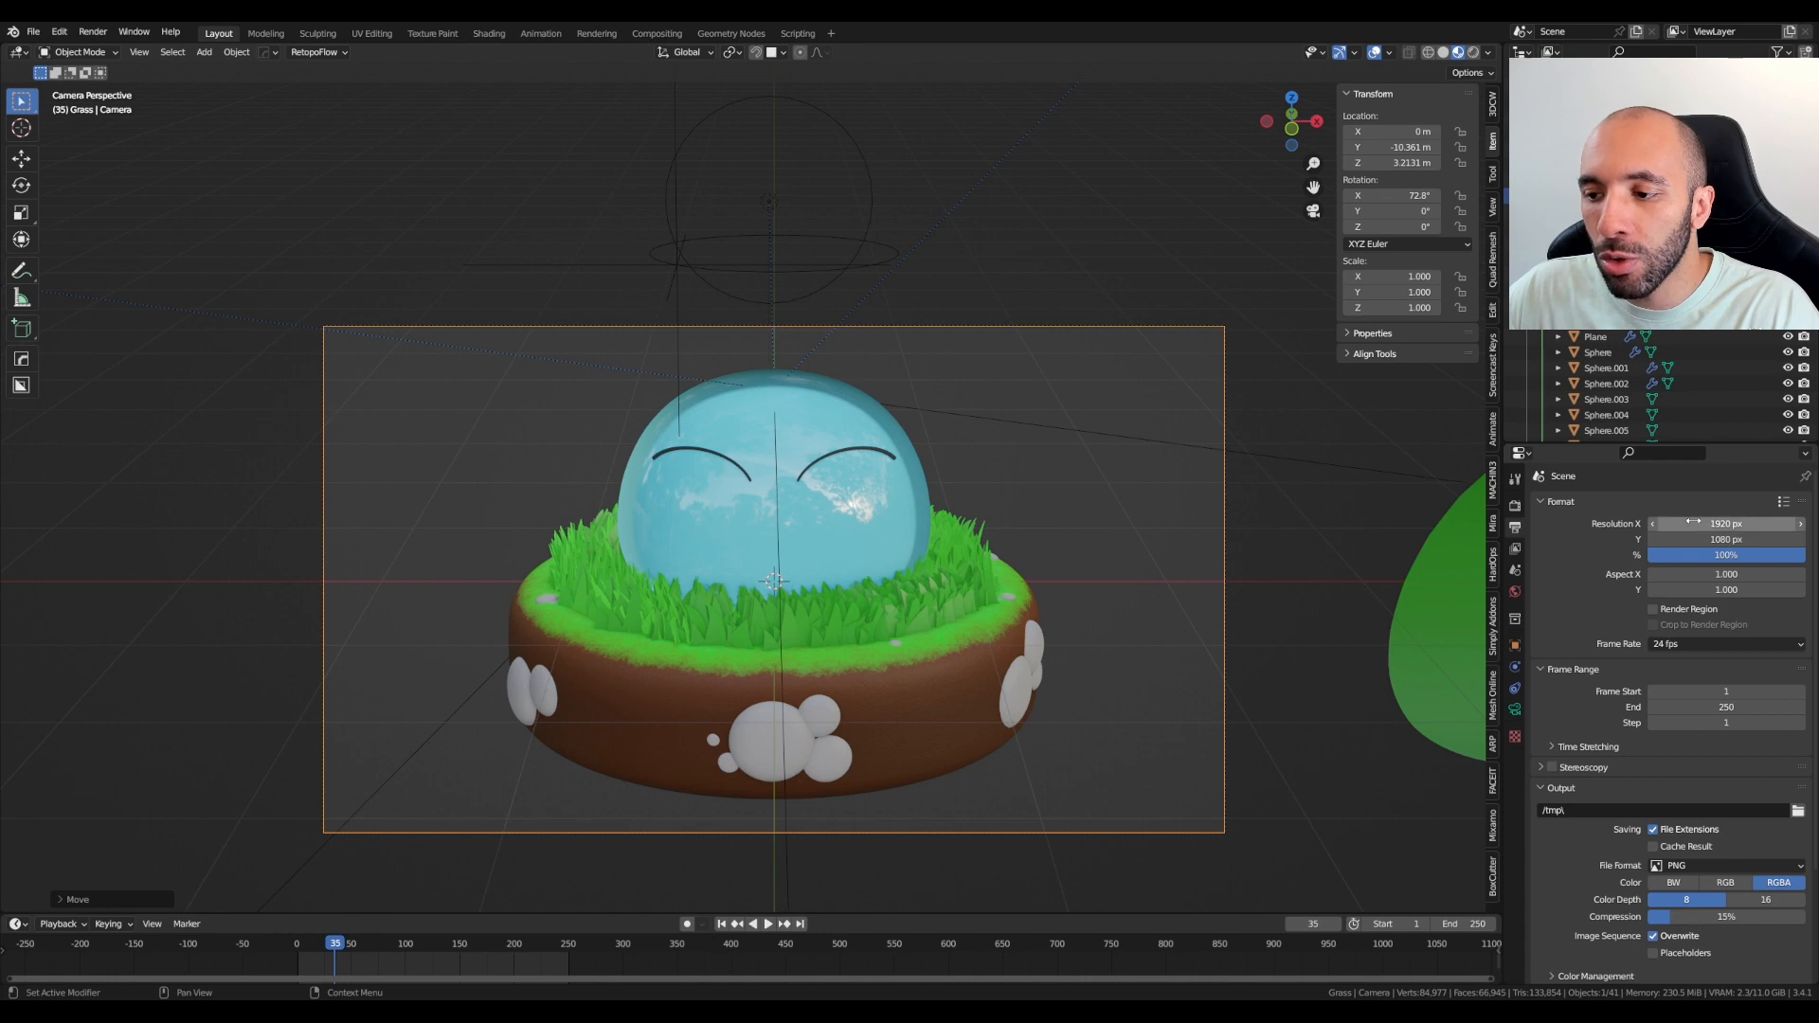
pyautogui.moveTo(1696, 524); pyautogui.dragTo(1695, 521)
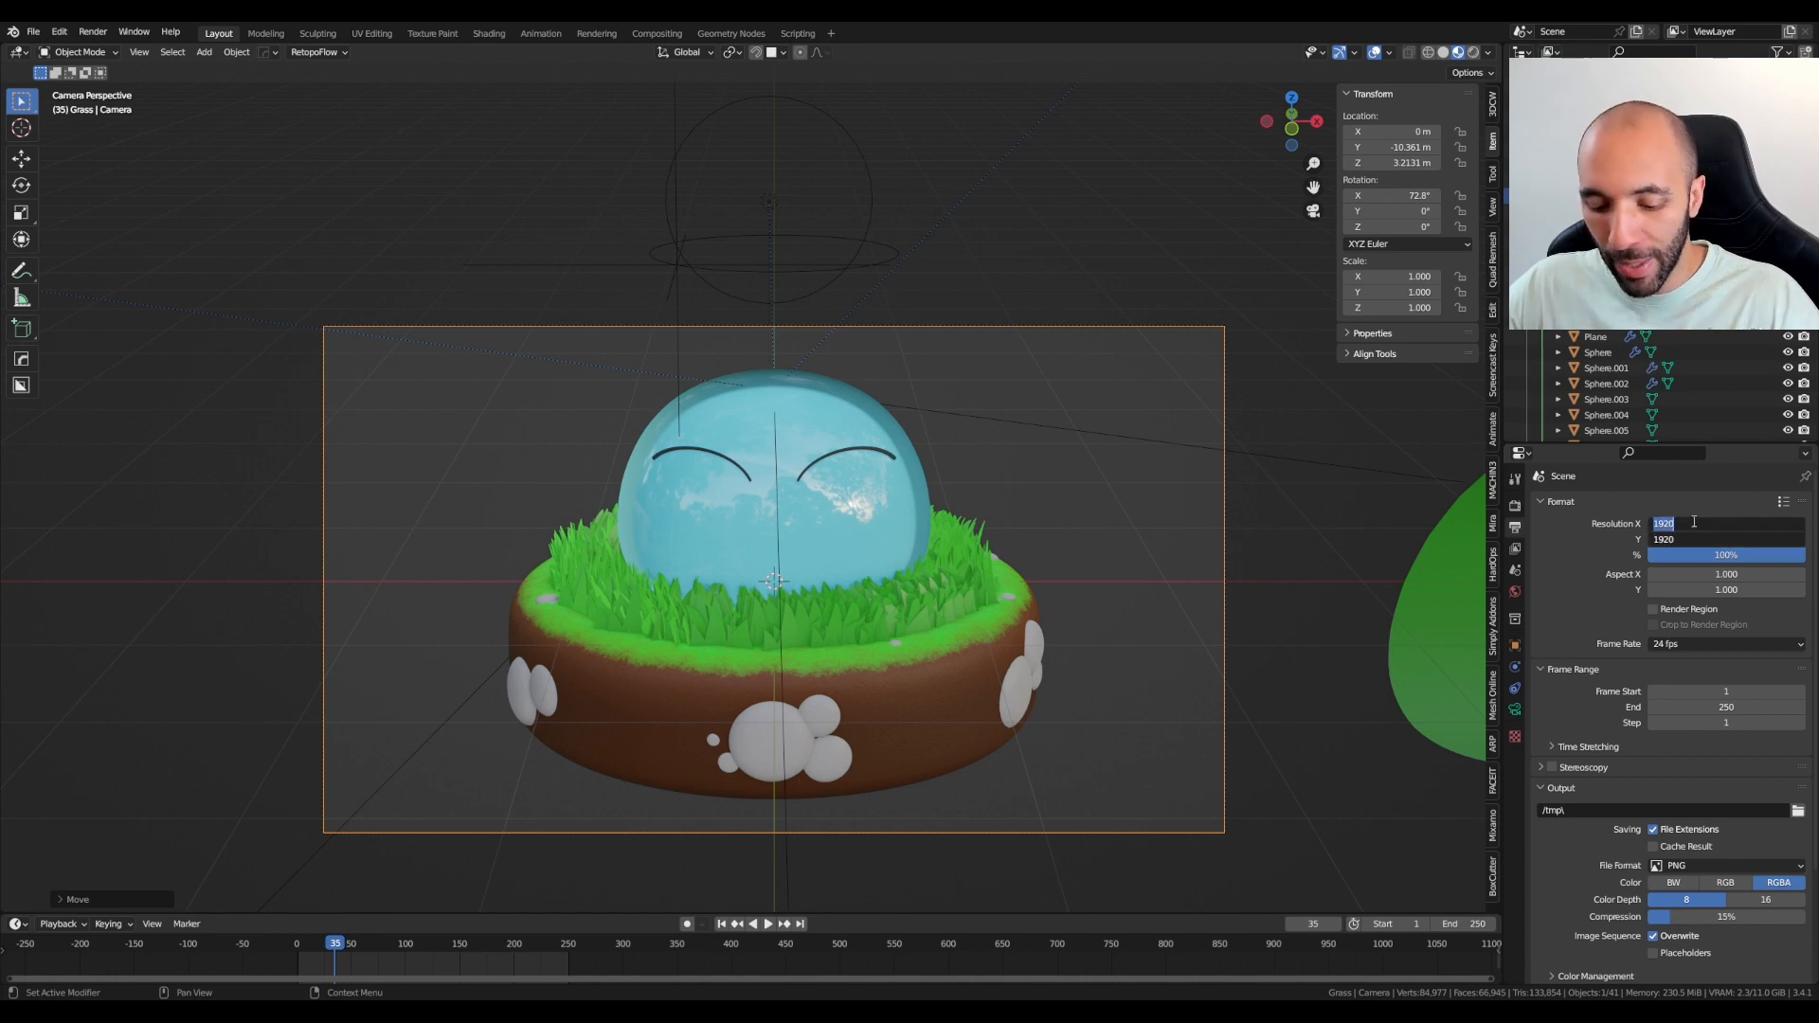
pyautogui.write('1024')
pyautogui.press('Return')
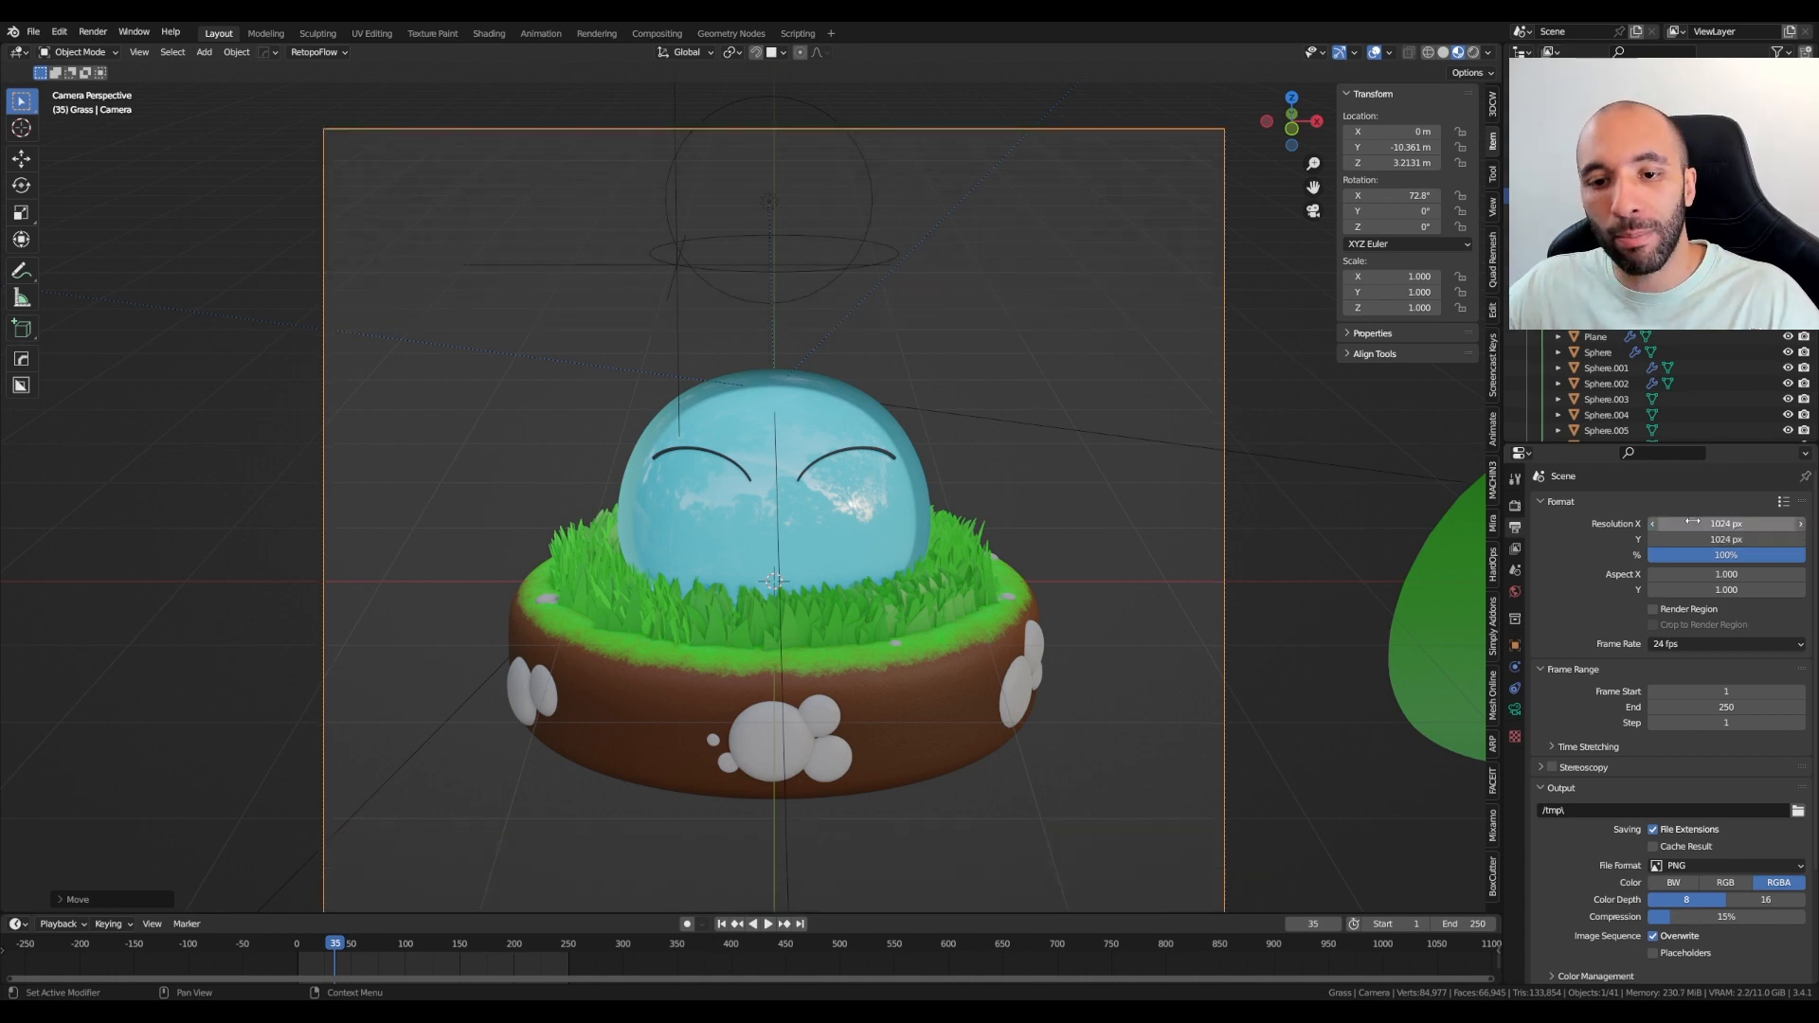
pyautogui.scroll(-3, 856, 513)
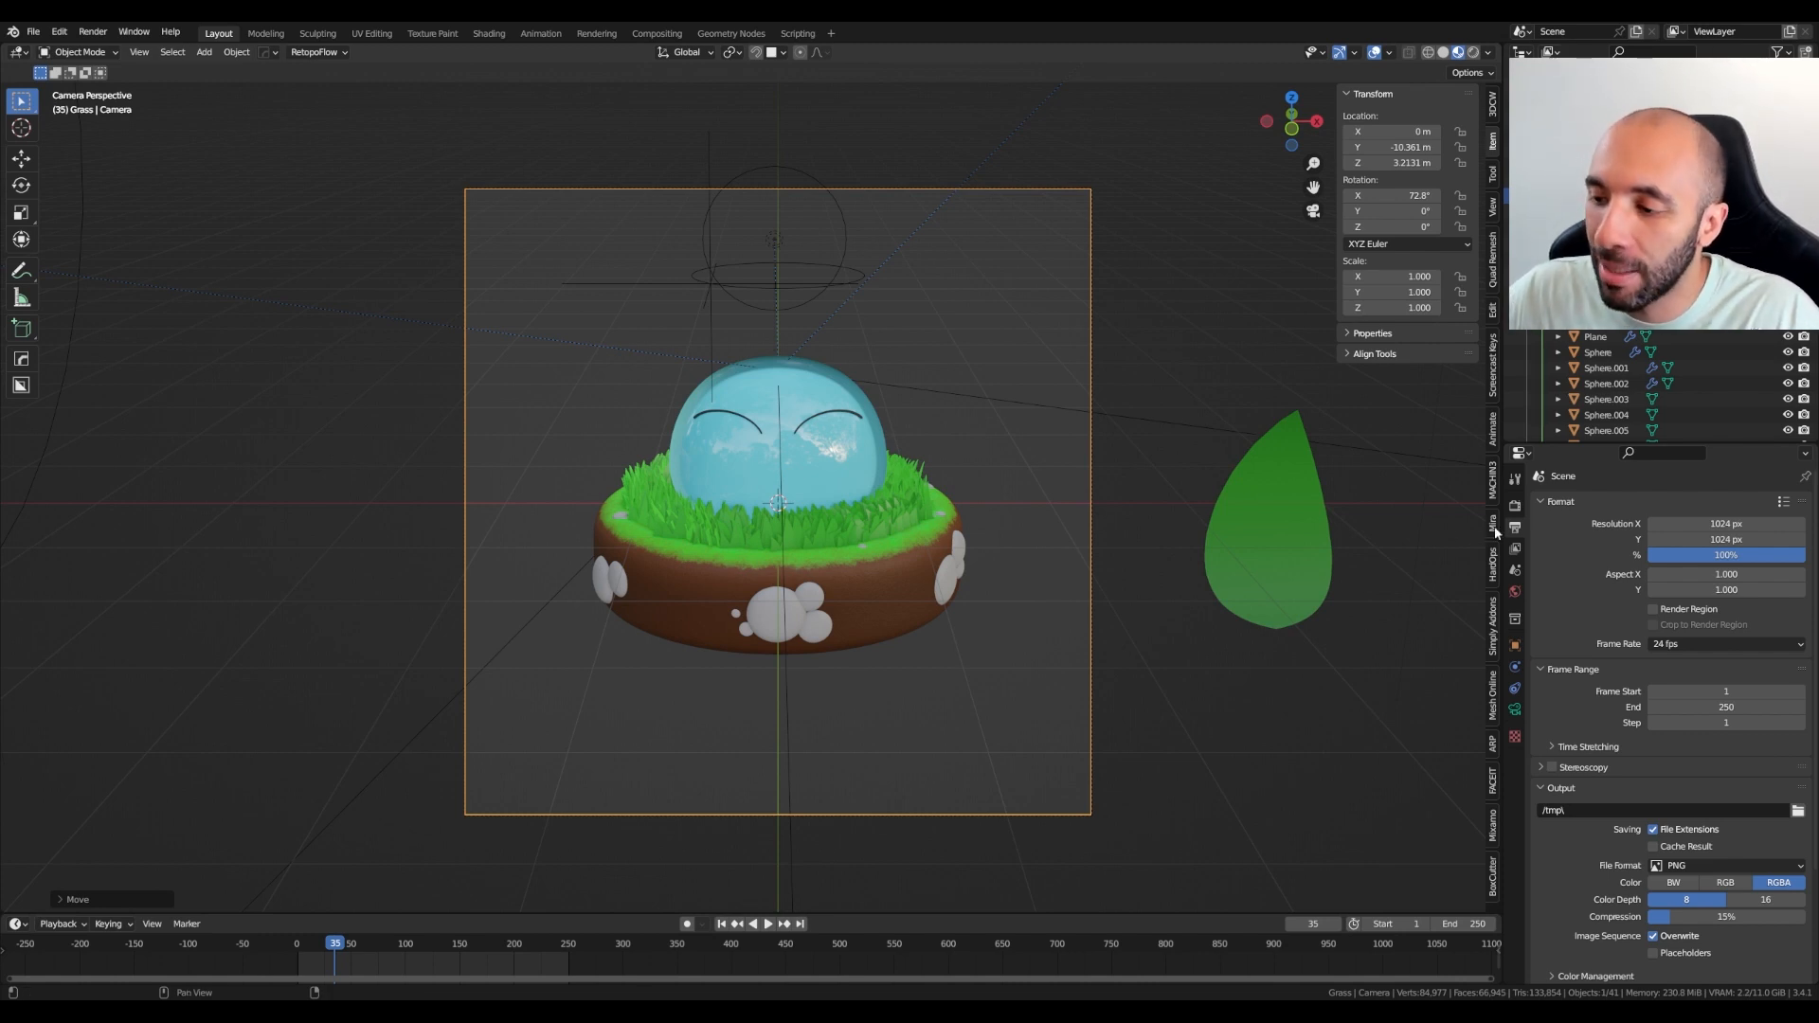
# Apply a 1080 × 1920 px, 25 fps format preset and reset both resolution values to 1024 px
pyautogui.click(1783, 502)
pyautogui.click(1718, 382)
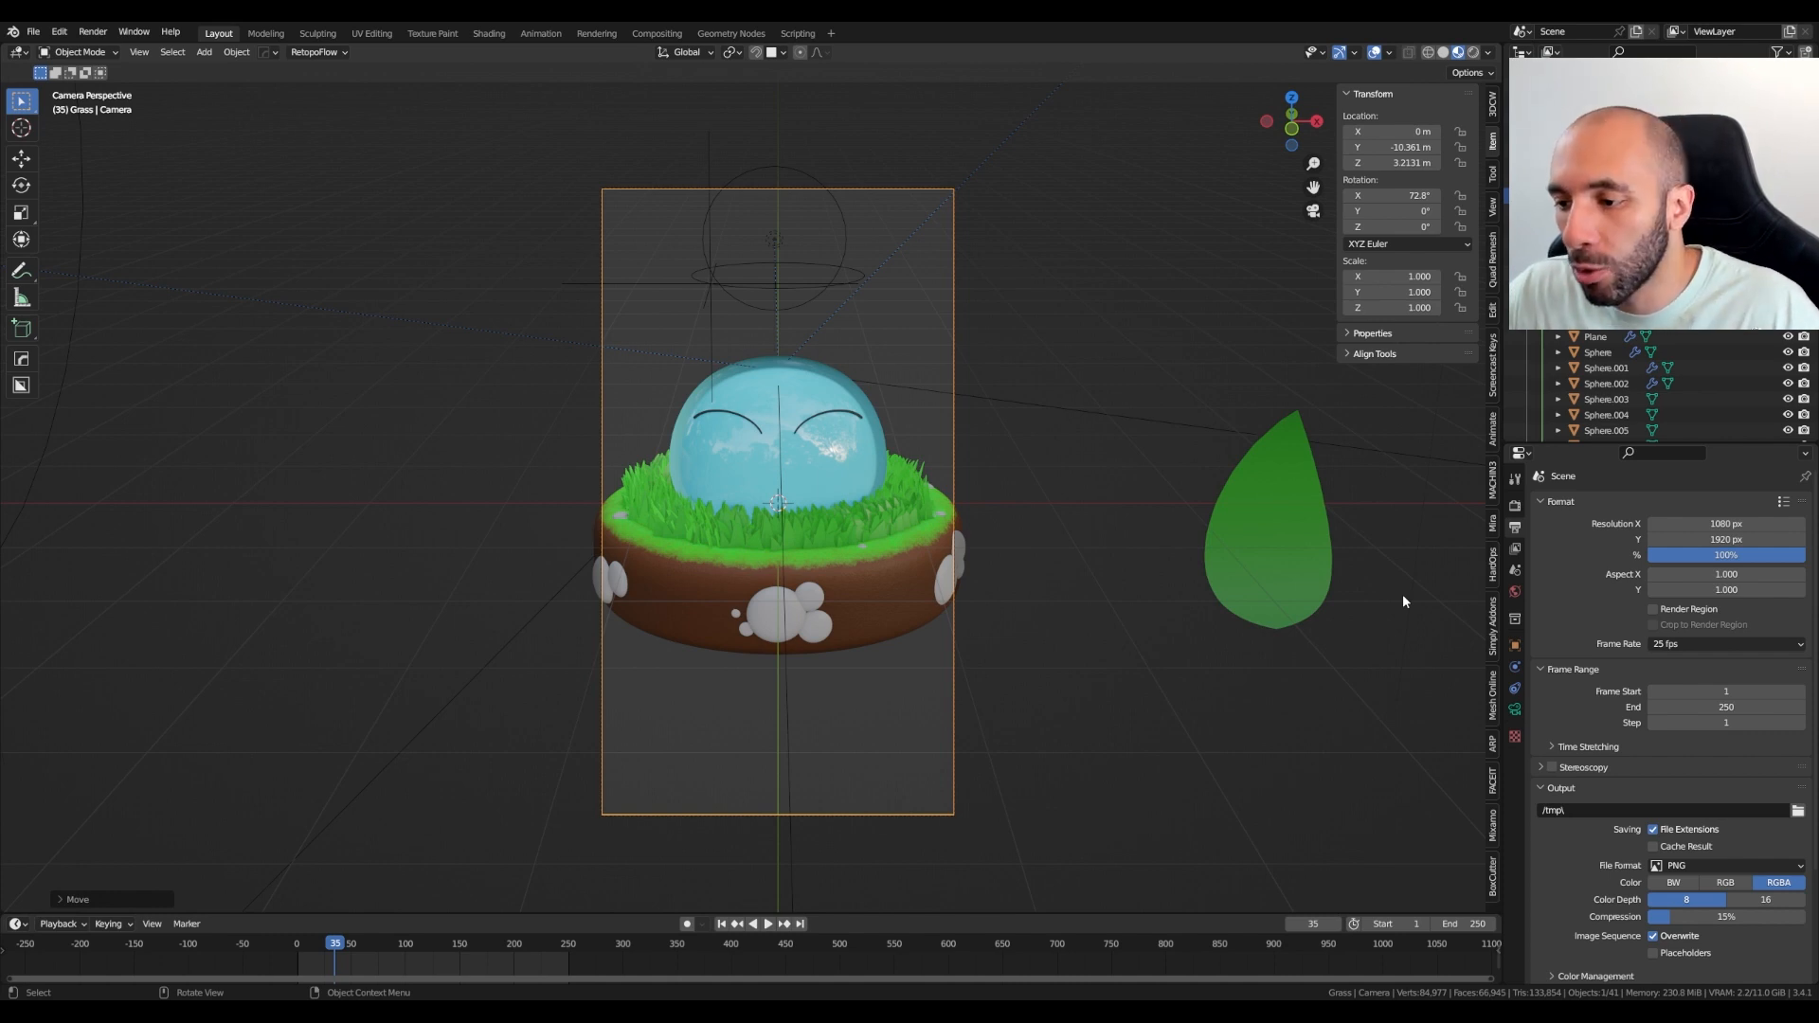
pyautogui.moveTo(1723, 524); pyautogui.dragTo(1722, 539)
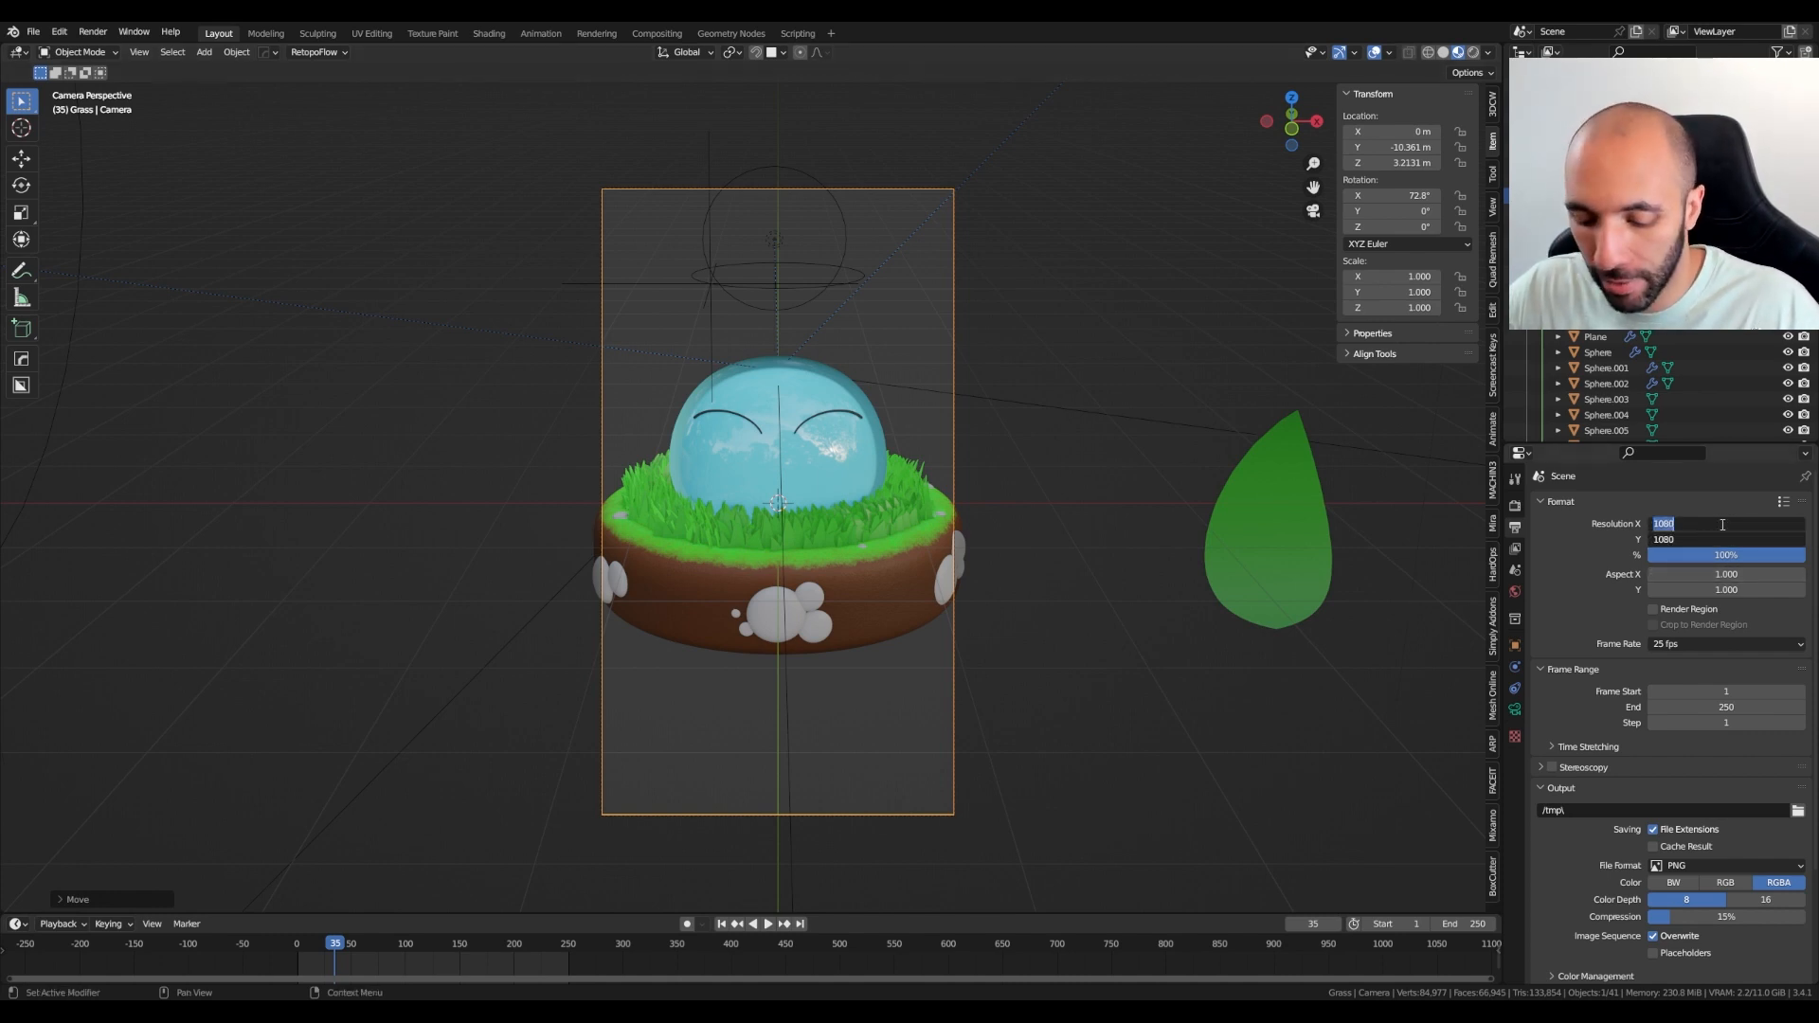
pyautogui.write('1024')
pyautogui.press('Return')
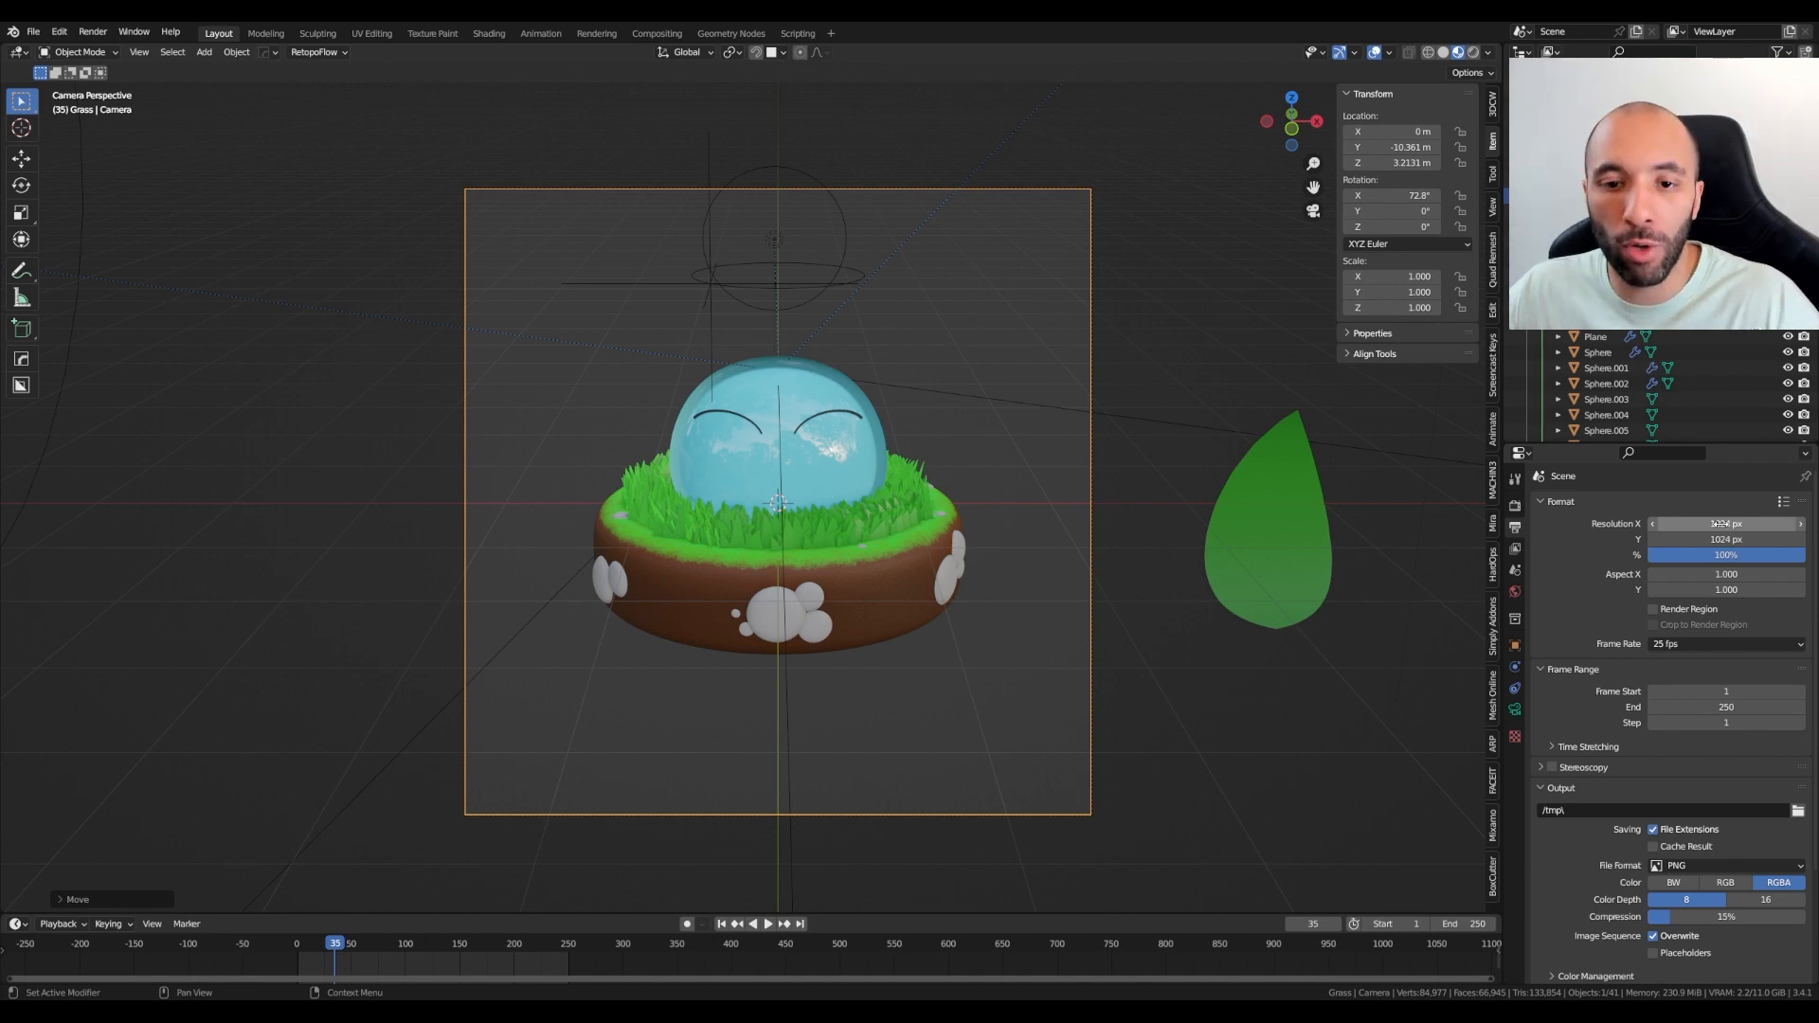
# Move the camera closer to about -8.71 m on Y and lower it to about 2.91 m on Z
pyautogui.press('g')
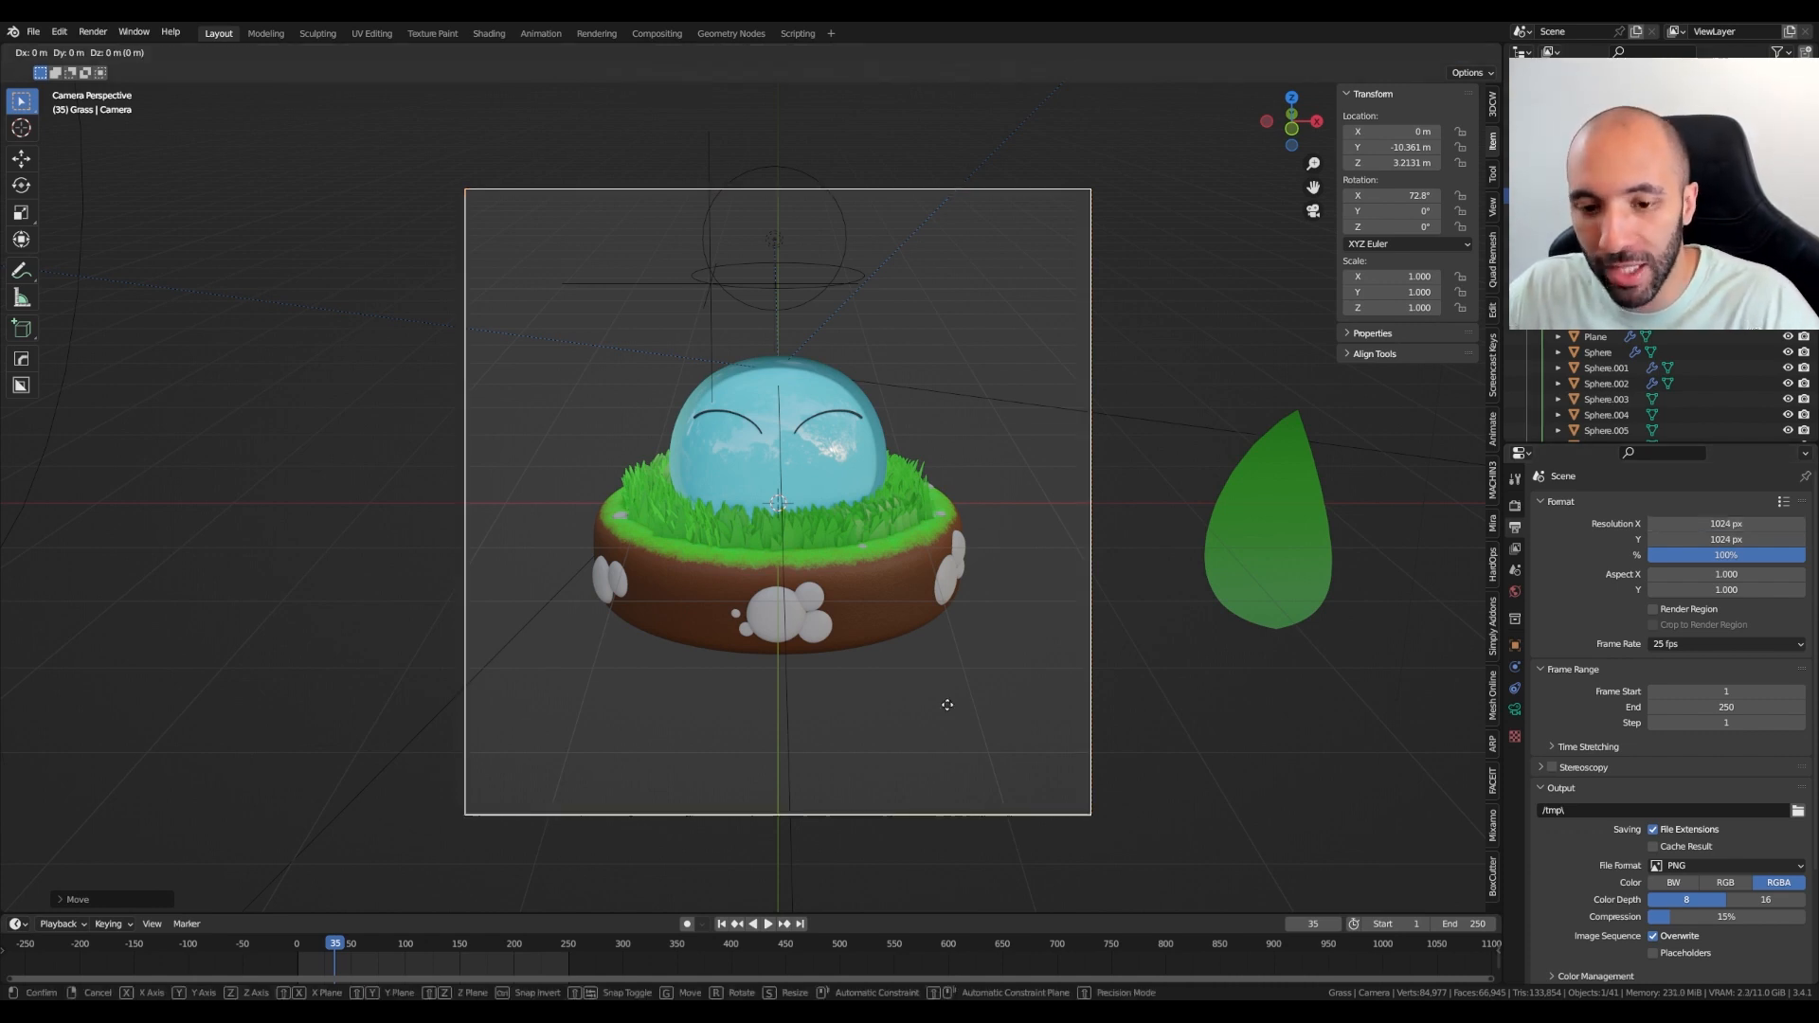
pyautogui.press('y')
pyautogui.click(949, 610)
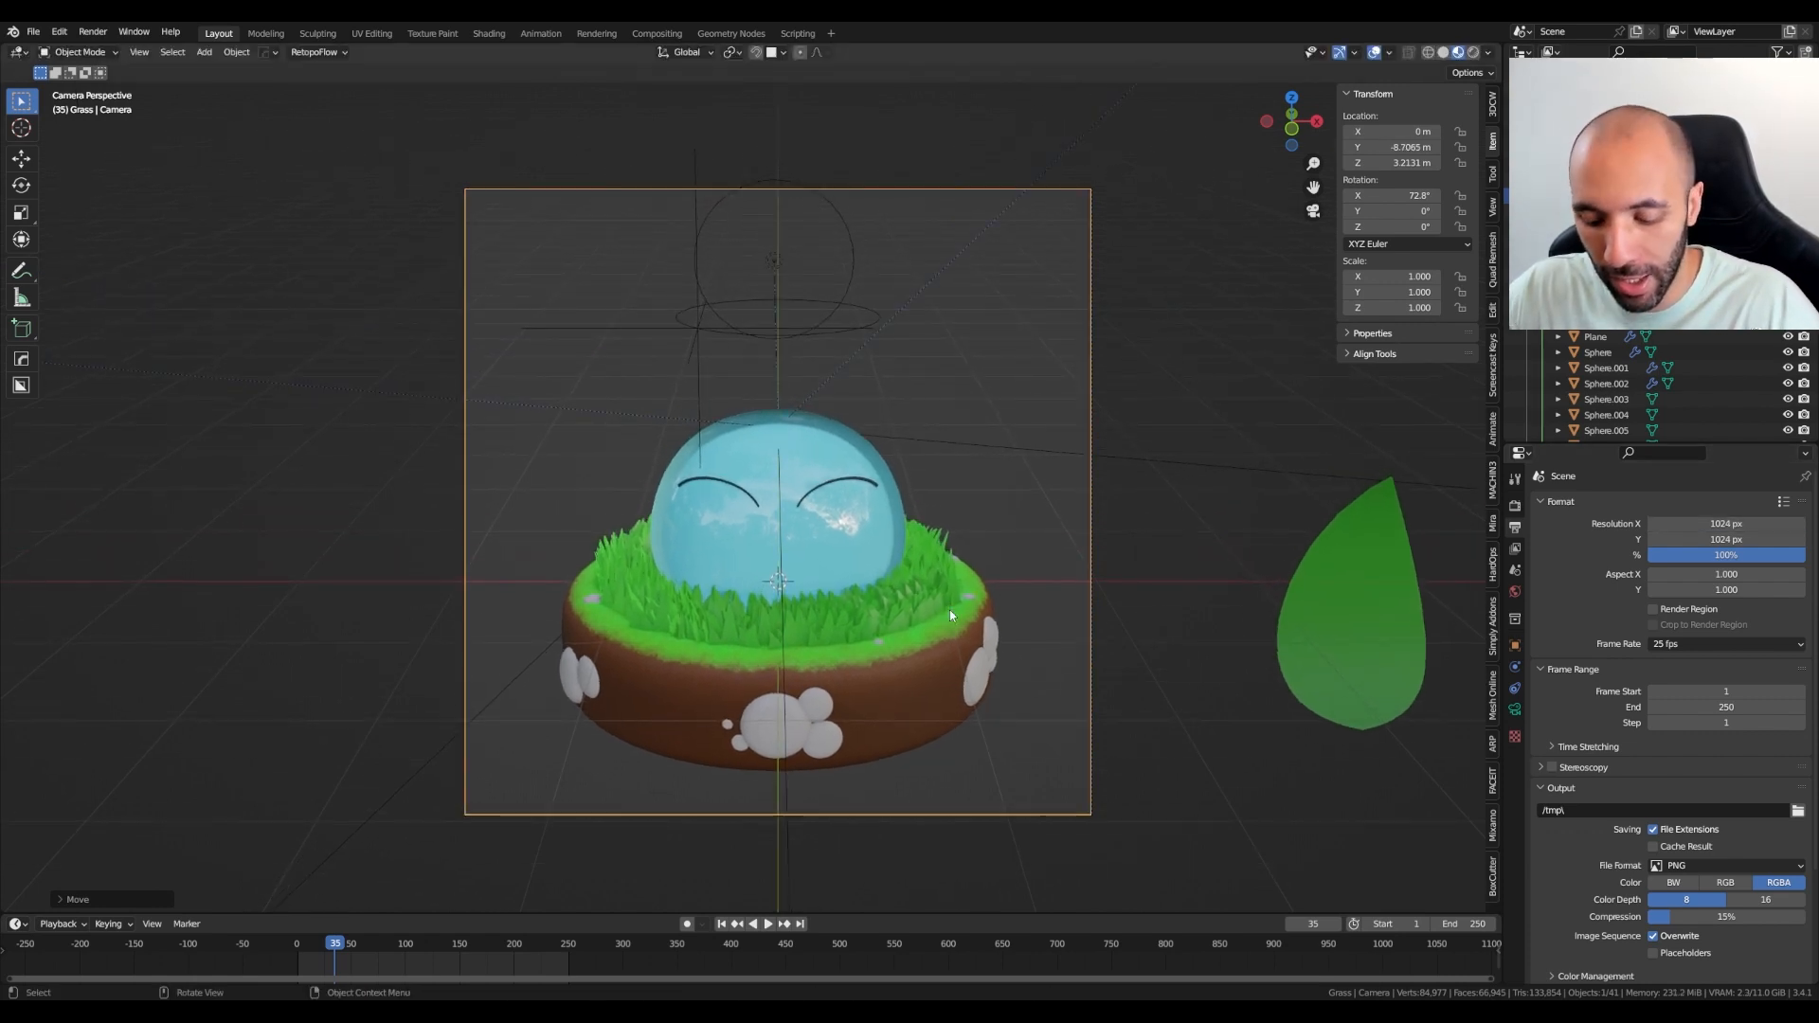
pyautogui.press('g')
pyautogui.press('z')
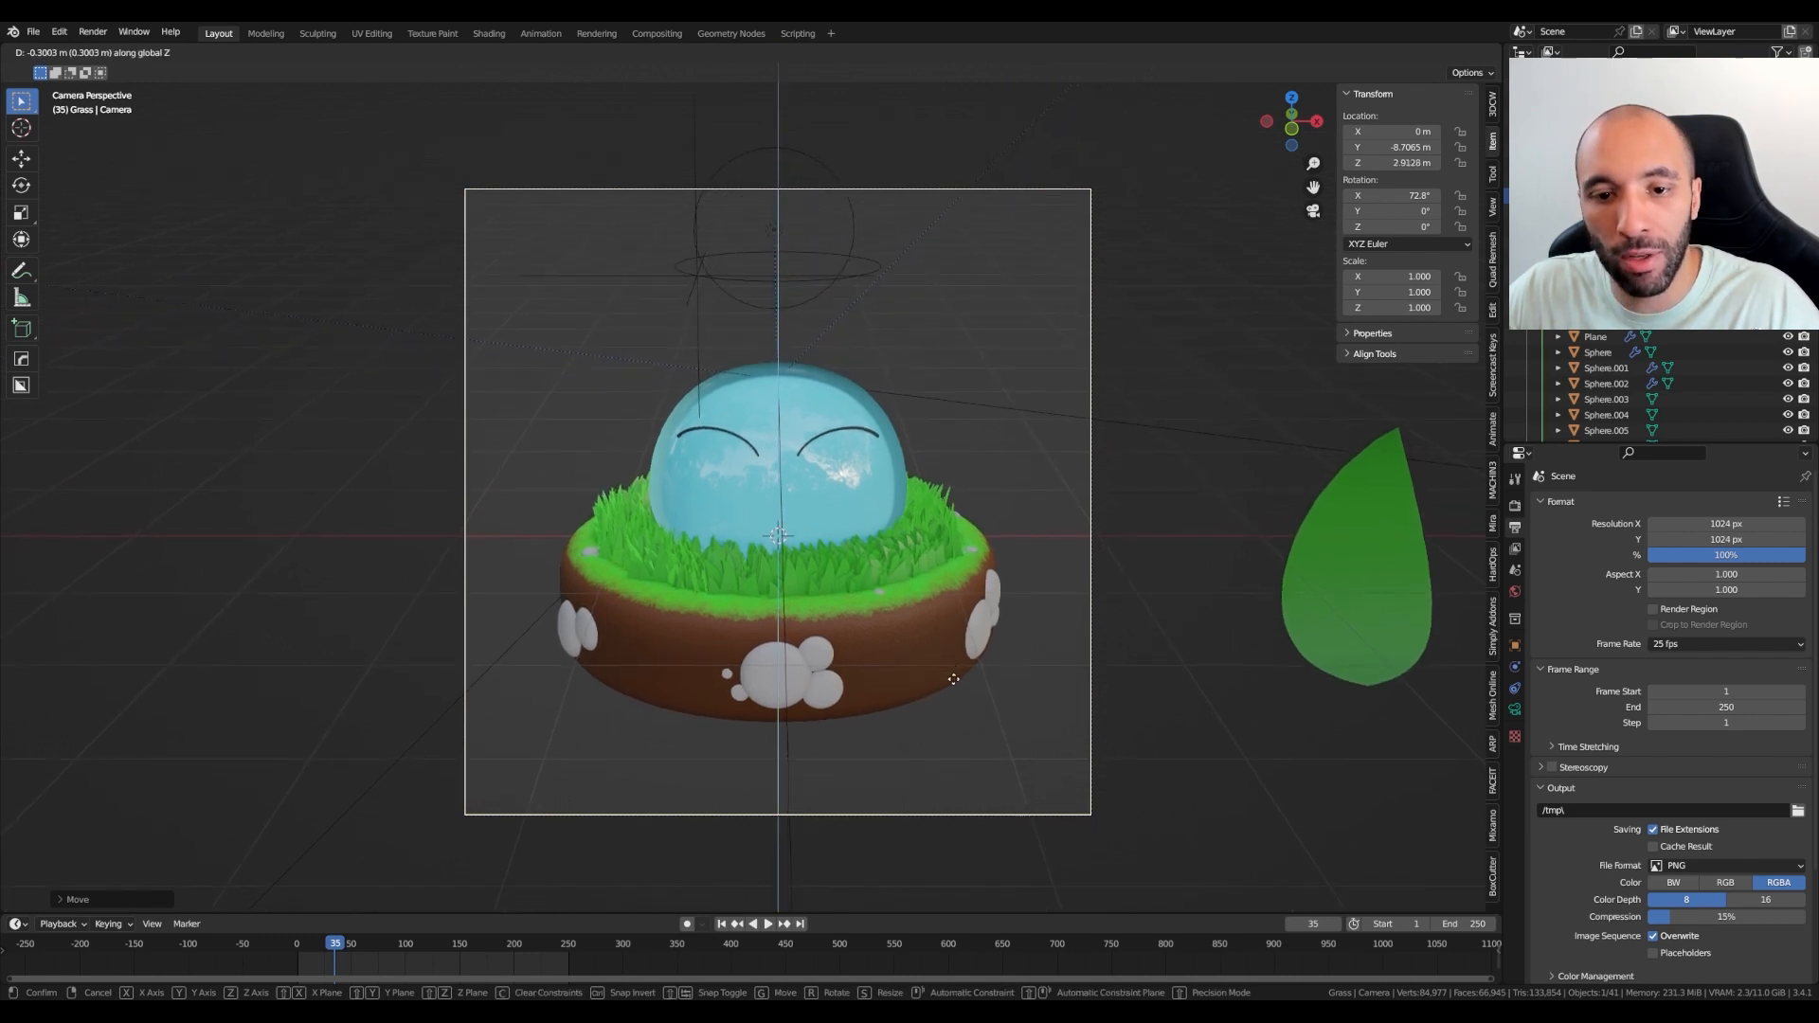
pyautogui.click(957, 686)
# Move the camera in to about -8.36 m on Y and down to about 2.73 m on Z
pyautogui.press('g')
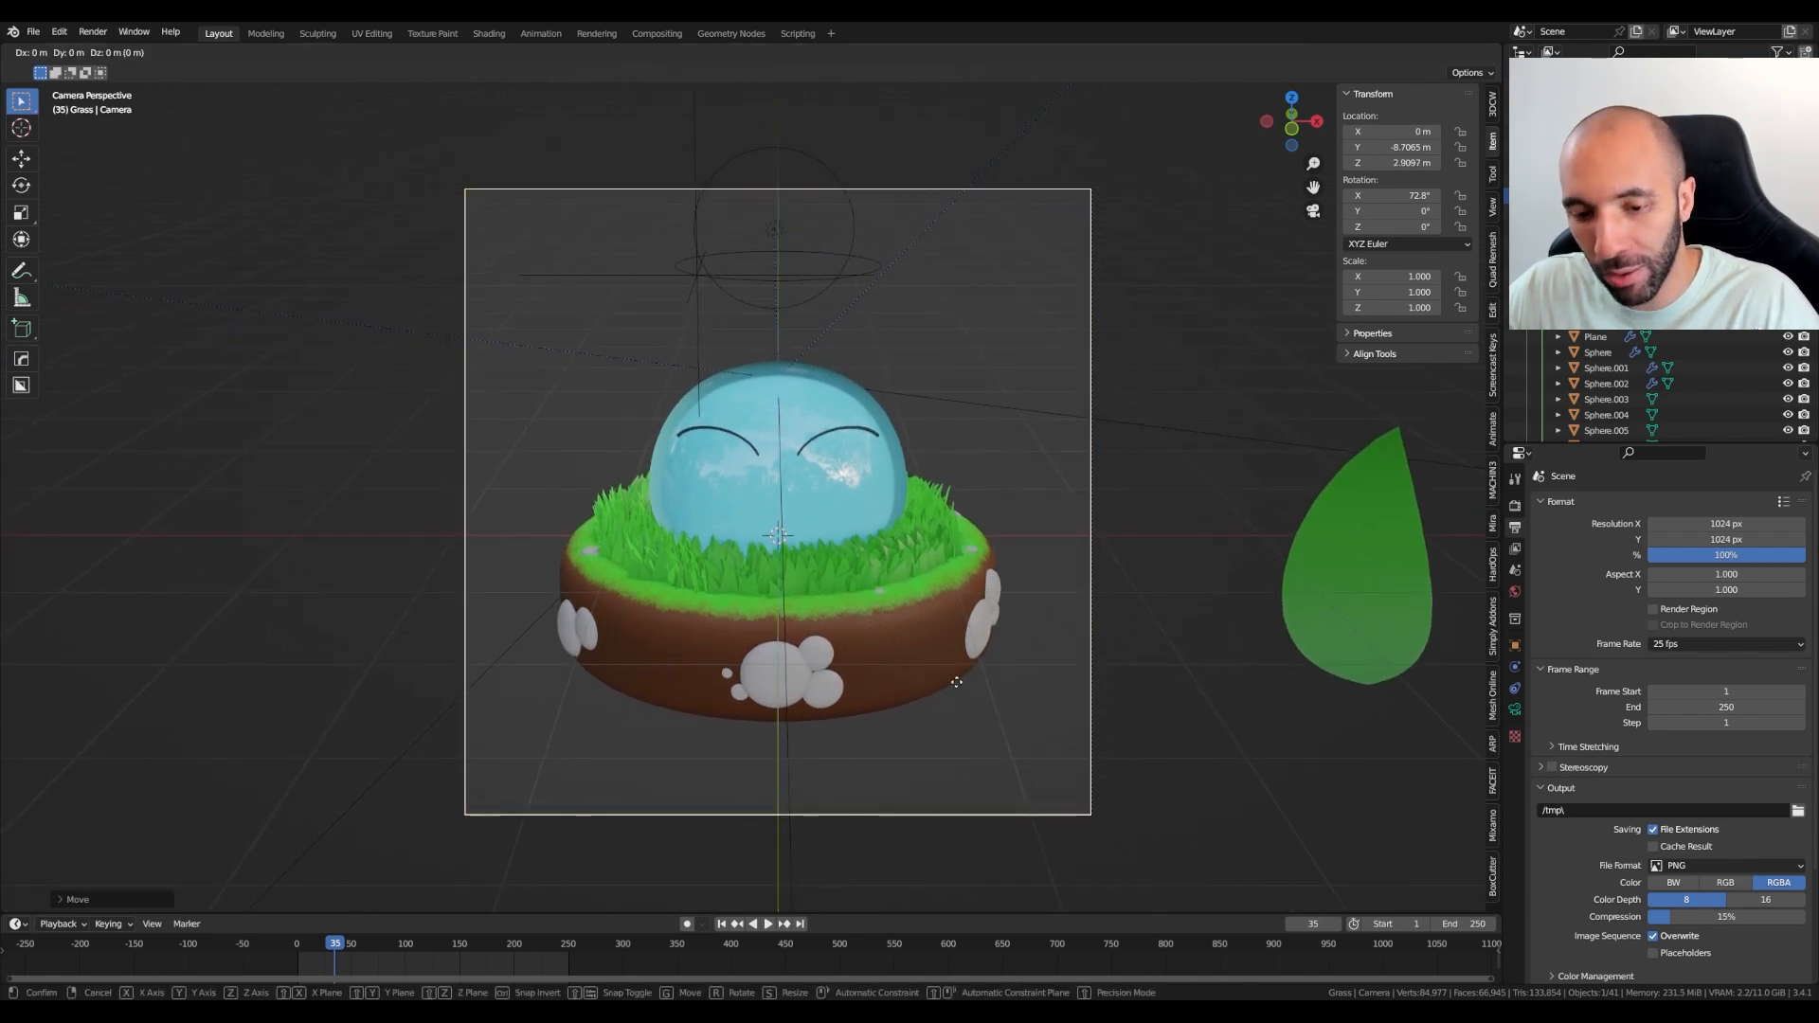
pyautogui.press('y')
pyautogui.click(958, 658)
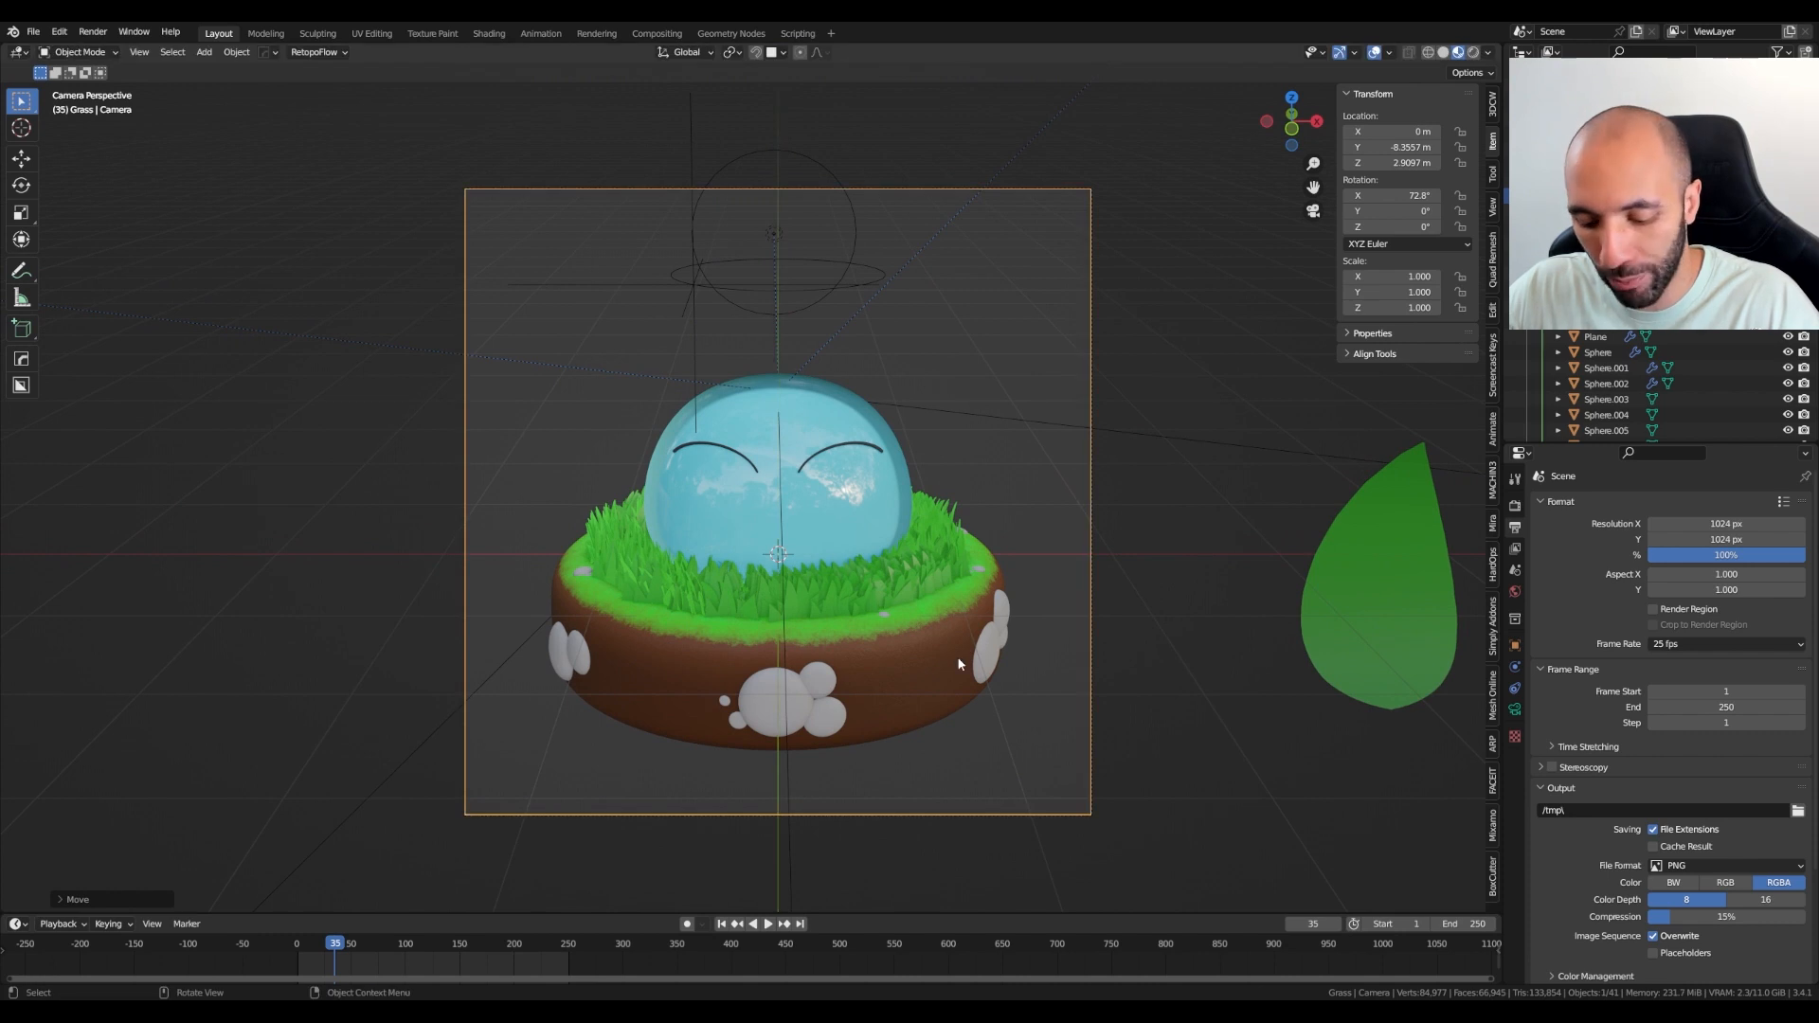
pyautogui.press('g')
pyautogui.press('z')
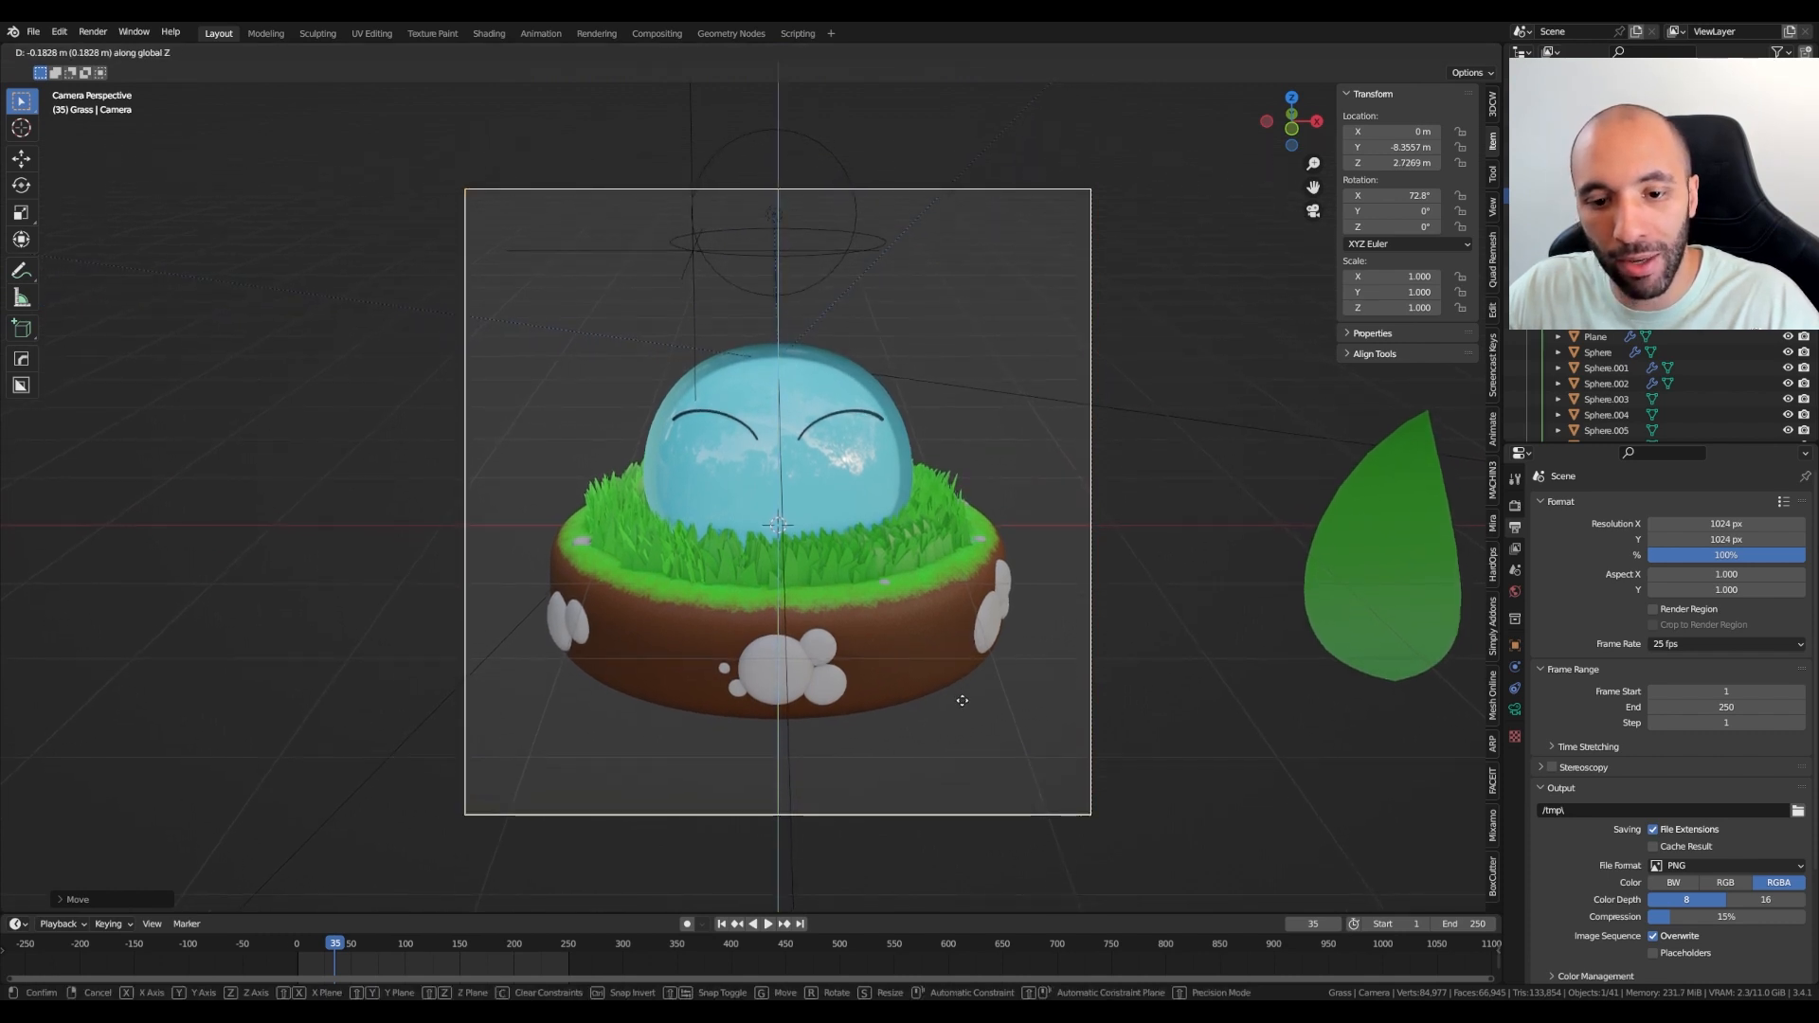
pyautogui.click(961, 699)
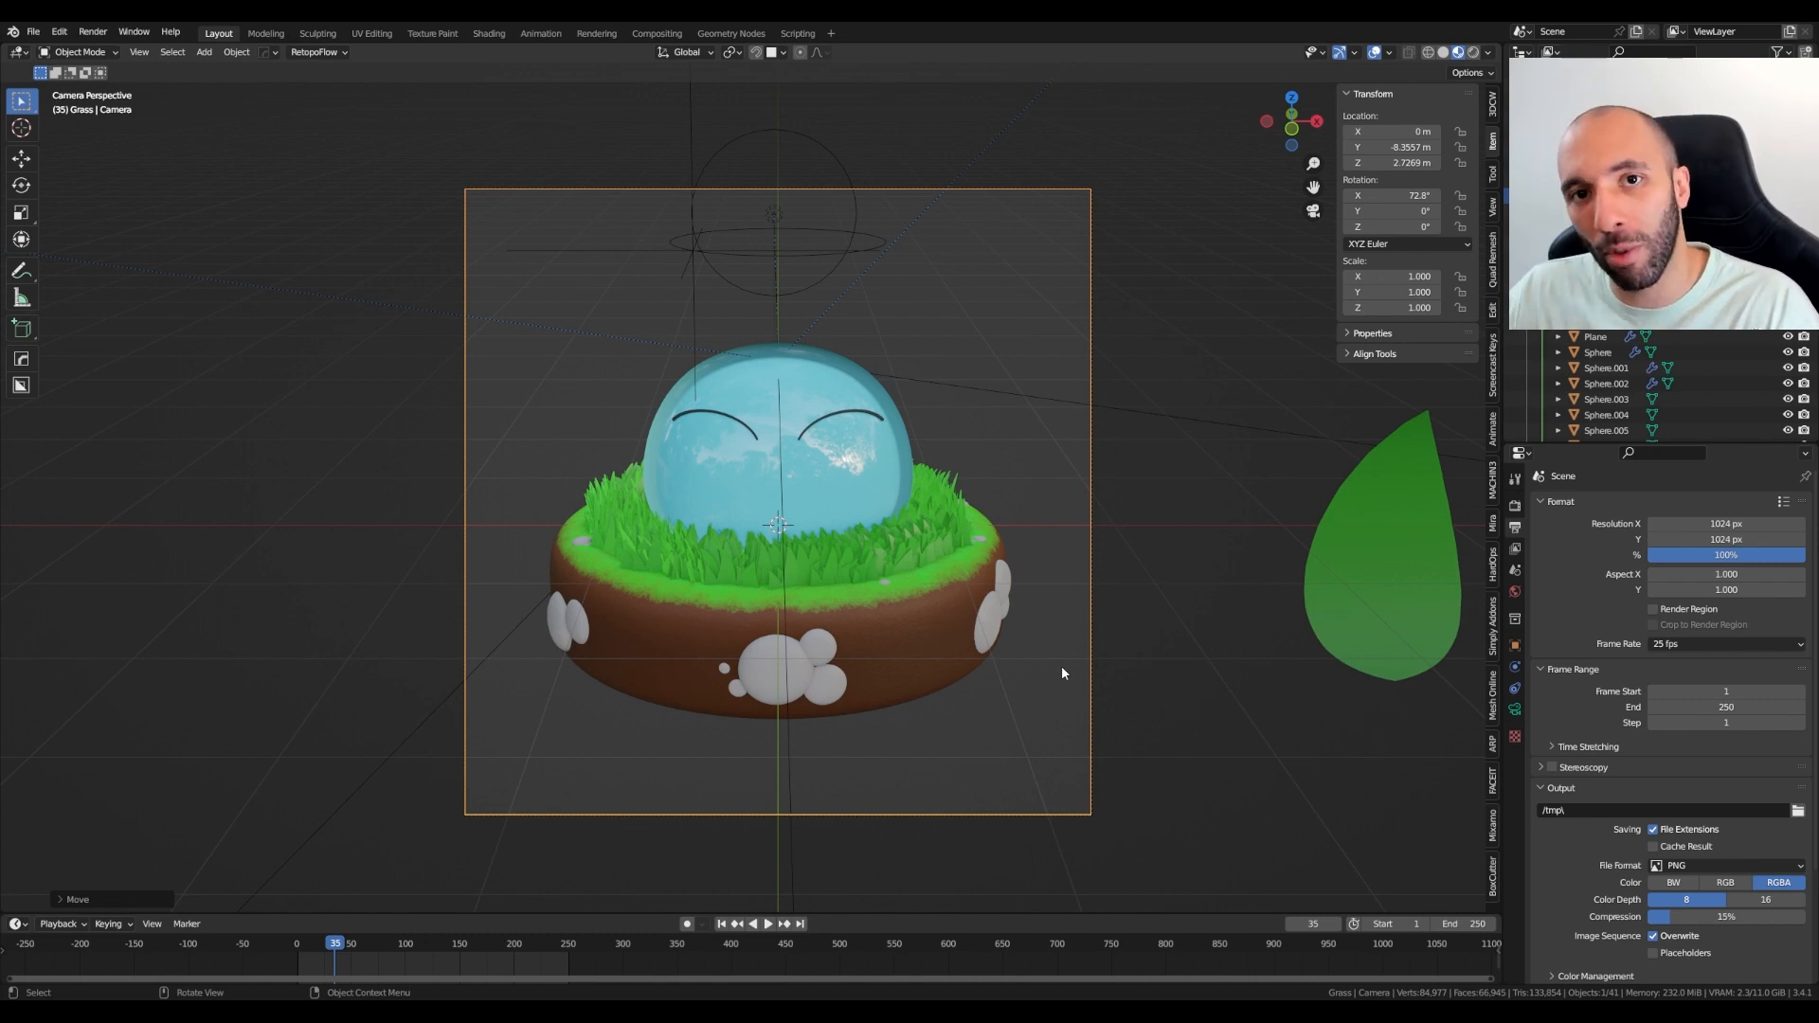
# Add a mesh plane to the scene at the 3D cursor
pyautogui.moveTo(1061, 673); pyautogui.dragTo(1099, 671, button='middle')
pyautogui.hotkey('shift', 'a')
pyautogui.moveTo(1101, 654)
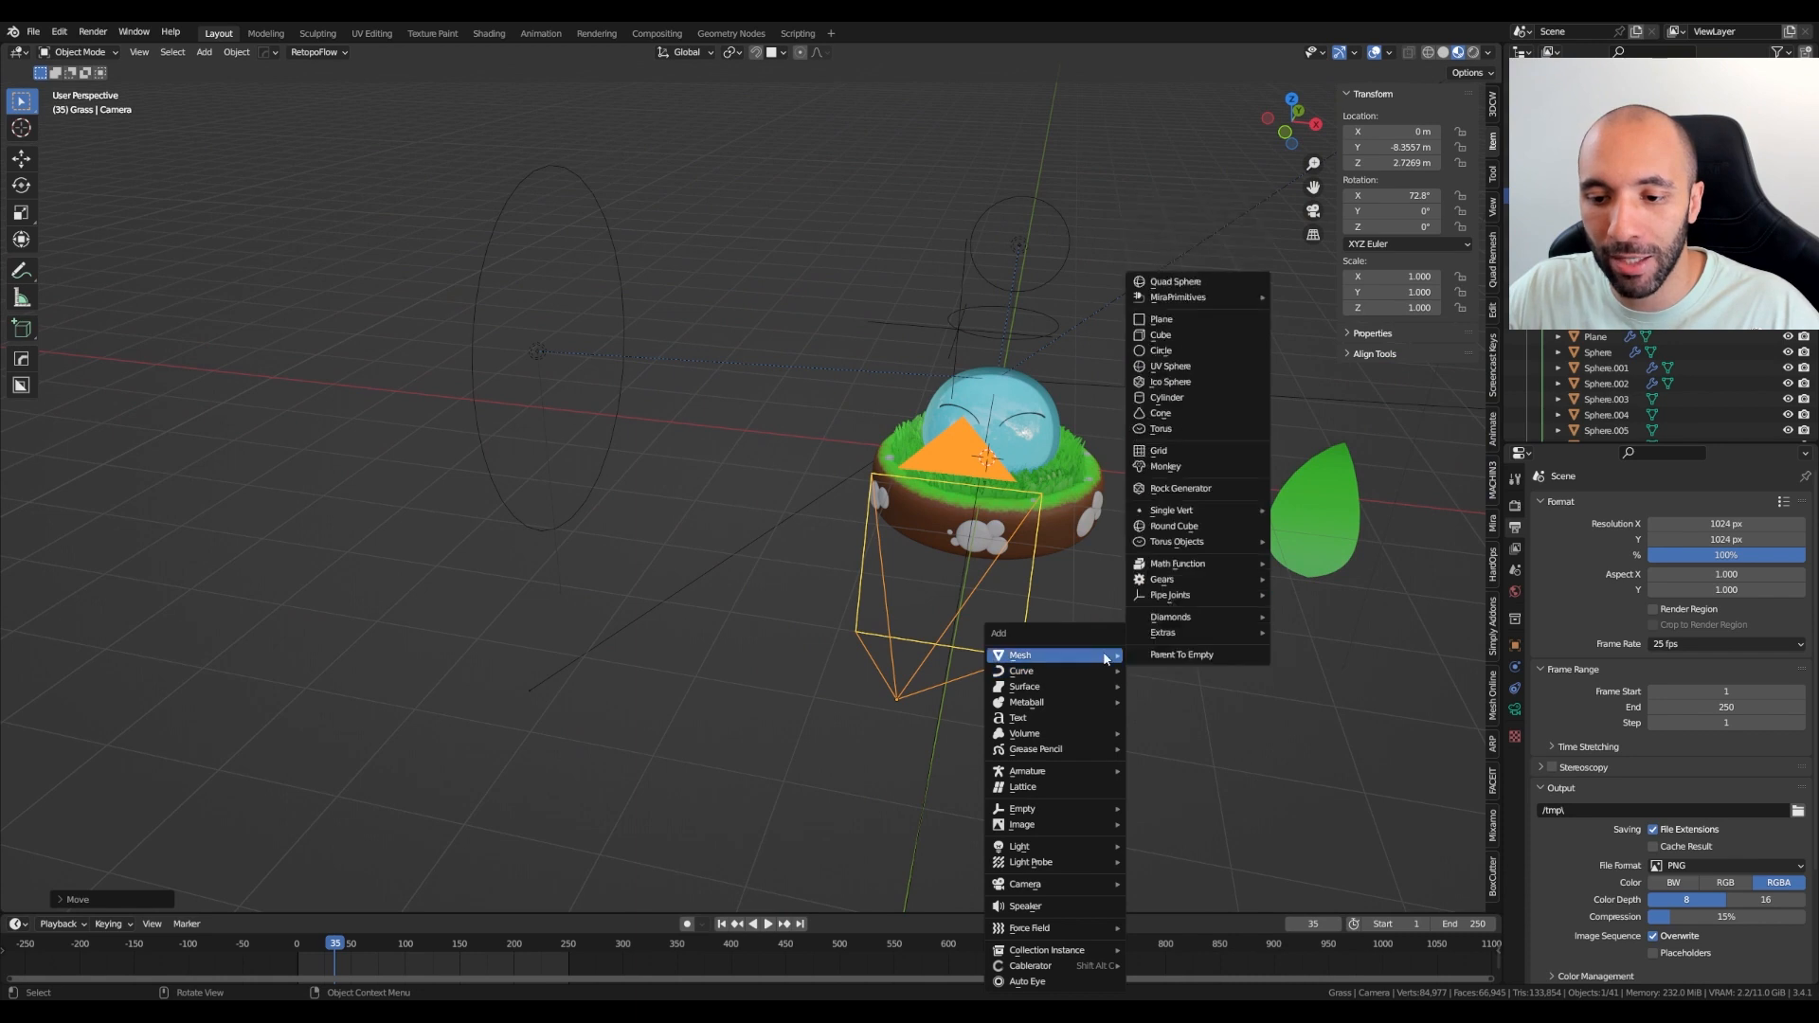
pyautogui.click(1161, 320)
pyautogui.moveTo(1162, 322); pyautogui.dragTo(1196, 618, button='middle')
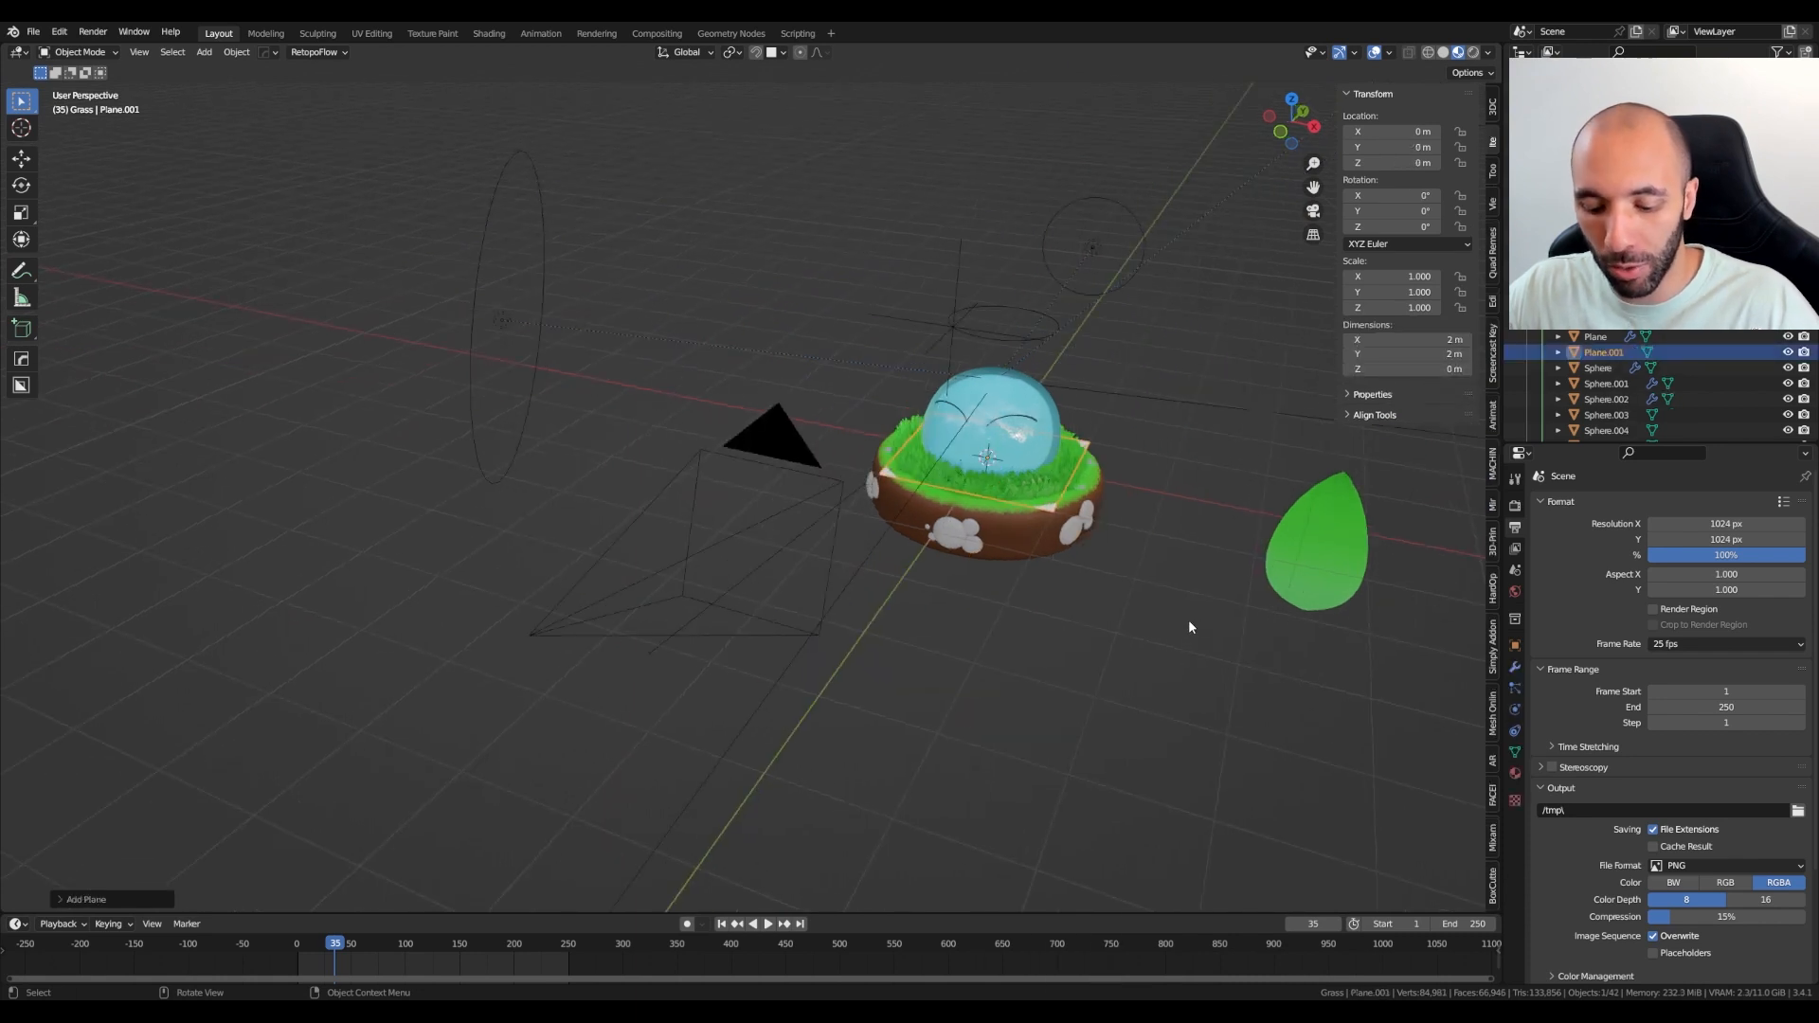
# Position the new plane above and in front of the slime, at about 2.08 m on Z and -2.85 m on Y
pyautogui.press('KP_3')
pyautogui.scroll(-6, 1137, 532)
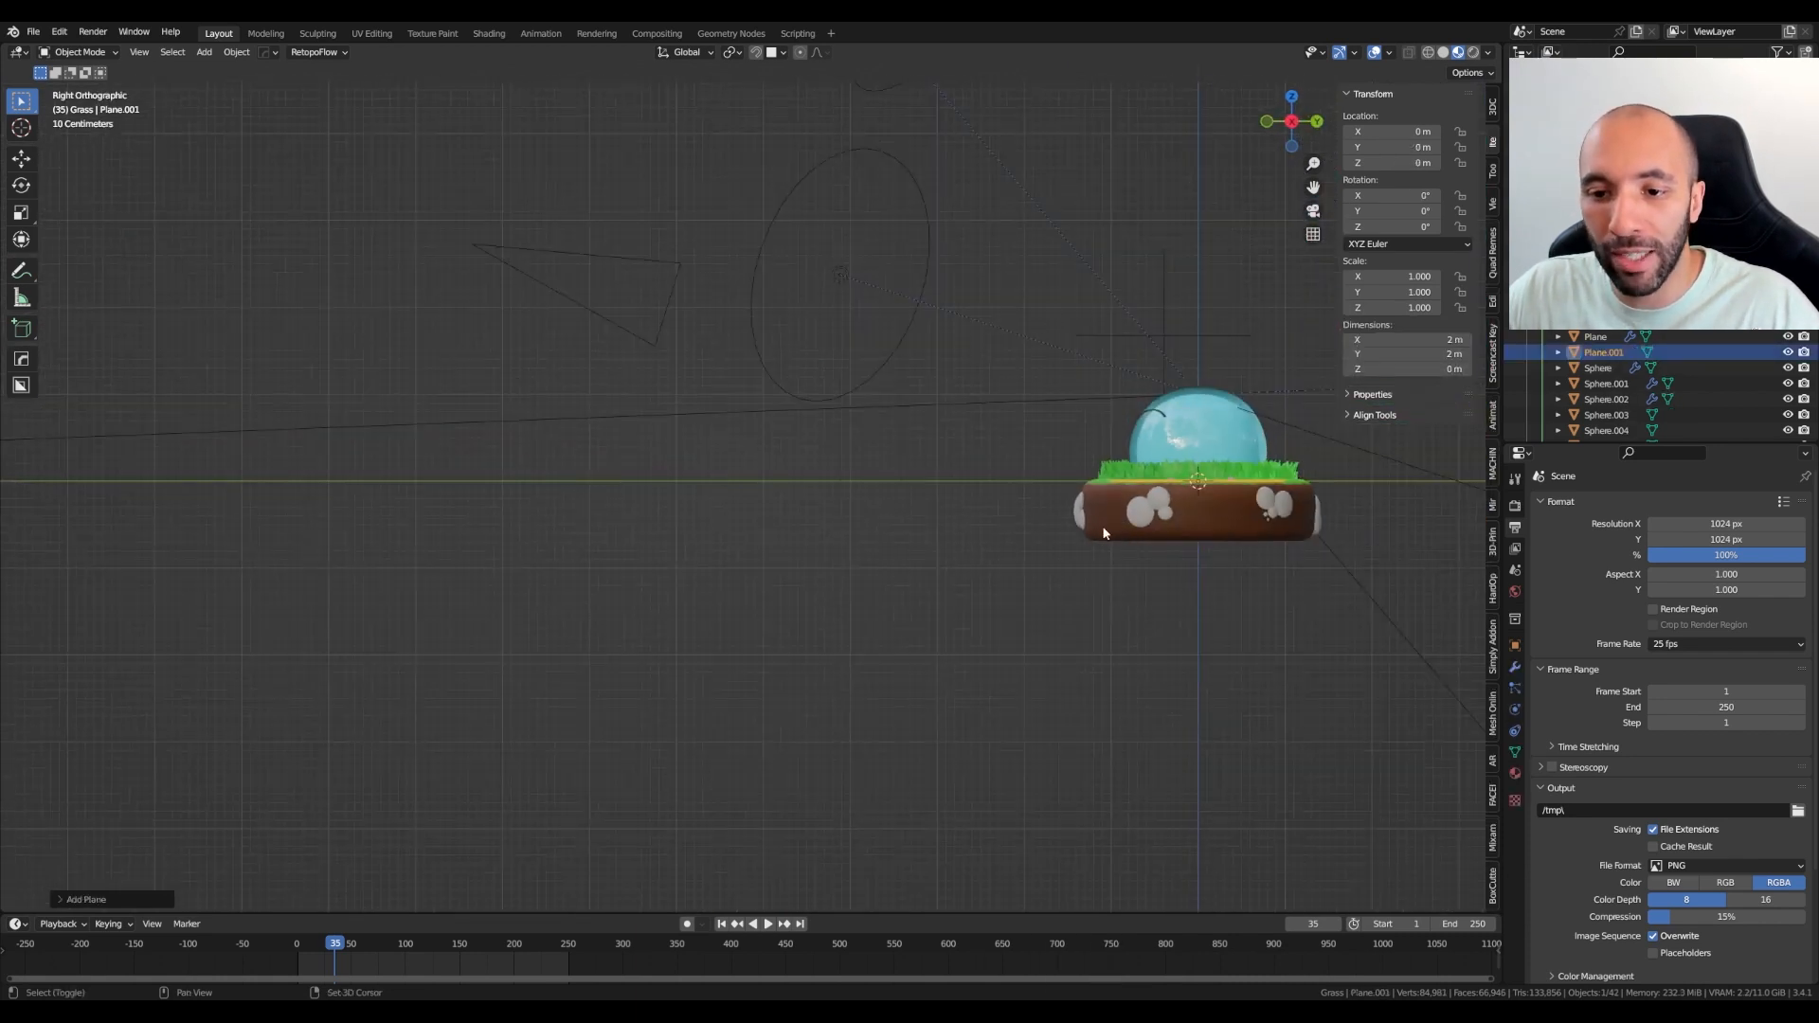
pyautogui.keyDown('shift'); pyautogui.moveTo(1101, 532); pyautogui.dragTo(1114, 727, button='middle'); pyautogui.keyUp('shift')
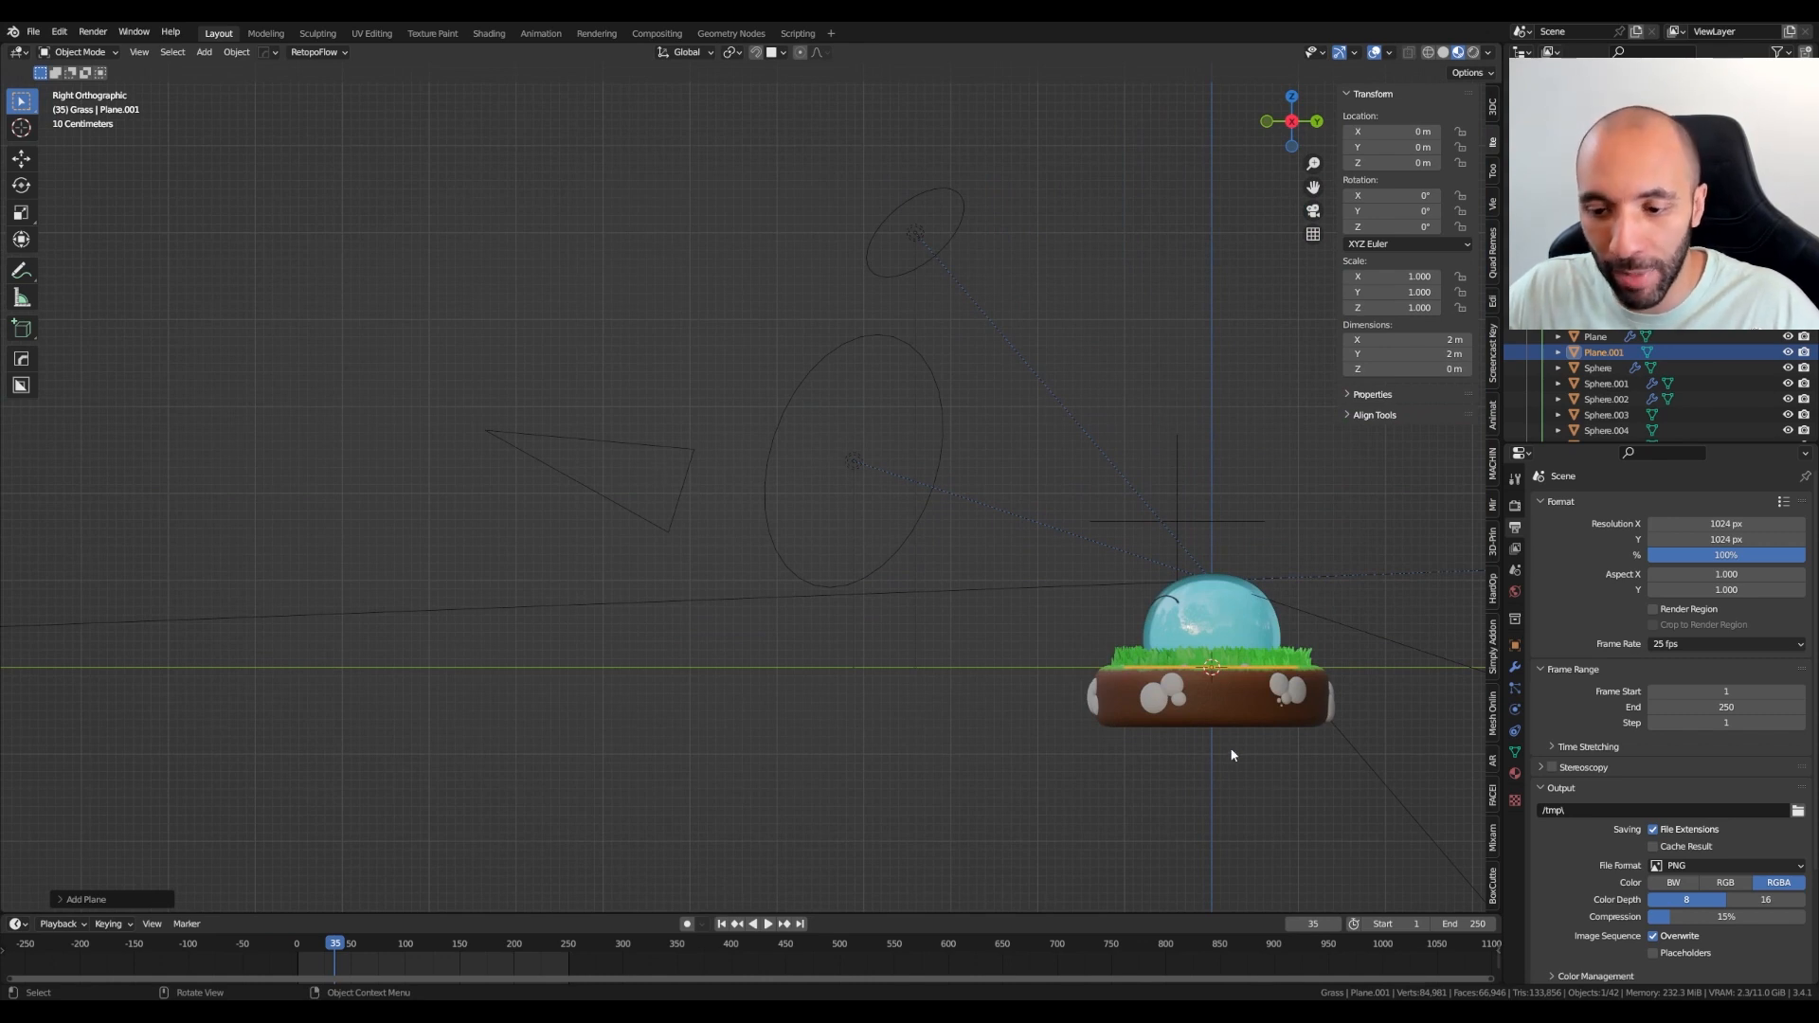
pyautogui.press('g')
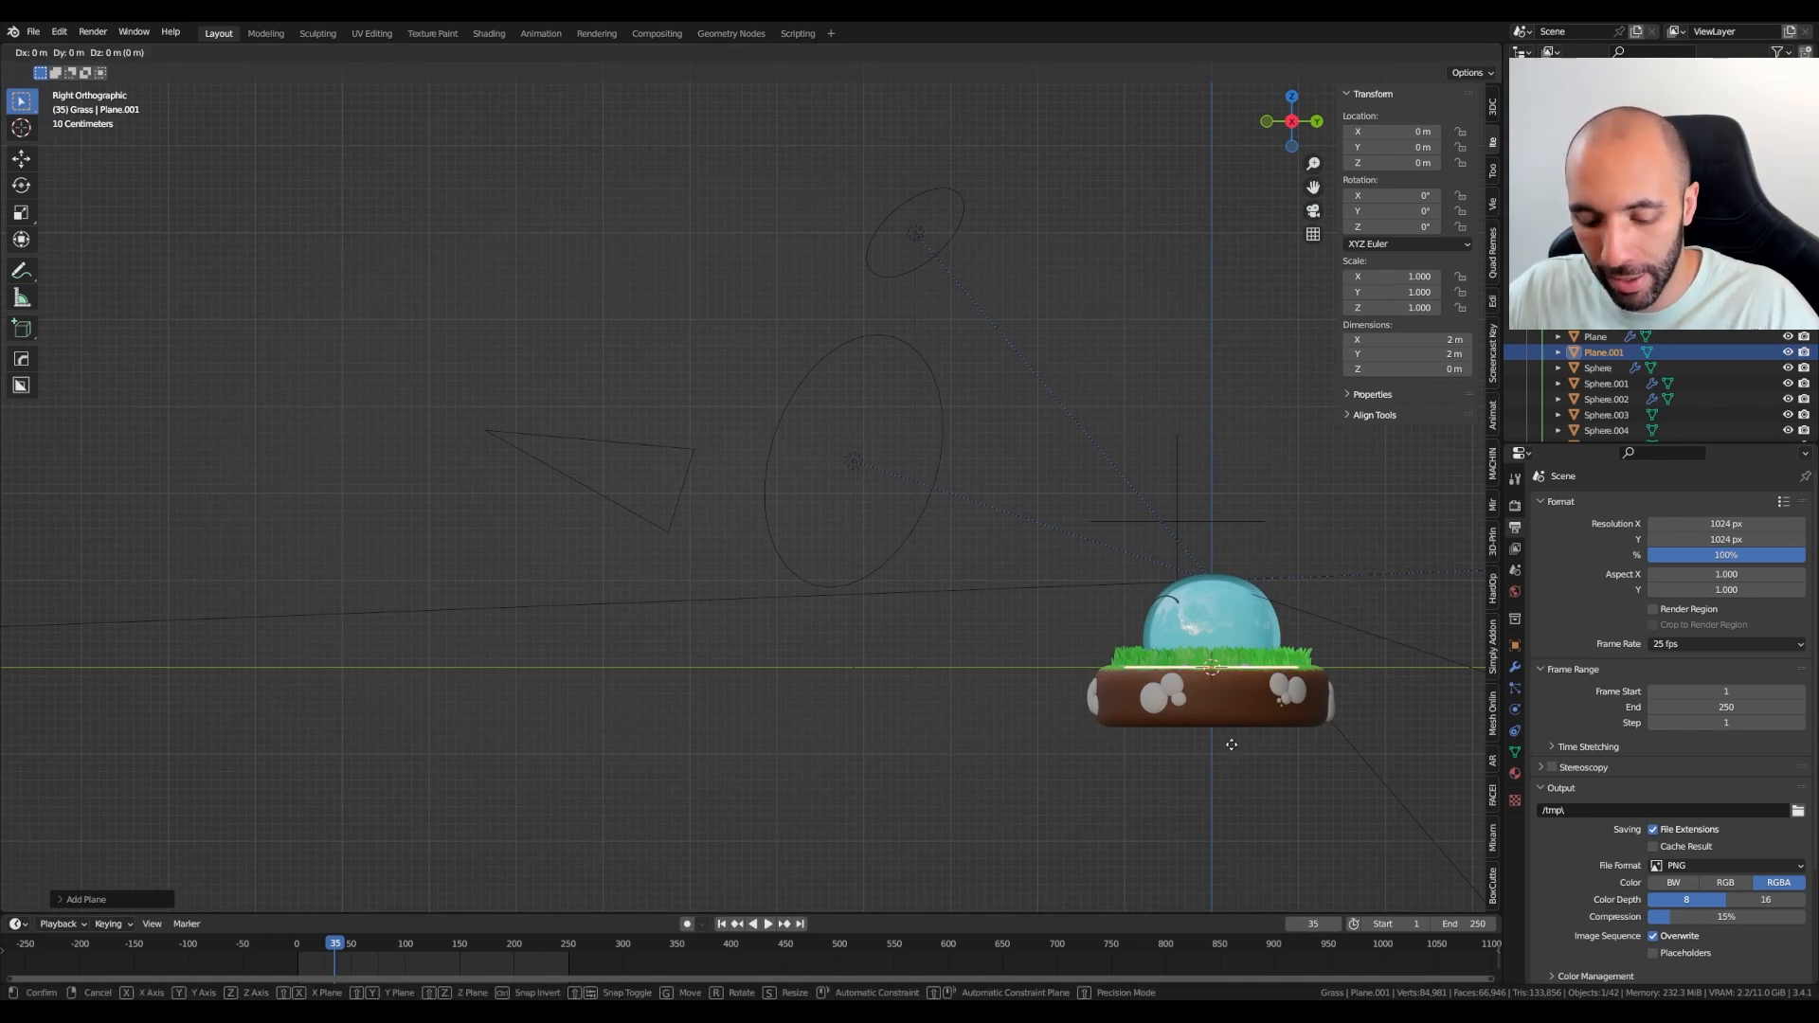
pyautogui.press('z')
pyautogui.click(1258, 569)
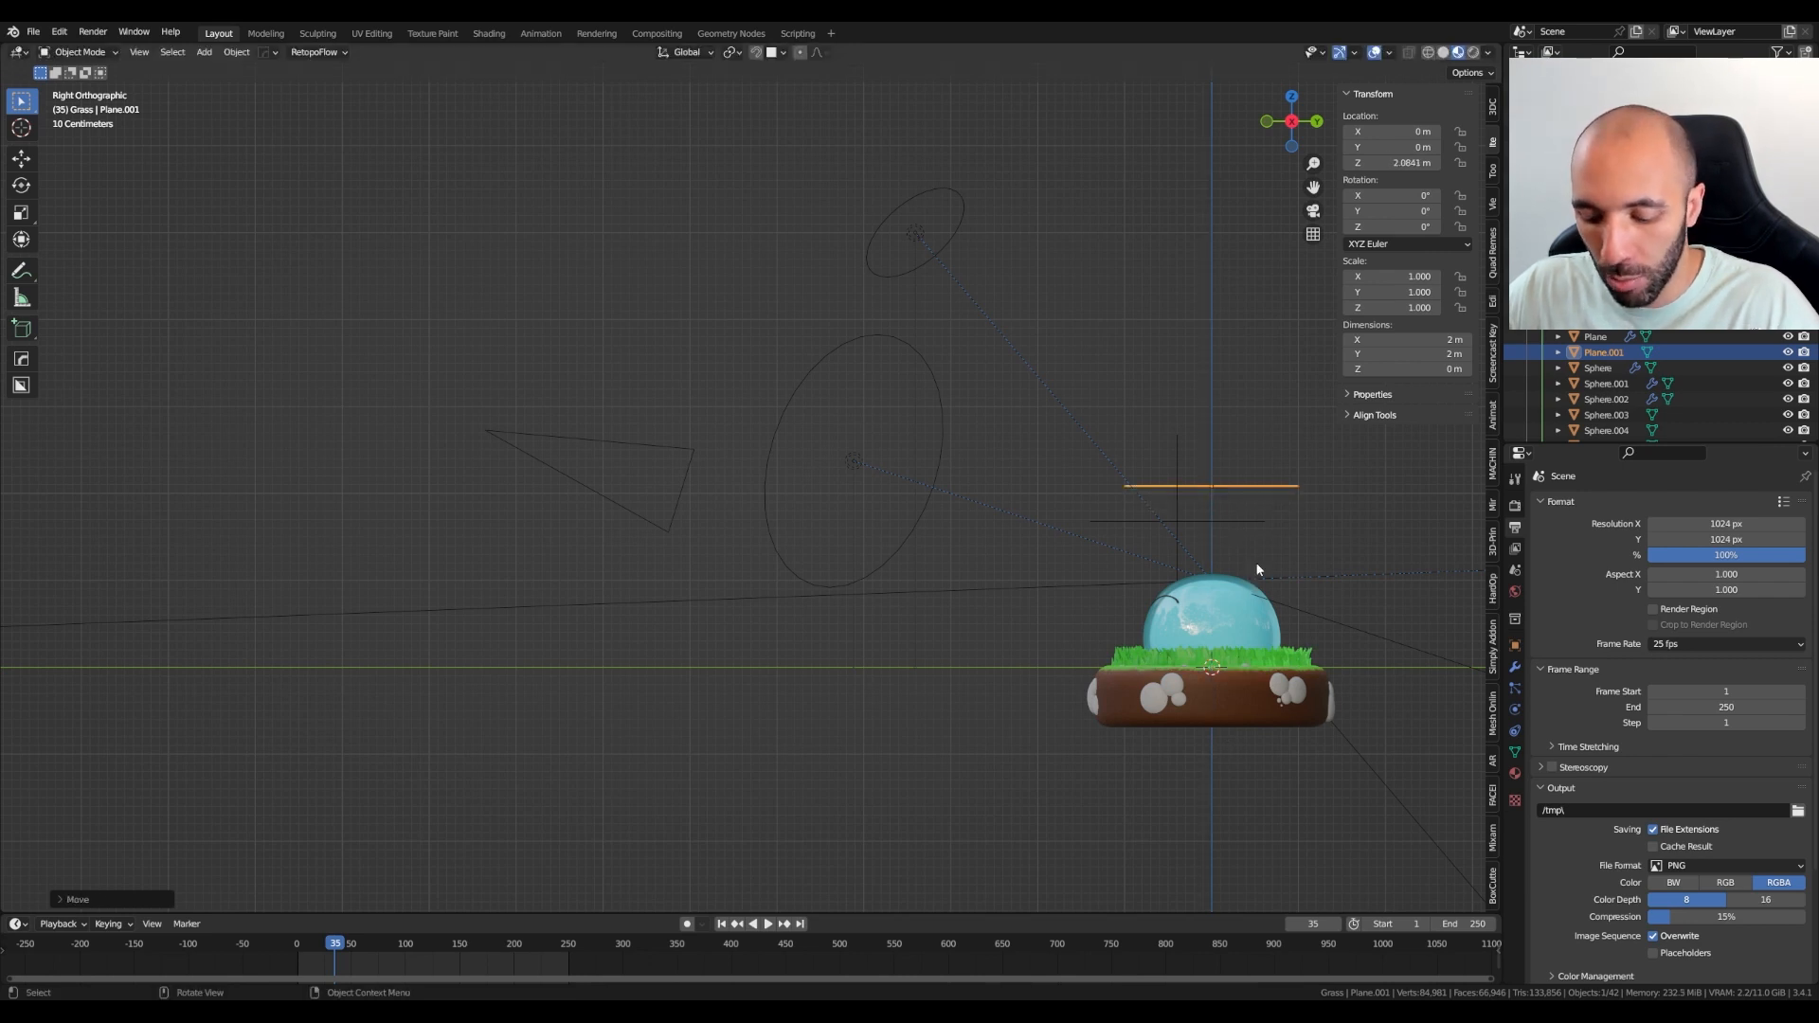
pyautogui.press('g')
pyautogui.press('y')
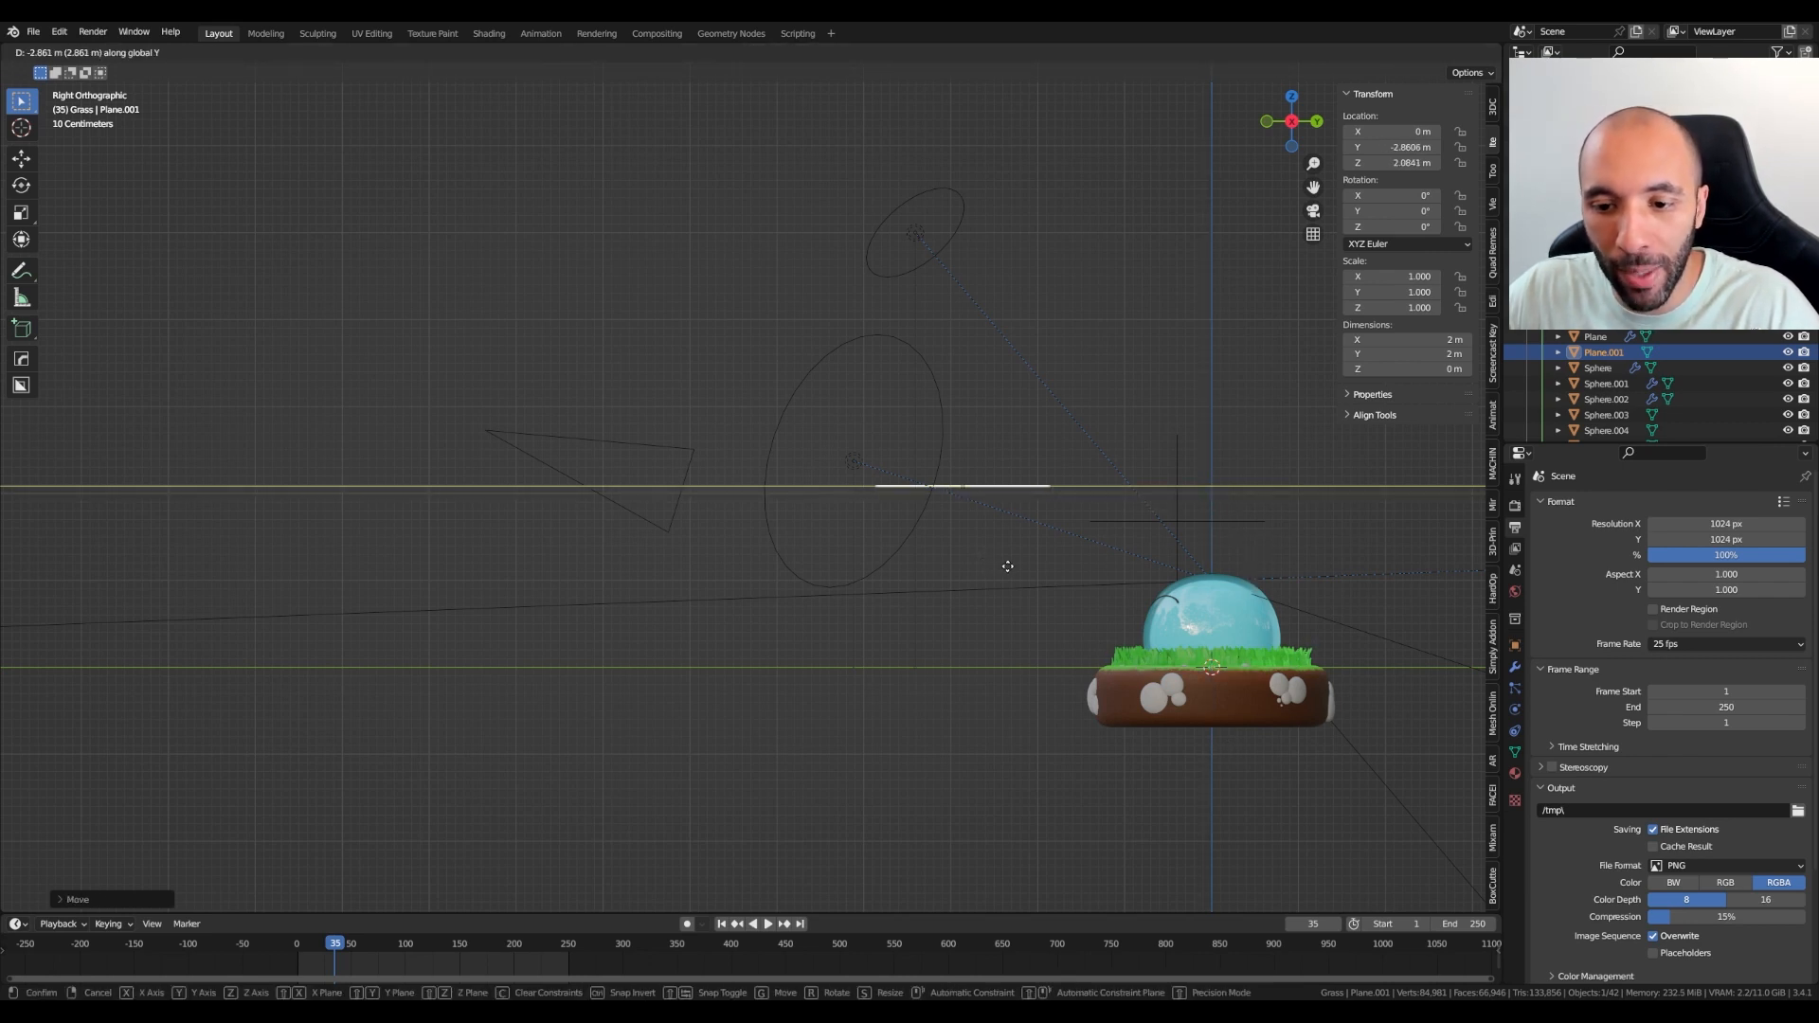
pyautogui.click(1009, 570)
pyautogui.moveTo(1085, 472); pyautogui.dragTo(1085, 741)
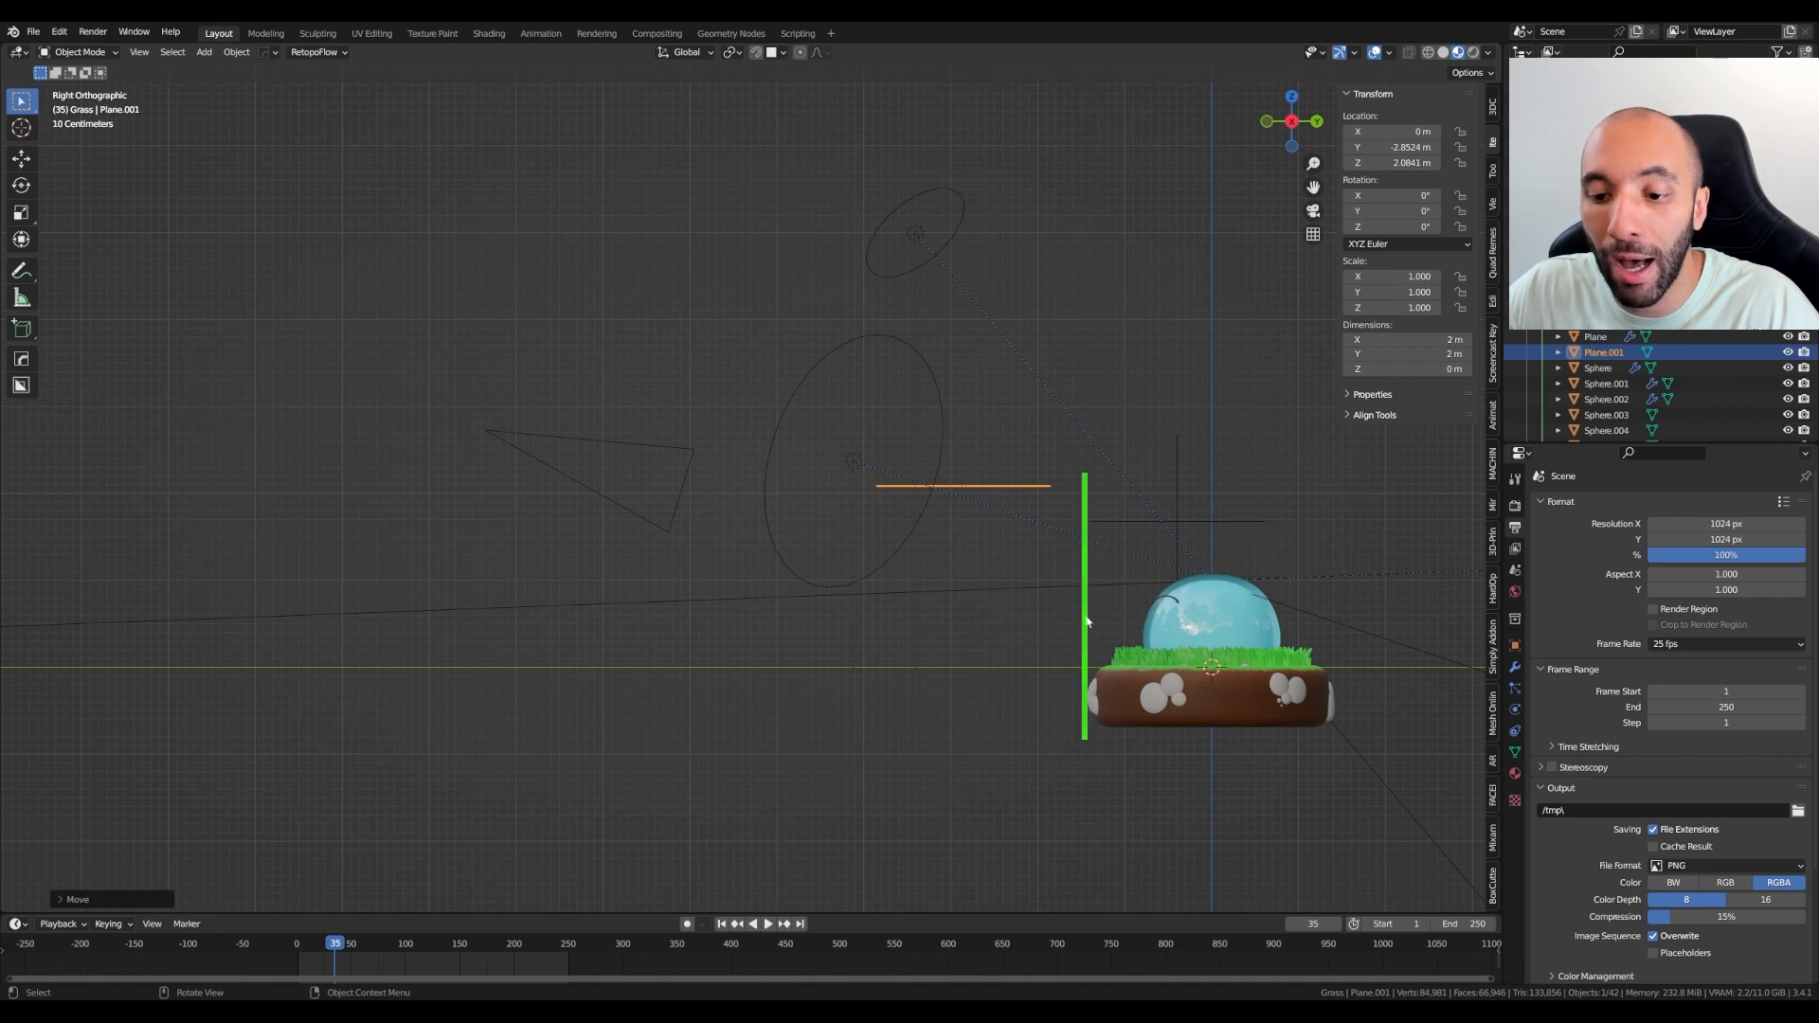
pyautogui.moveTo(696, 435); pyautogui.dragTo(696, 705)
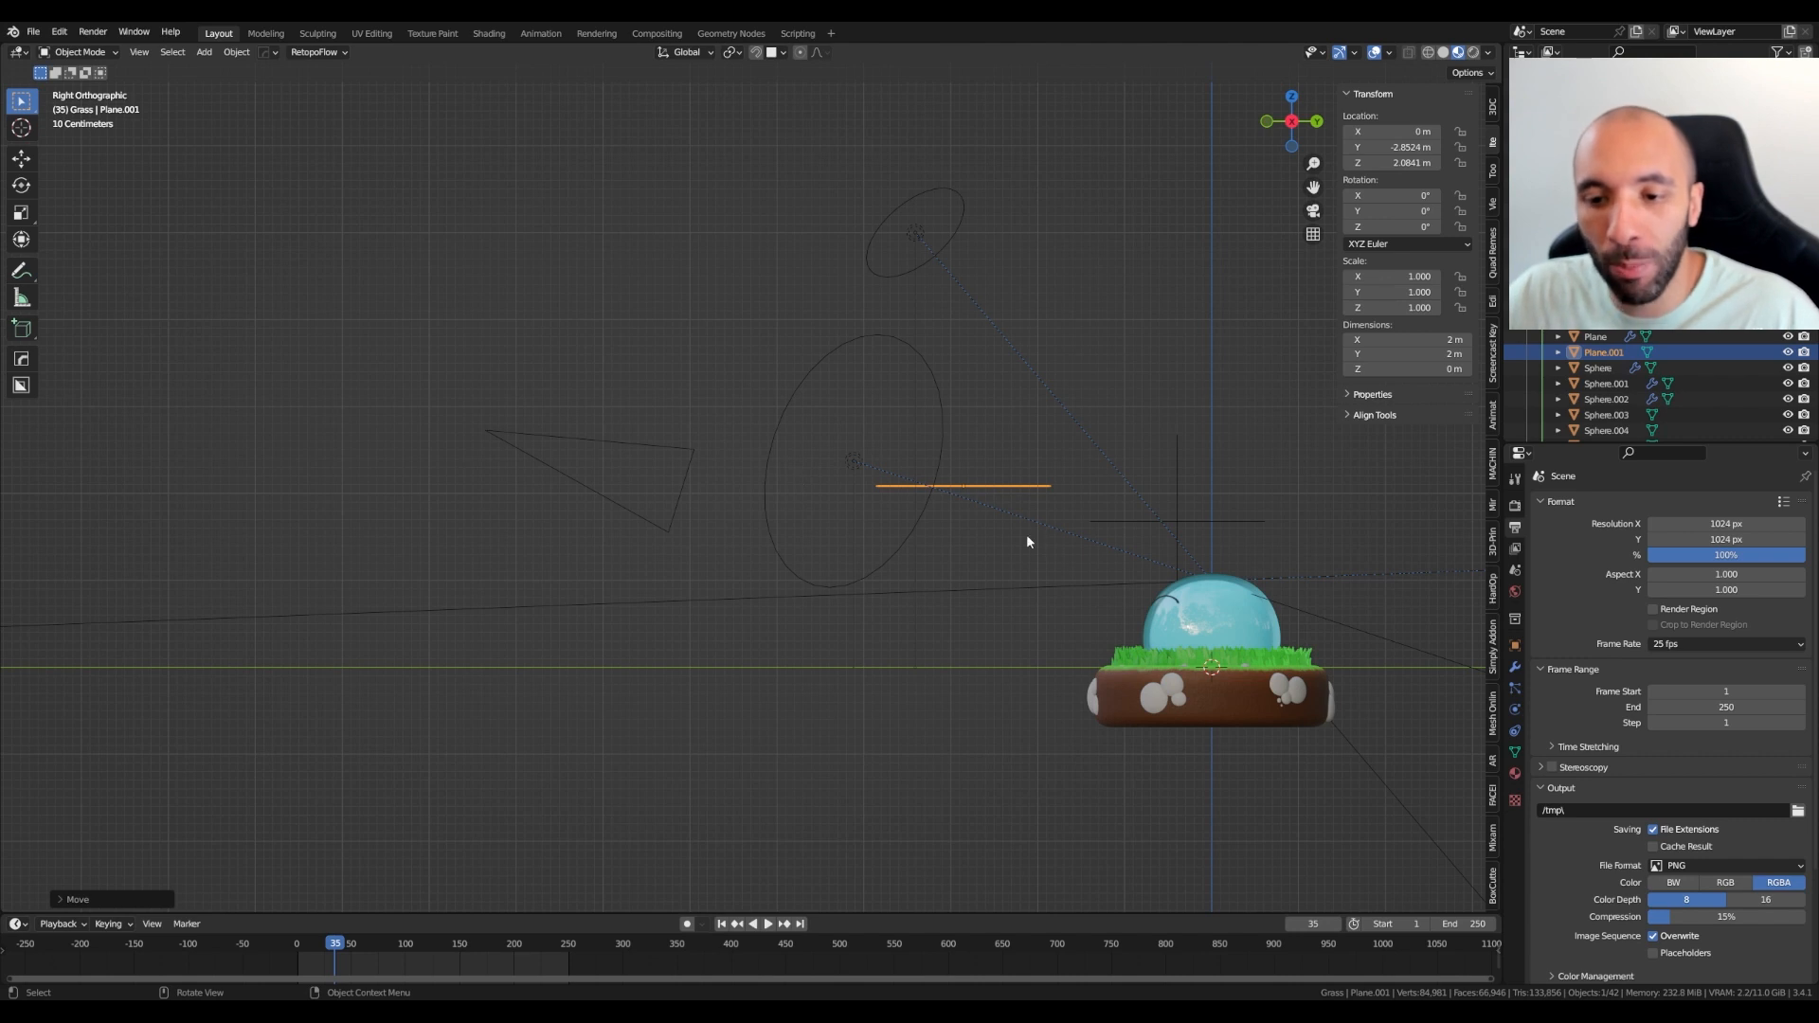
# Raise the plane just above the camera frame, to about 2.39 m on Z
pyautogui.press('KP_0')
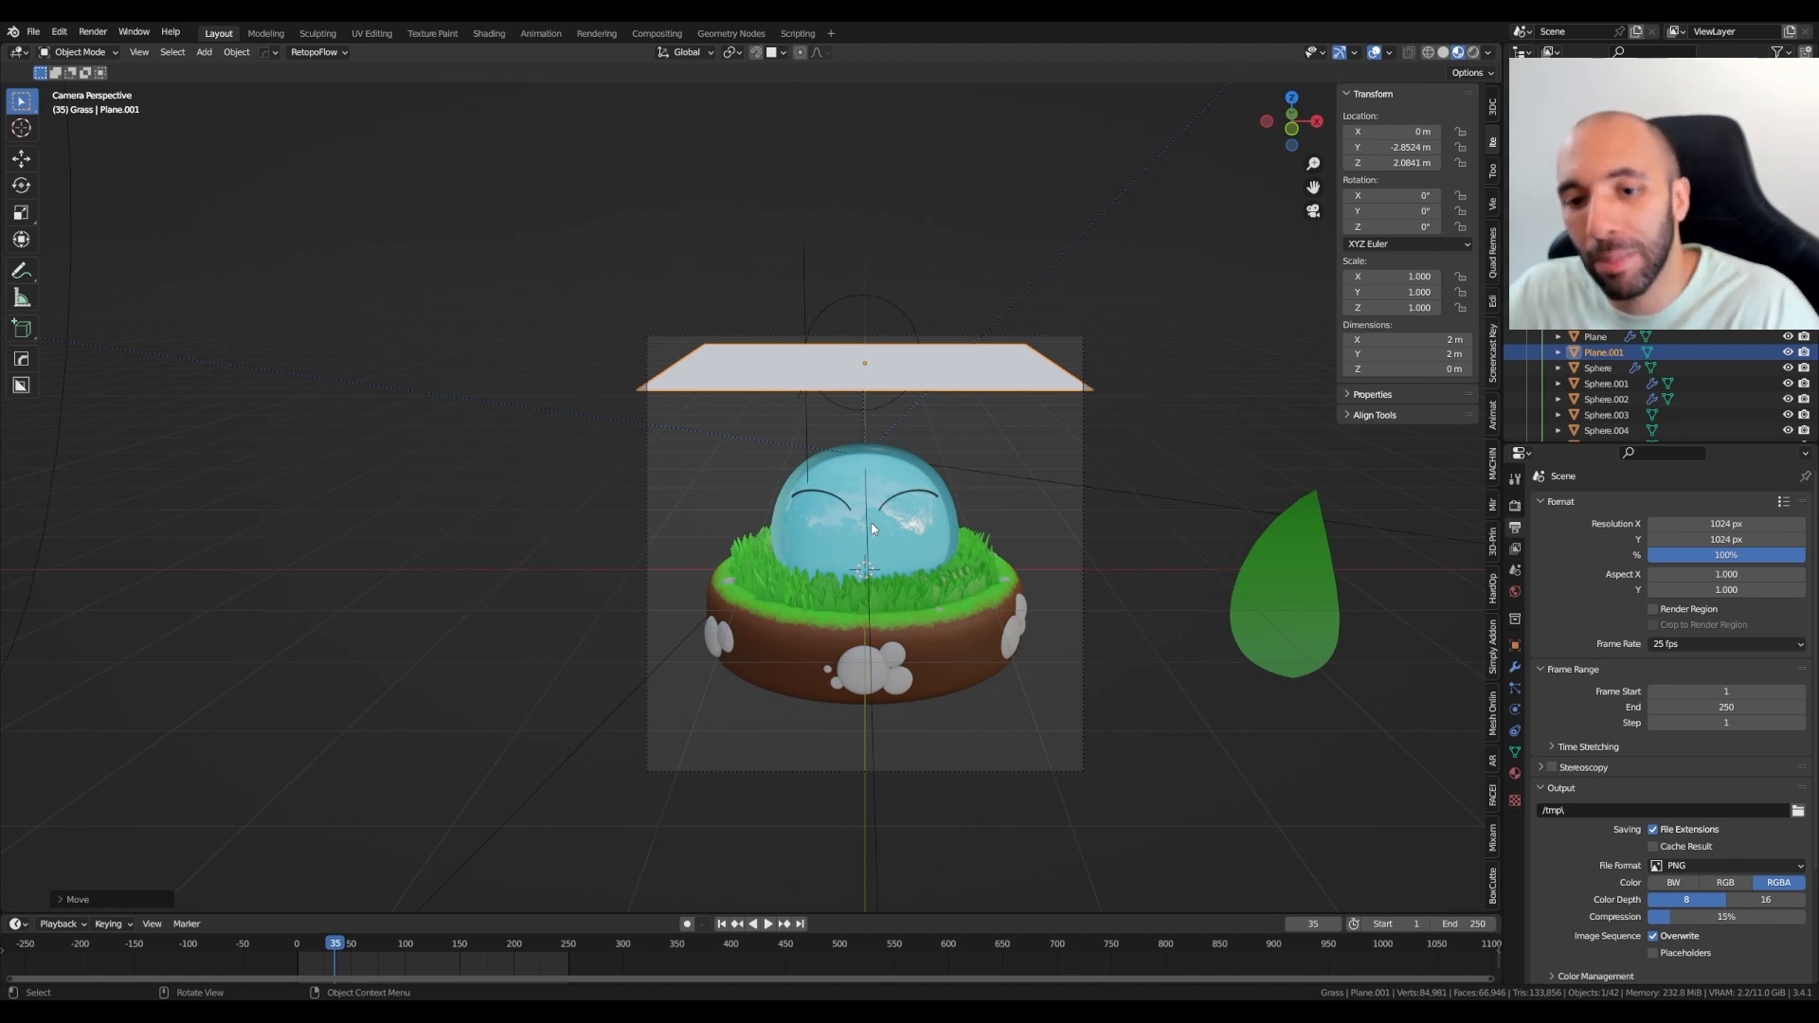
pyautogui.press('g')
pyautogui.press('z')
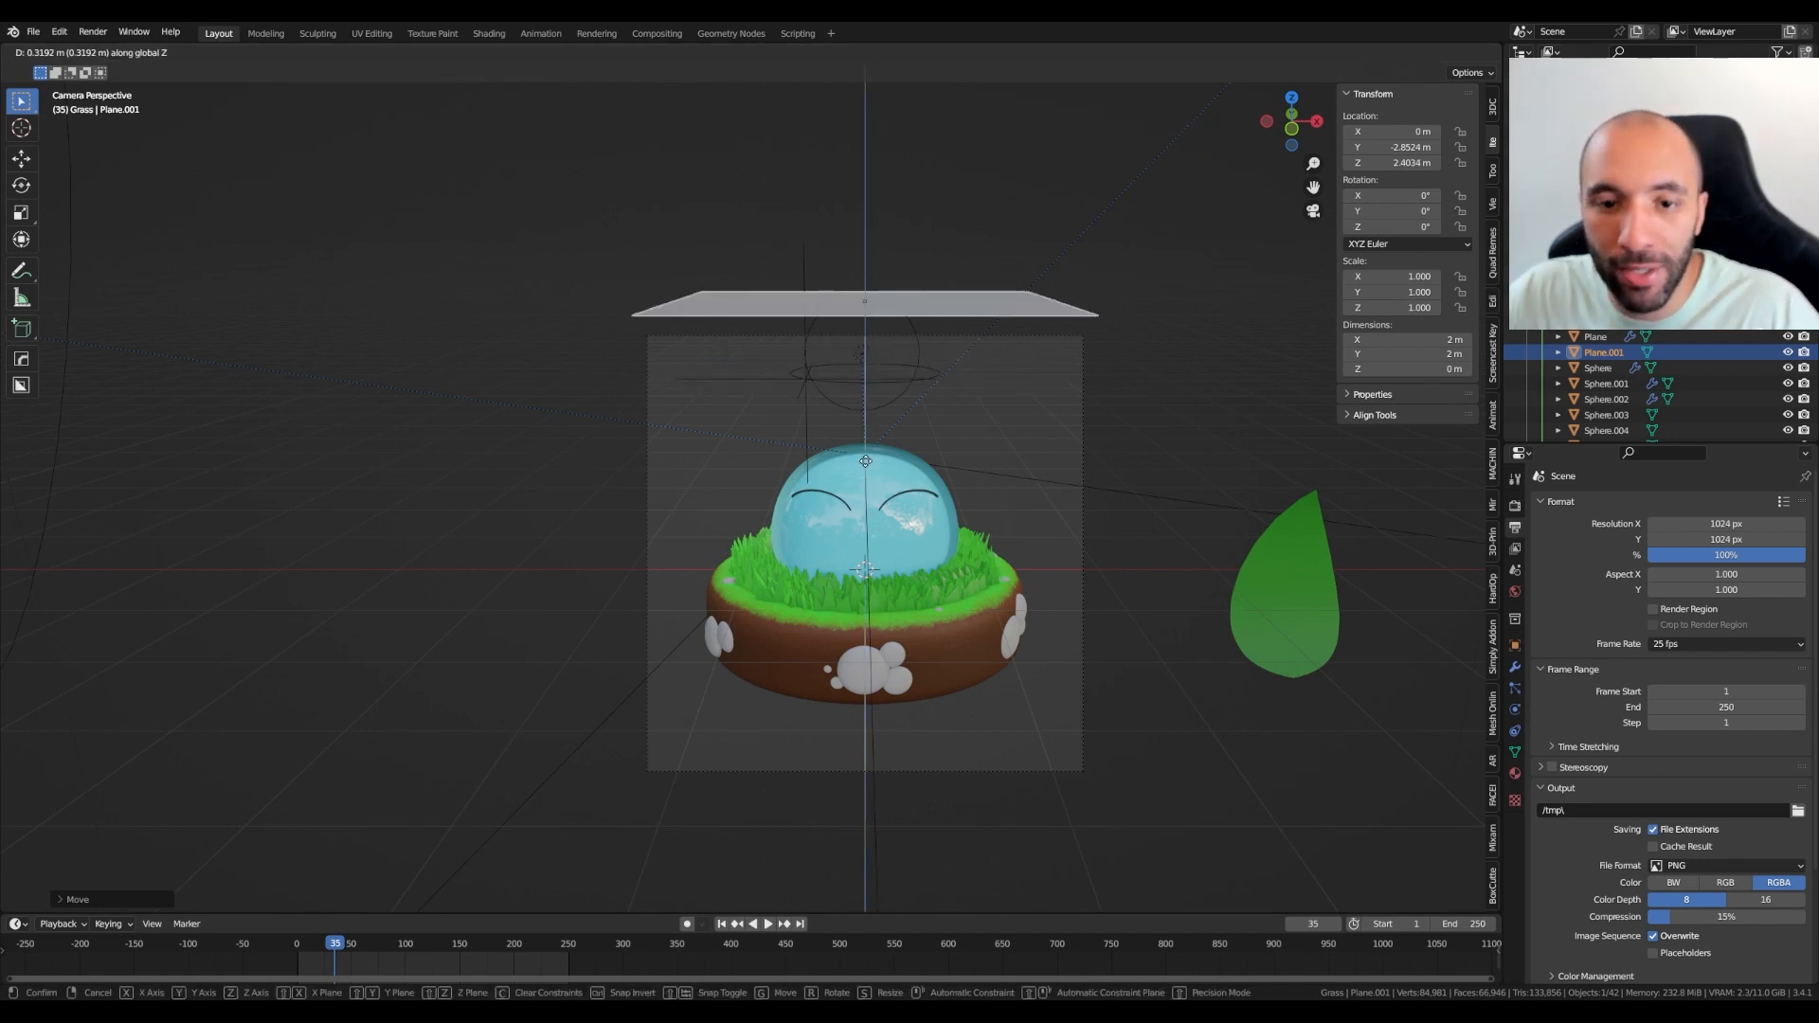
pyautogui.click(868, 470)
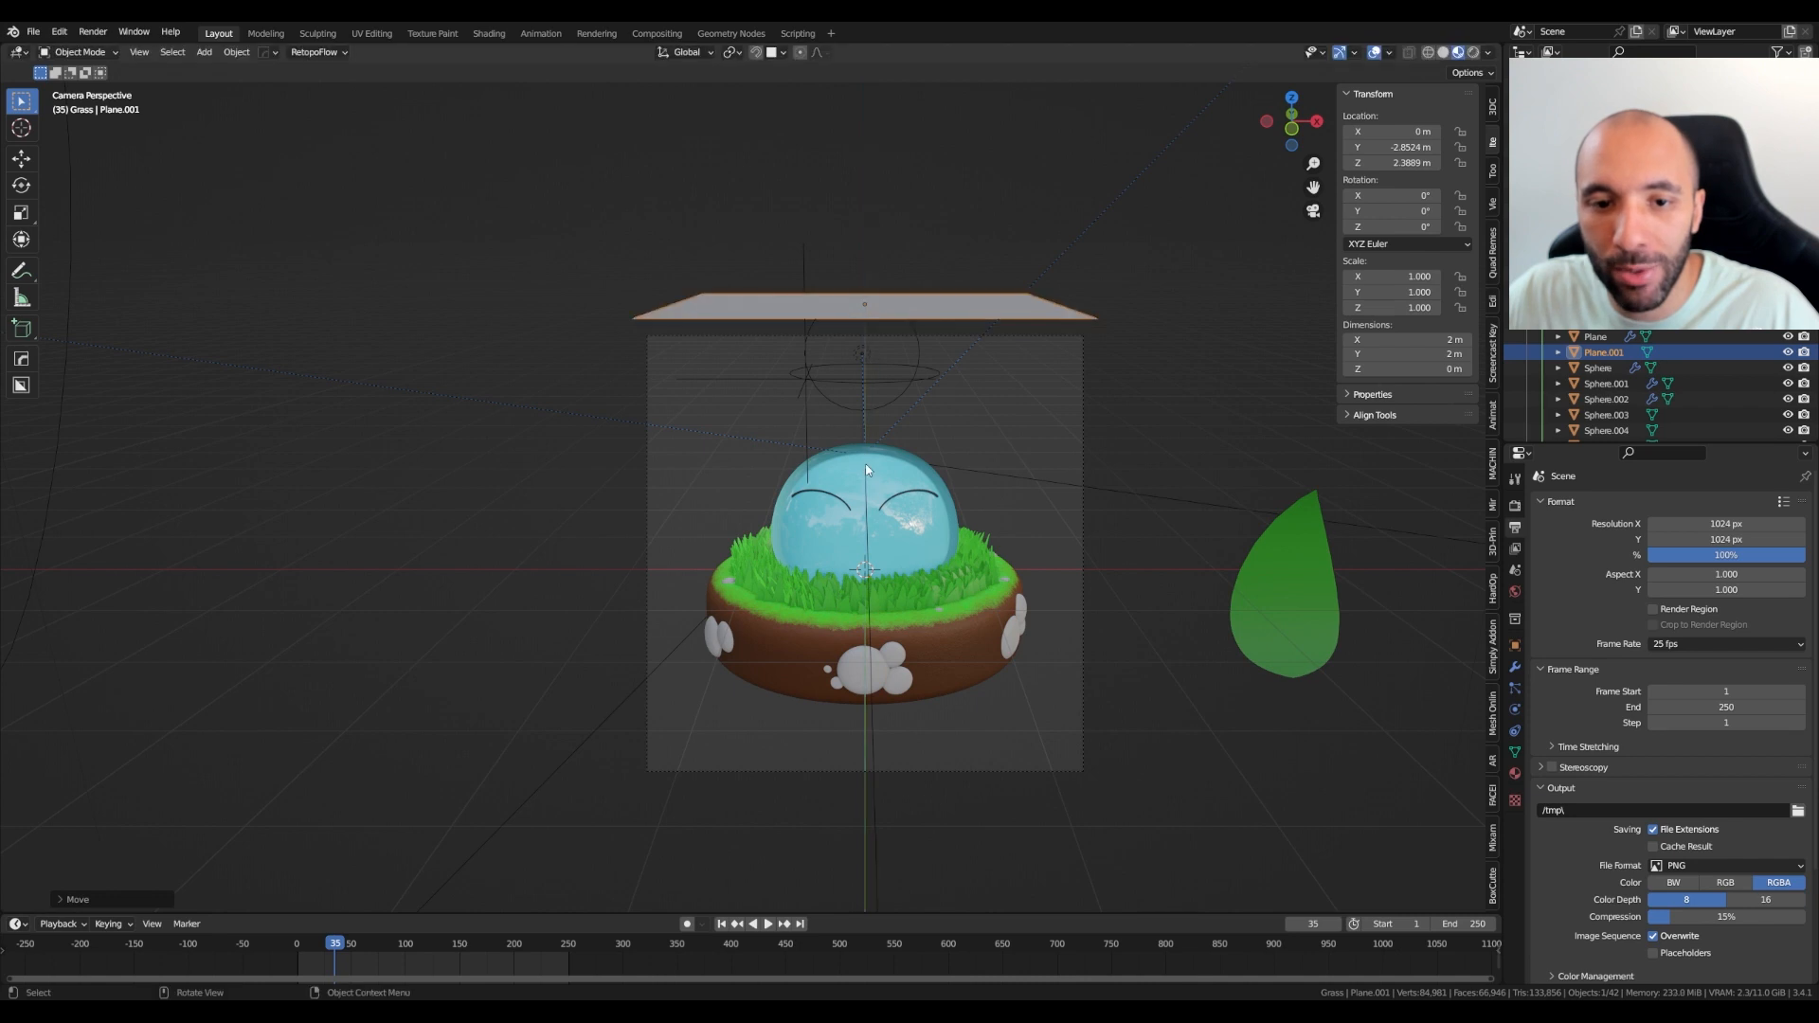
# Stretch the plane along X to about 2.13 m wide and apply its scale
pyautogui.press('s')
pyautogui.press('x')
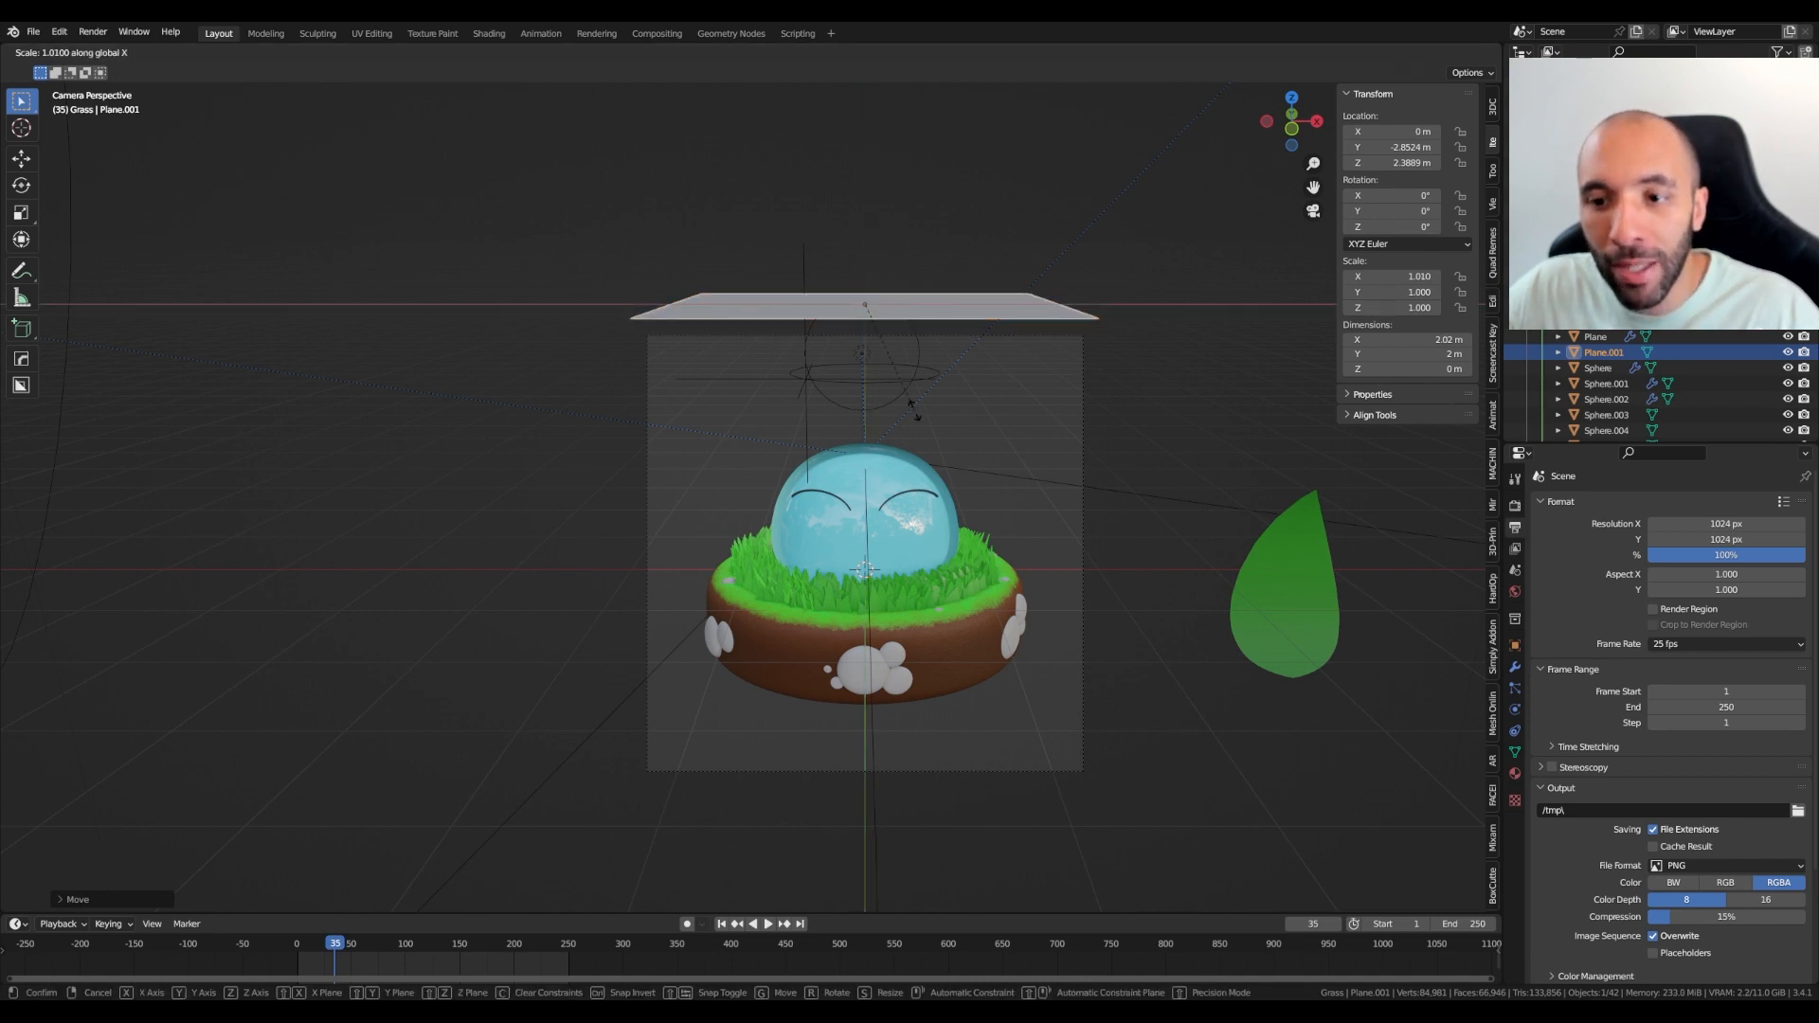
pyautogui.click(1207, 358)
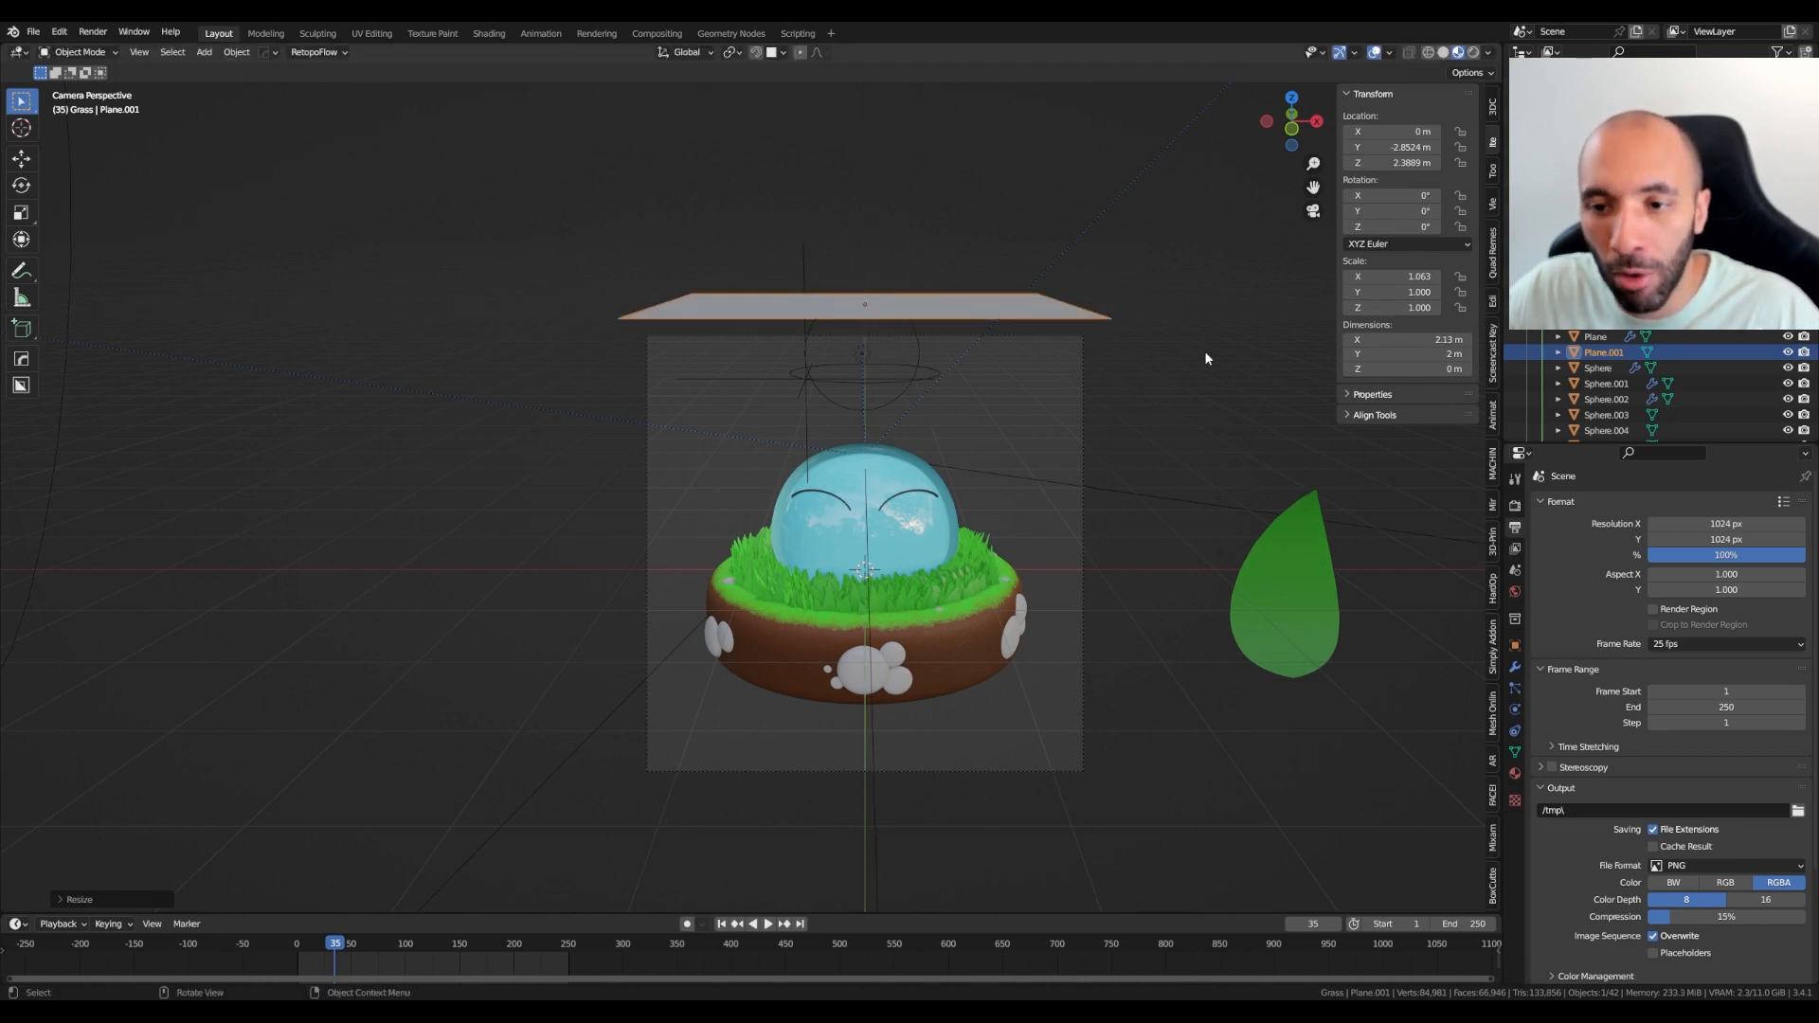
pyautogui.hotkey('ctrl', 'a')
pyautogui.click(1088, 350)
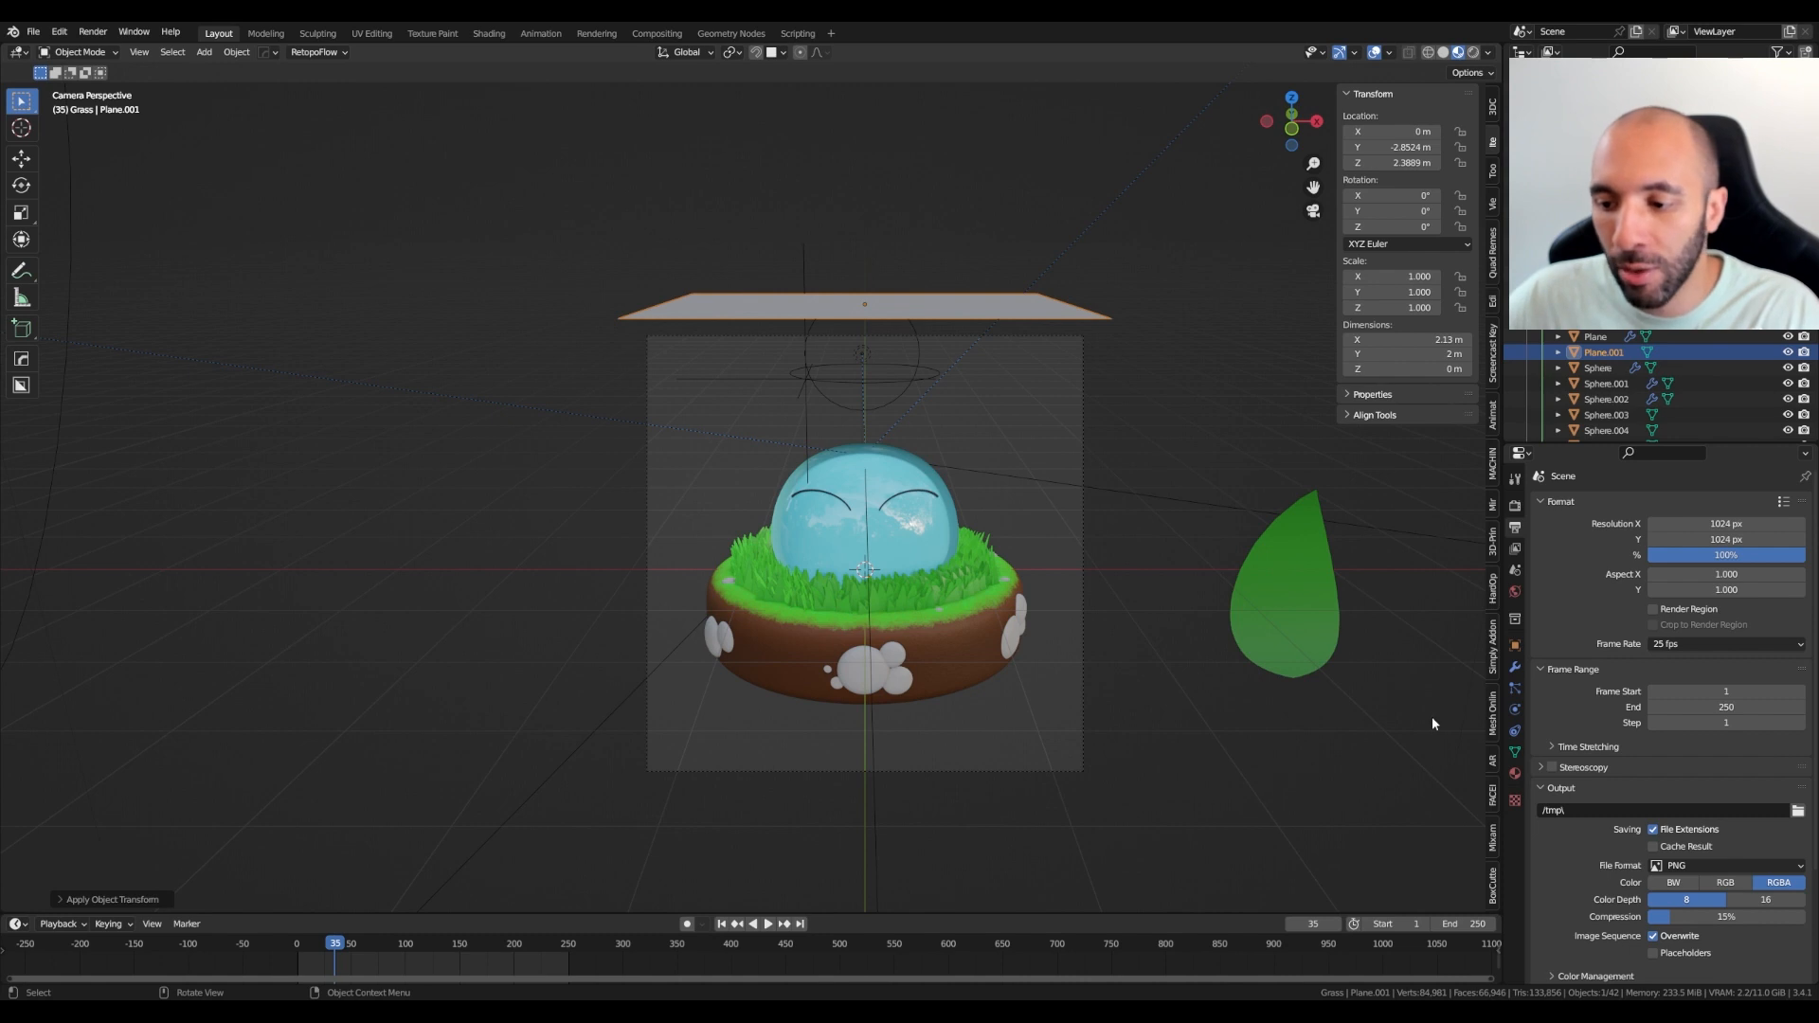
# Add an emitter particle system to the plane and name both the system and its settings "Leaves"
pyautogui.click(1515, 690)
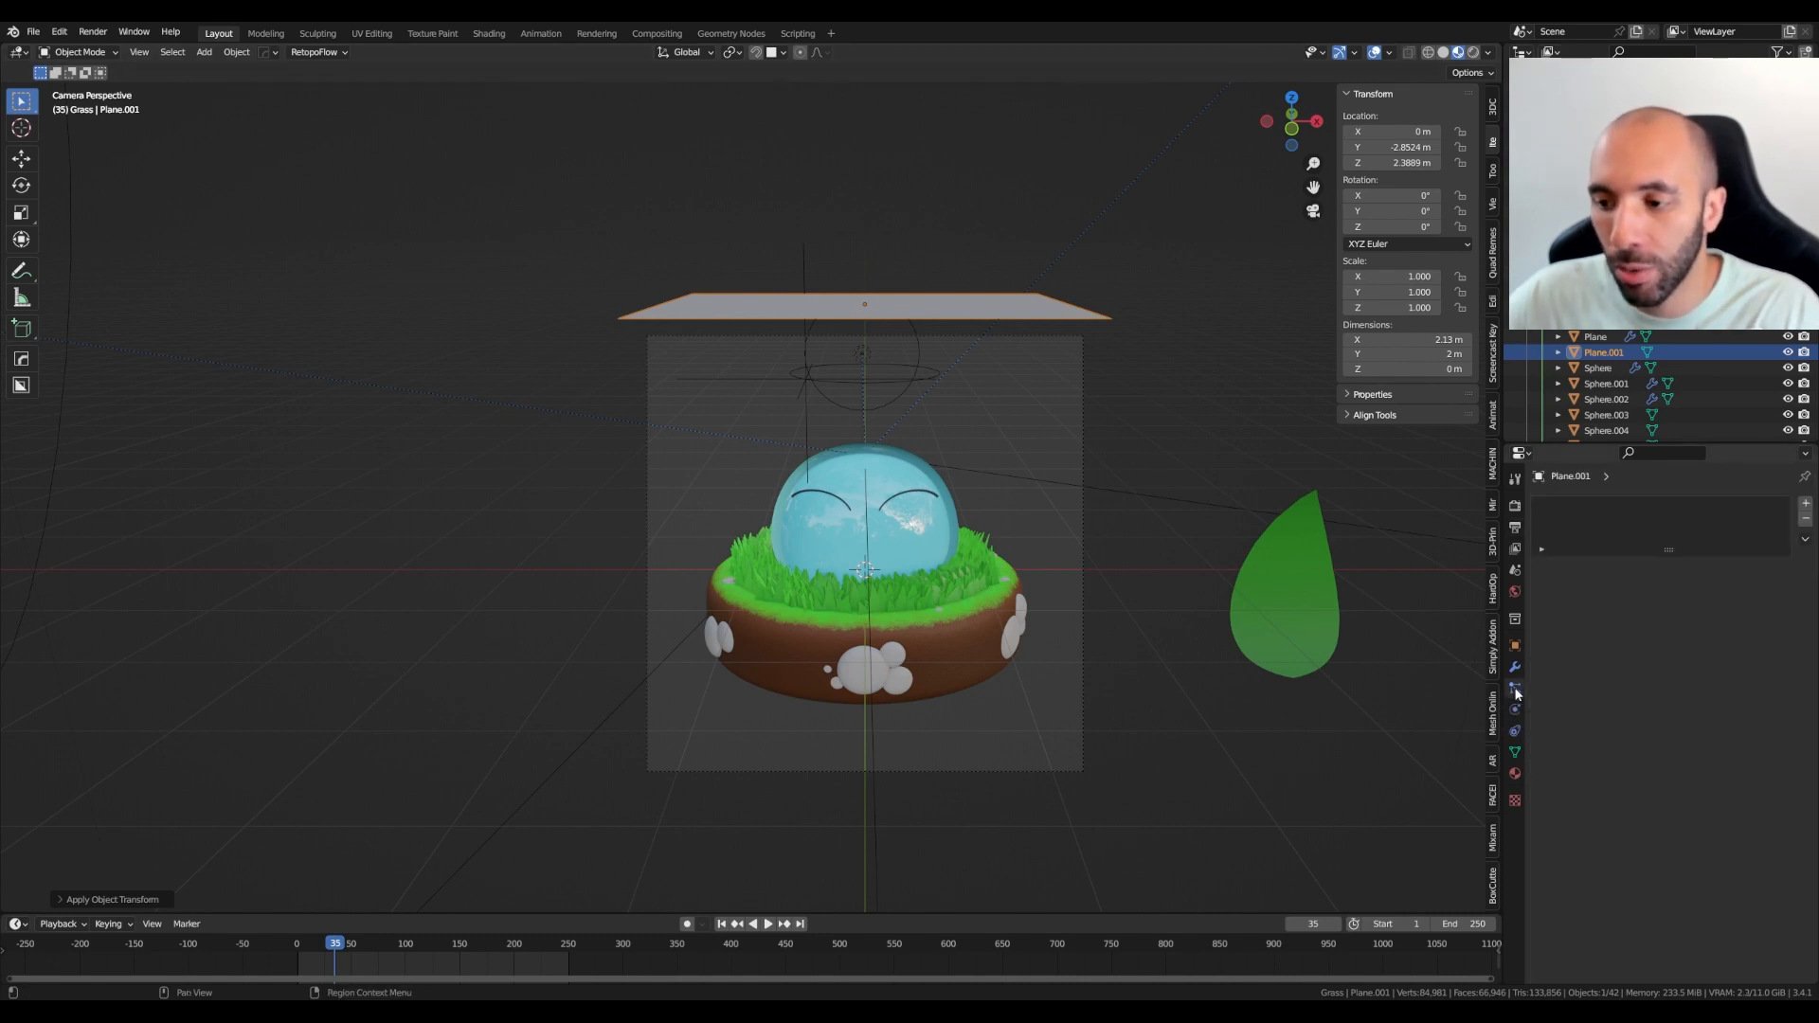
pyautogui.click(1805, 503)
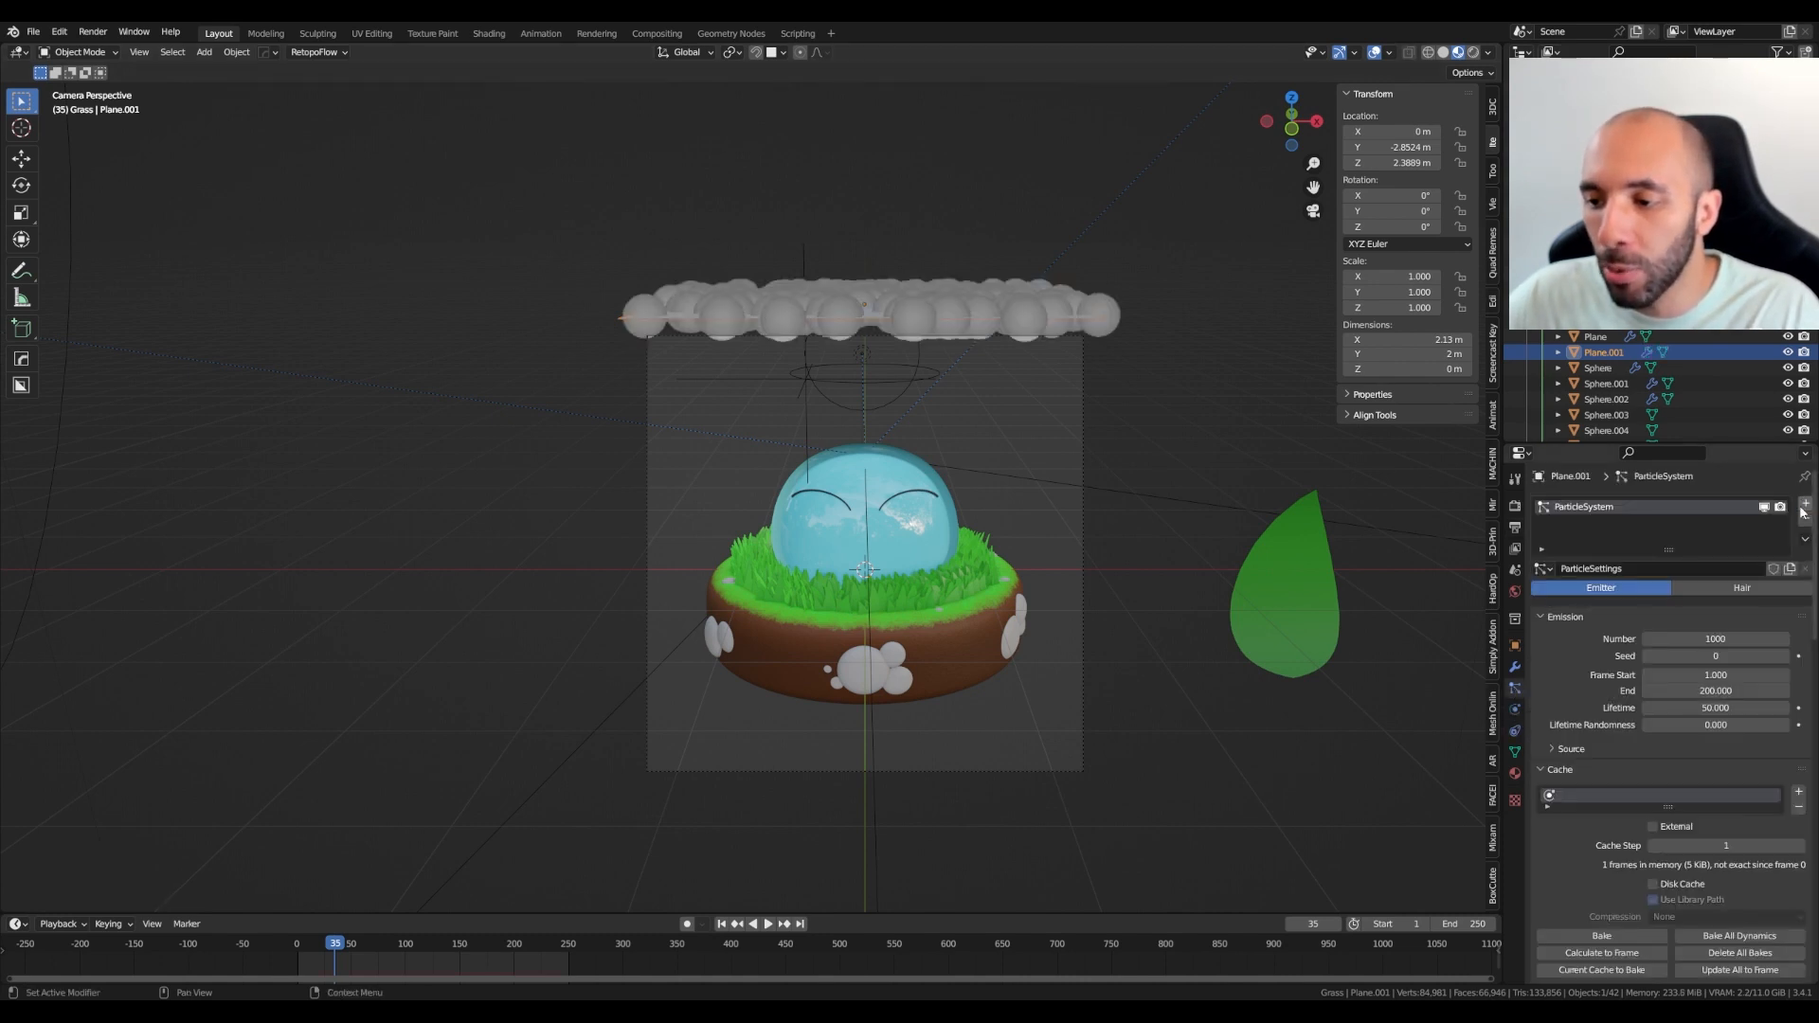
pyautogui.doubleClick(1571, 507)
pyautogui.write('Leaves')
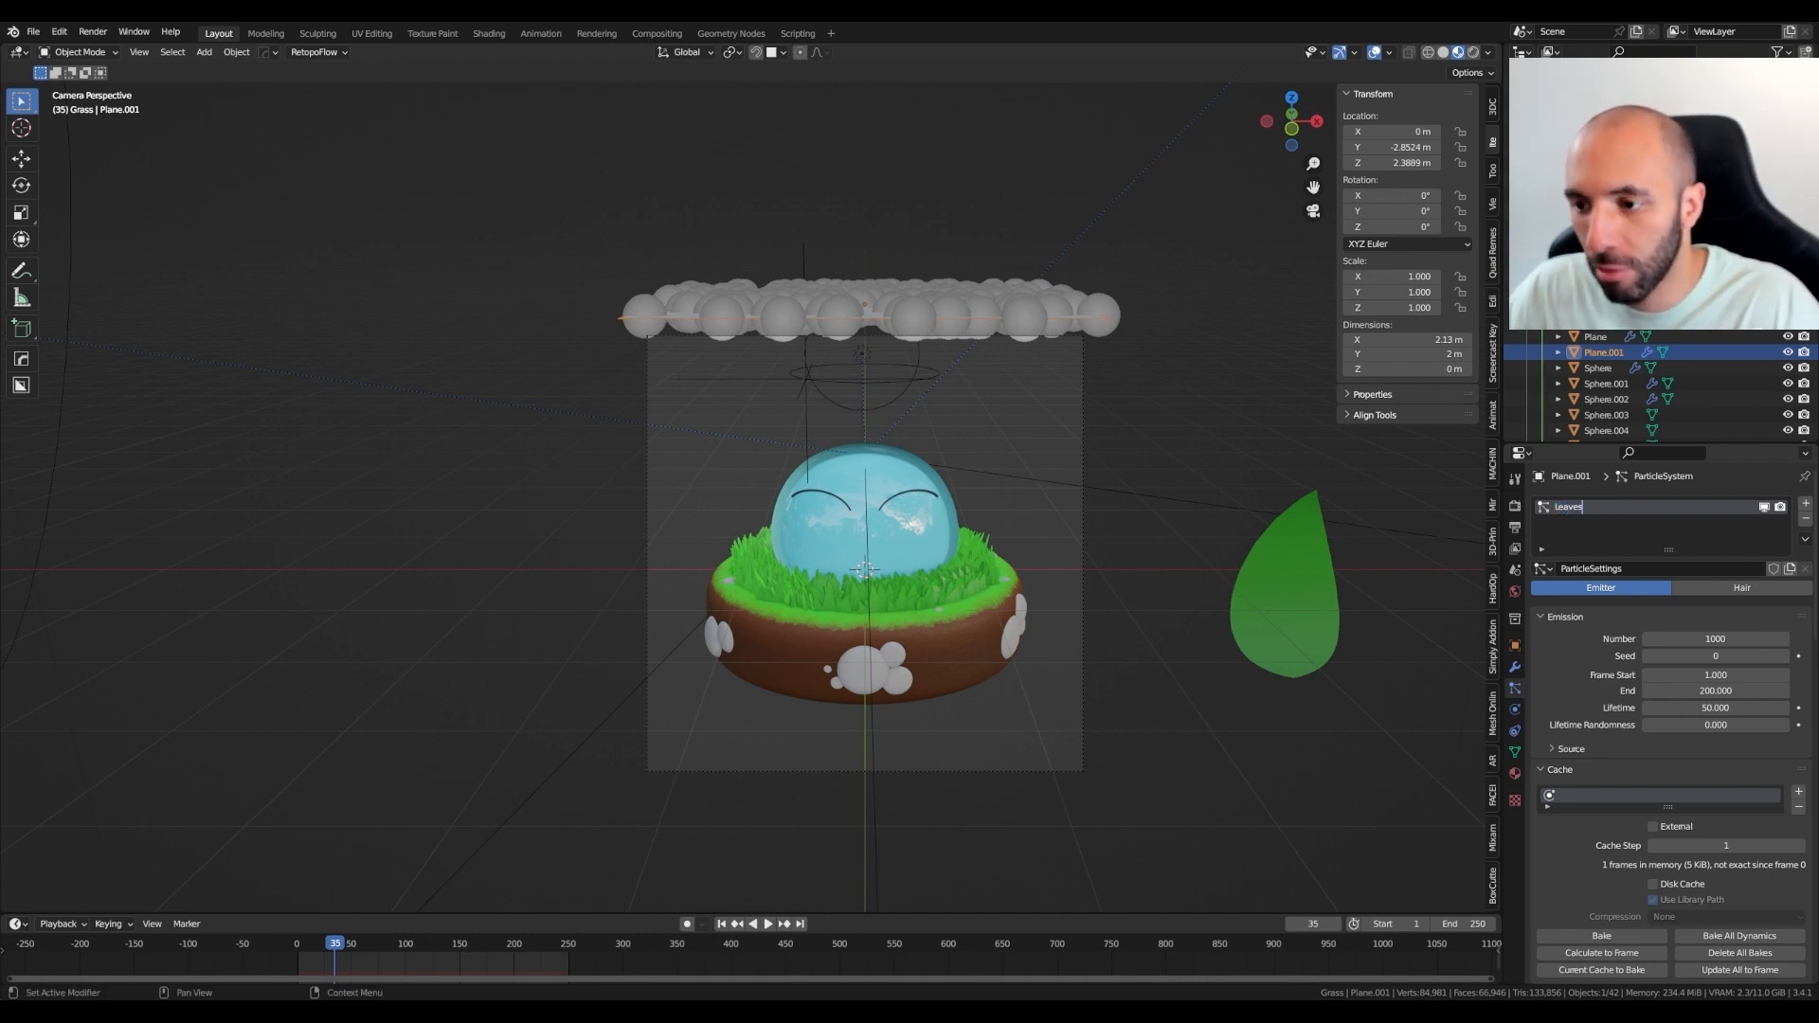
pyautogui.press('Return')
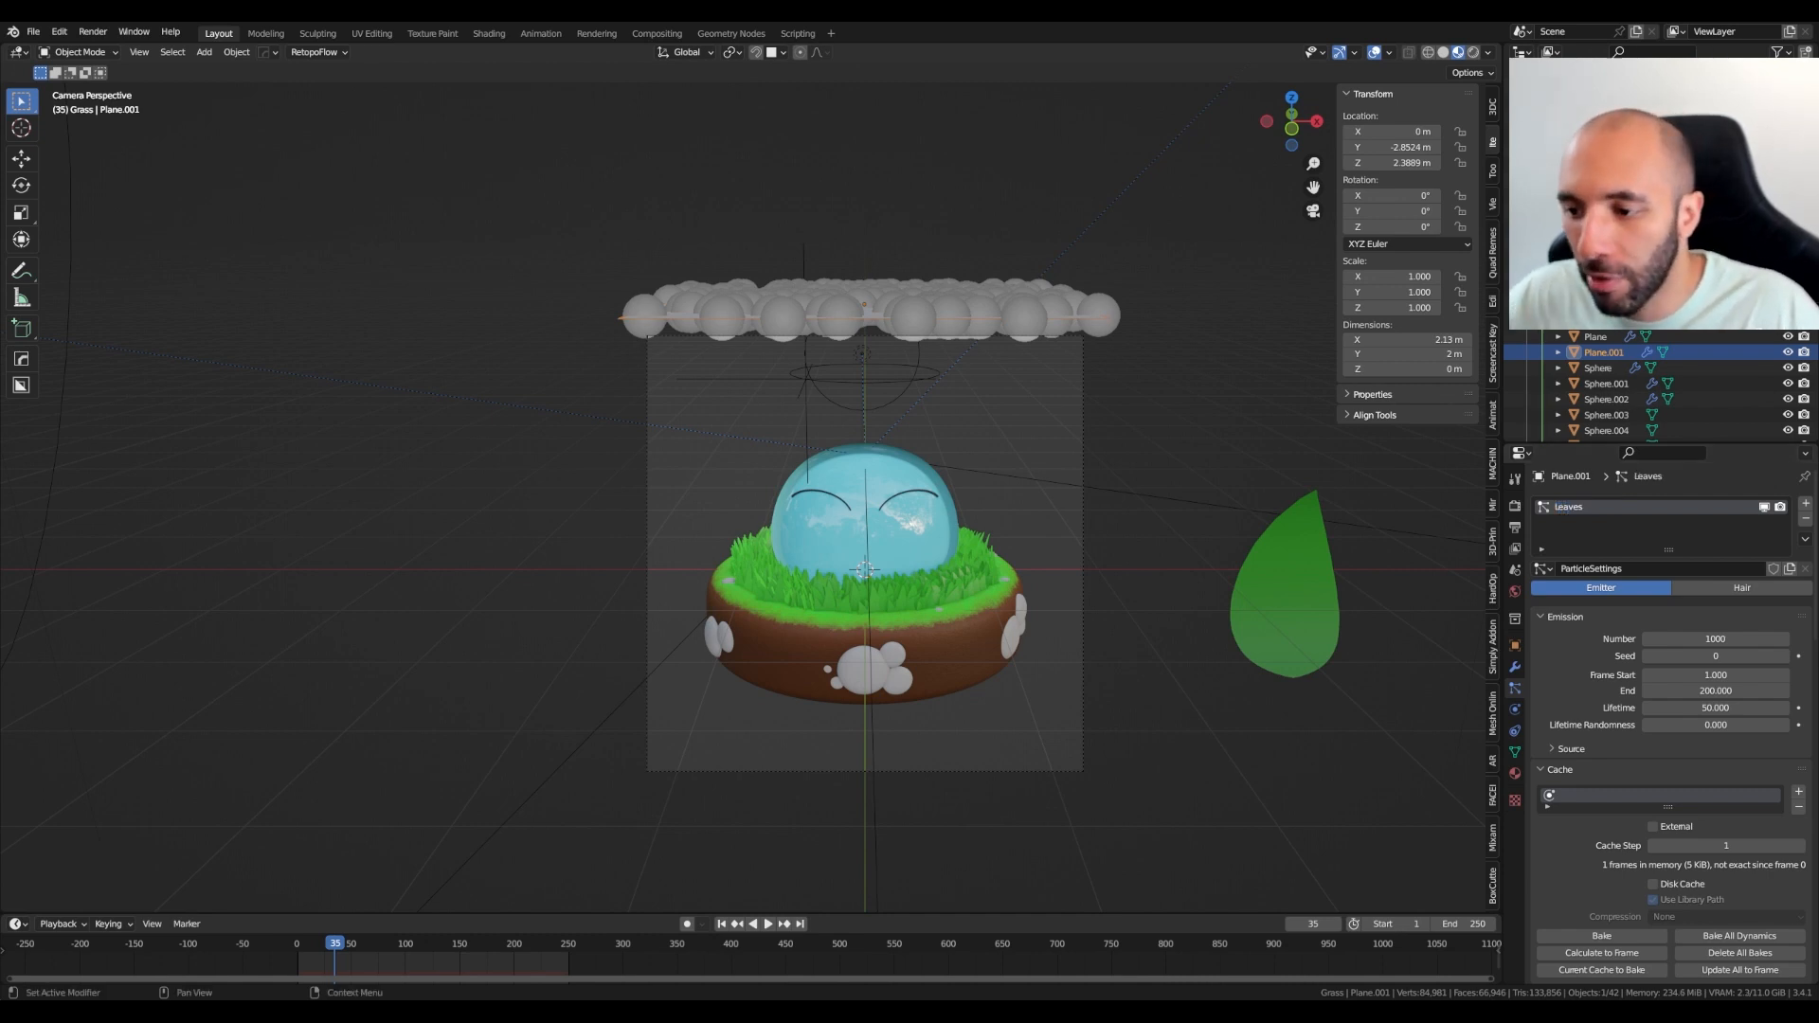
pyautogui.click(1669, 573)
pyautogui.write('Leaves')
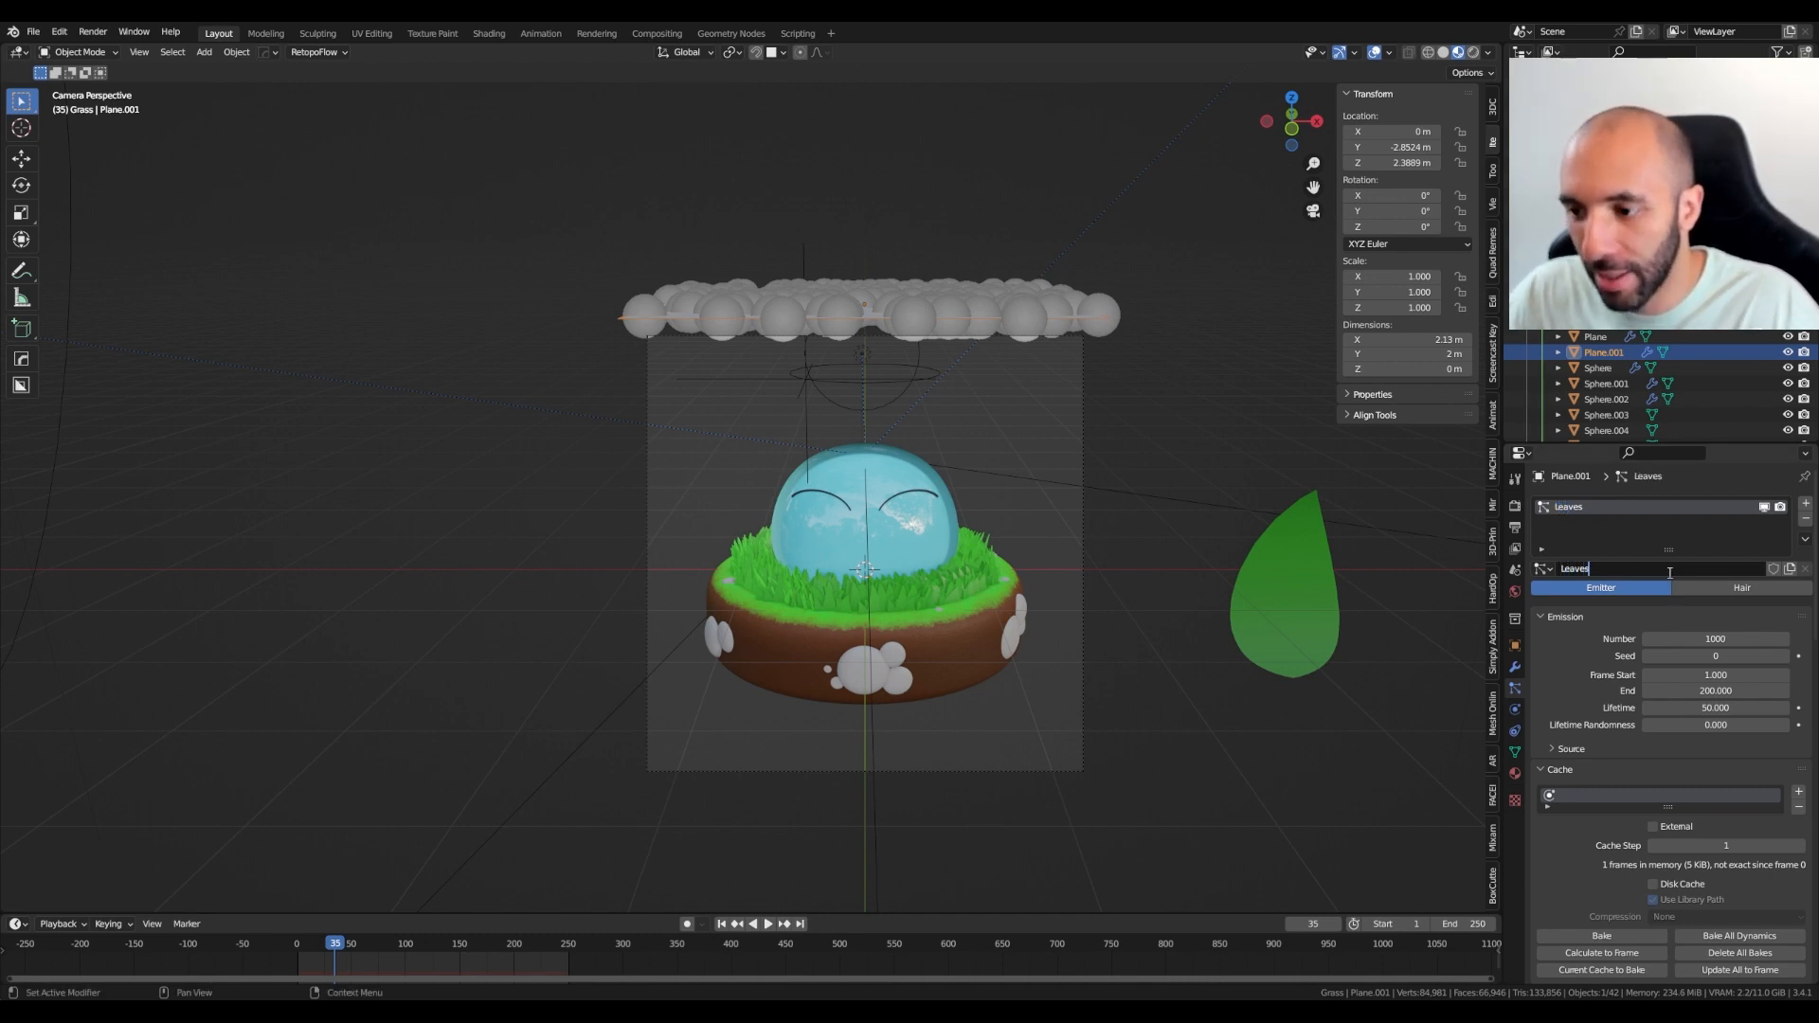
pyautogui.press('Return')
# Rewind the timeline to frame 0
pyautogui.moveTo(329, 954); pyautogui.dragTo(275, 934)
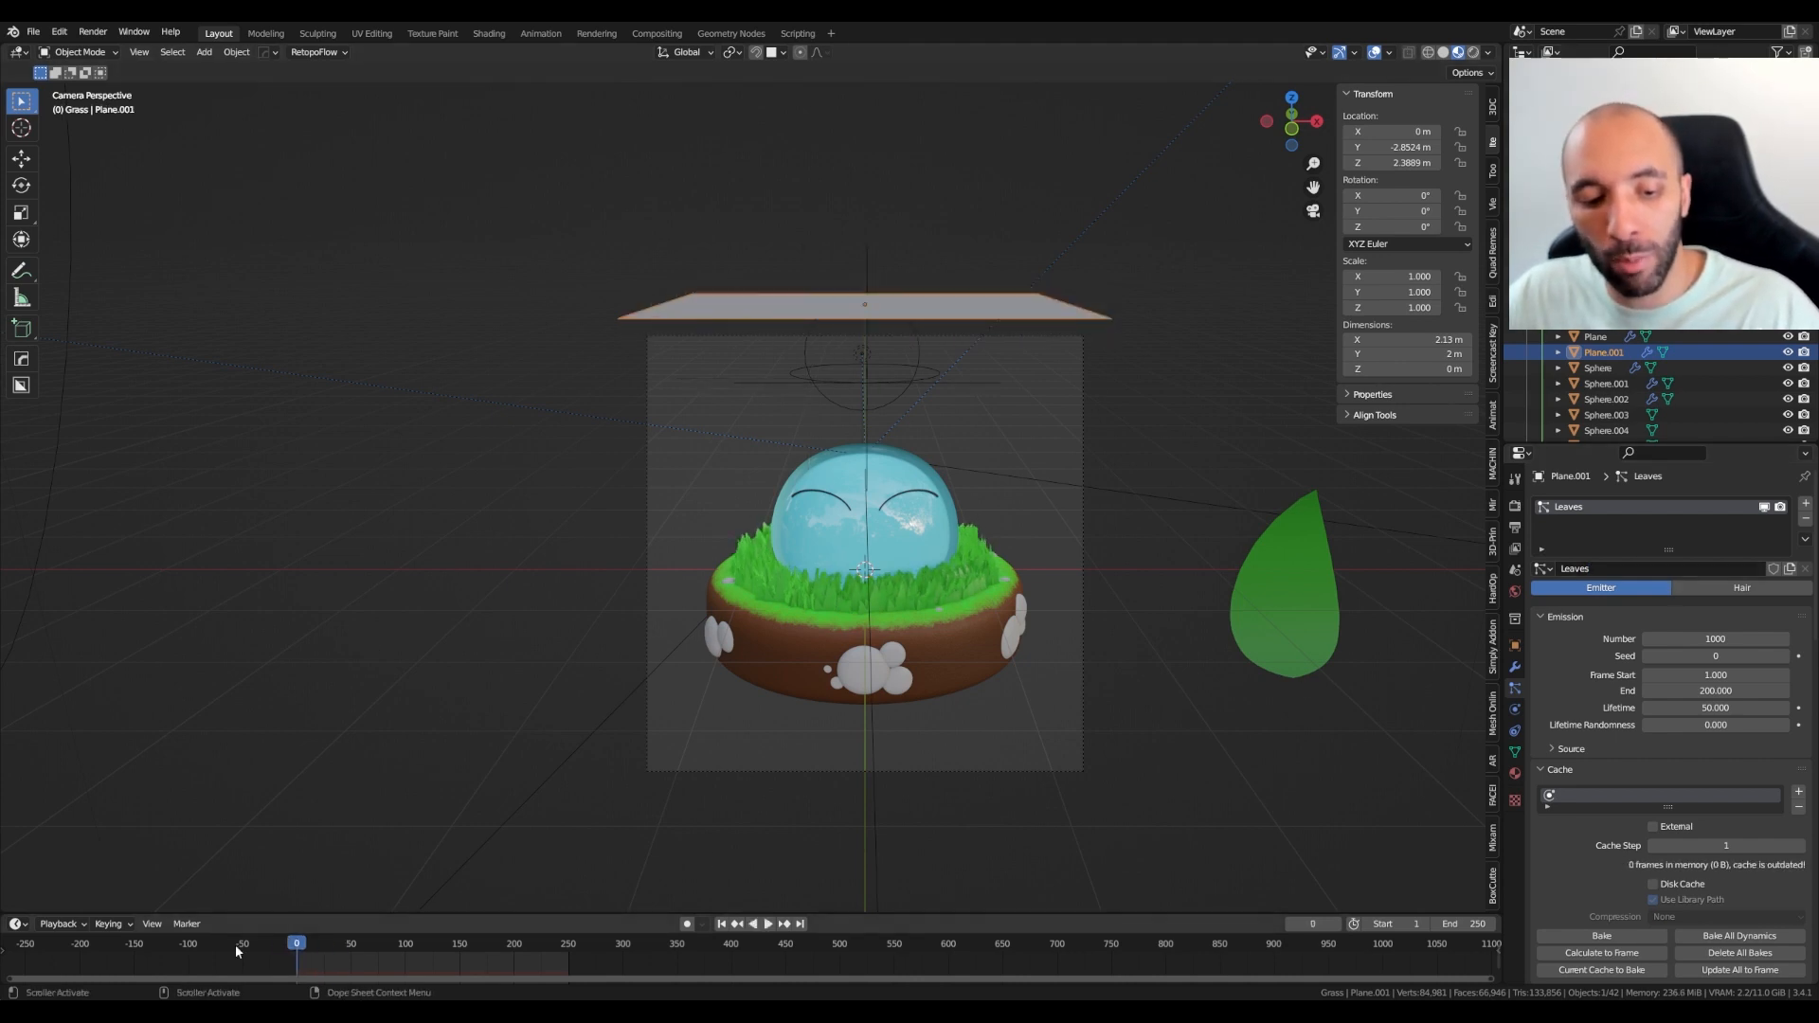
# Play the animation to preview the particle emission and set the emitted particle number to 10
pyautogui.press('space')
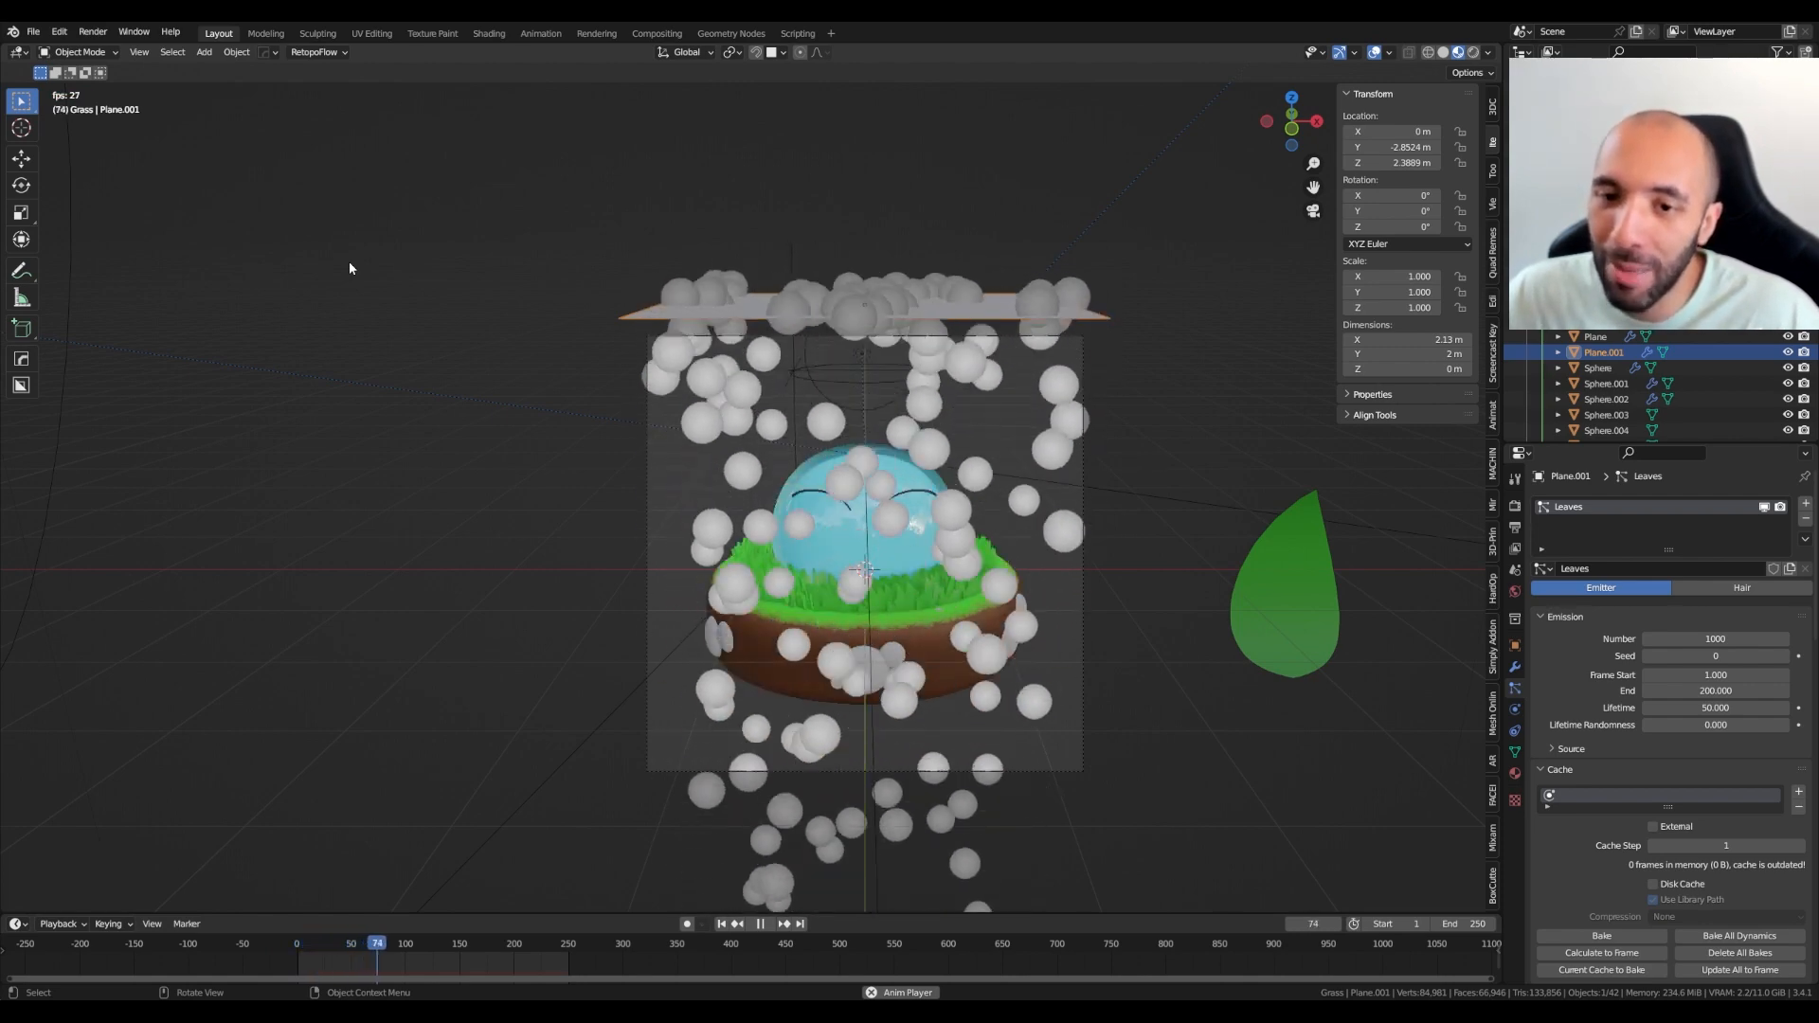
pyautogui.press('space')
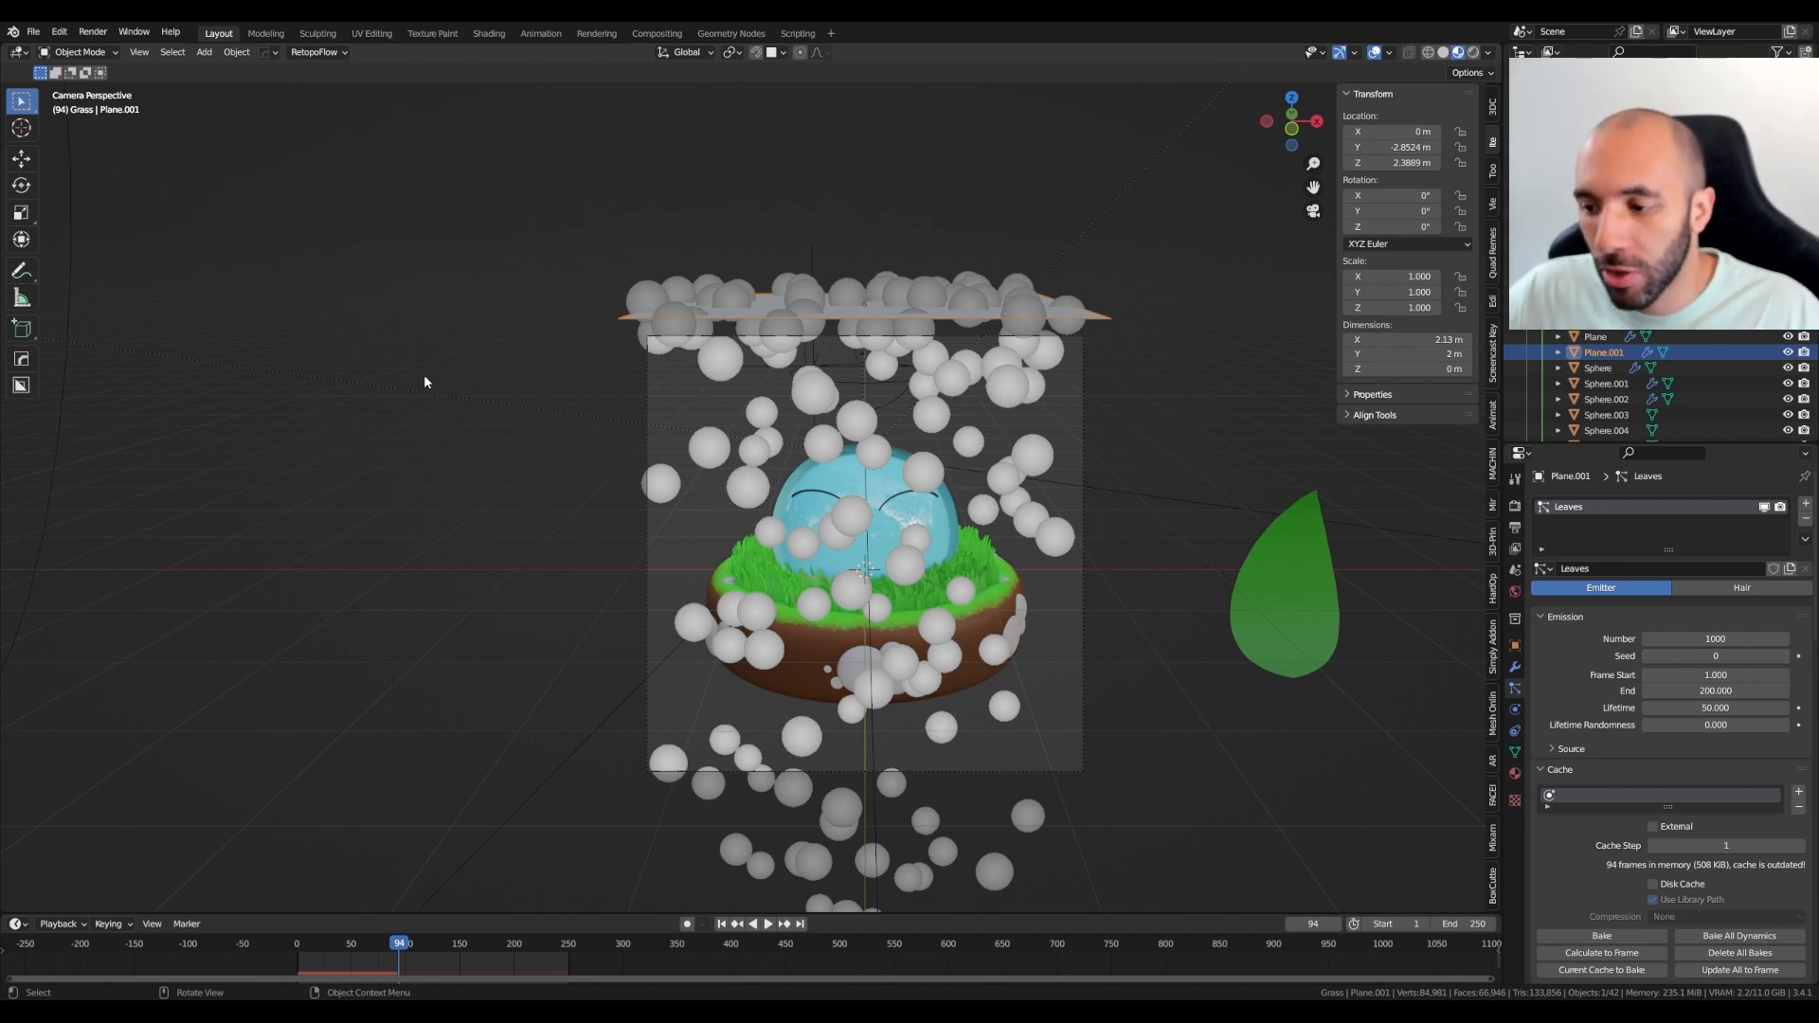
pyautogui.click(1693, 638)
pyautogui.write('10')
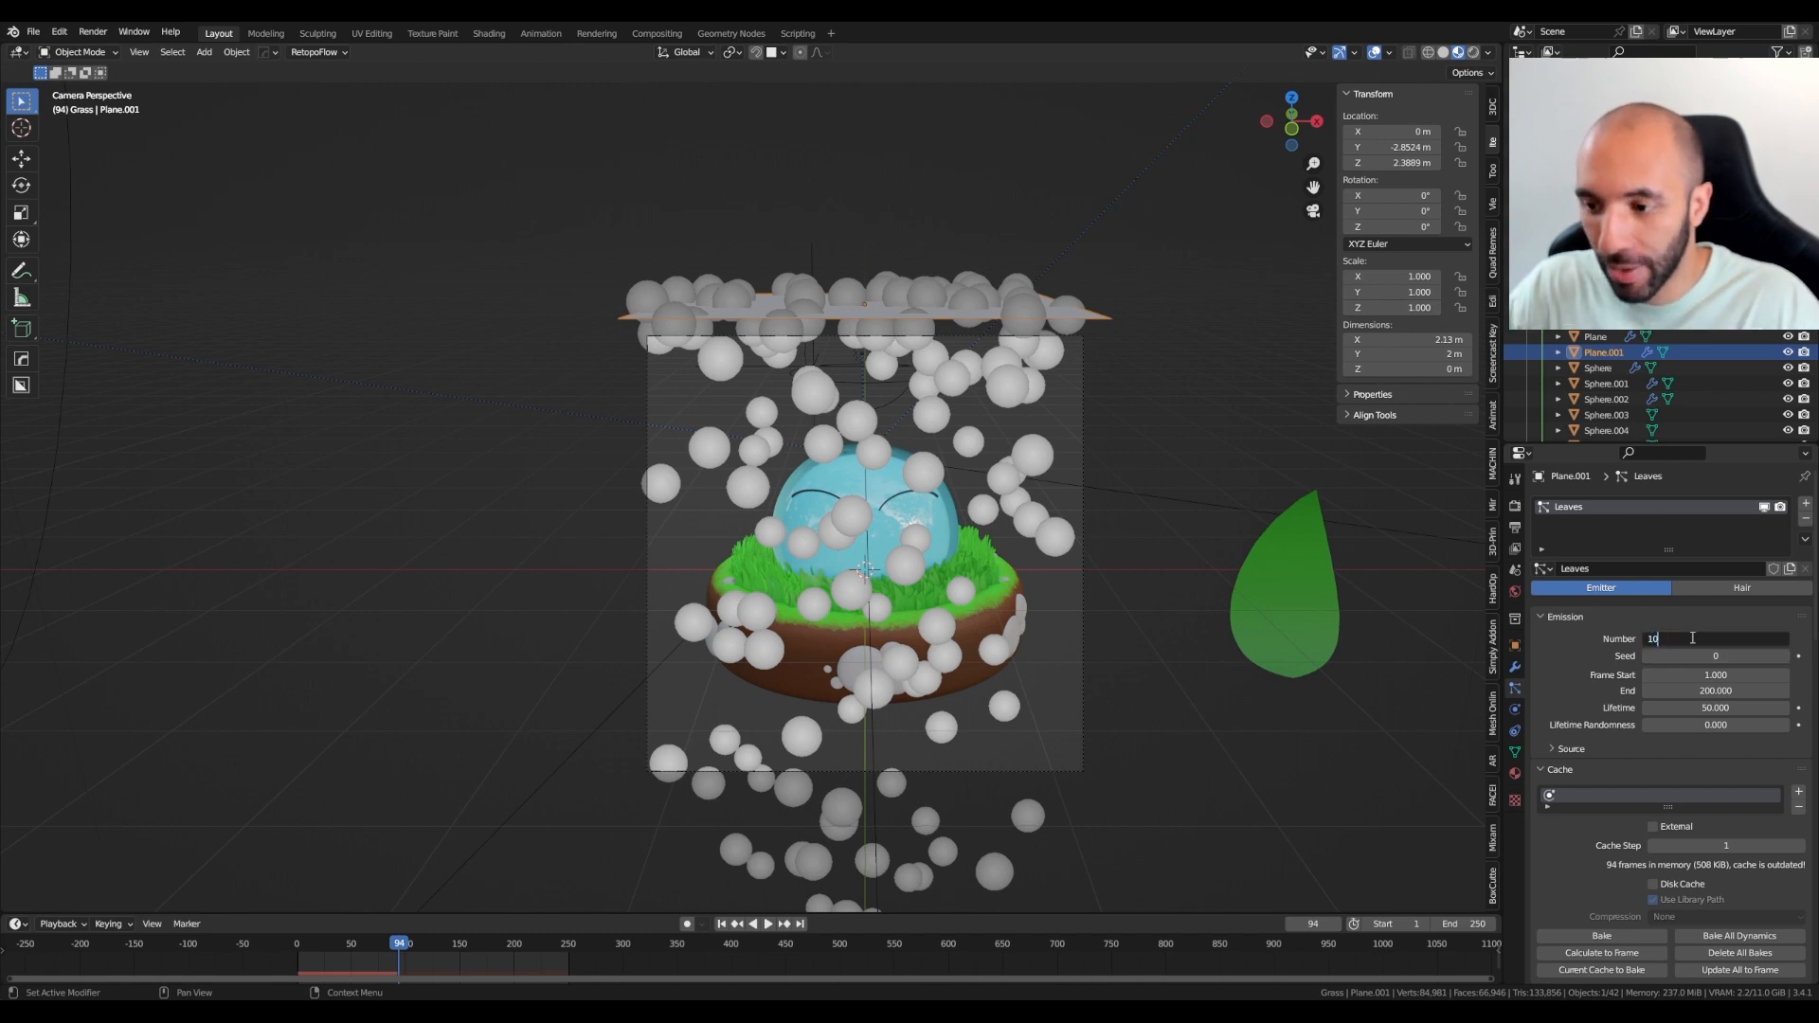
pyautogui.press('Return')
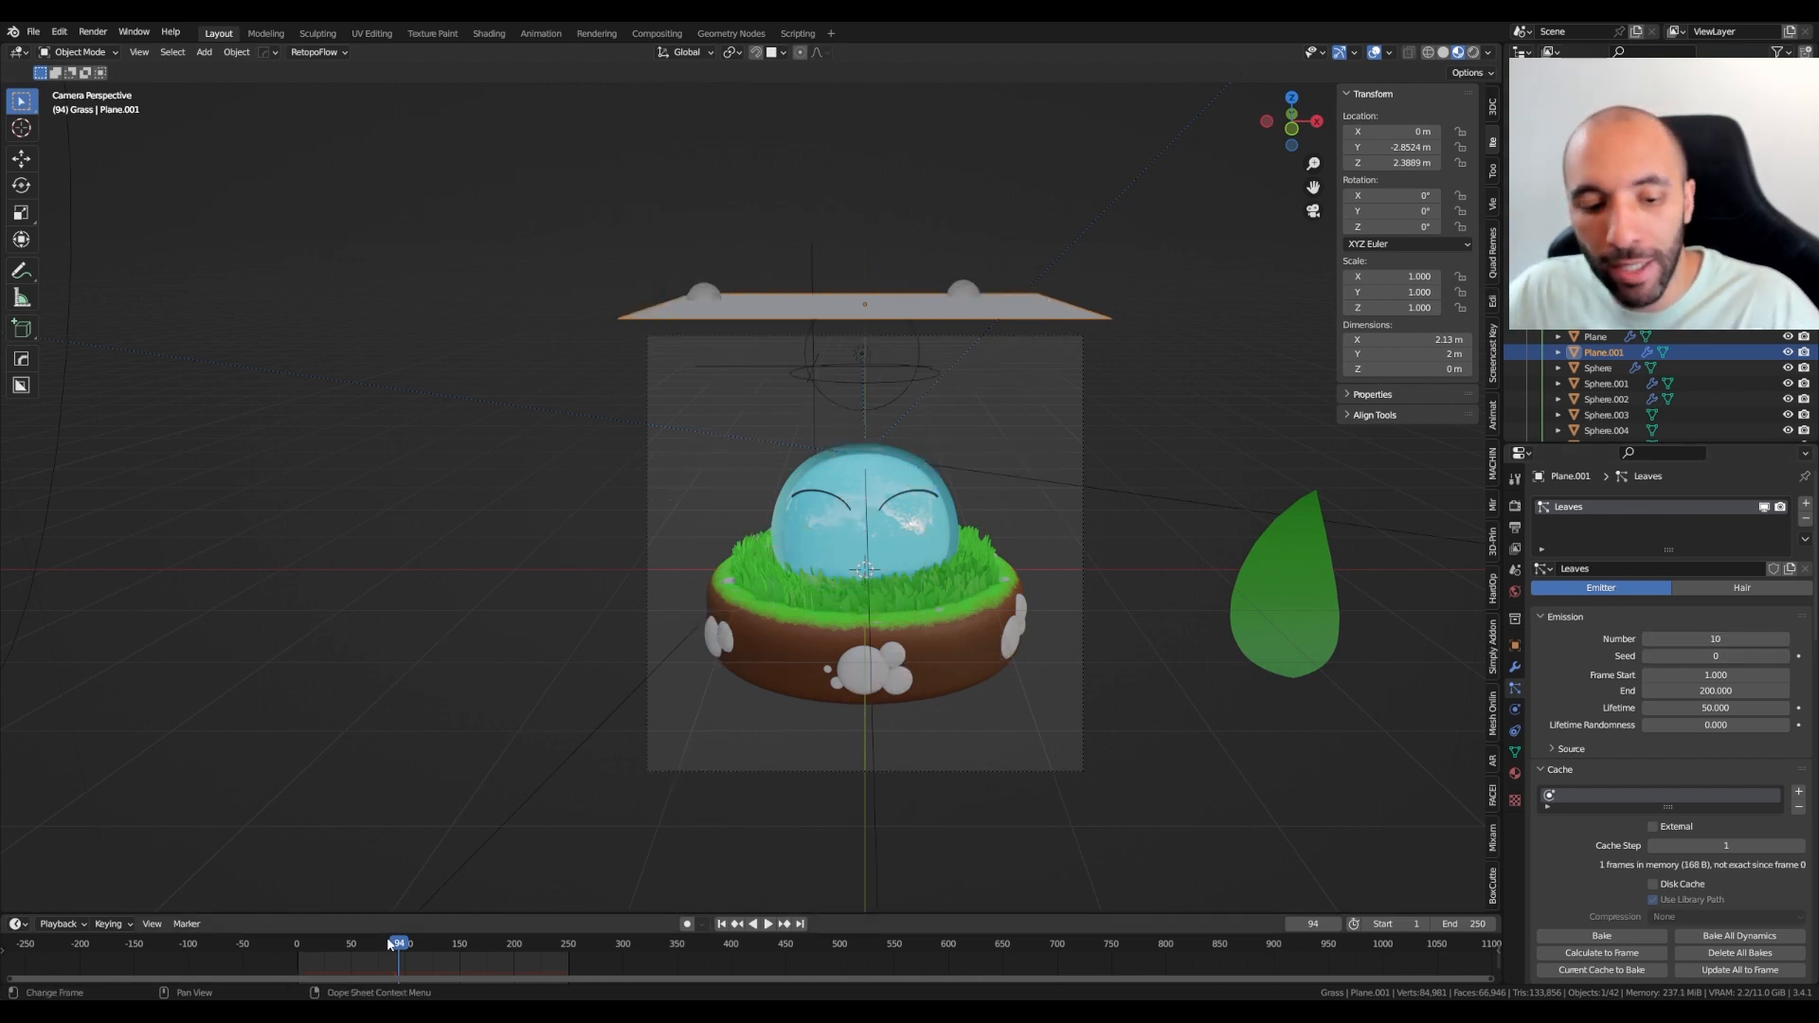
# Play the animation from the start to preview the reduced particle emission
pyautogui.click(189, 947)
pyautogui.press('space')
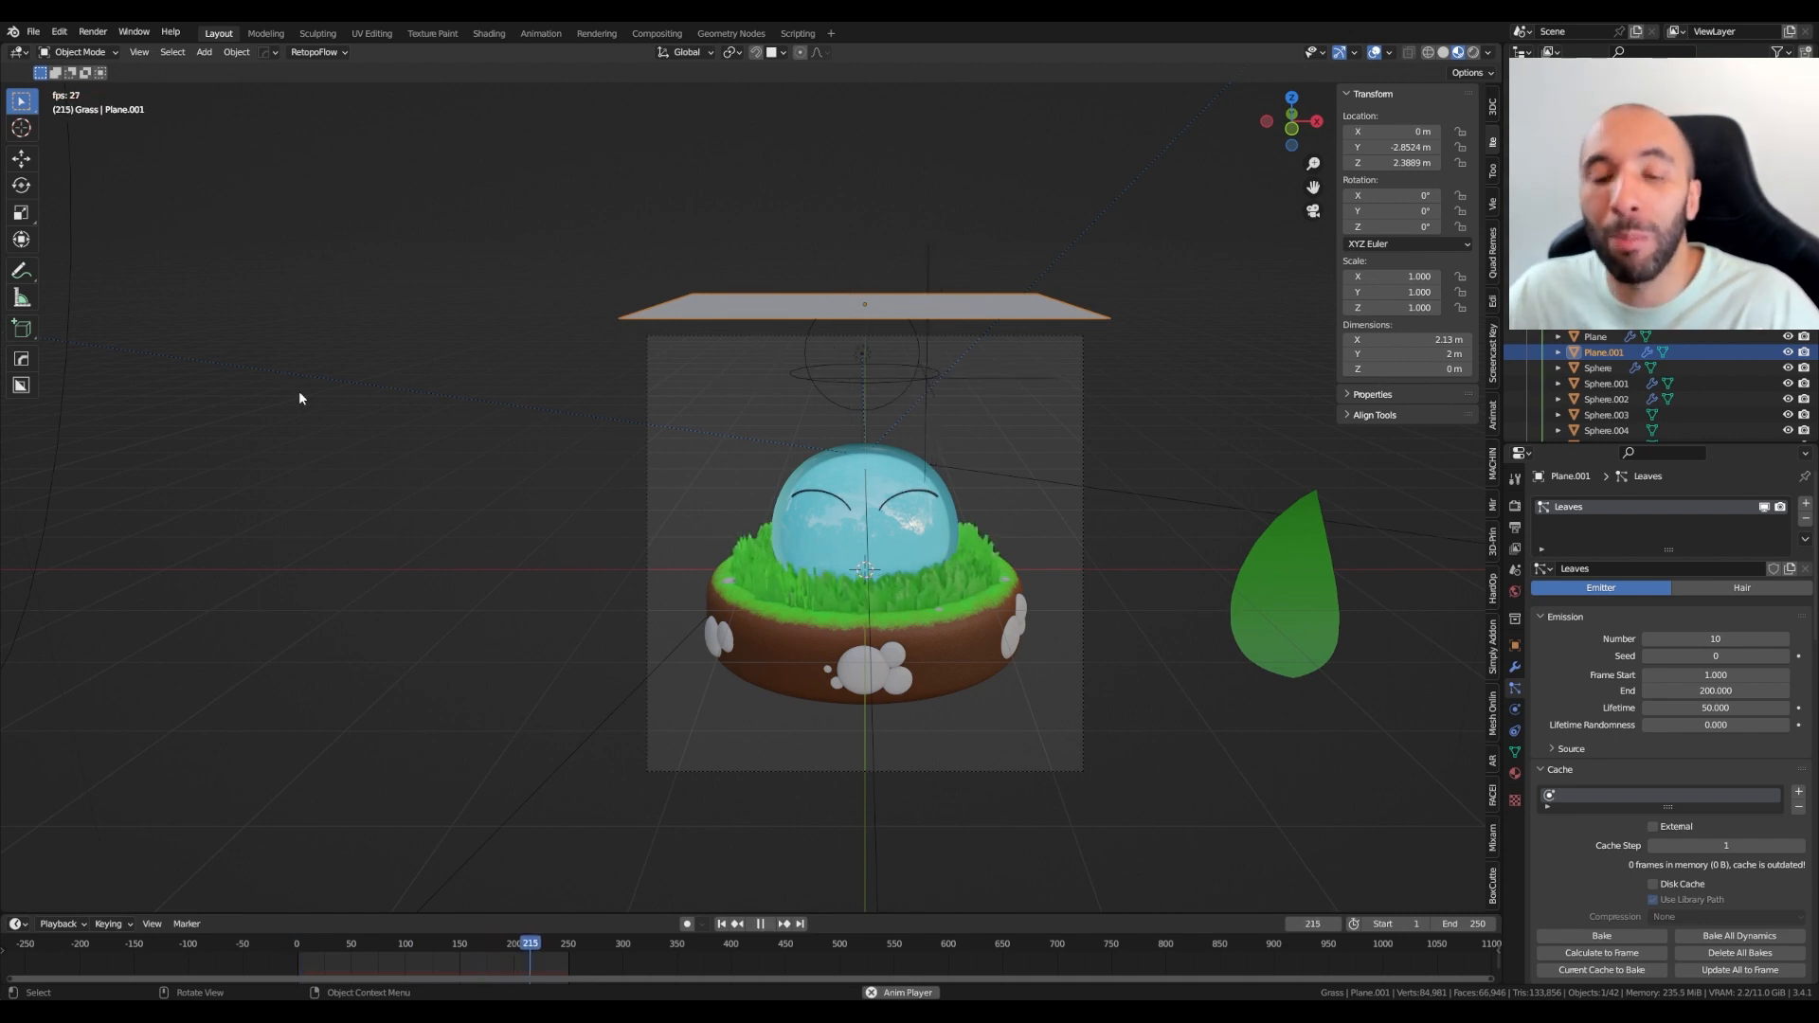
pyautogui.press('space')
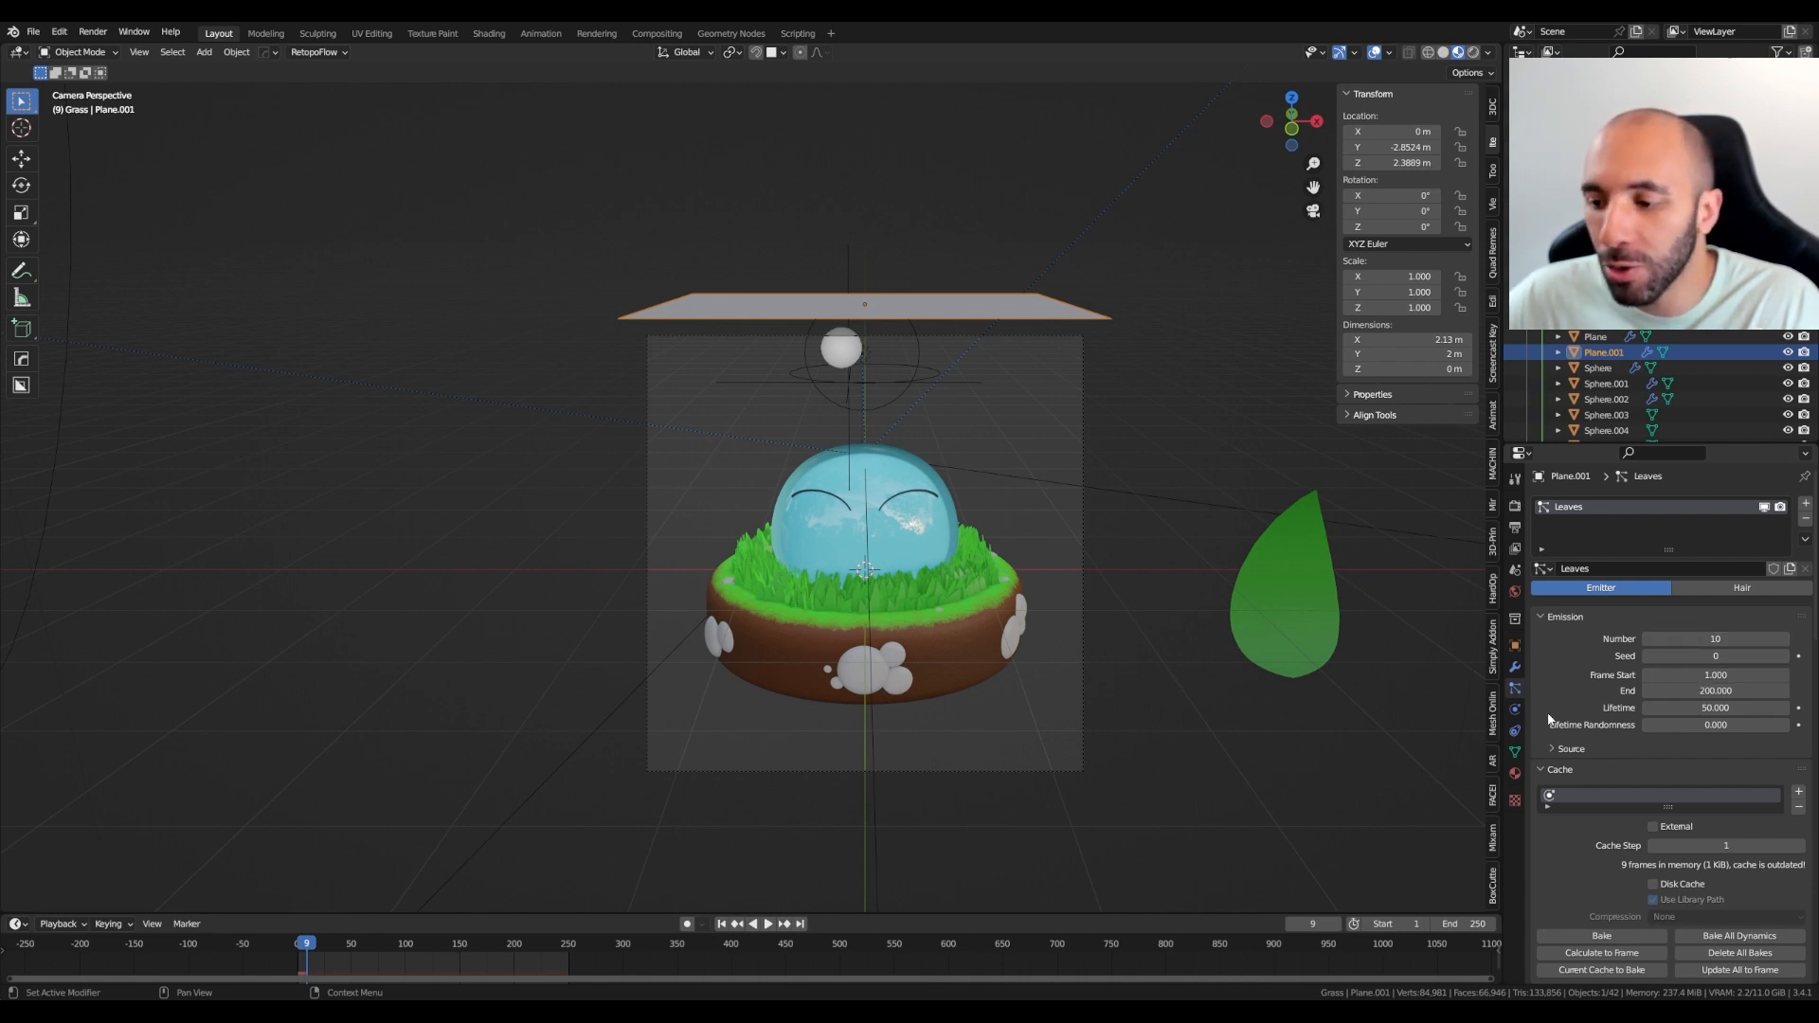
# Set the particle emission's end frame to 250
pyautogui.click(1663, 693)
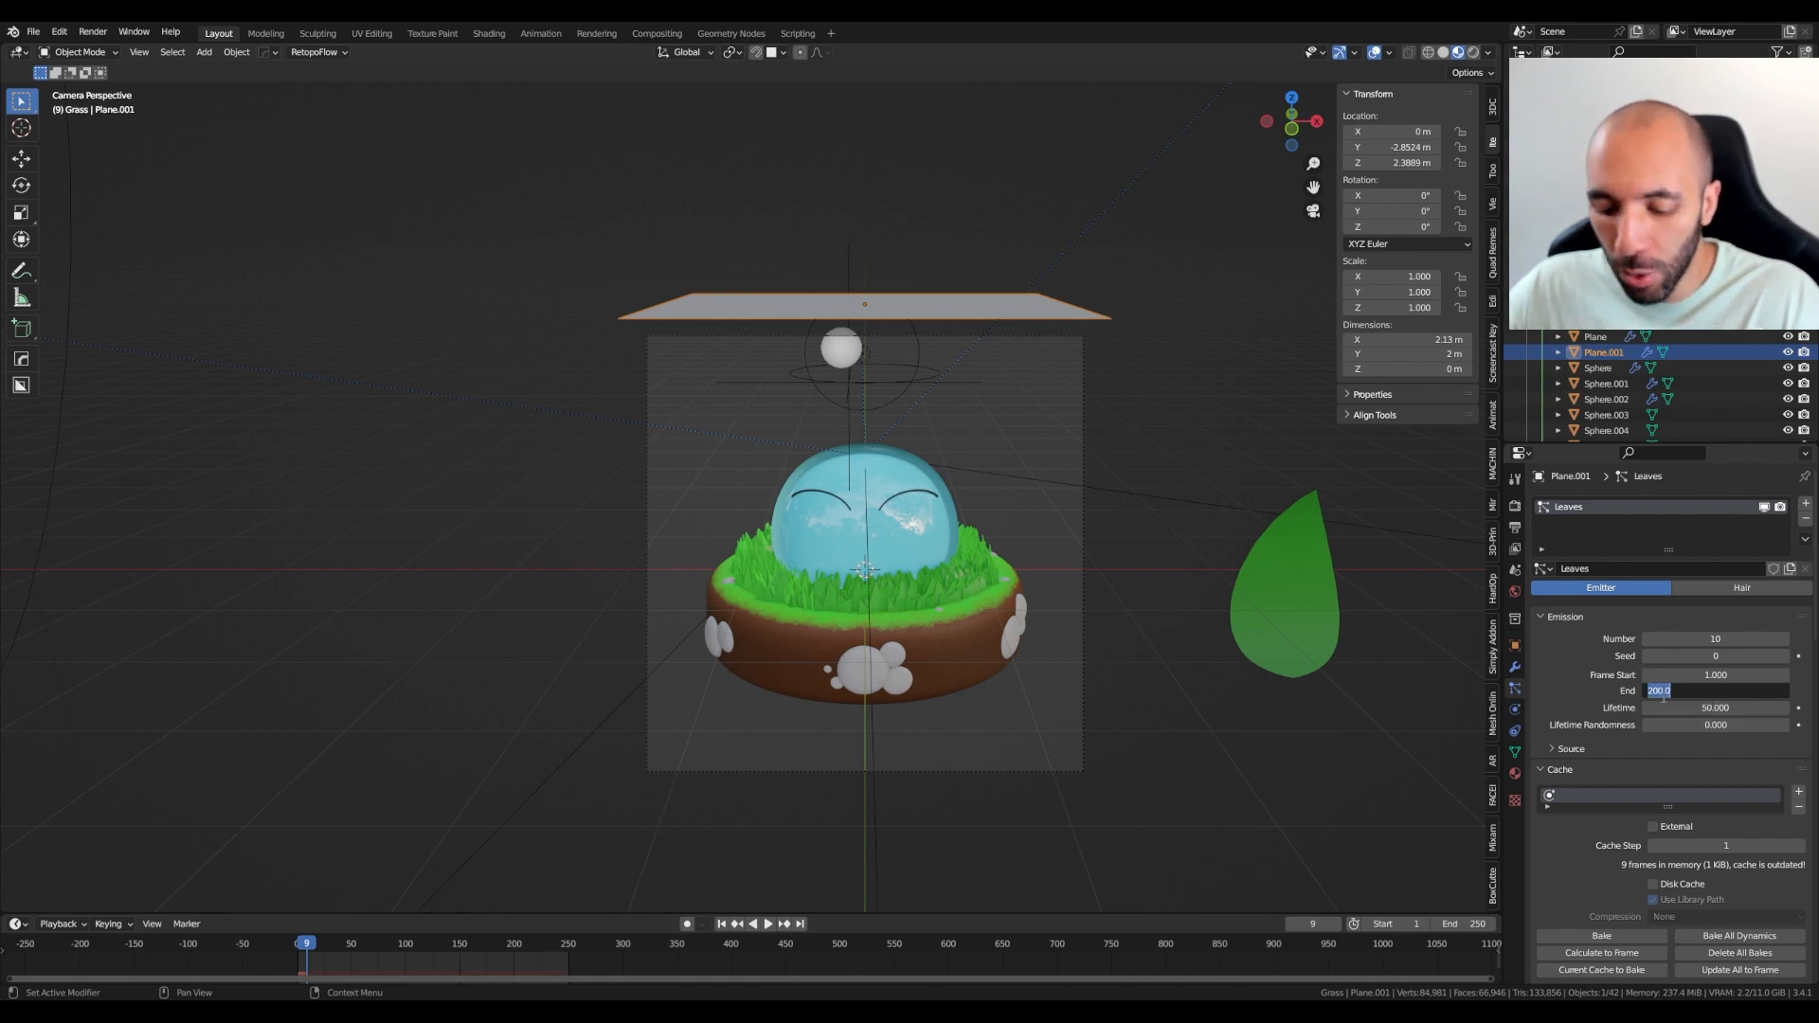
pyautogui.write('250')
pyautogui.press('Return')
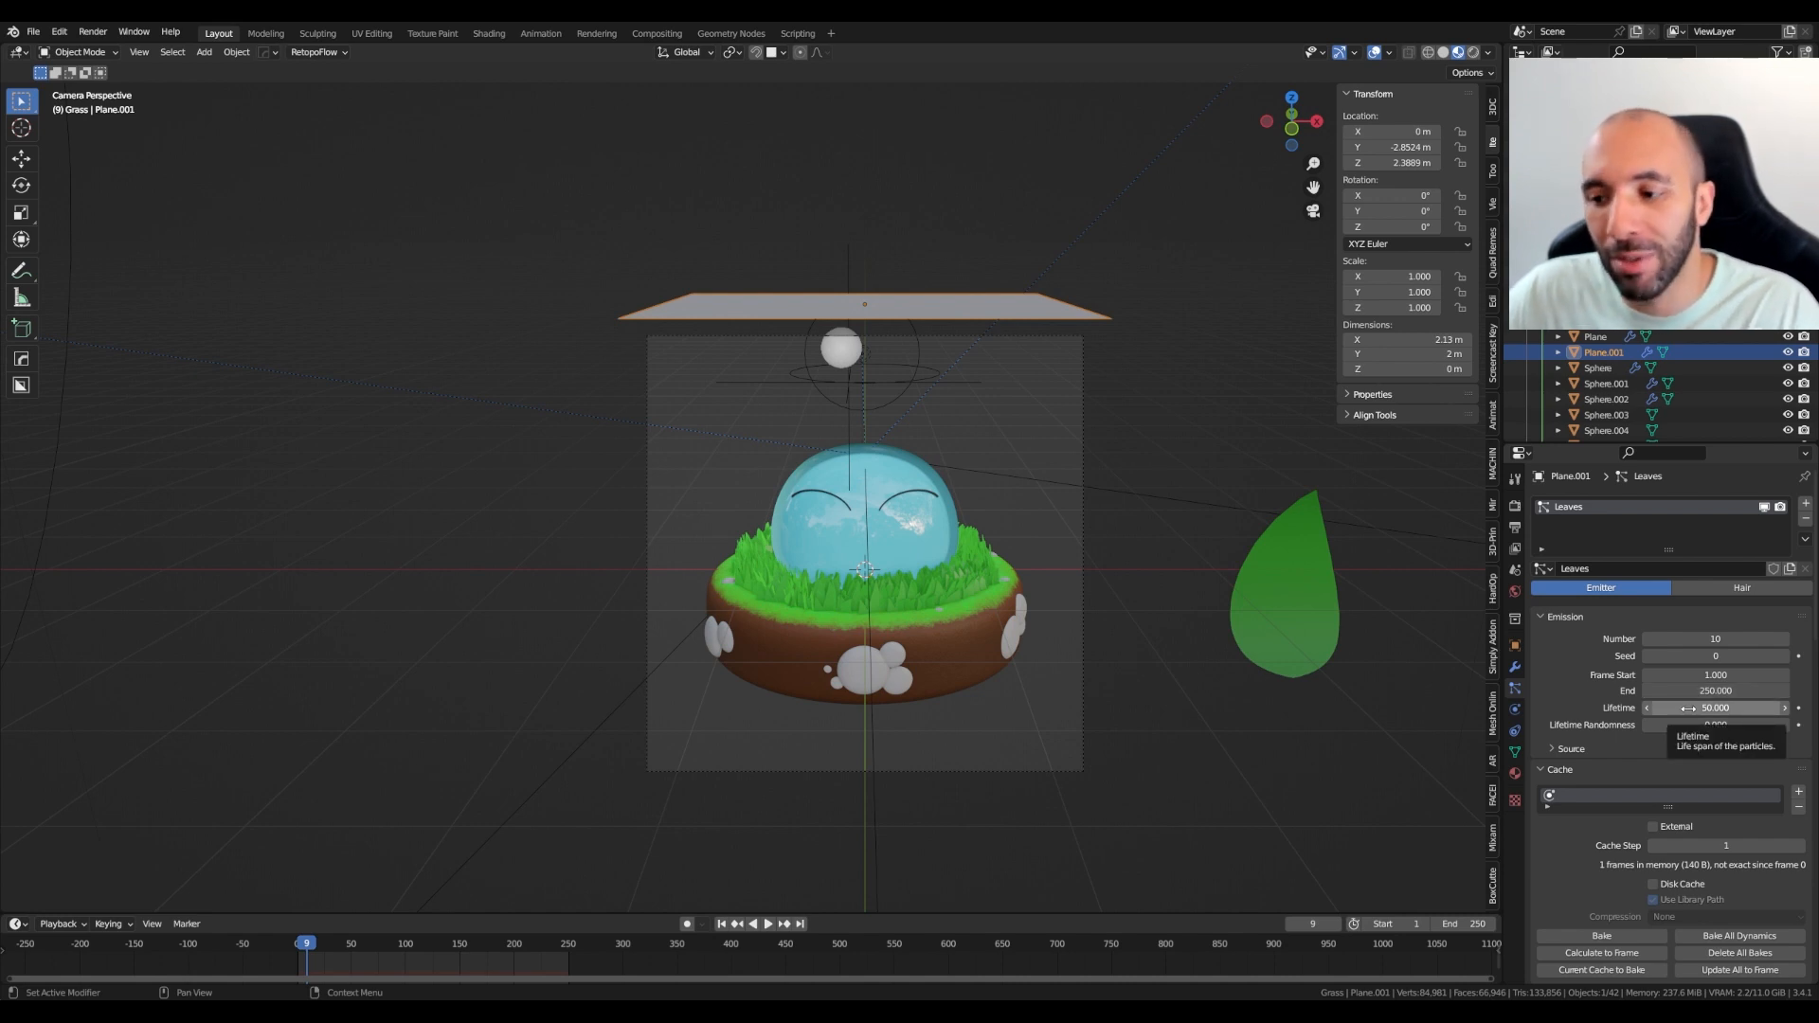
# Rewind to frame 0 and play the animation, watching from an angled view which way the particles leave the plane
pyautogui.press('Left')
pyautogui.press('Left')
pyautogui.press('Left')
pyautogui.press('Left')
pyautogui.press('Left')
pyautogui.press('Left')
pyautogui.press('Left')
pyautogui.press('Left')
pyautogui.press('Left')
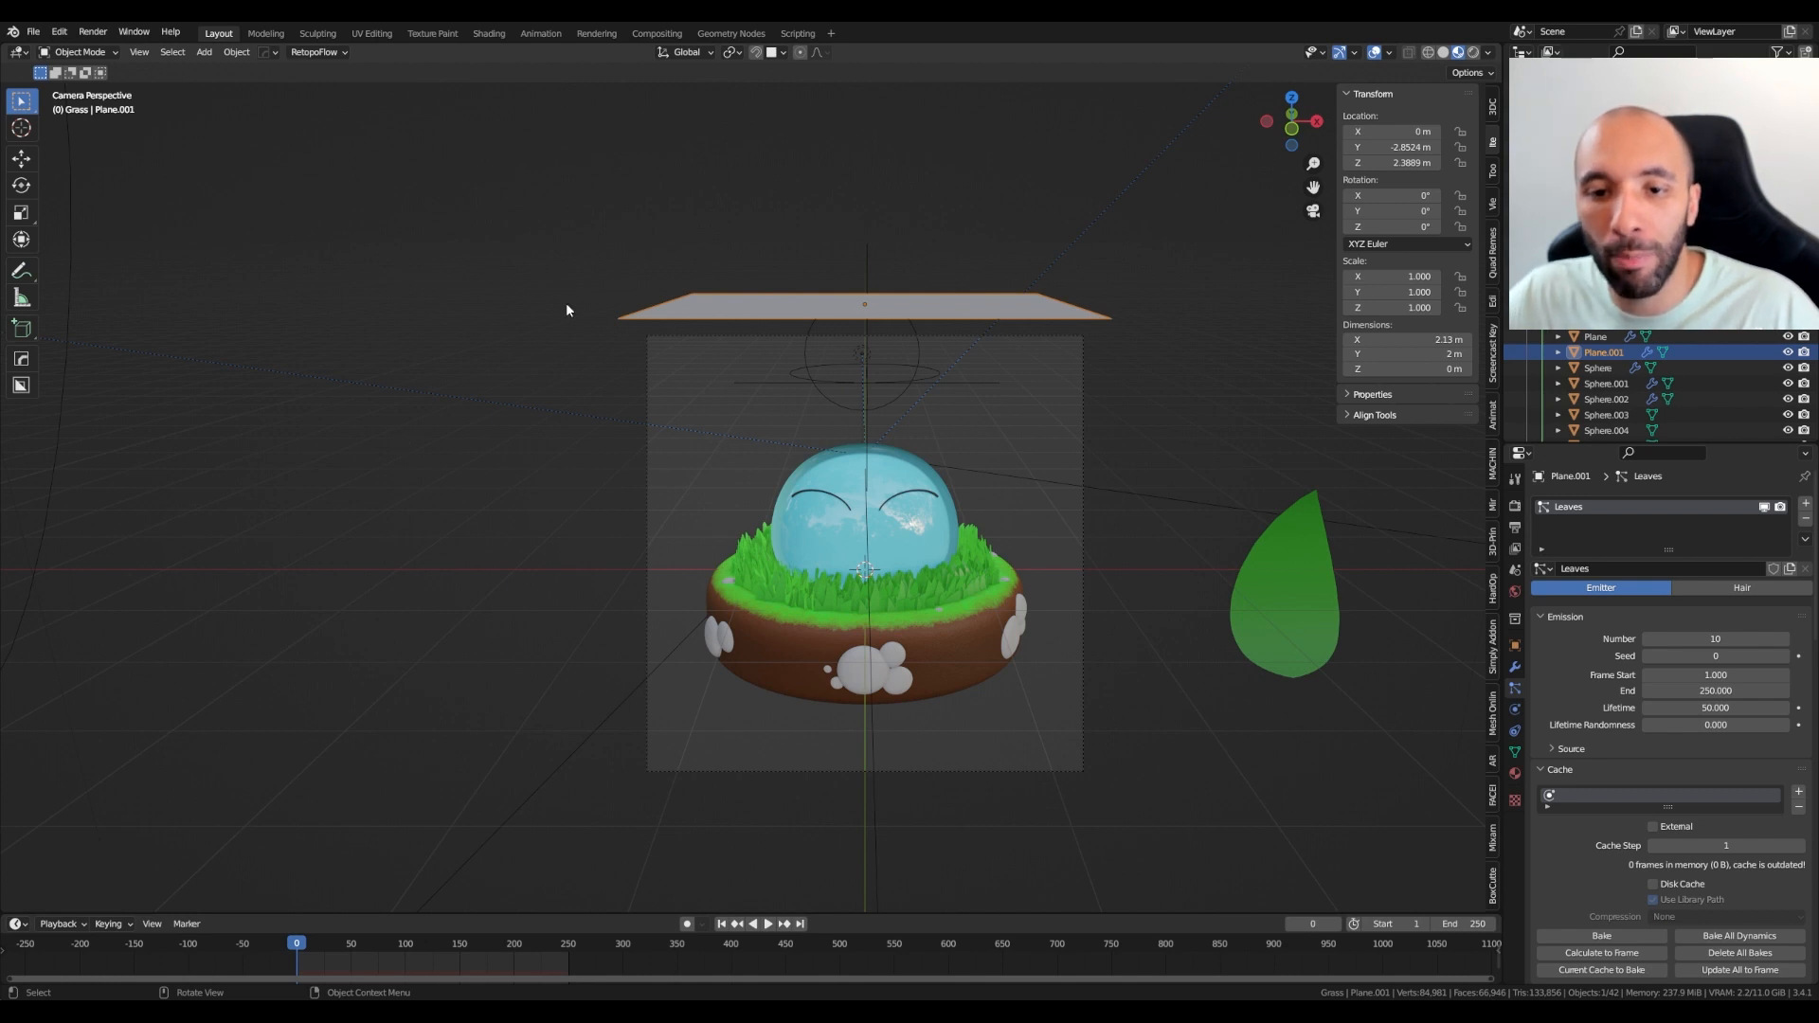
pyautogui.press('space')
pyautogui.moveTo(794, 326); pyautogui.dragTo(606, 253, button='middle')
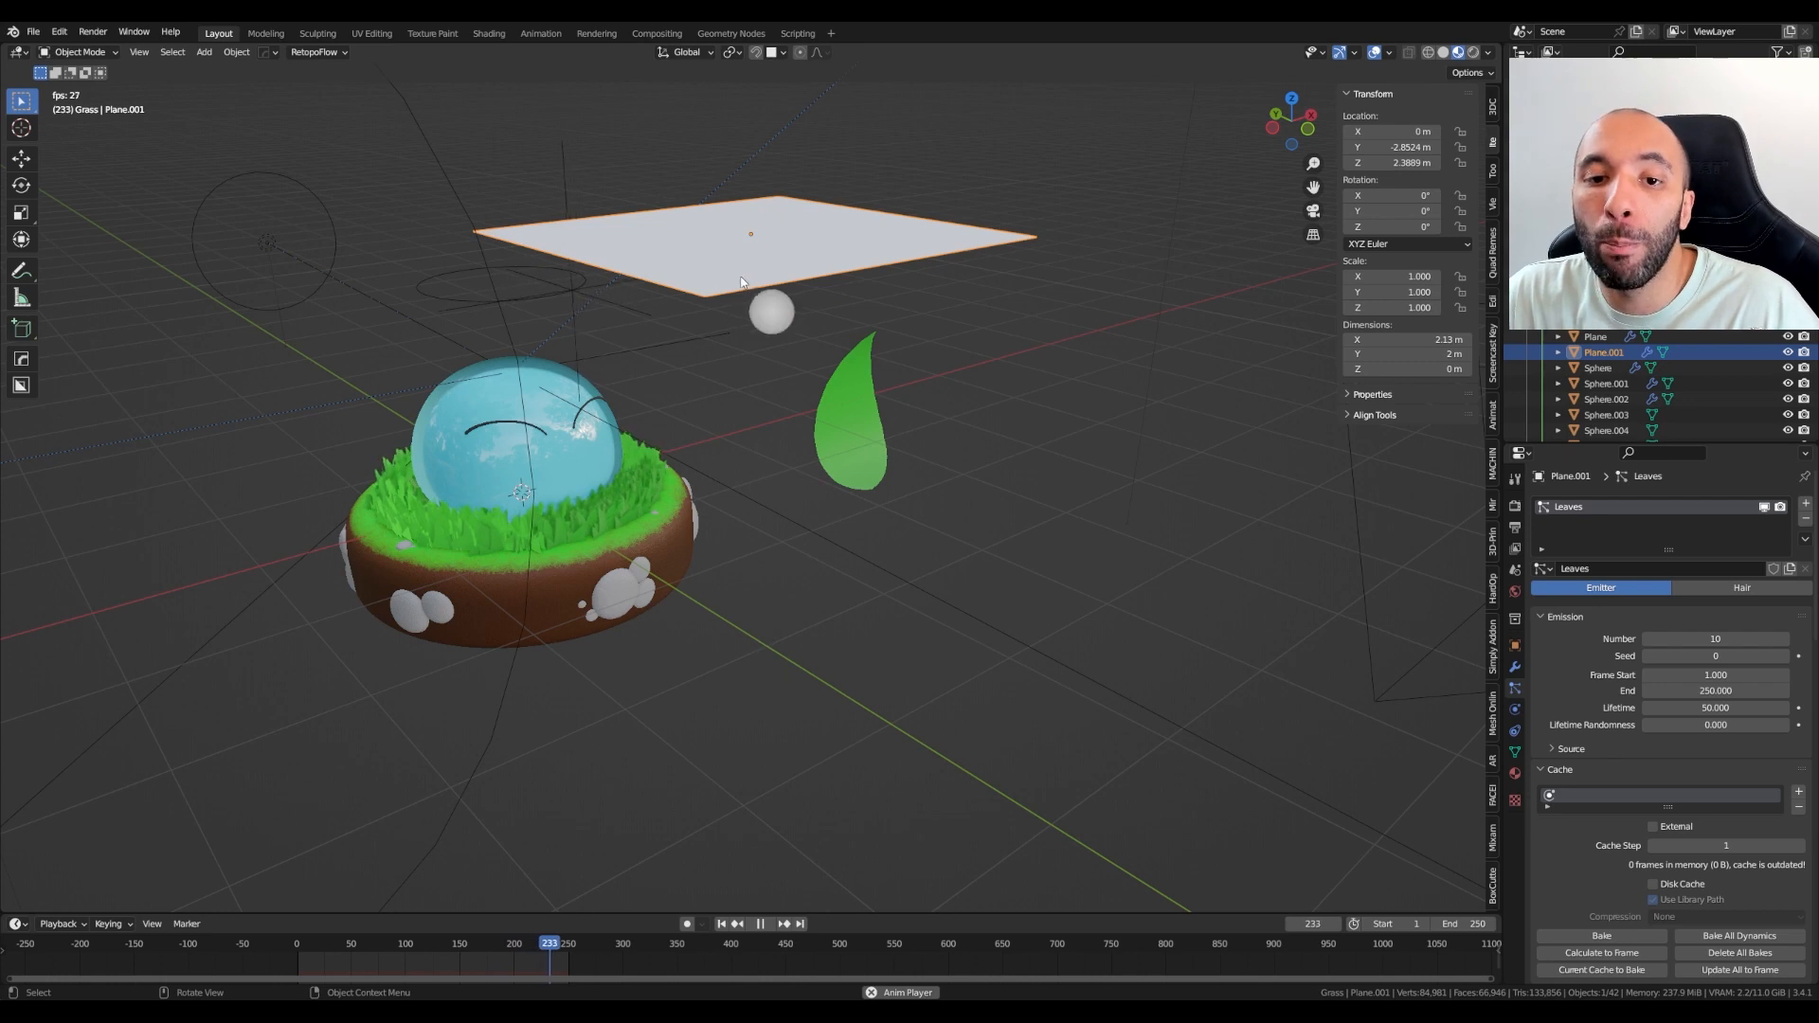
pyautogui.moveTo(743, 281); pyautogui.dragTo(783, 290, button='middle')
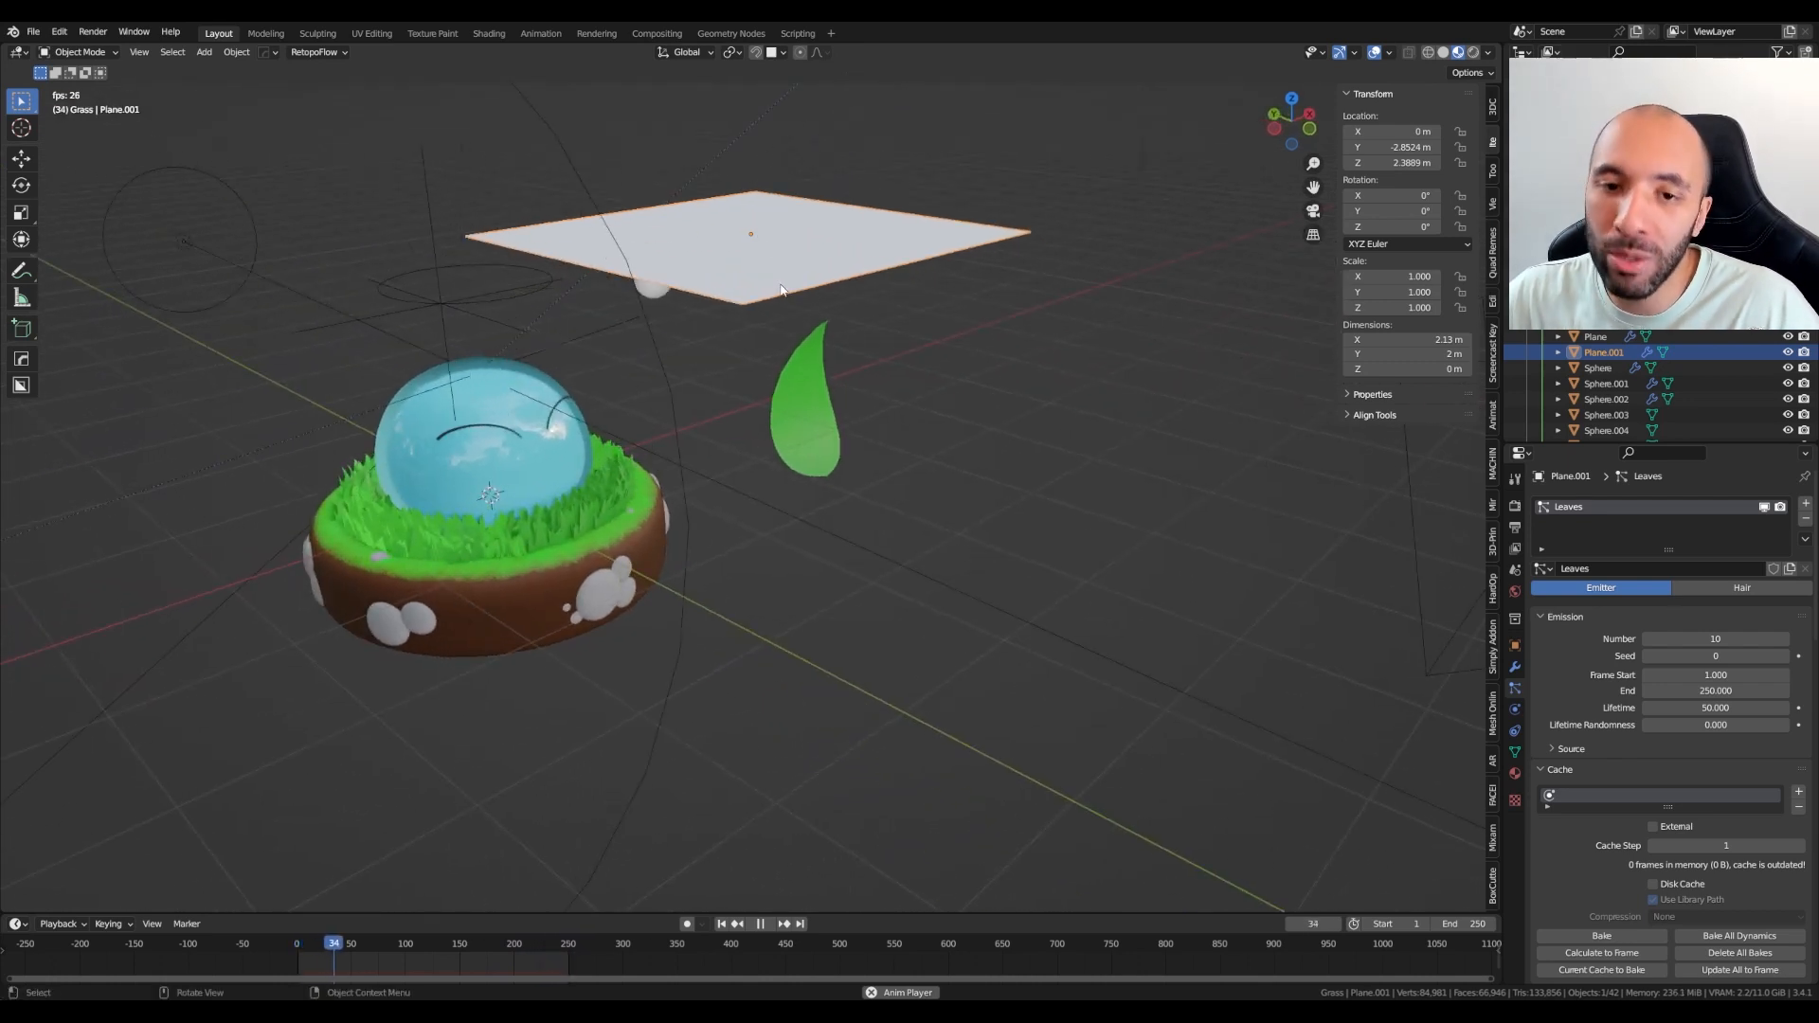
pyautogui.press('space')
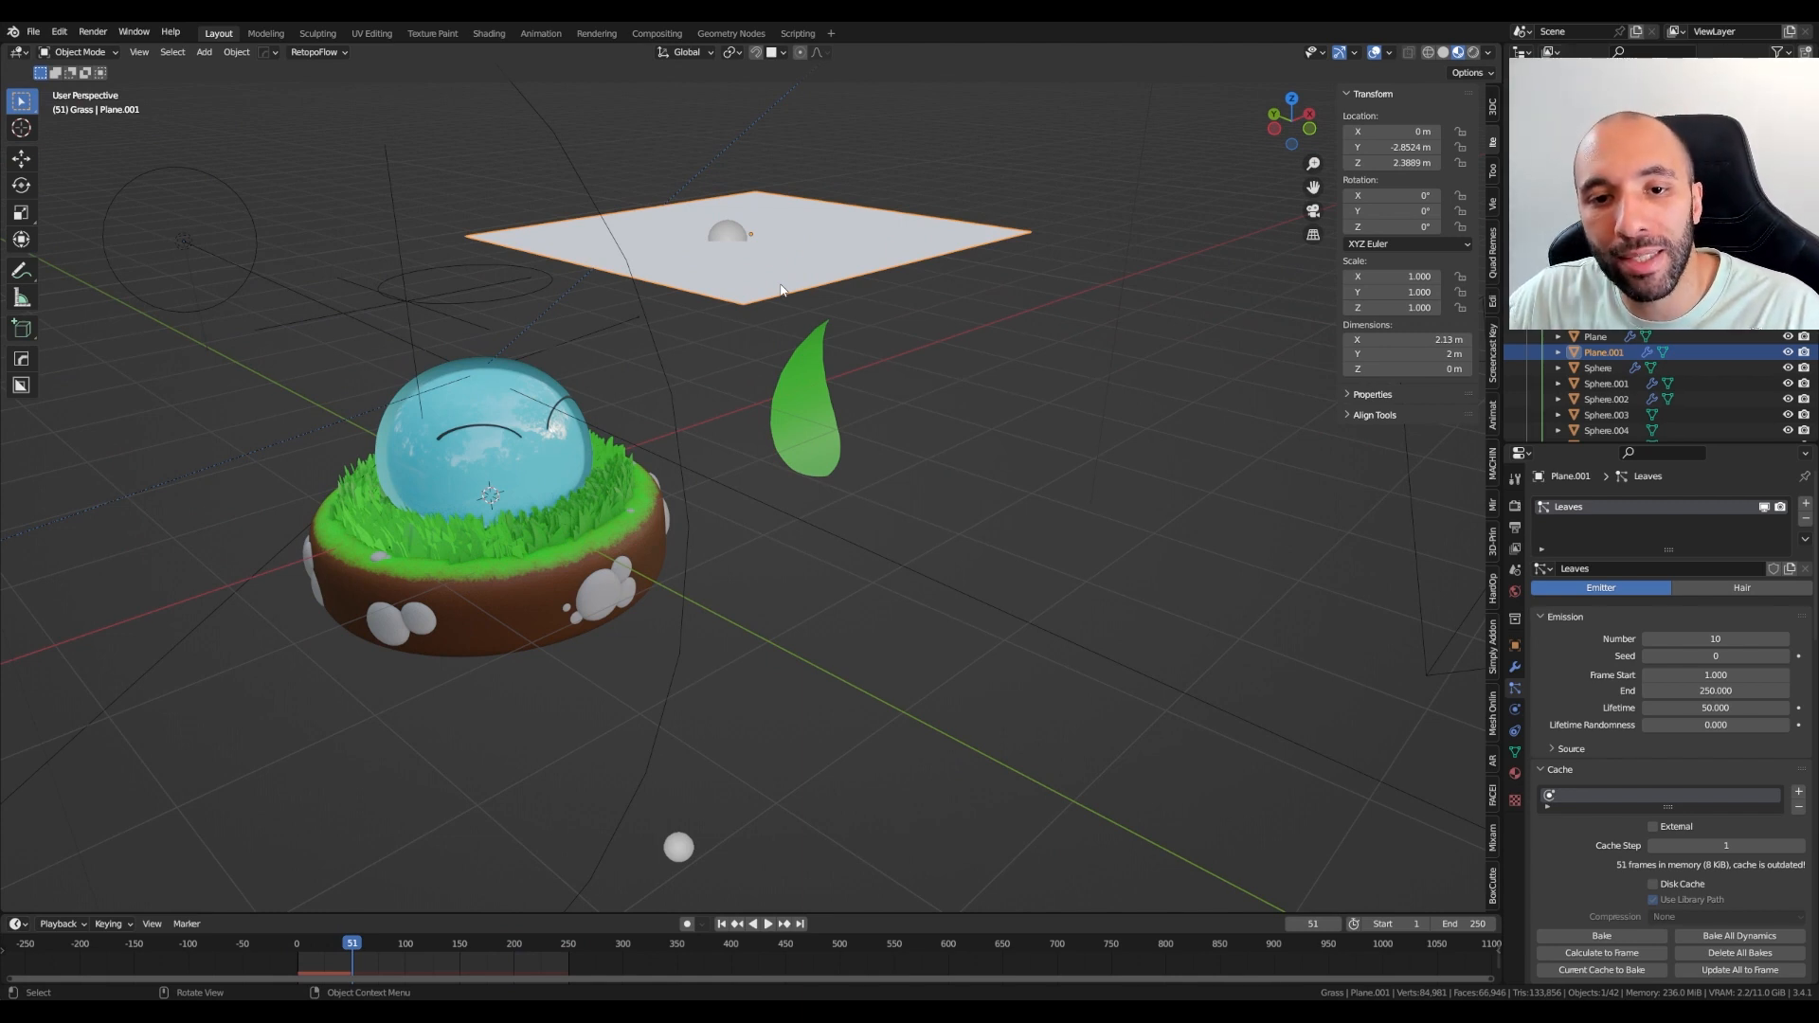
# Enable the Face Orientation overlay and inspect the emitter plane's normals from above and below
pyautogui.moveTo(782, 258); pyautogui.dragTo(748, 285, button='middle')
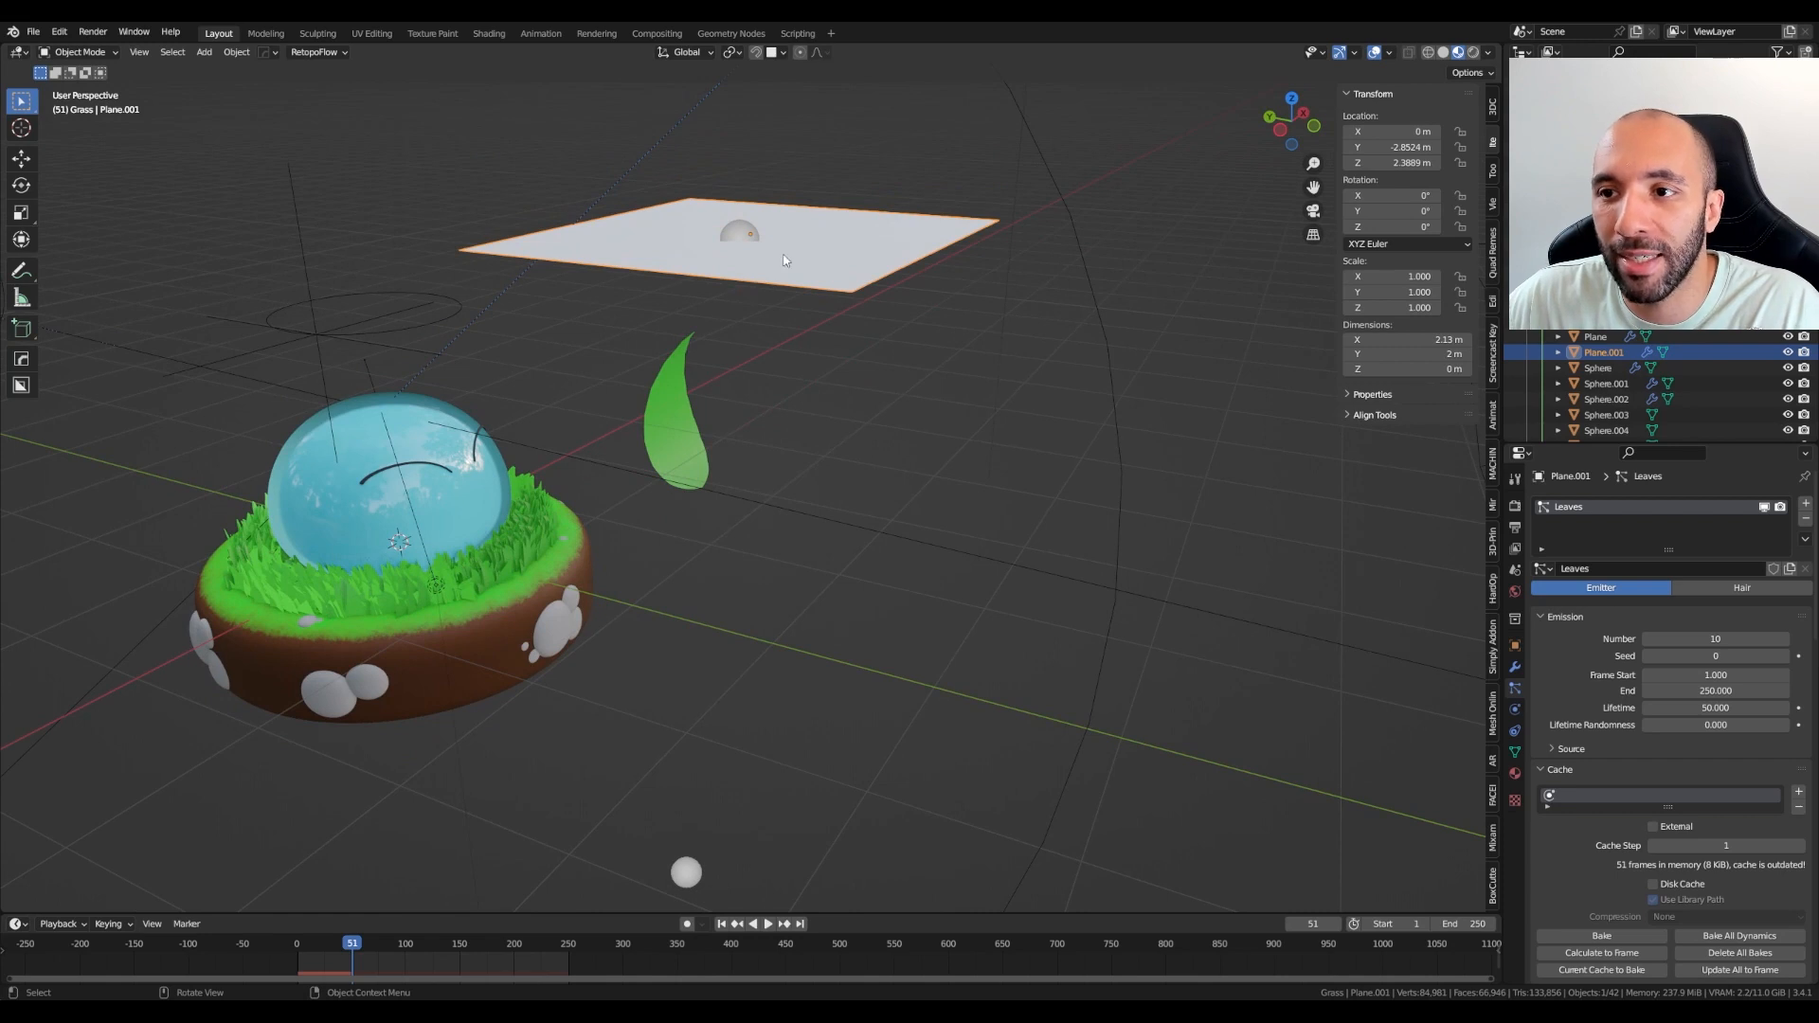
pyautogui.click(1390, 52)
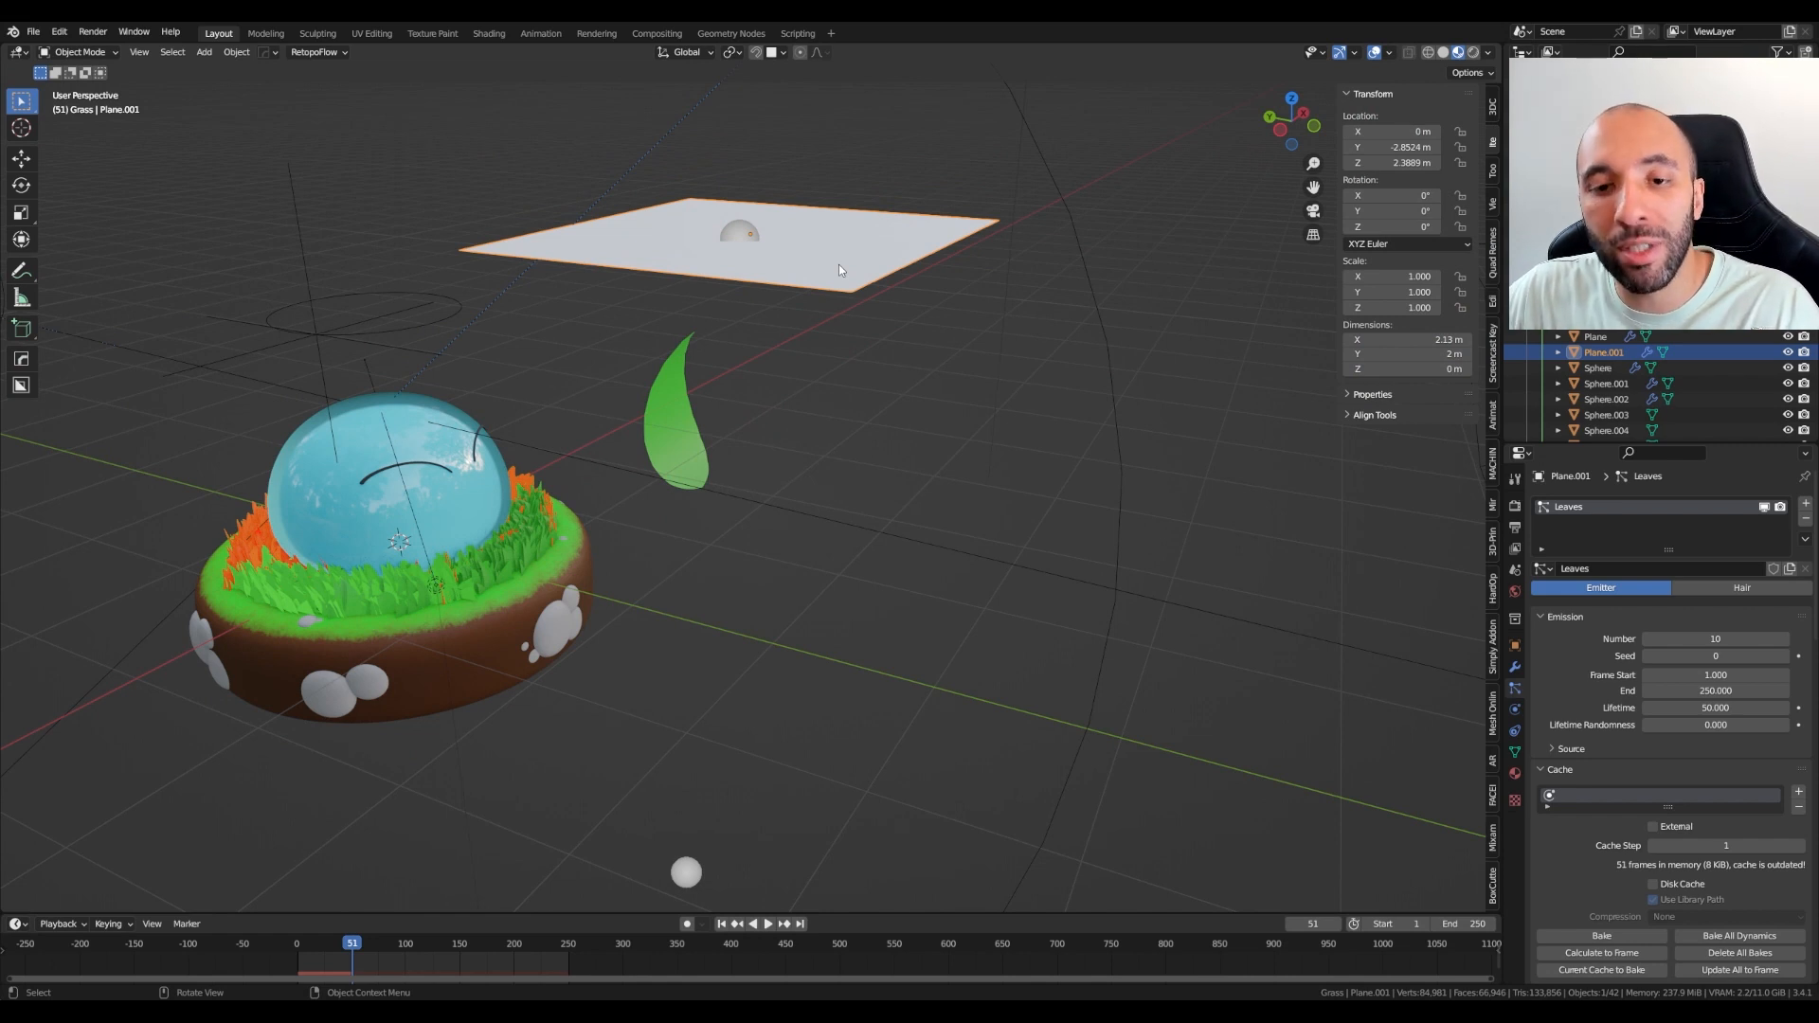
pyautogui.moveTo(838, 264)
pyautogui.mouseDown(button='middle')
pyautogui.moveTo(858, 293)
pyautogui.moveTo(853, 254)
pyautogui.mouseUp(button='middle')
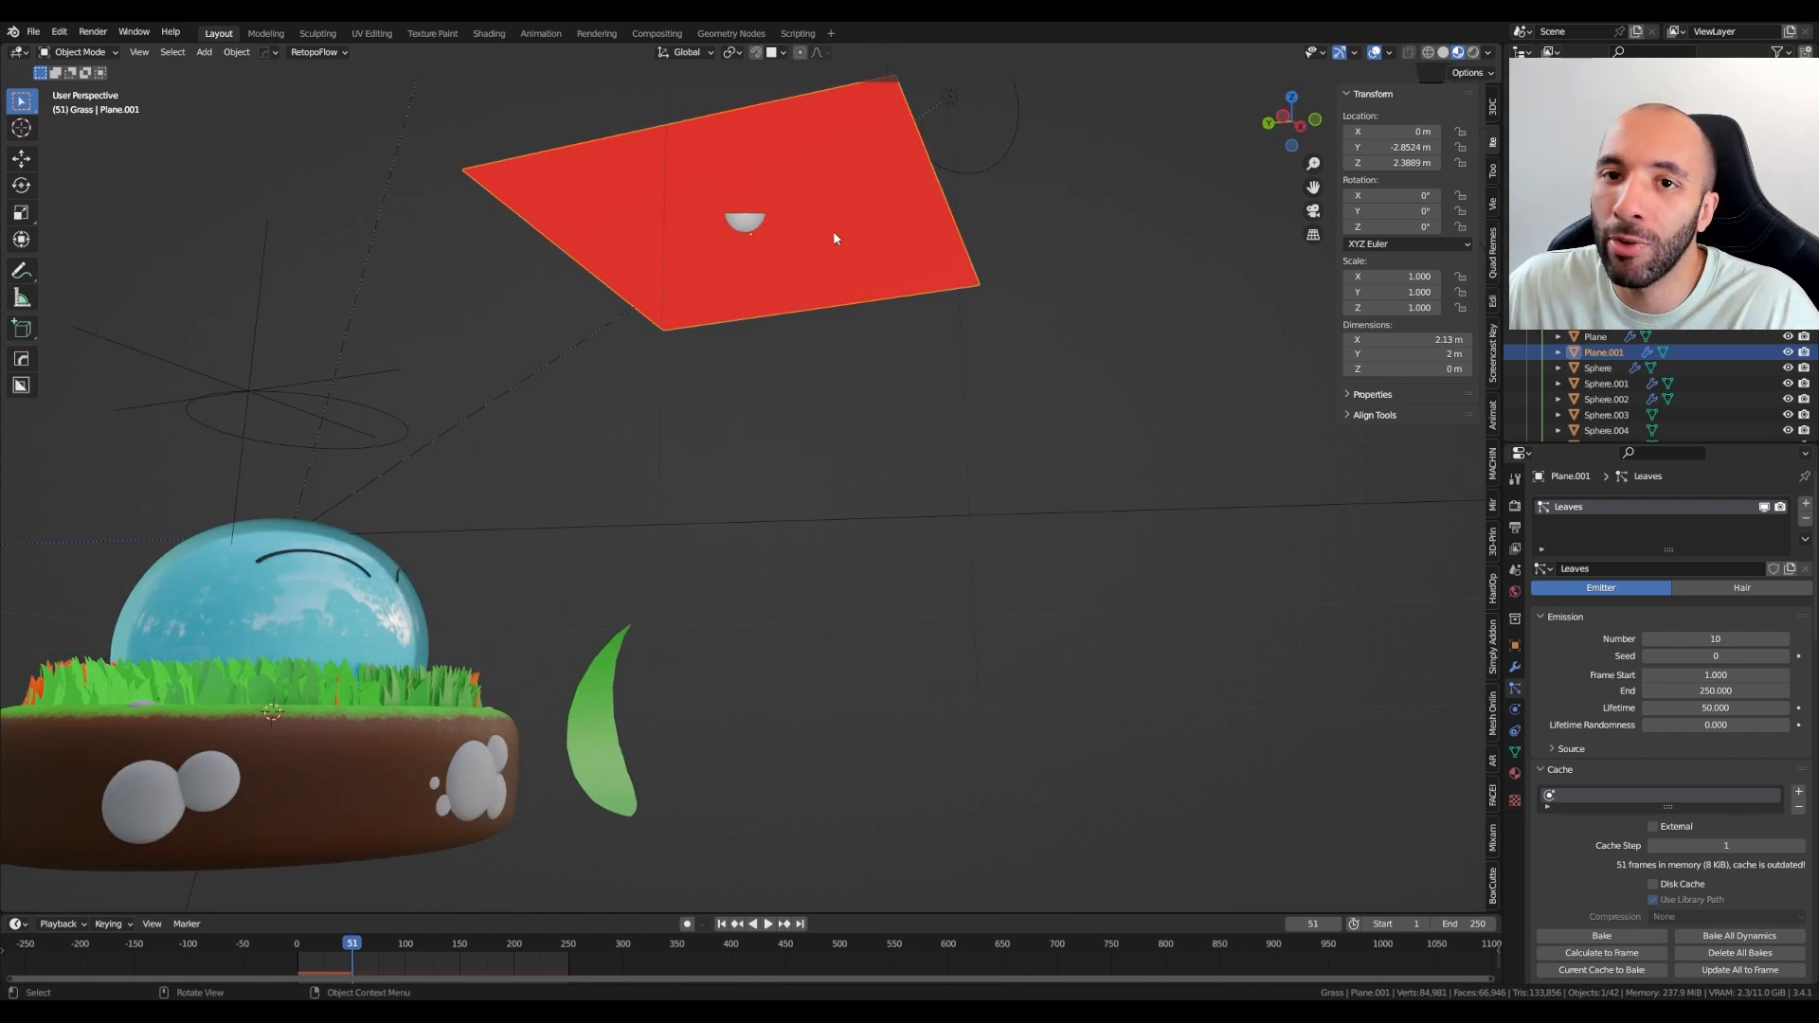
pyautogui.moveTo(835, 193); pyautogui.dragTo(830, 250, button='middle')
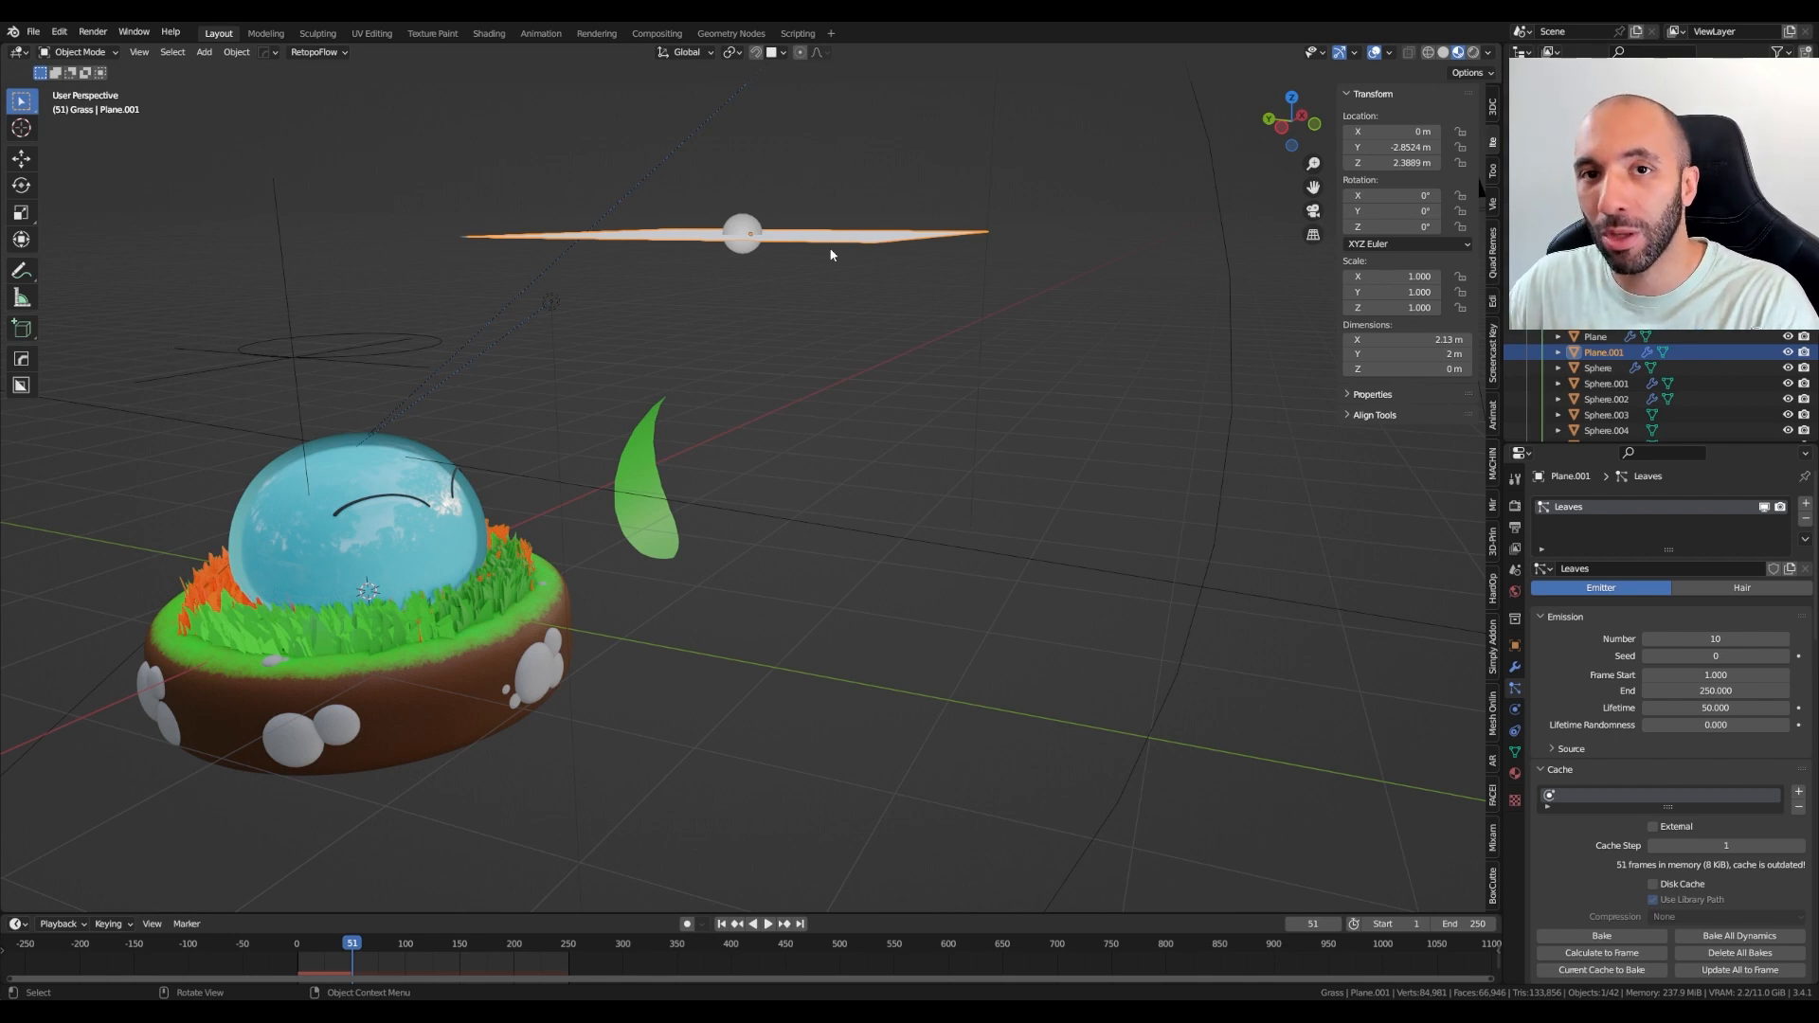
pyautogui.moveTo(821, 251); pyautogui.dragTo(828, 269, button='middle')
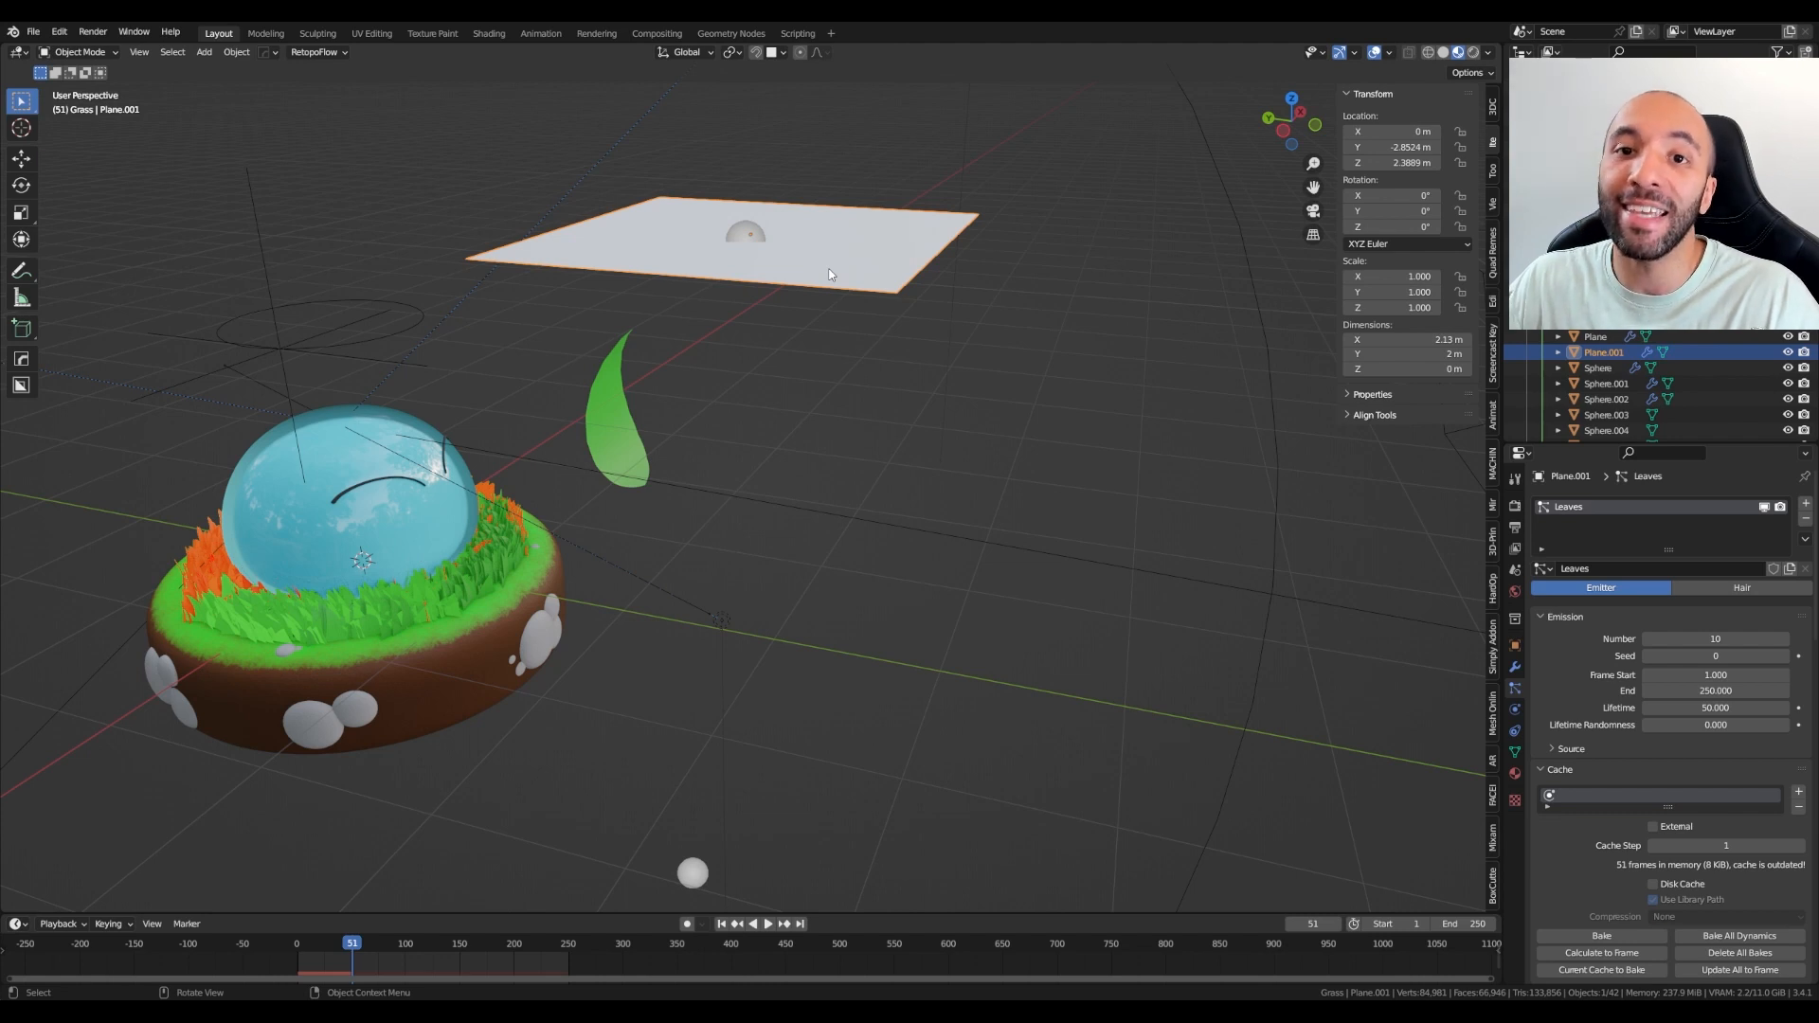
pyautogui.moveTo(752, 250); pyautogui.dragTo(759, 202, button='middle')
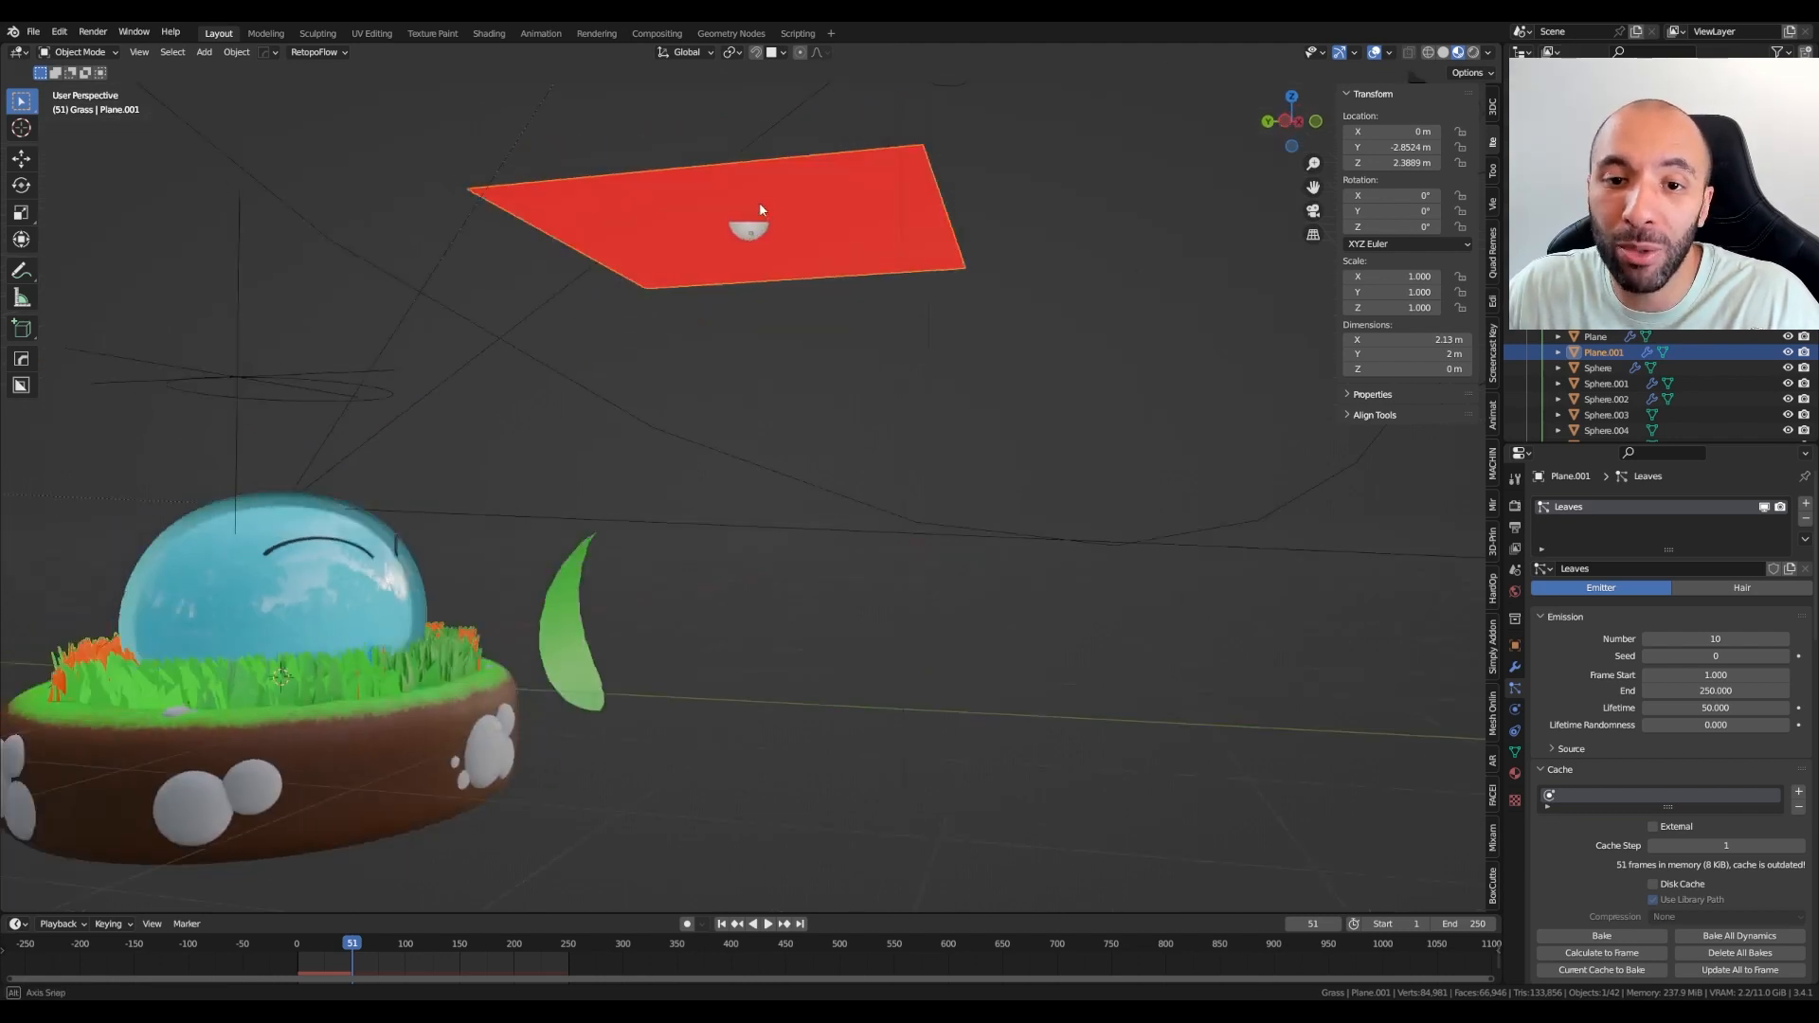
pyautogui.scroll(-5, 673, 260)
pyautogui.moveTo(673, 259); pyautogui.dragTo(773, 275, button='middle')
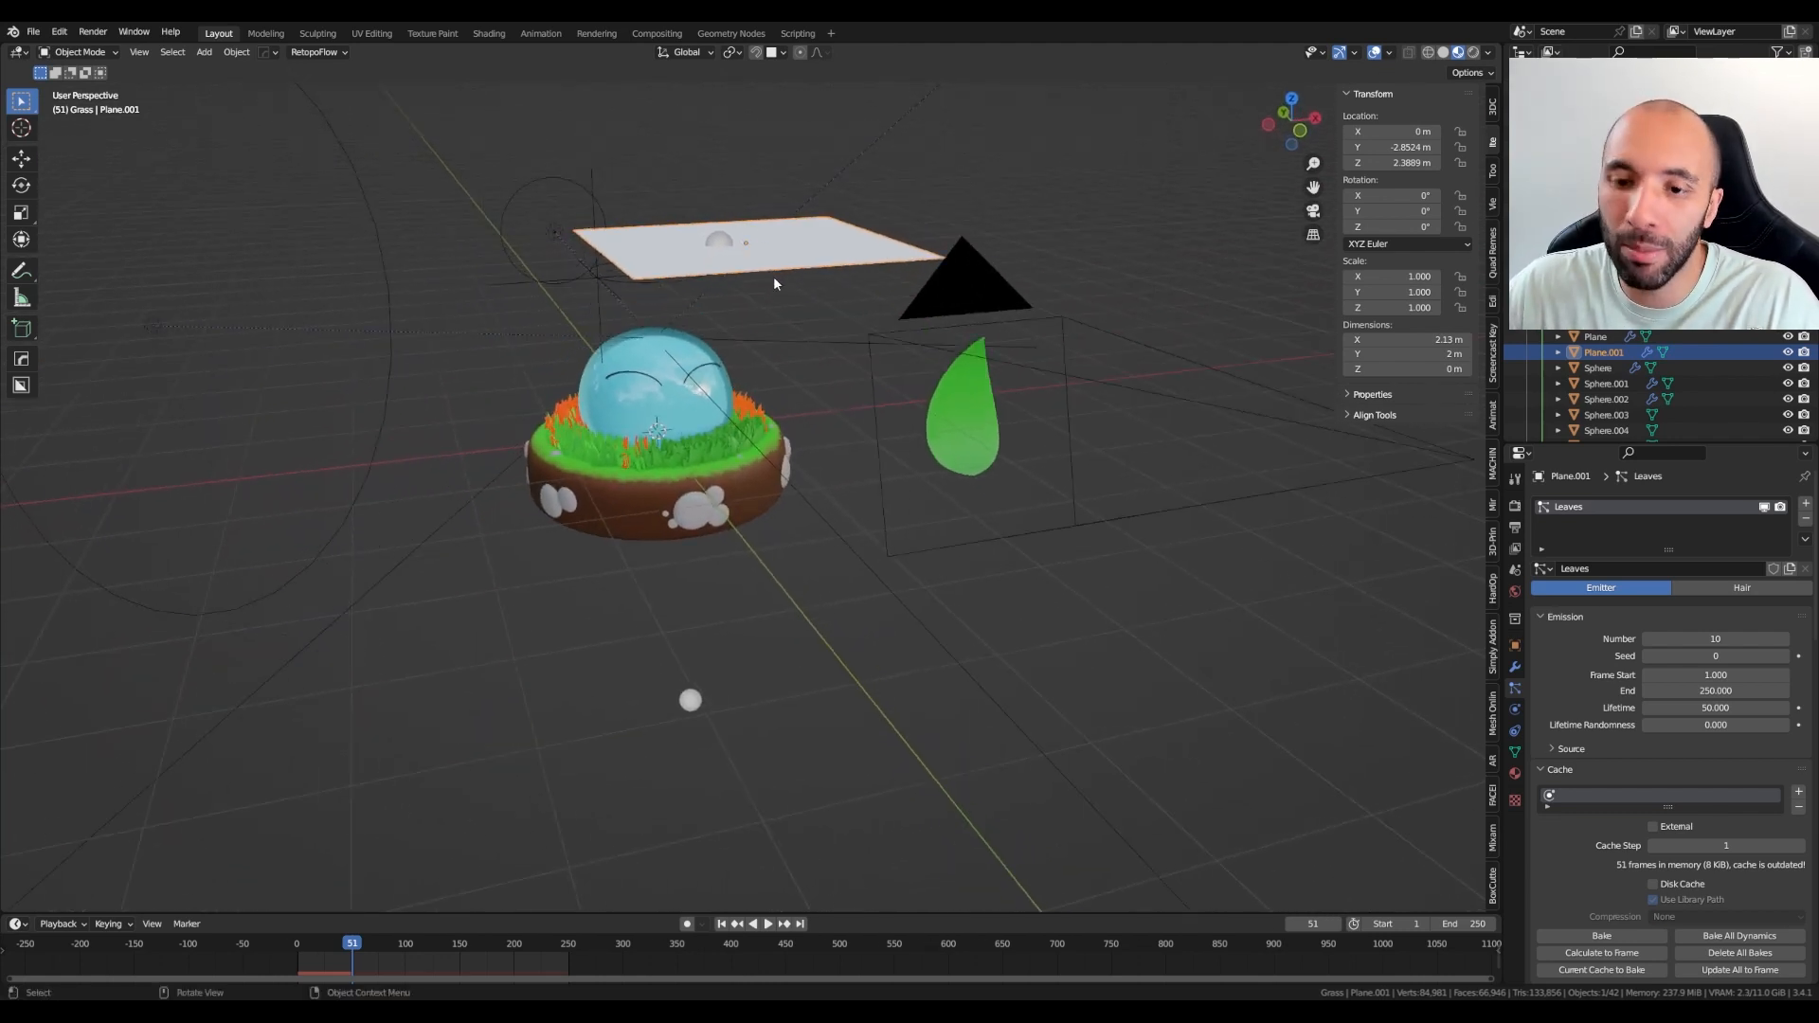
# Rotate the emitter plane 180° about the Y axis and check its flipped face orientation
pyautogui.write('ry')
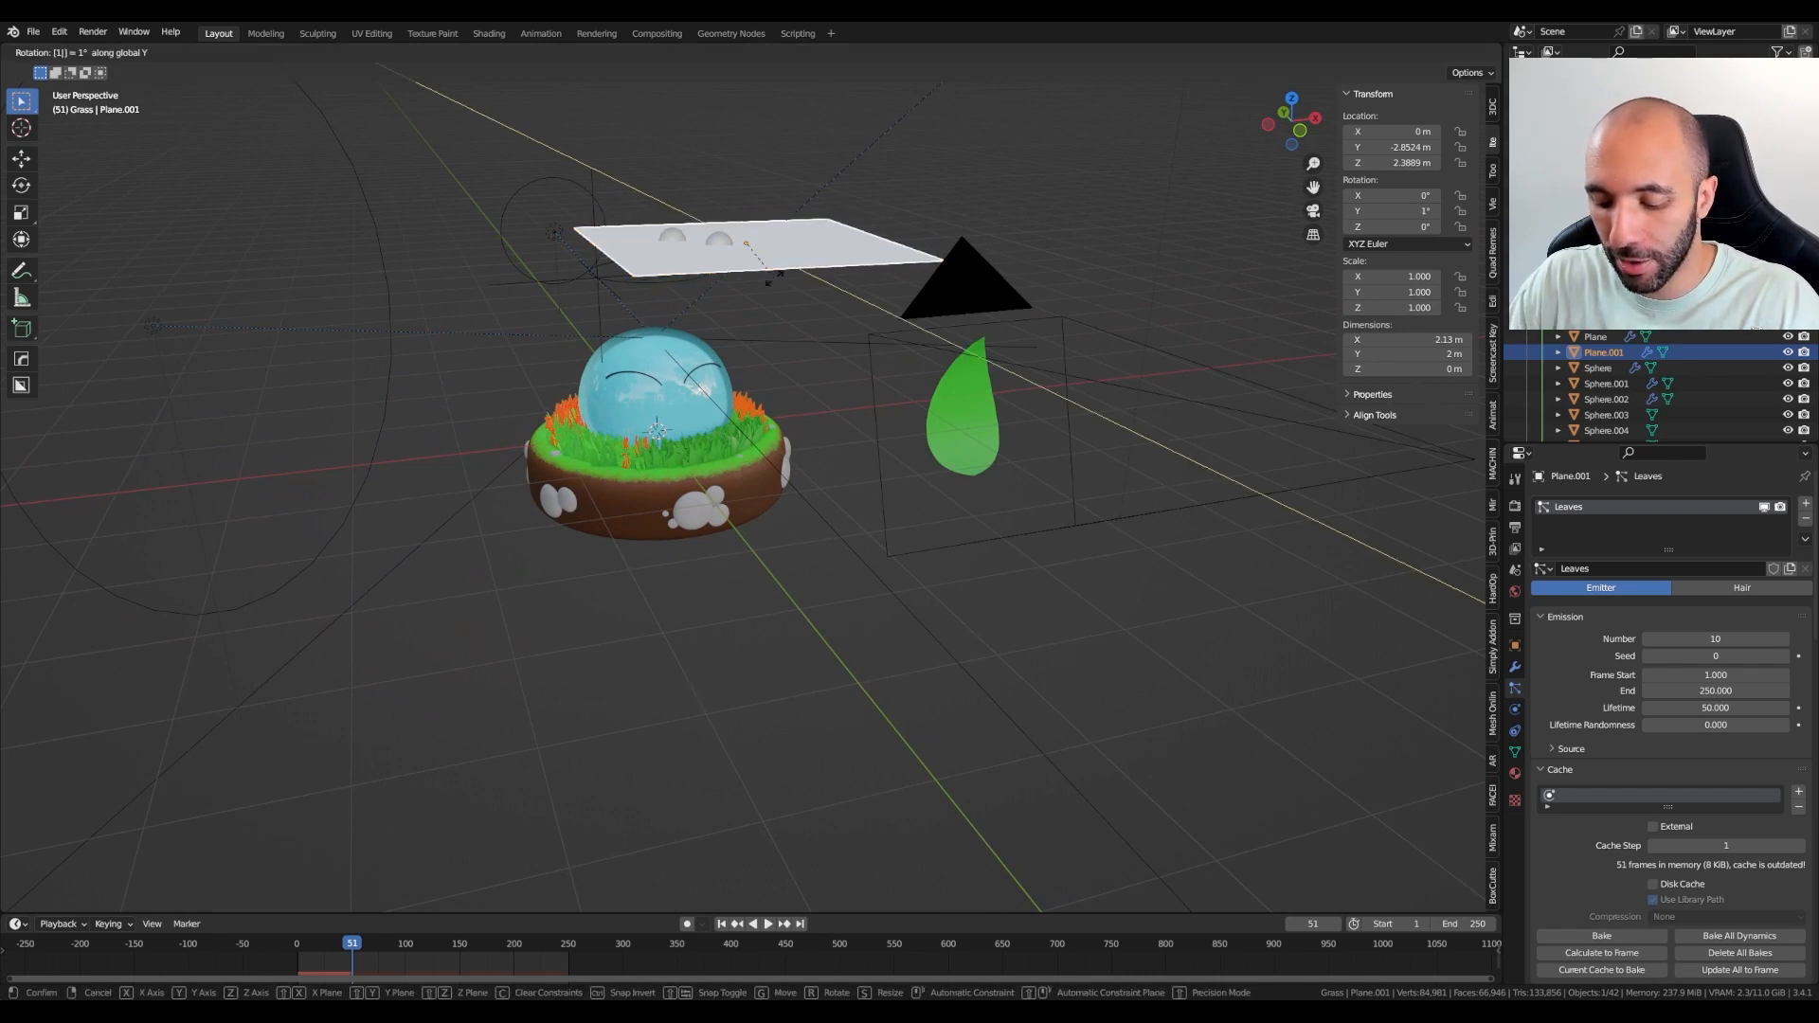
pyautogui.write('180')
pyautogui.press('Return')
pyautogui.moveTo(774, 278); pyautogui.dragTo(799, 267, button='middle')
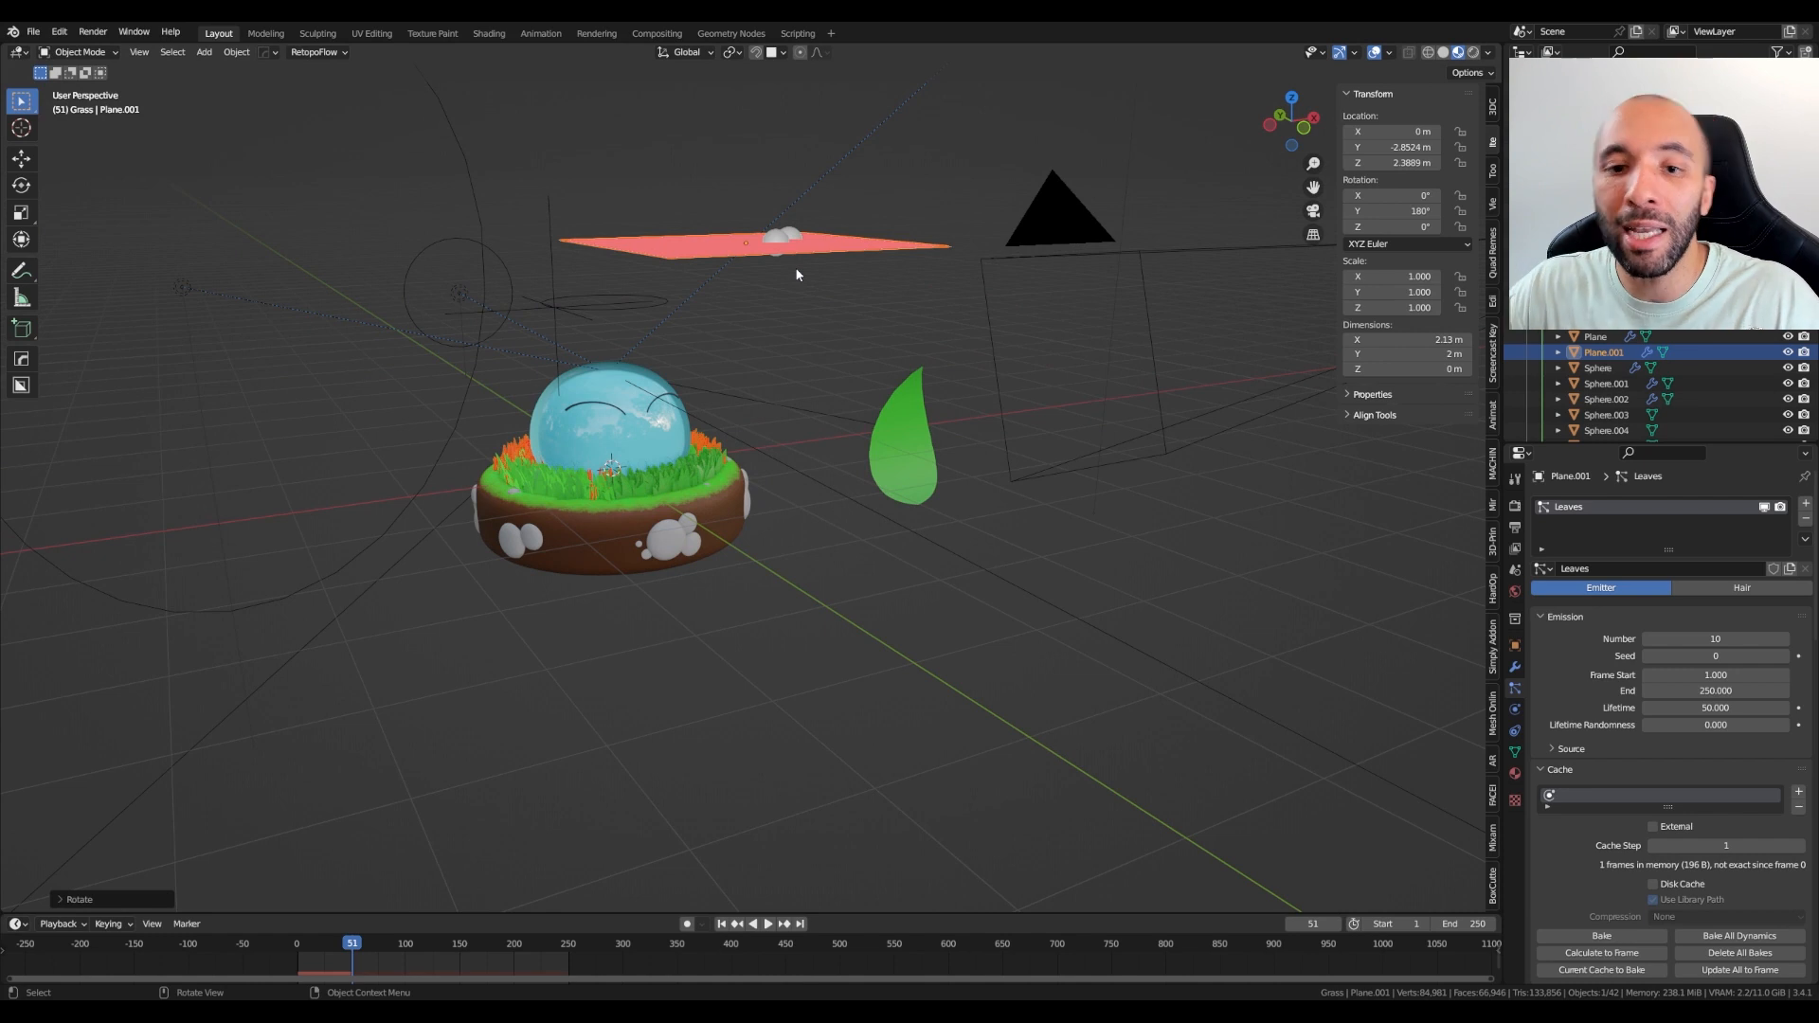
pyautogui.moveTo(872, 290); pyautogui.dragTo(885, 259, button='middle')
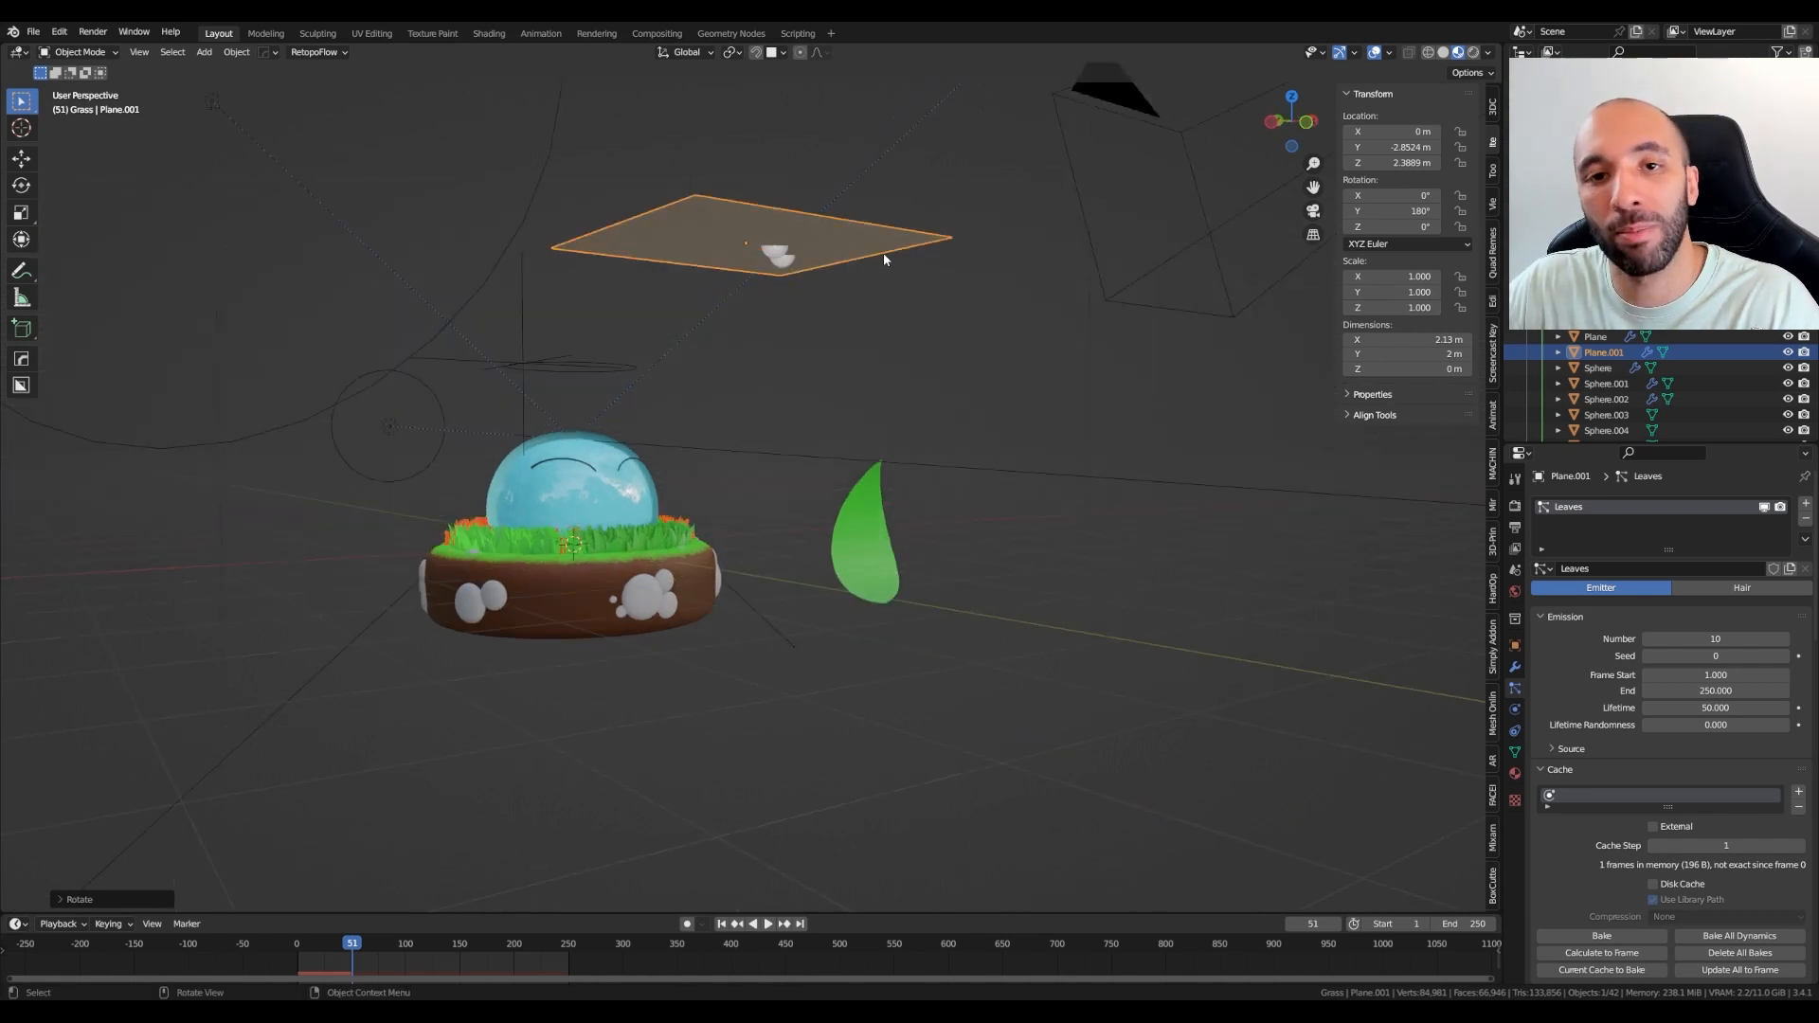
# Play the animation from frame 0 in the camera view and turn off the Face Orientation overlay
pyautogui.hotkey('shift', 'Left')
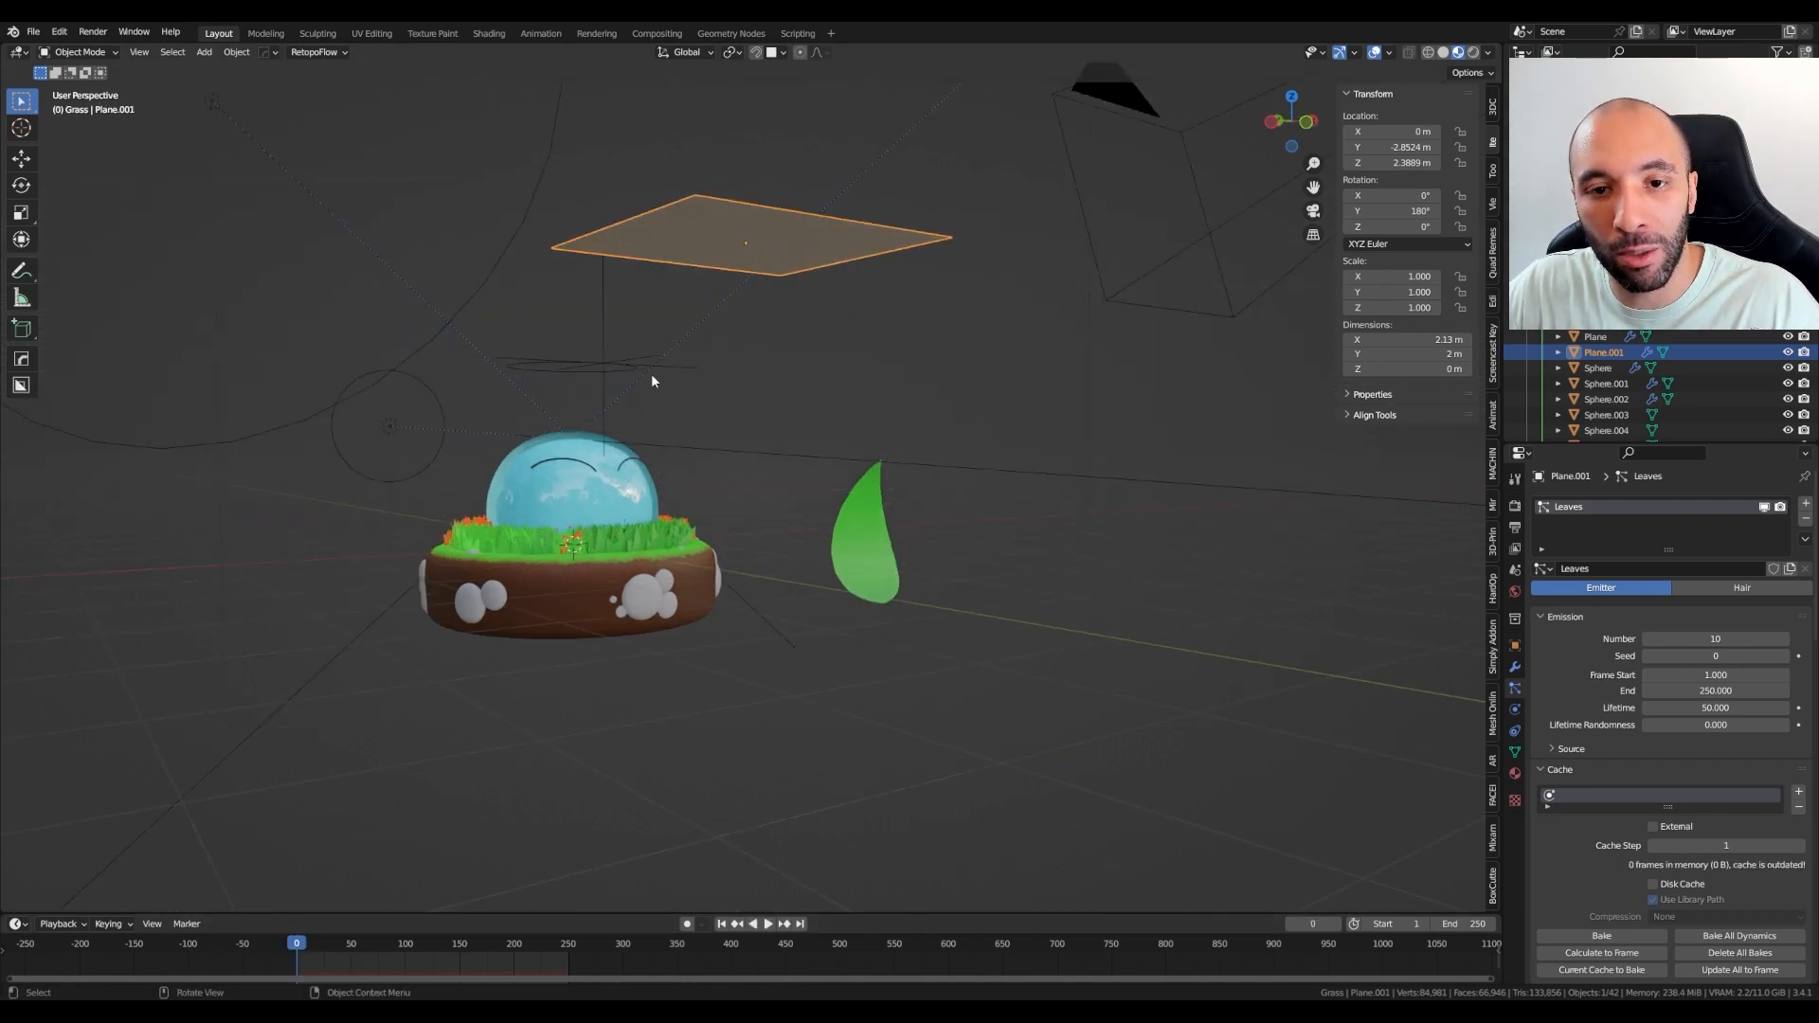
pyautogui.press('space')
pyautogui.moveTo(742, 333); pyautogui.dragTo(742, 327, button='middle')
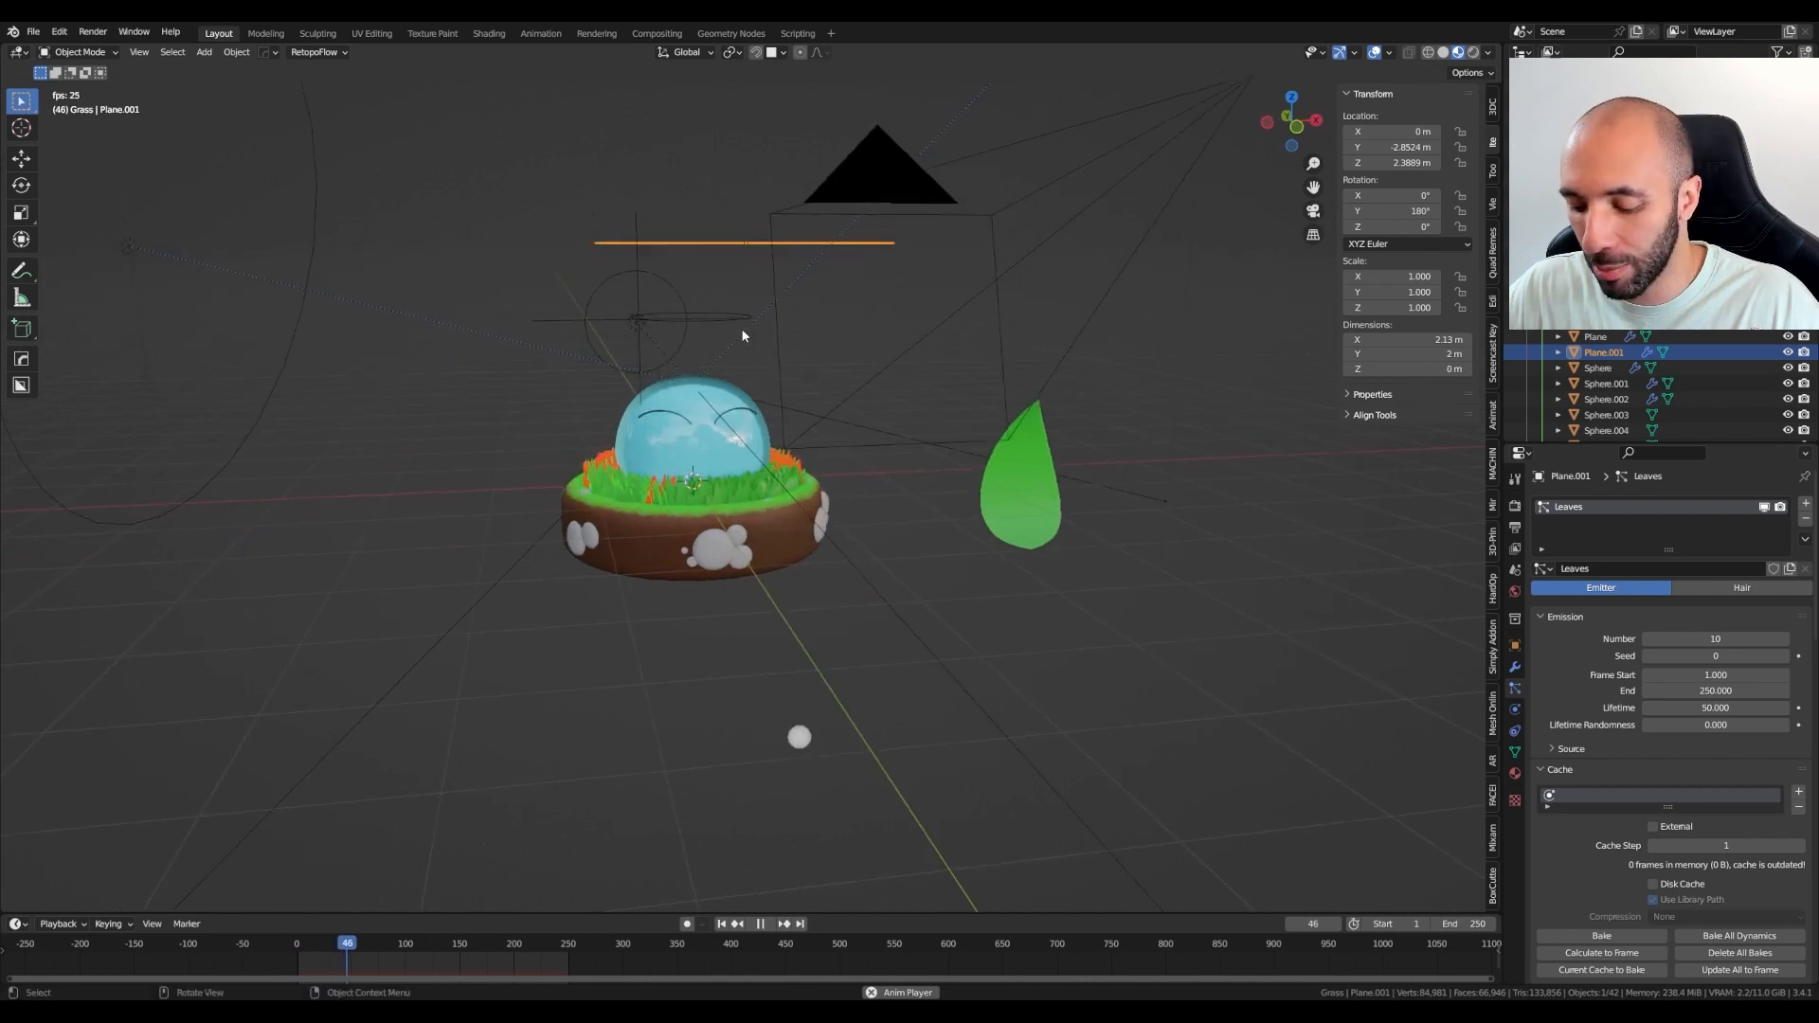
pyautogui.press('KP_1')
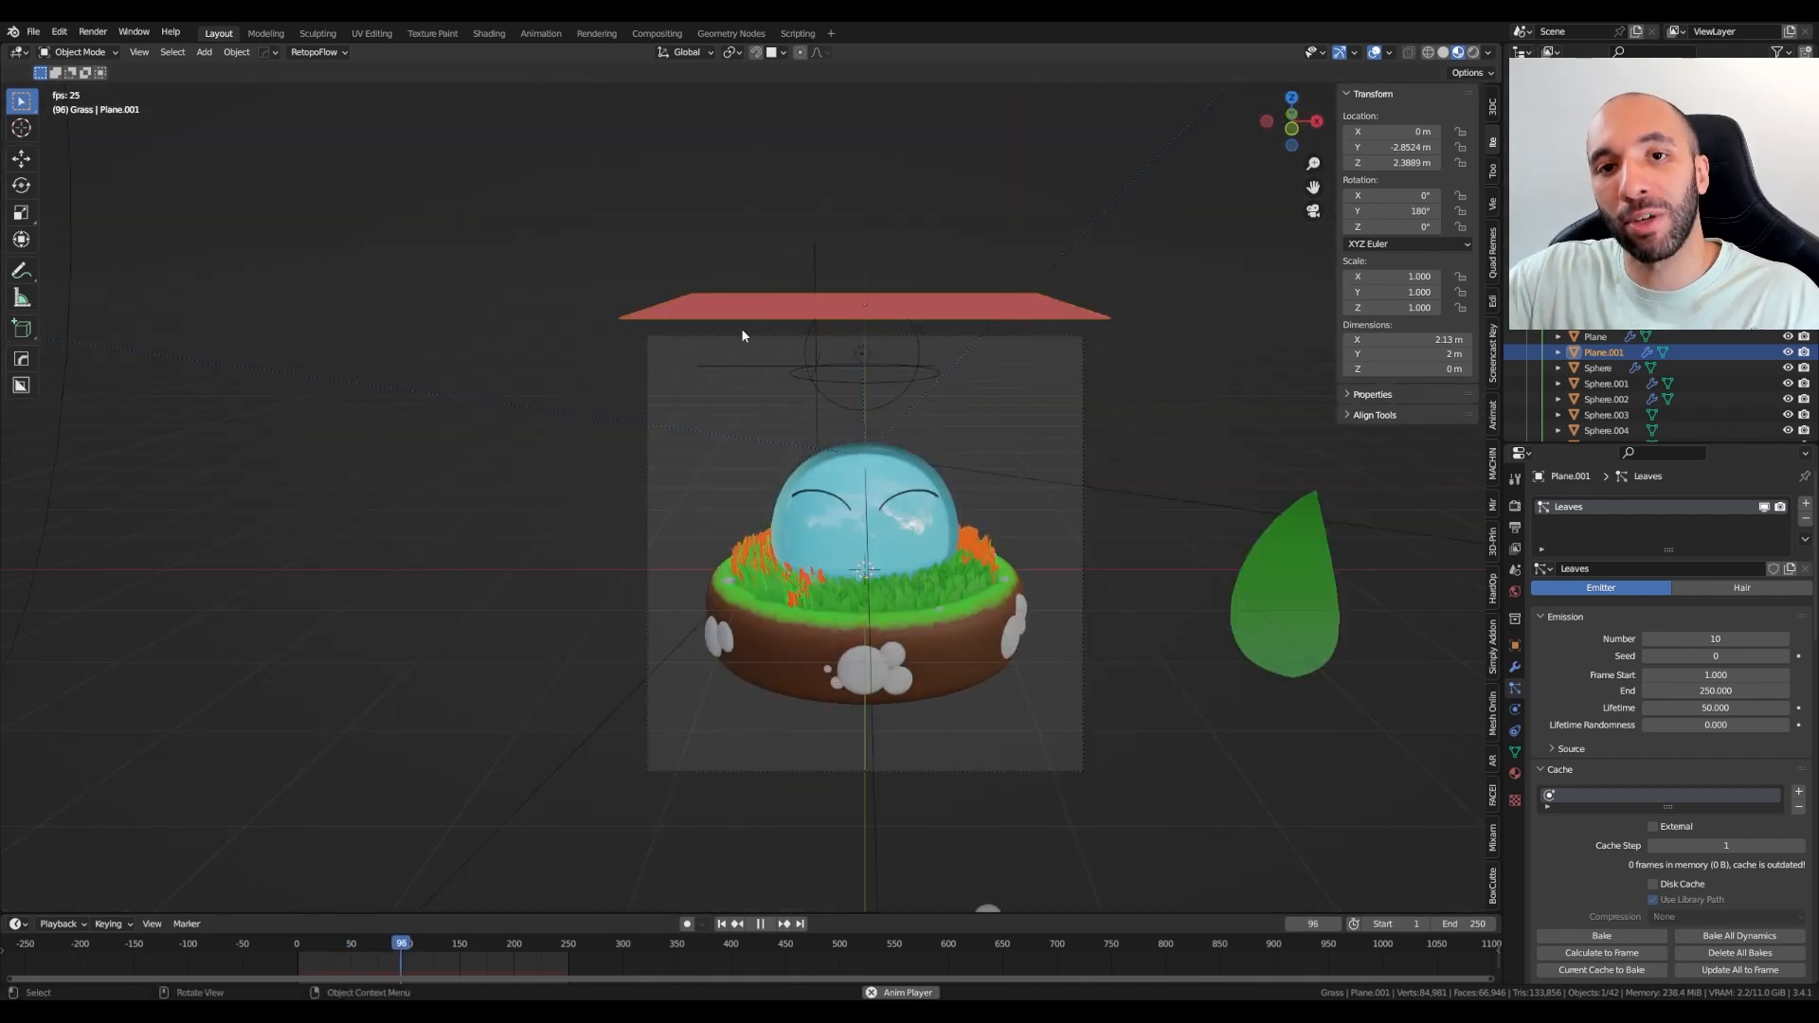
pyautogui.click(1390, 53)
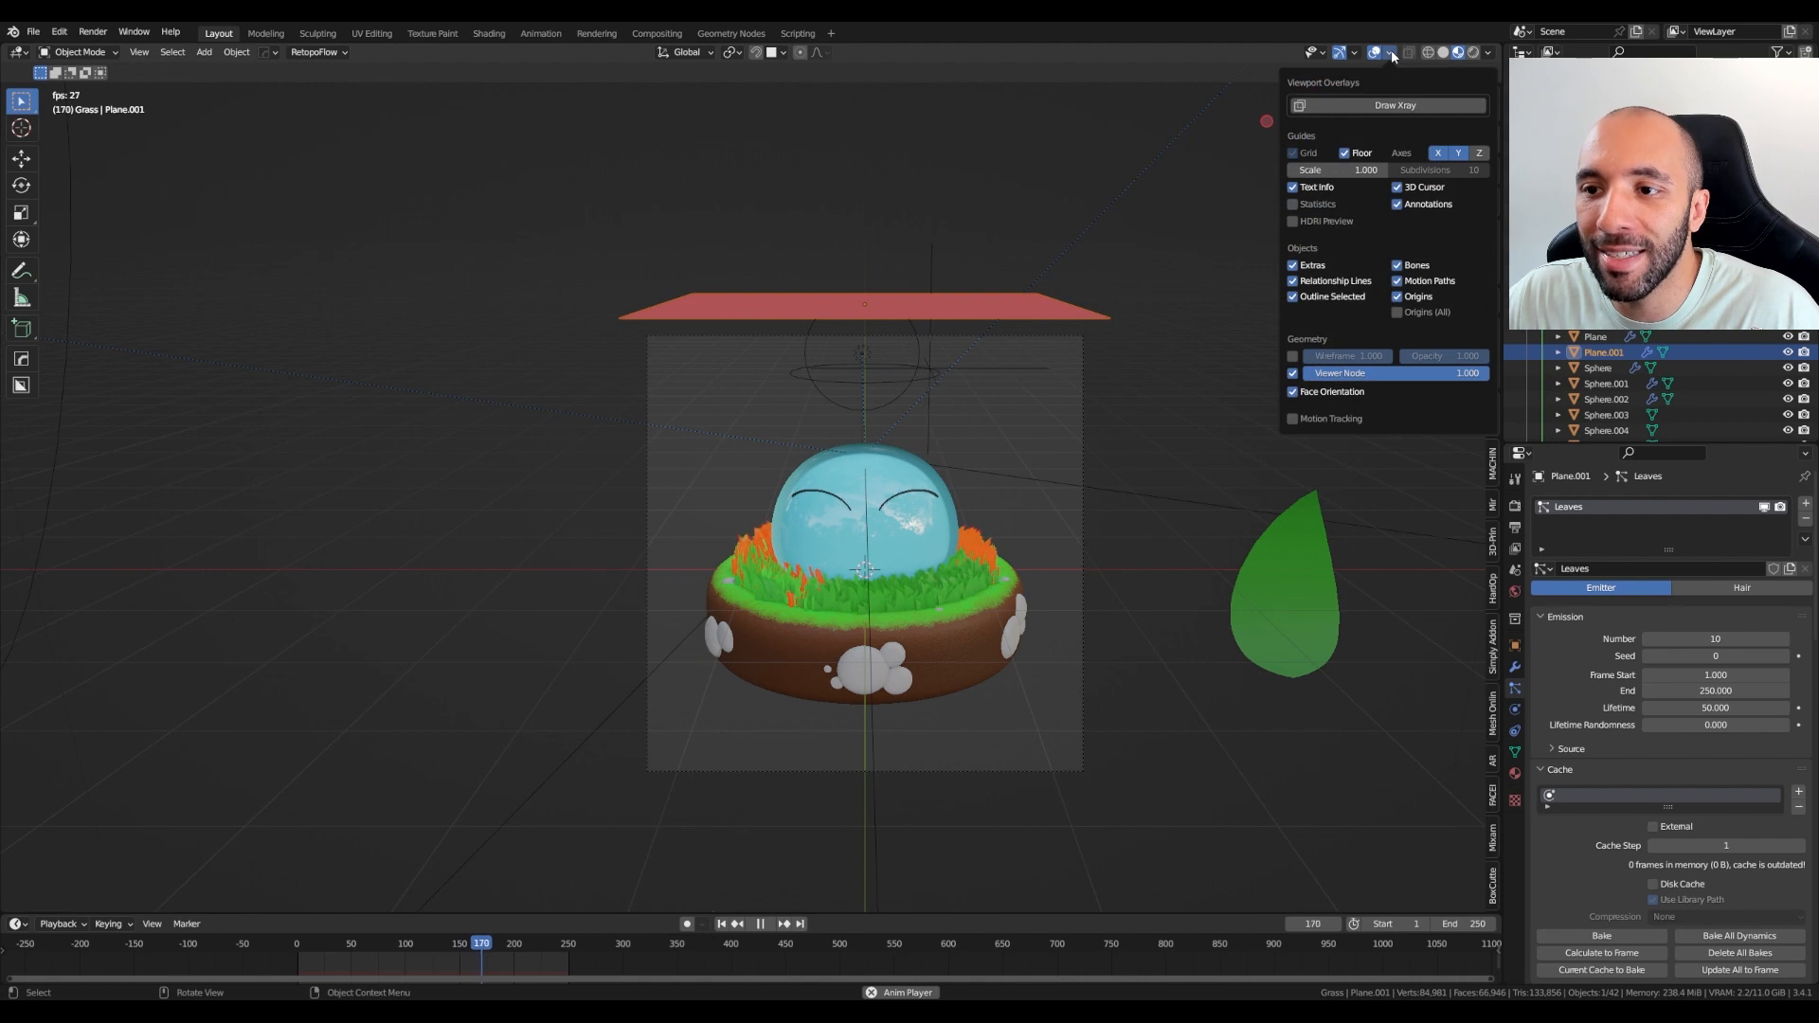
pyautogui.click(1292, 393)
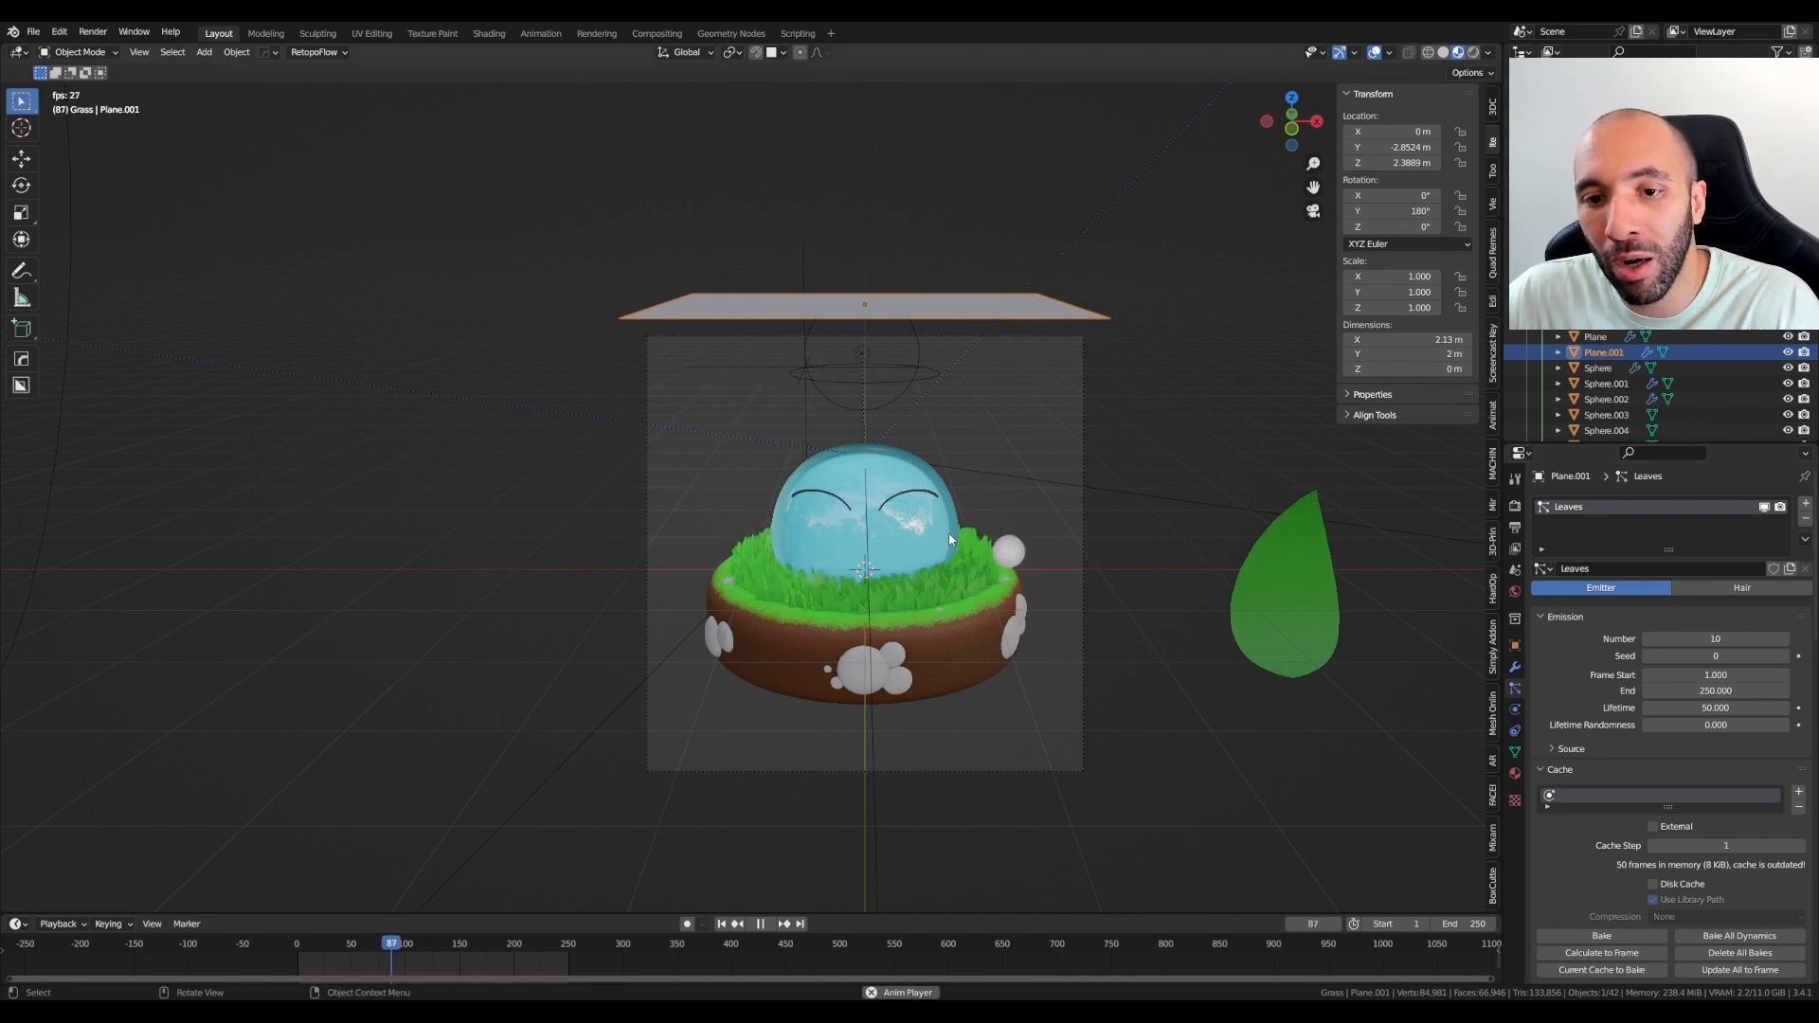
# Set the particles' mass to 0.01 kg in the Newtonian physics settings, collapsing the settings sections above them
pyautogui.click(1561, 771)
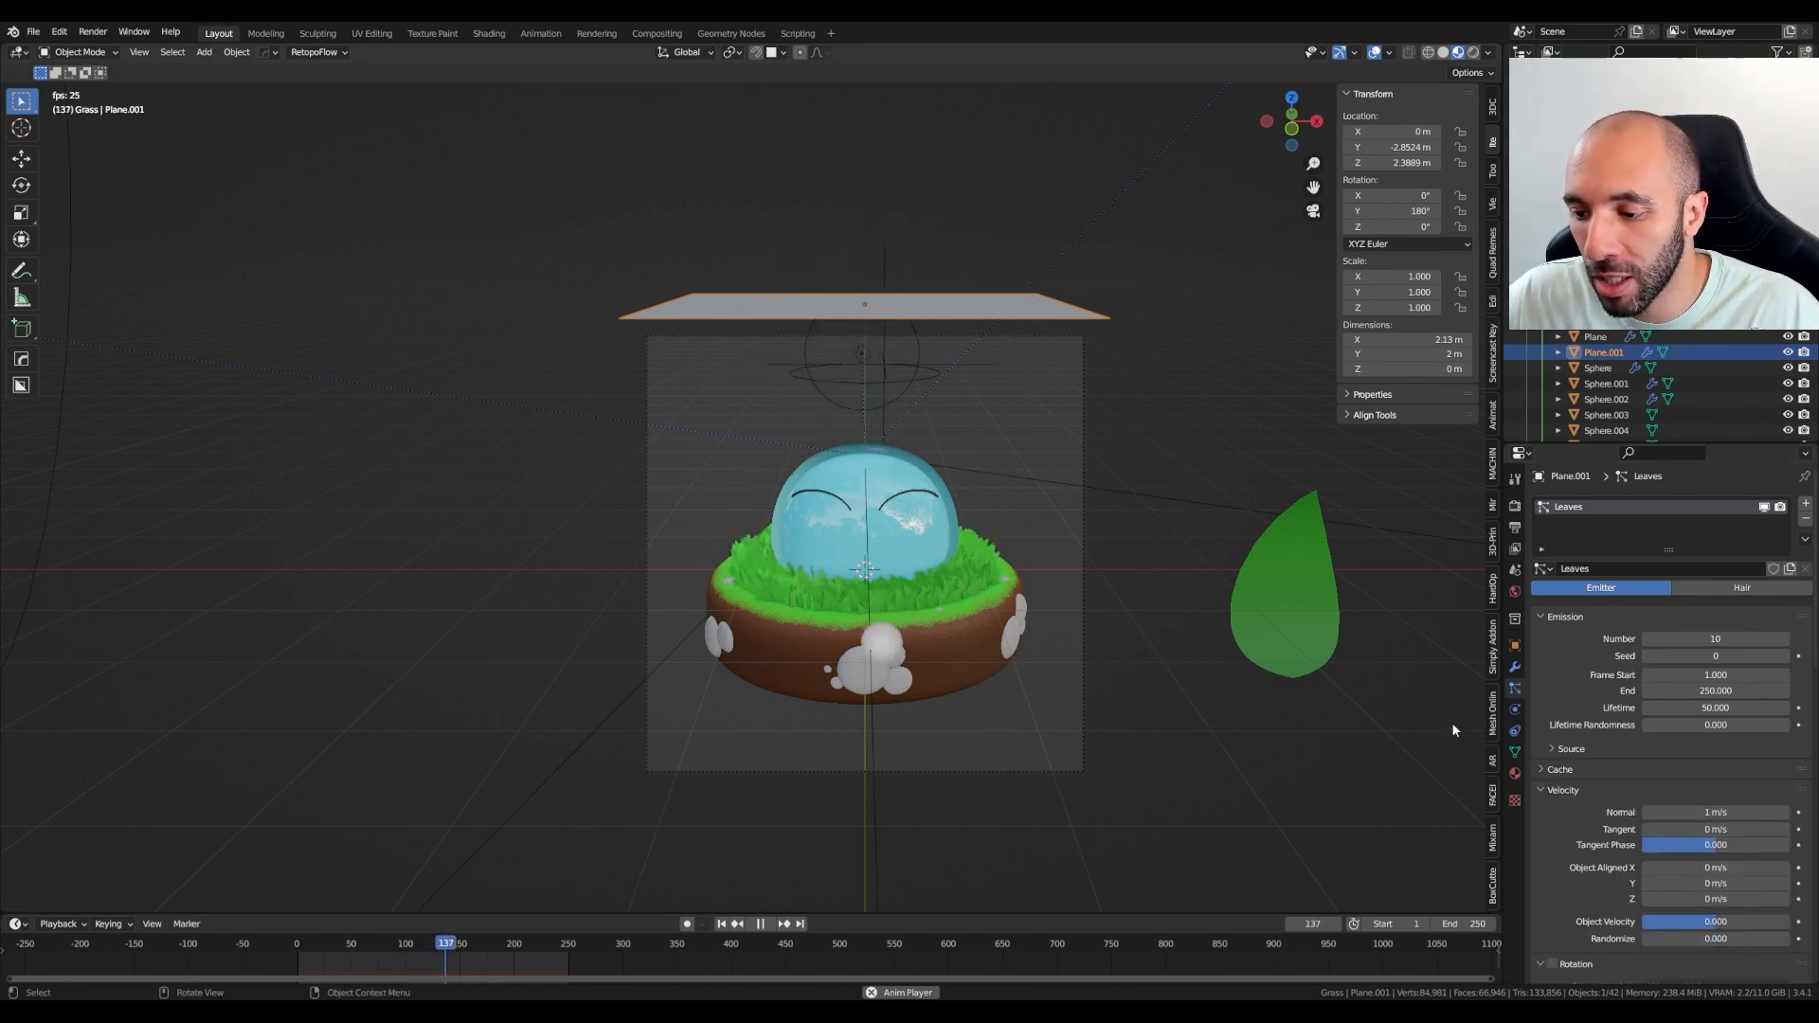
pyautogui.click(1556, 616)
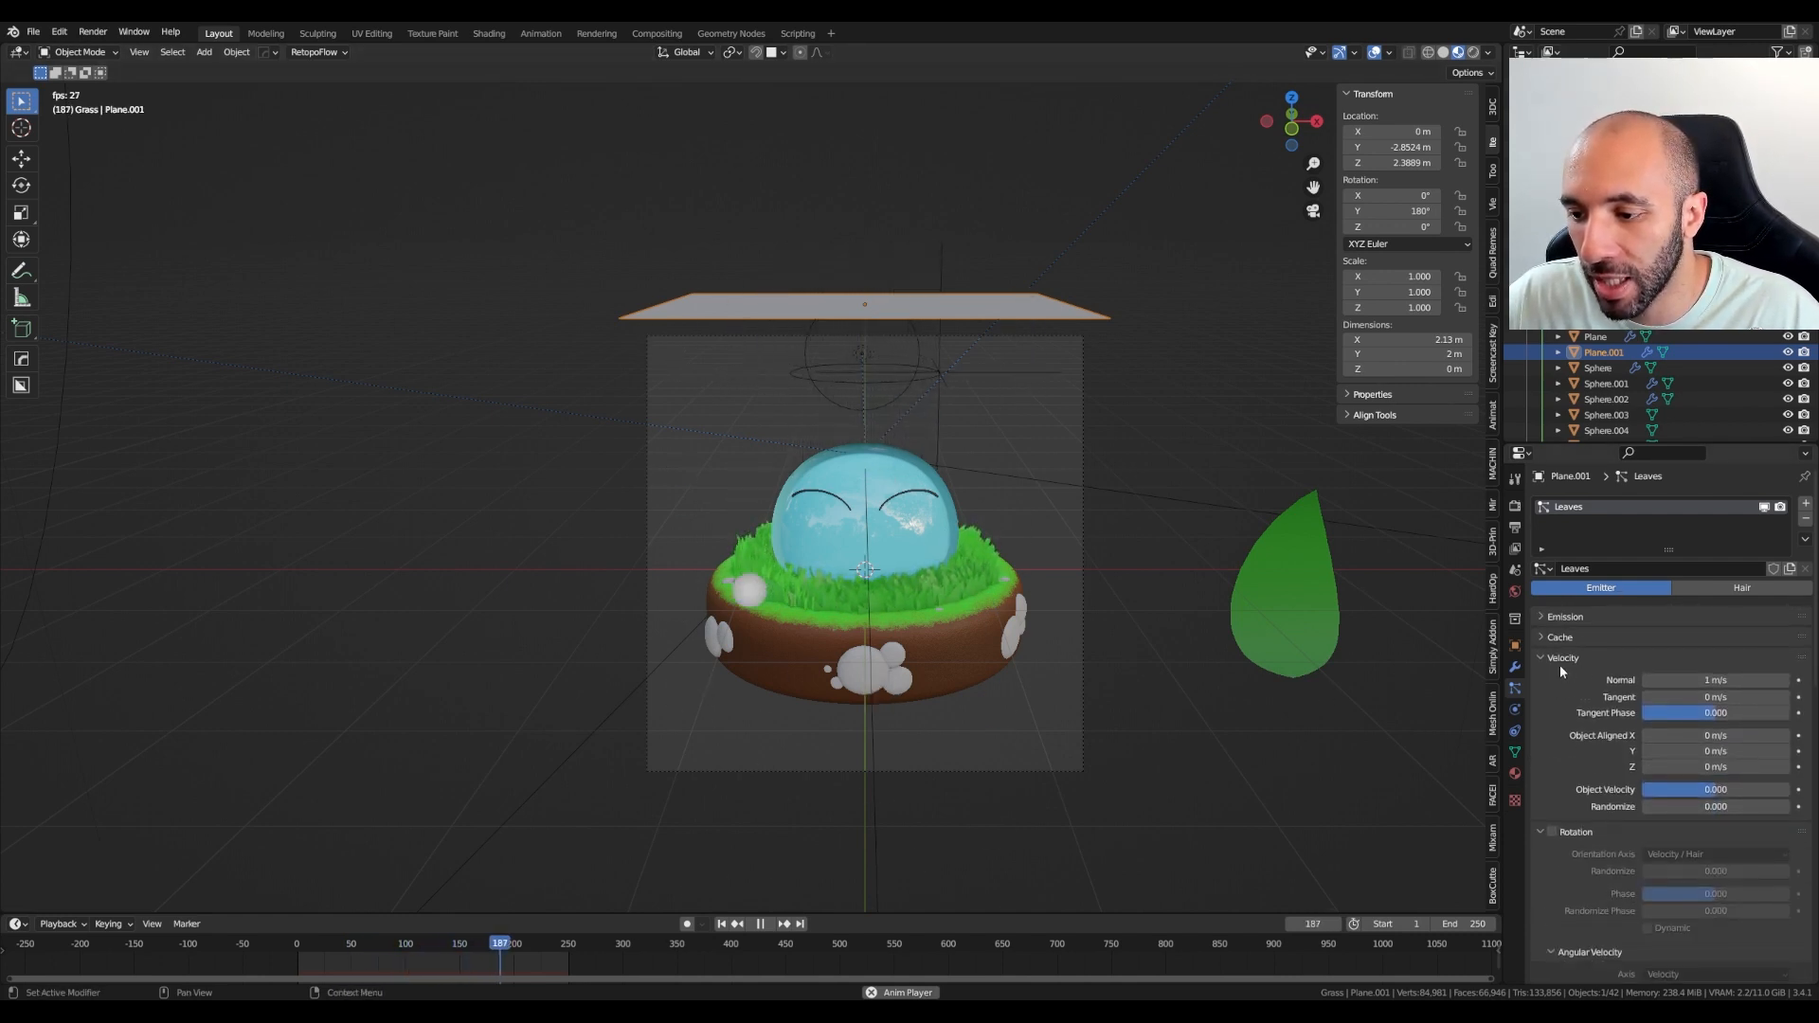
pyautogui.click(1560, 660)
pyautogui.click(1541, 678)
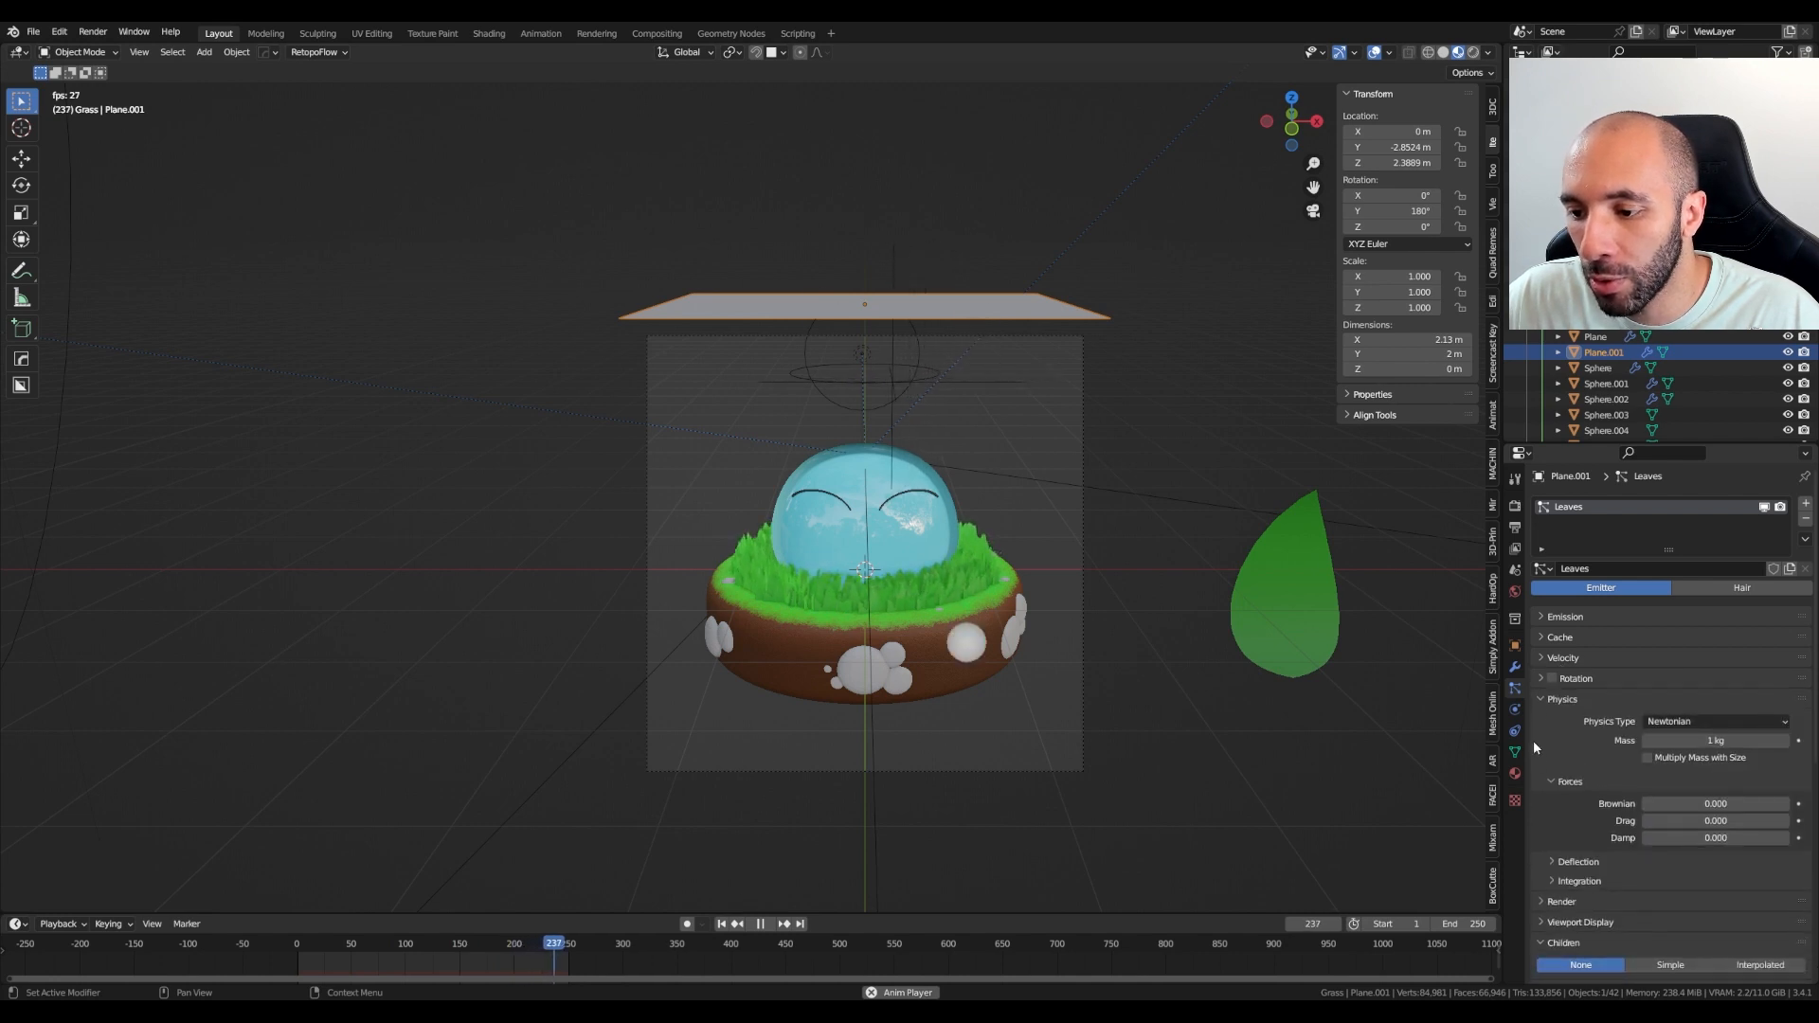
pyautogui.click(1685, 737)
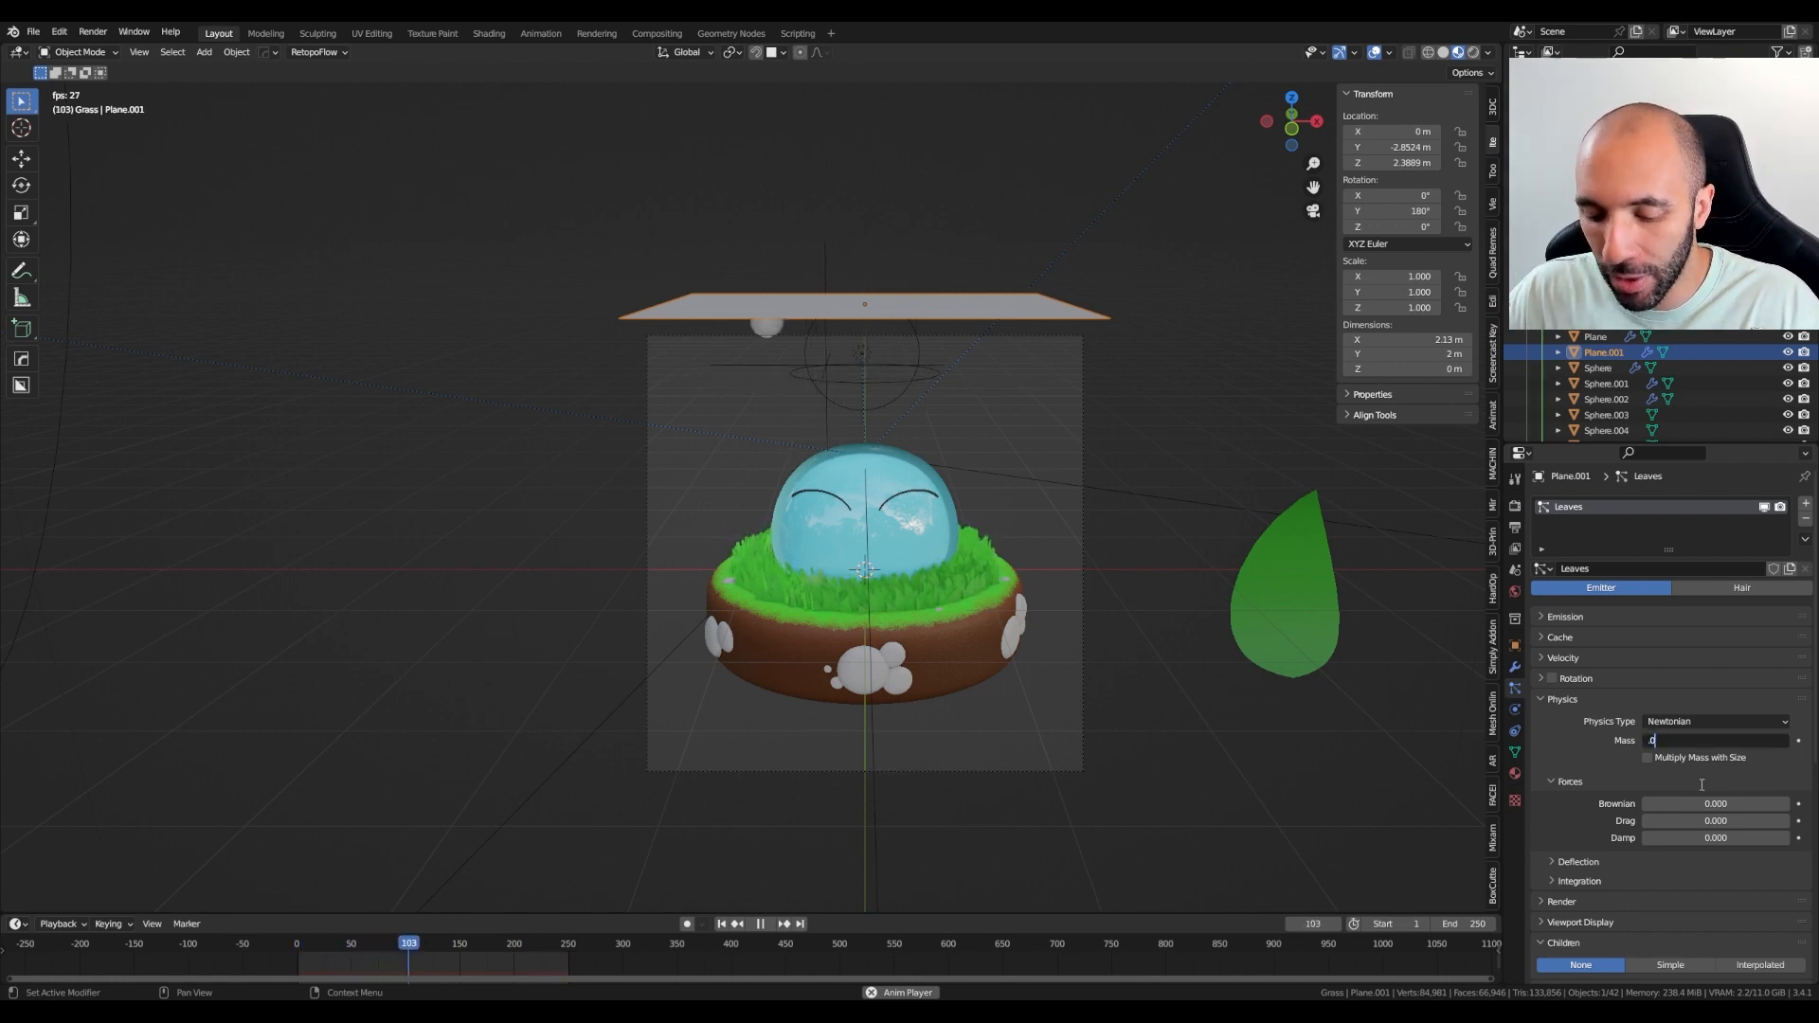
pyautogui.write('.01')
pyautogui.press('Return')
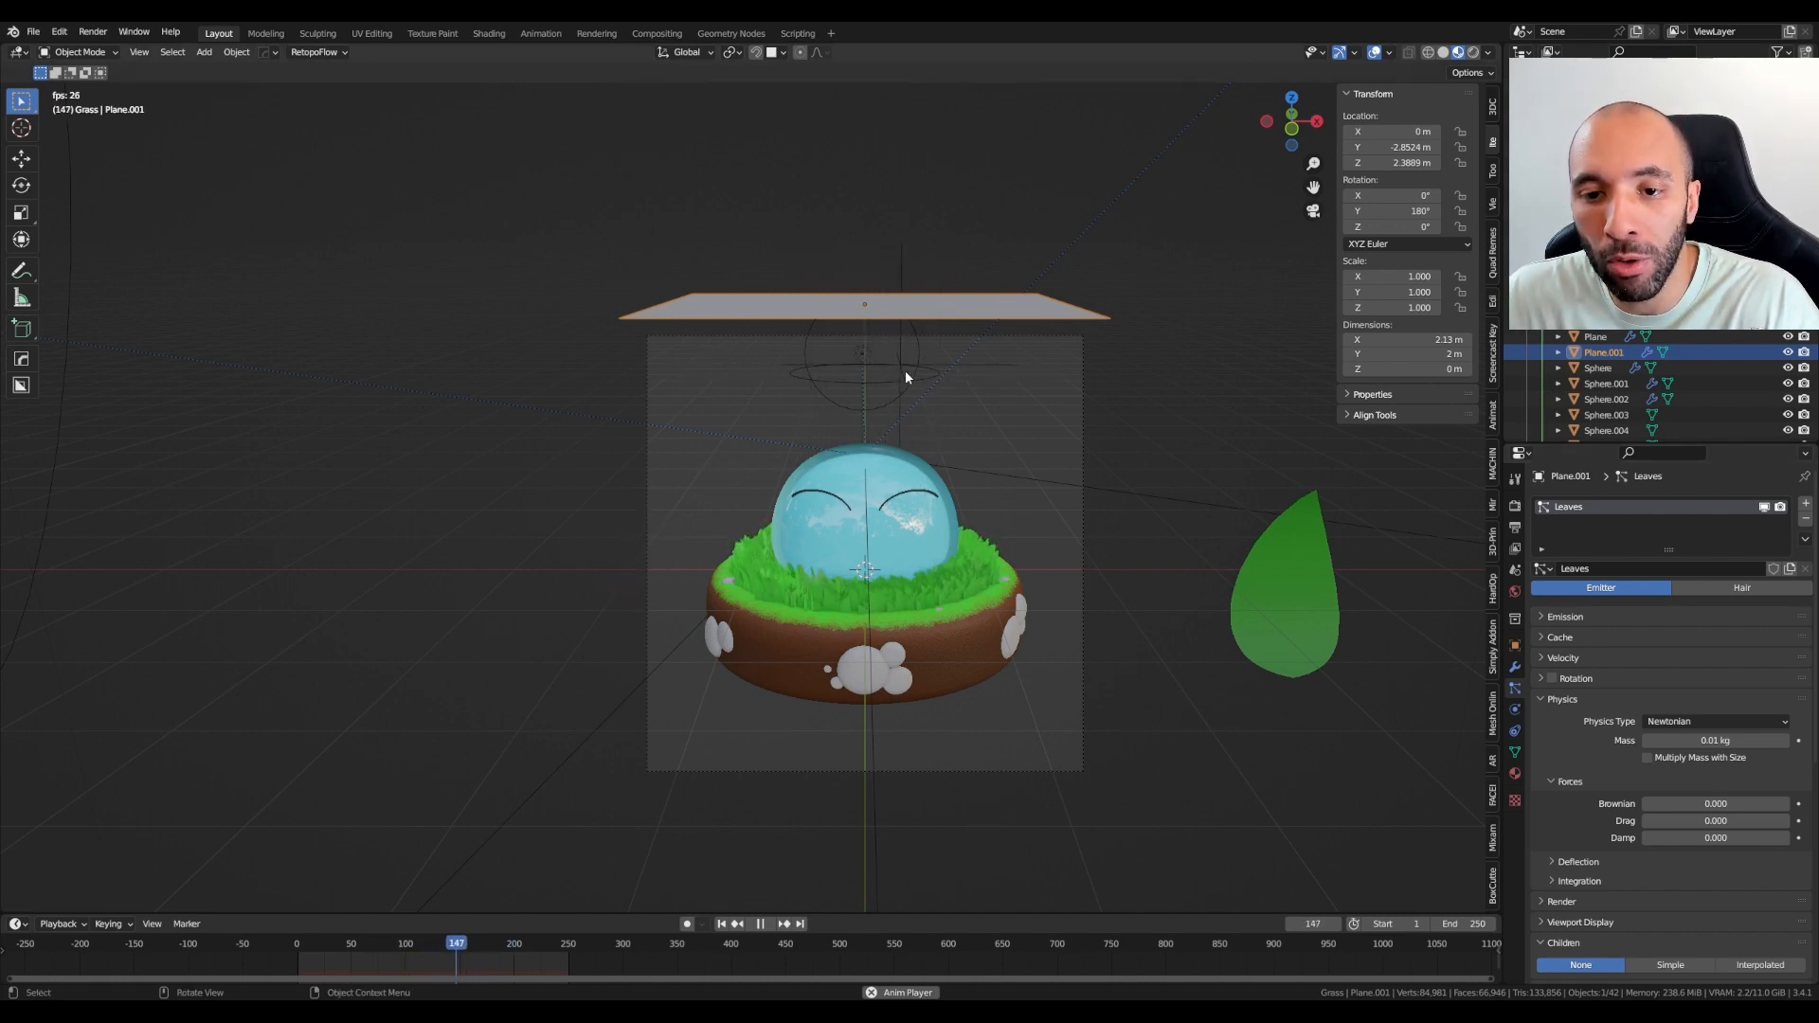
# Set the particles' Turbulence field weight to 0.35, collapsing the Children settings above it
pyautogui.scroll(5, 906, 370)
pyautogui.scroll(-5, 952, 433)
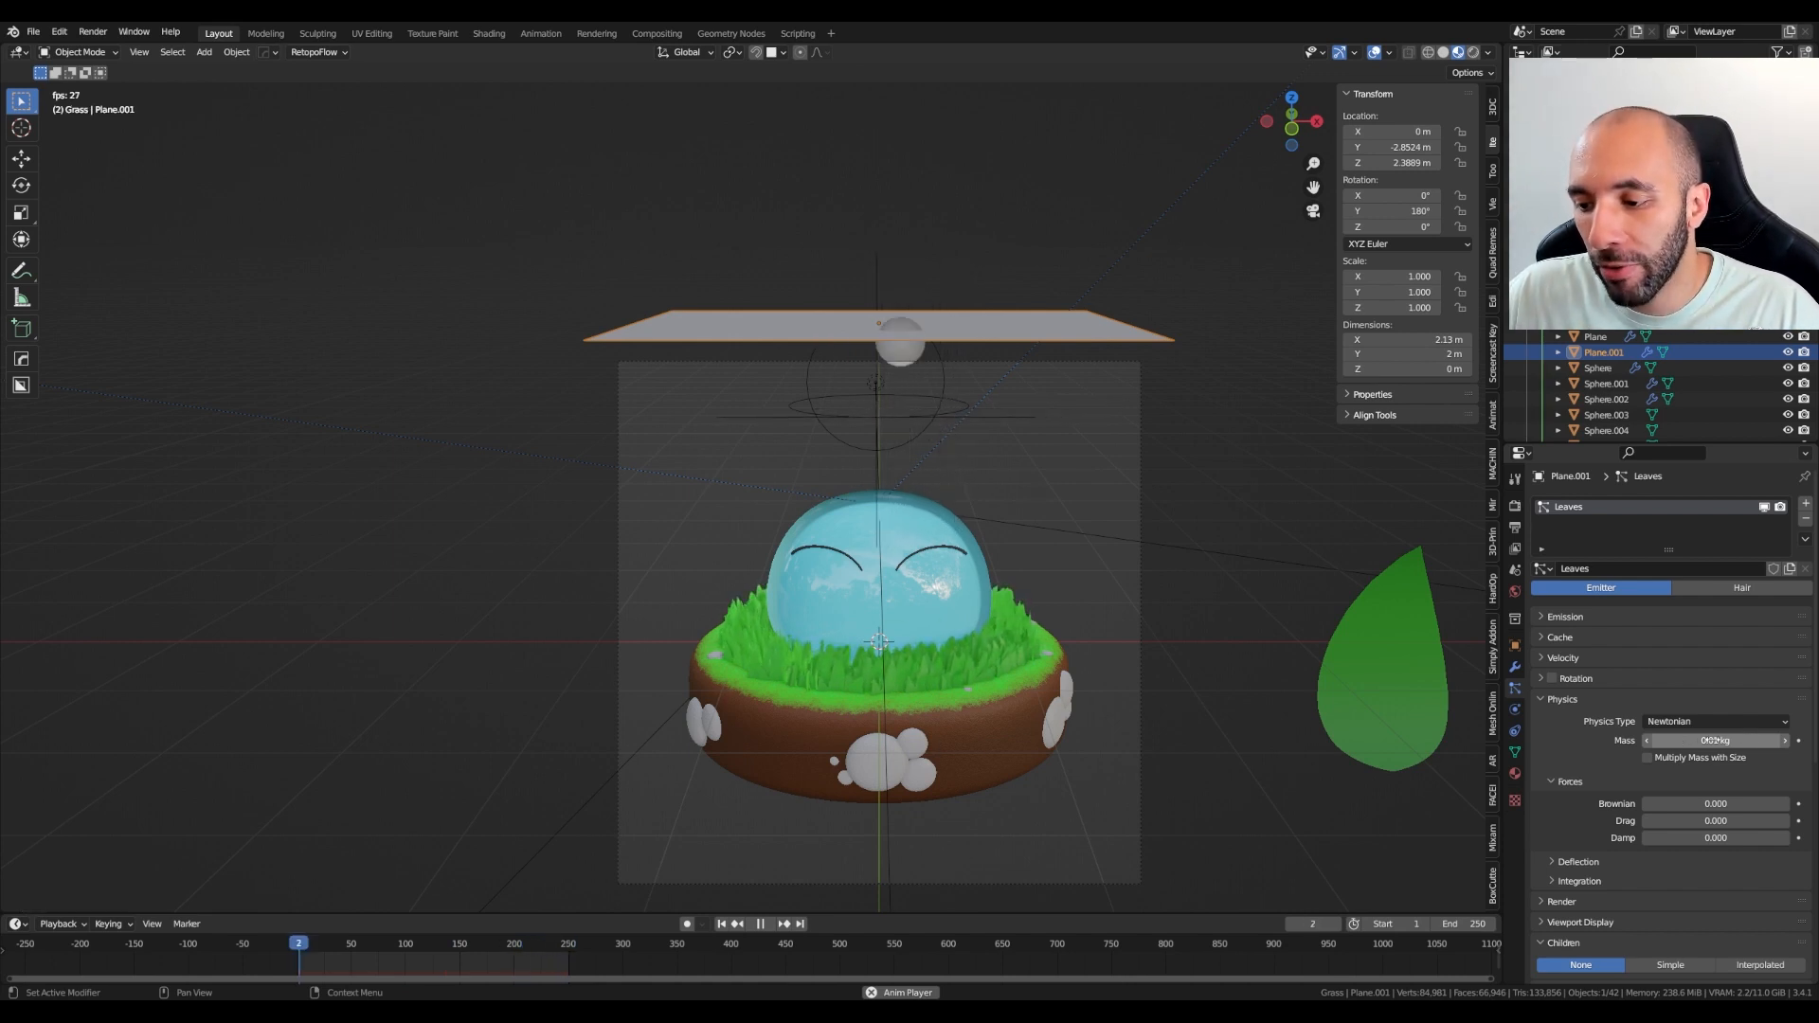
pyautogui.scroll(-8, 1593, 726)
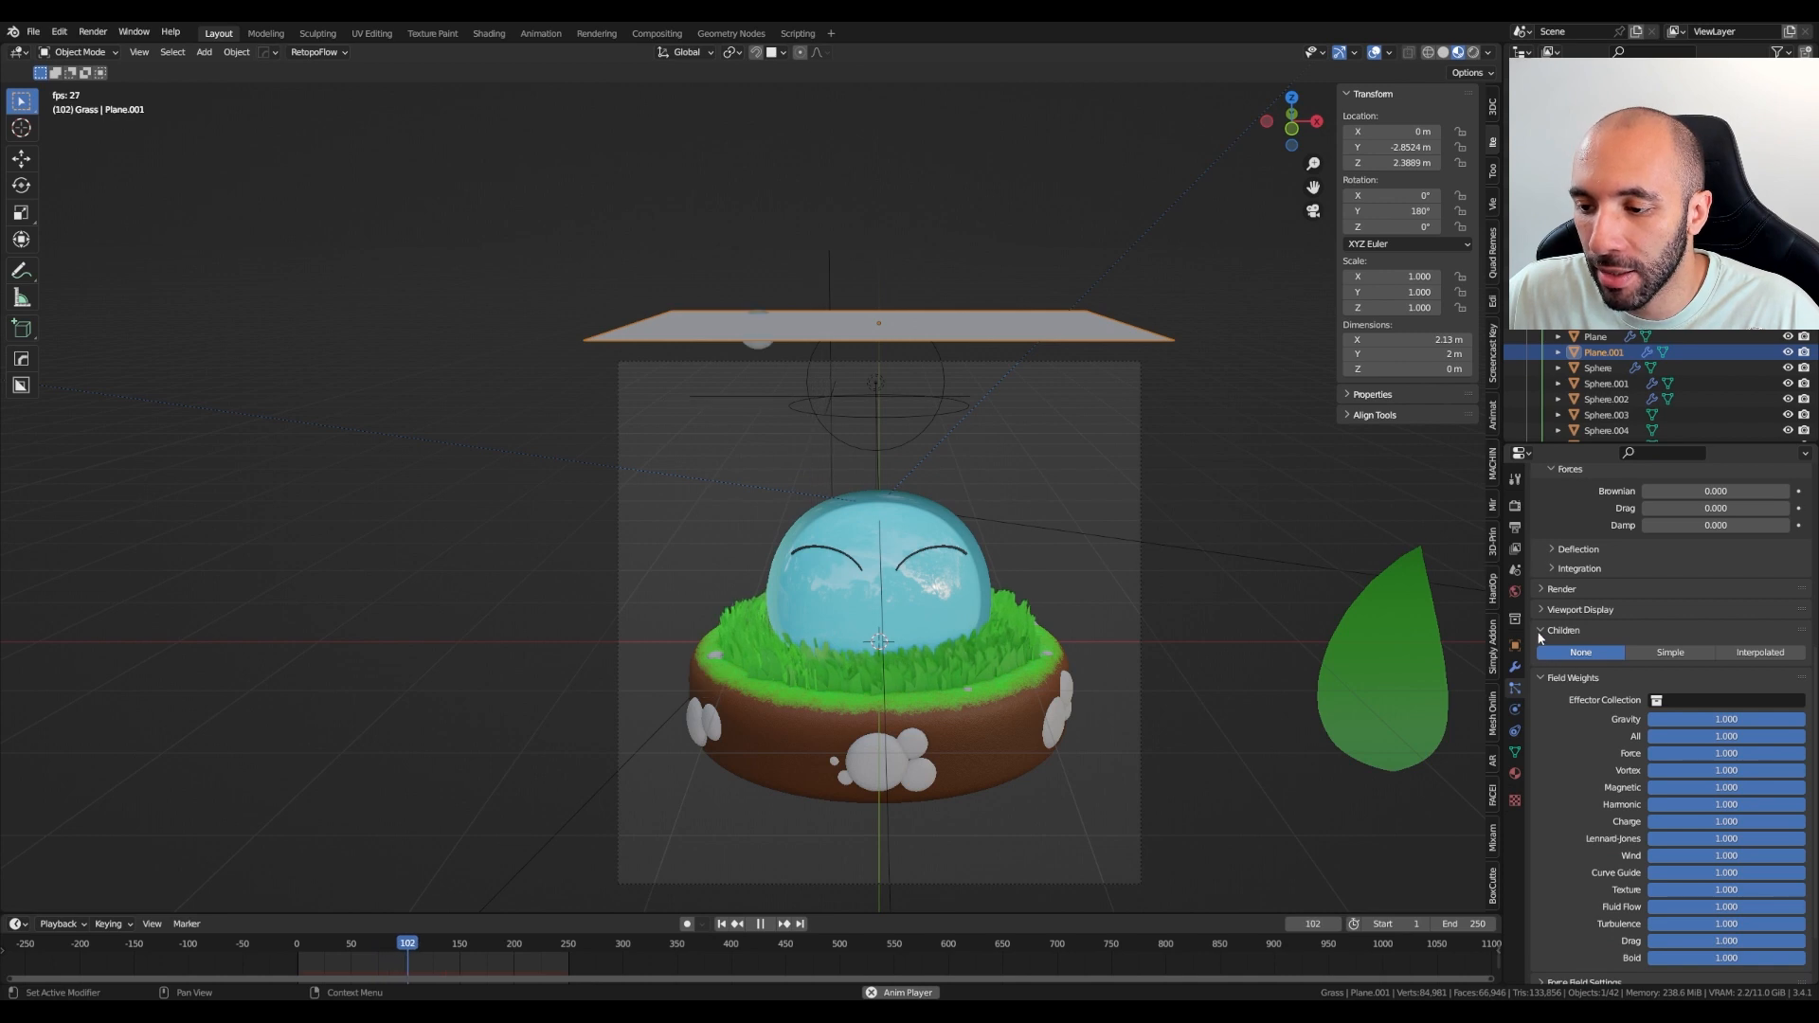
pyautogui.click(1540, 631)
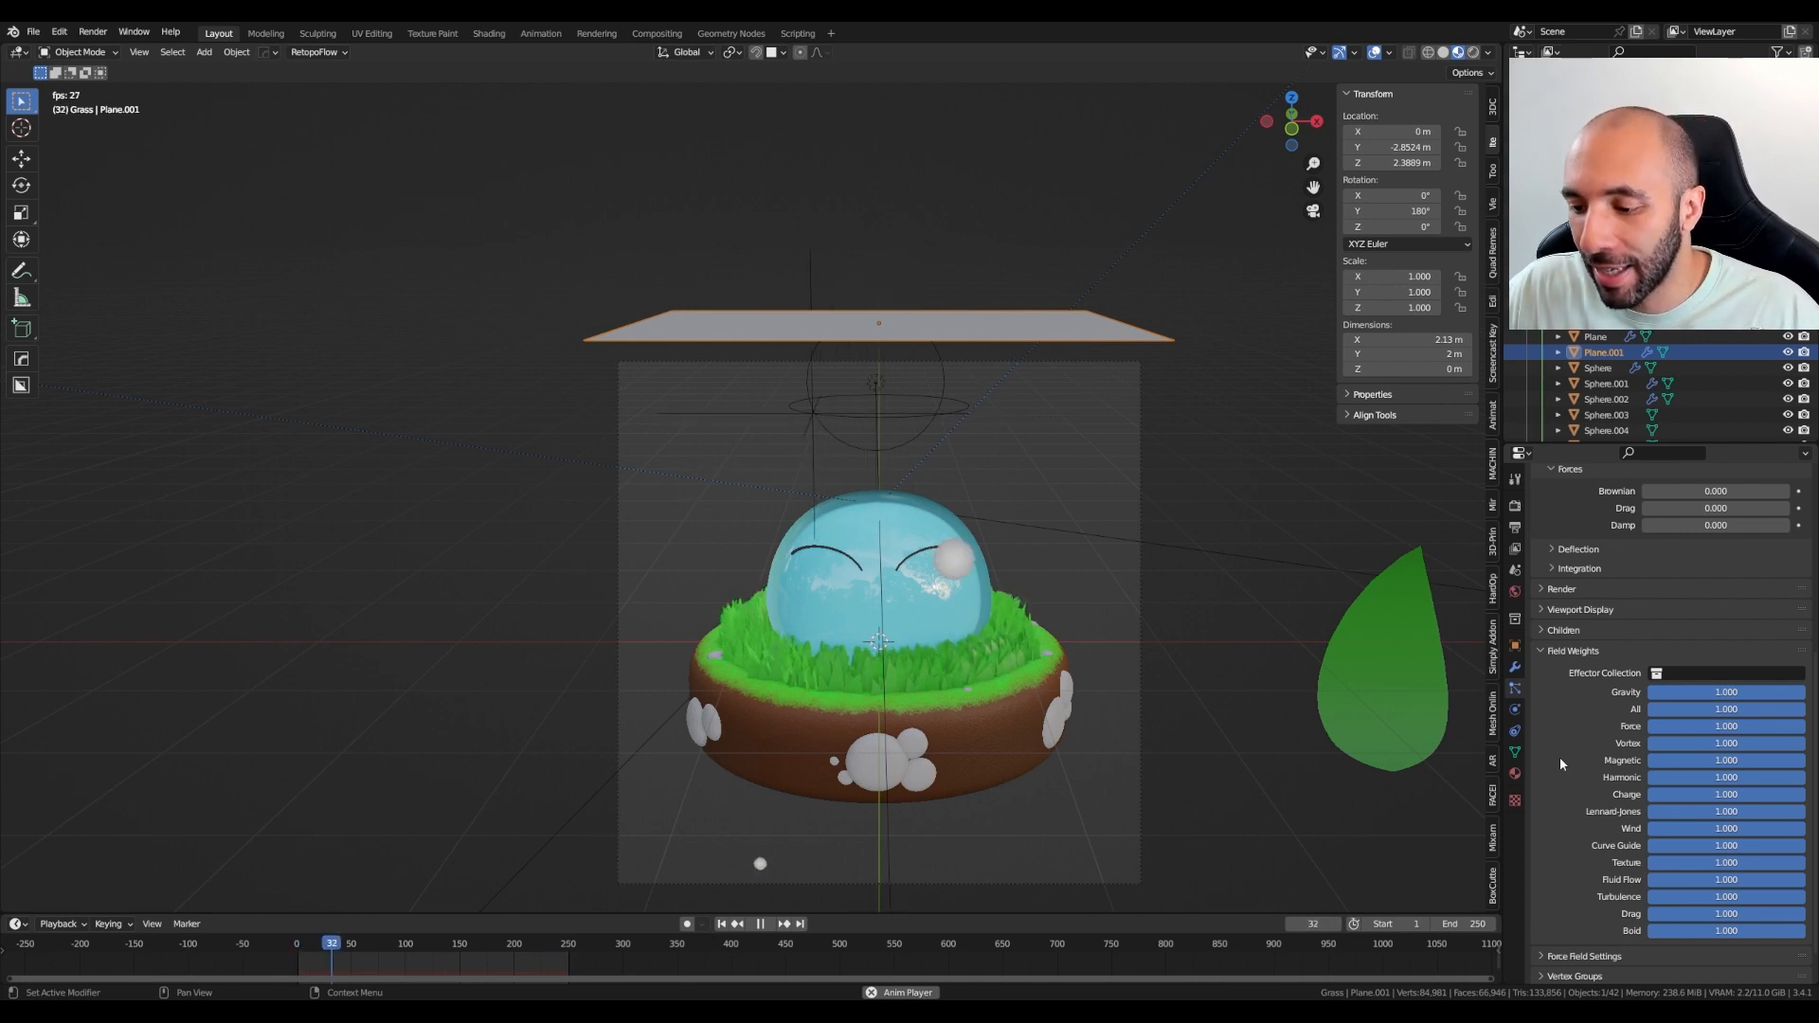
pyautogui.scroll(-2, 1669, 769)
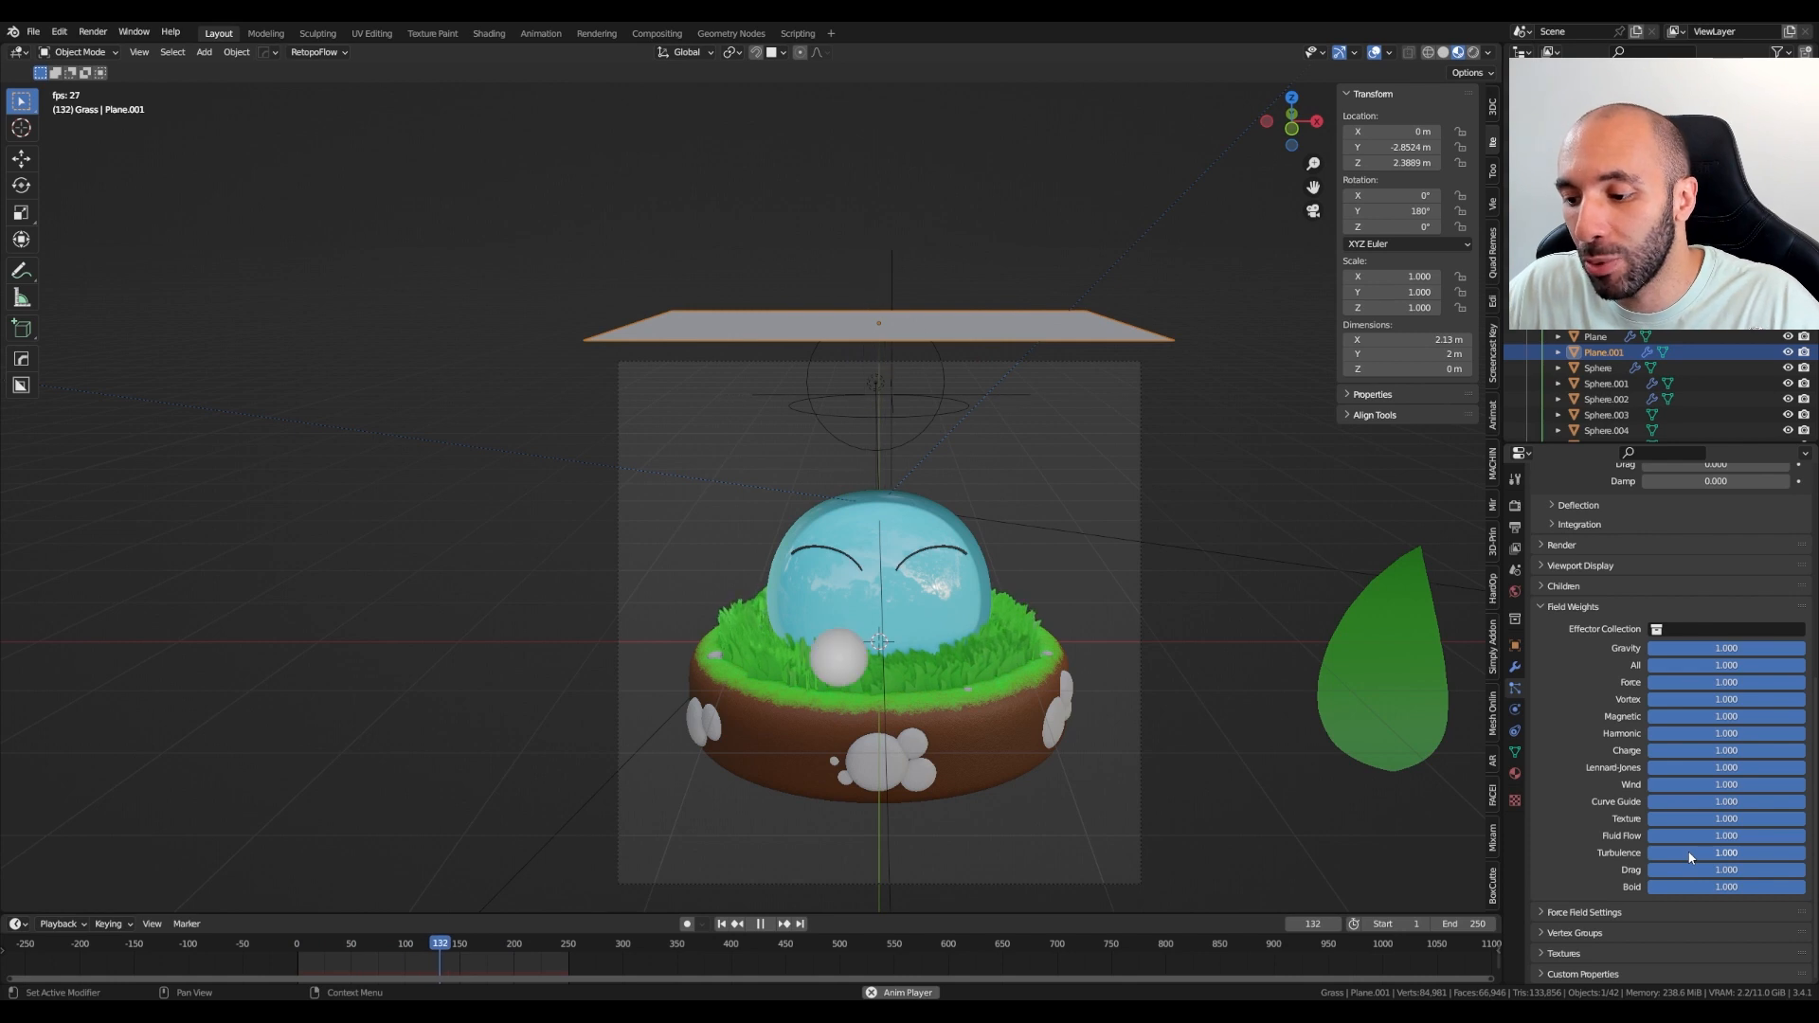
pyautogui.moveTo(1778, 856); pyautogui.dragTo(1591, 860)
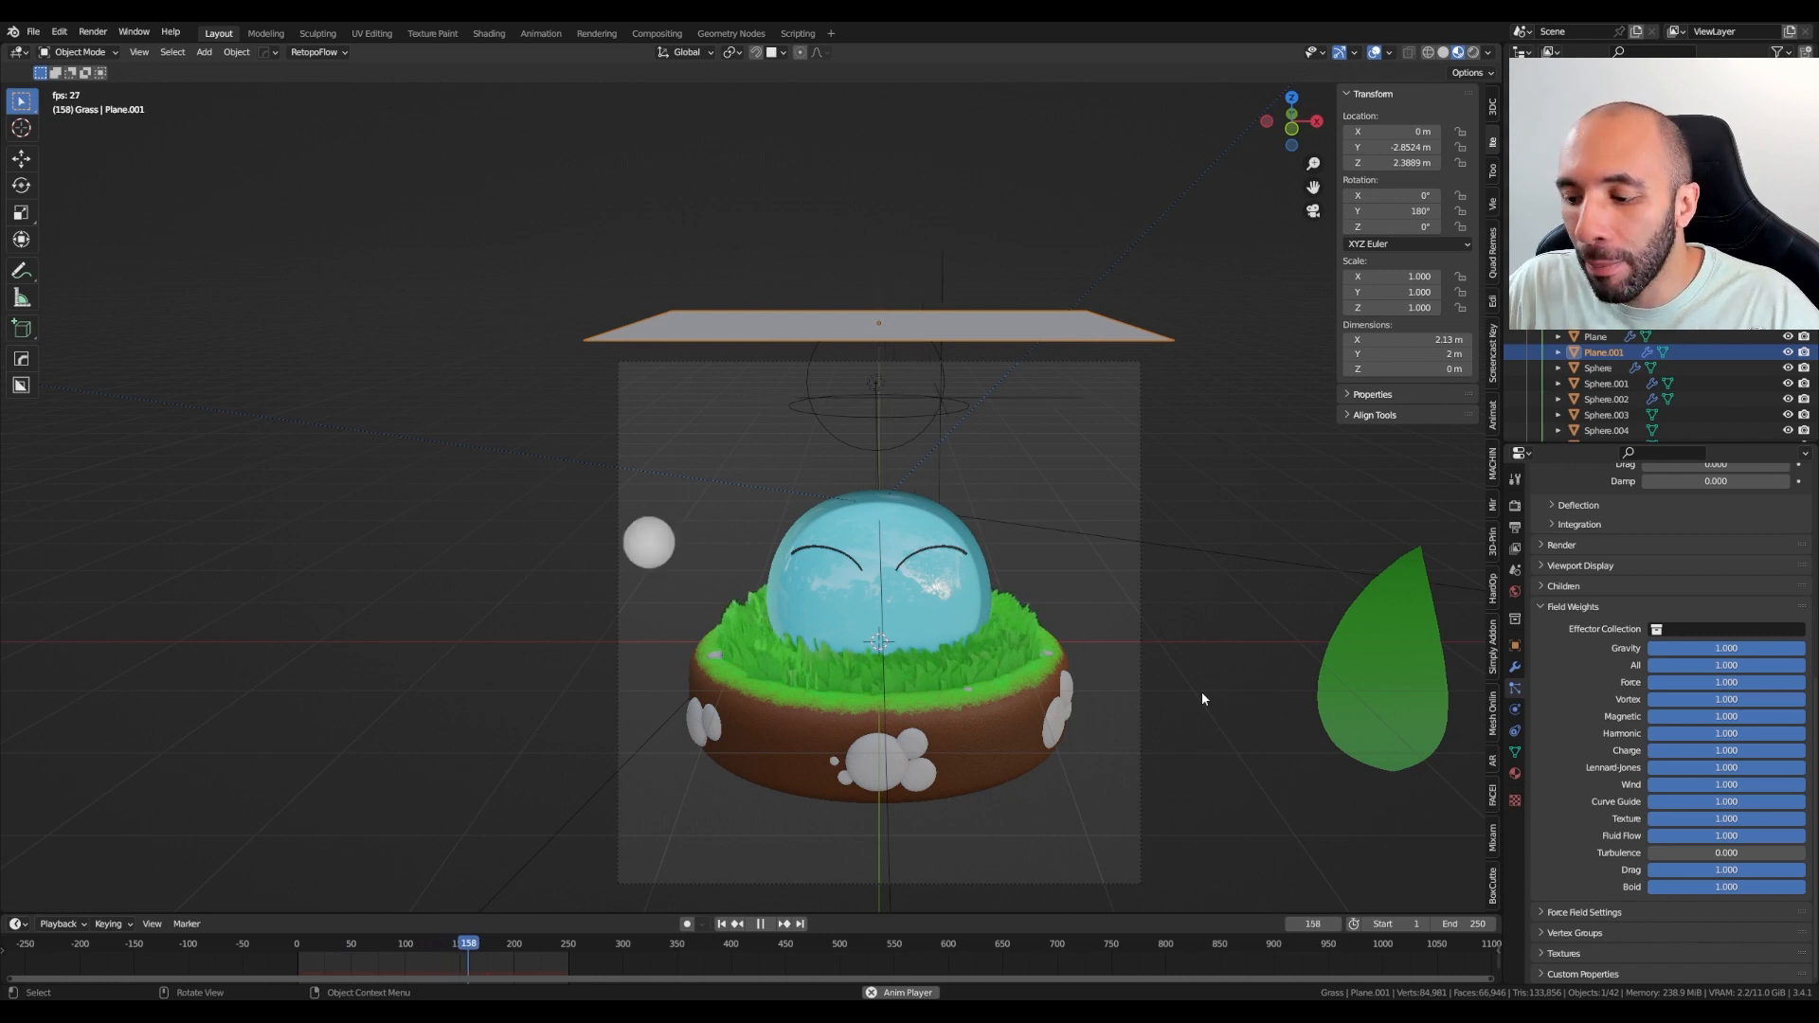
pyautogui.doubleClick(1696, 852)
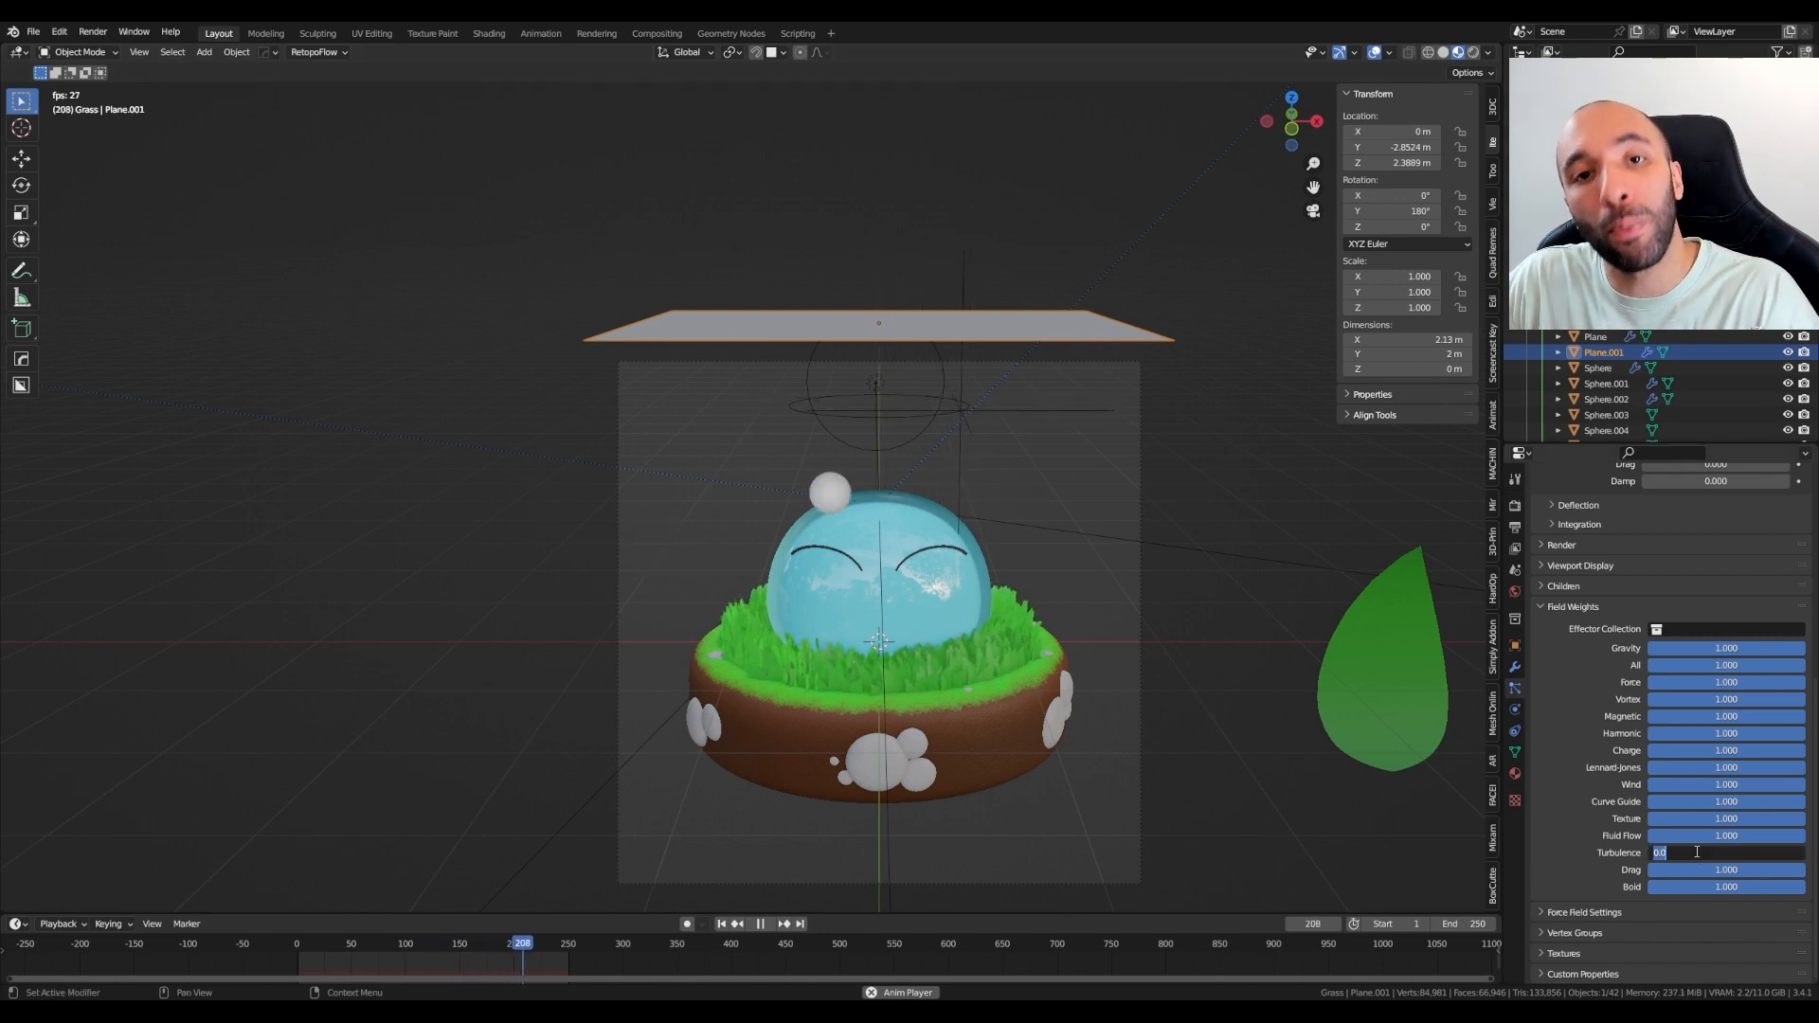
pyautogui.write('3')
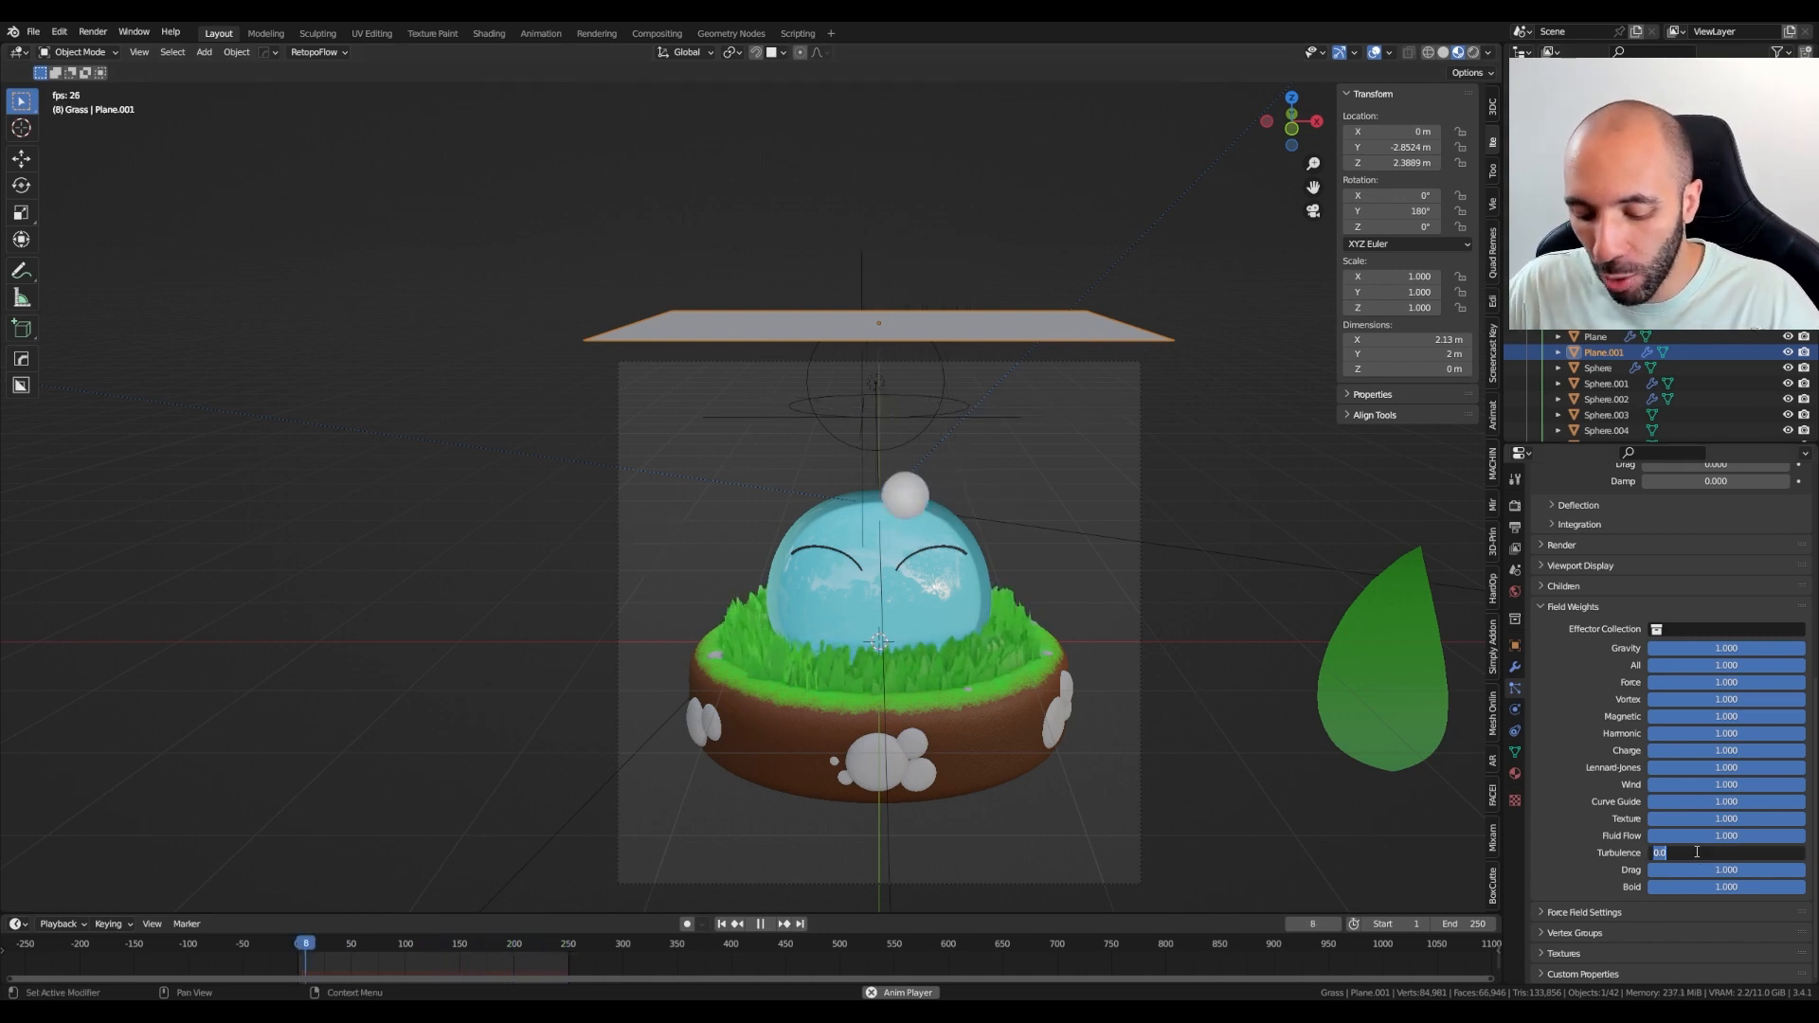
pyautogui.write('50')
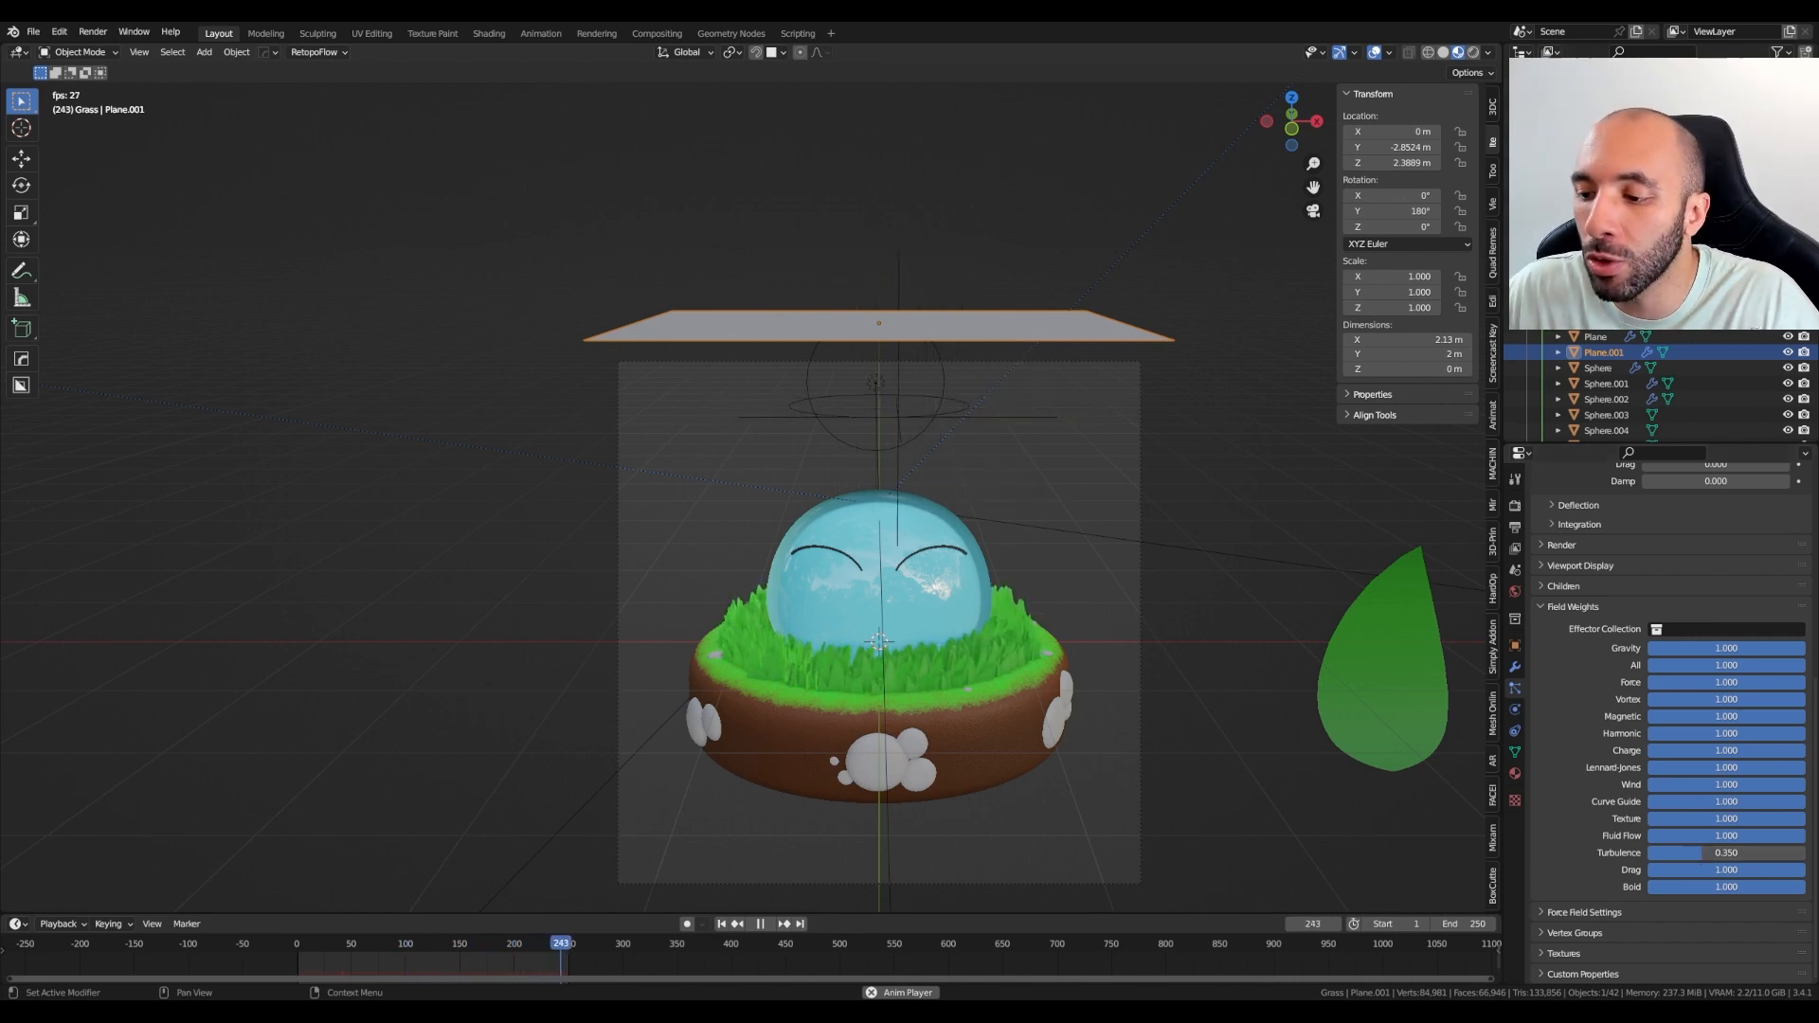
# Try a Gravity field weight of 0.17 for the particles and restore it to 1
pyautogui.moveTo(1778, 648); pyautogui.dragTo(1673, 650)
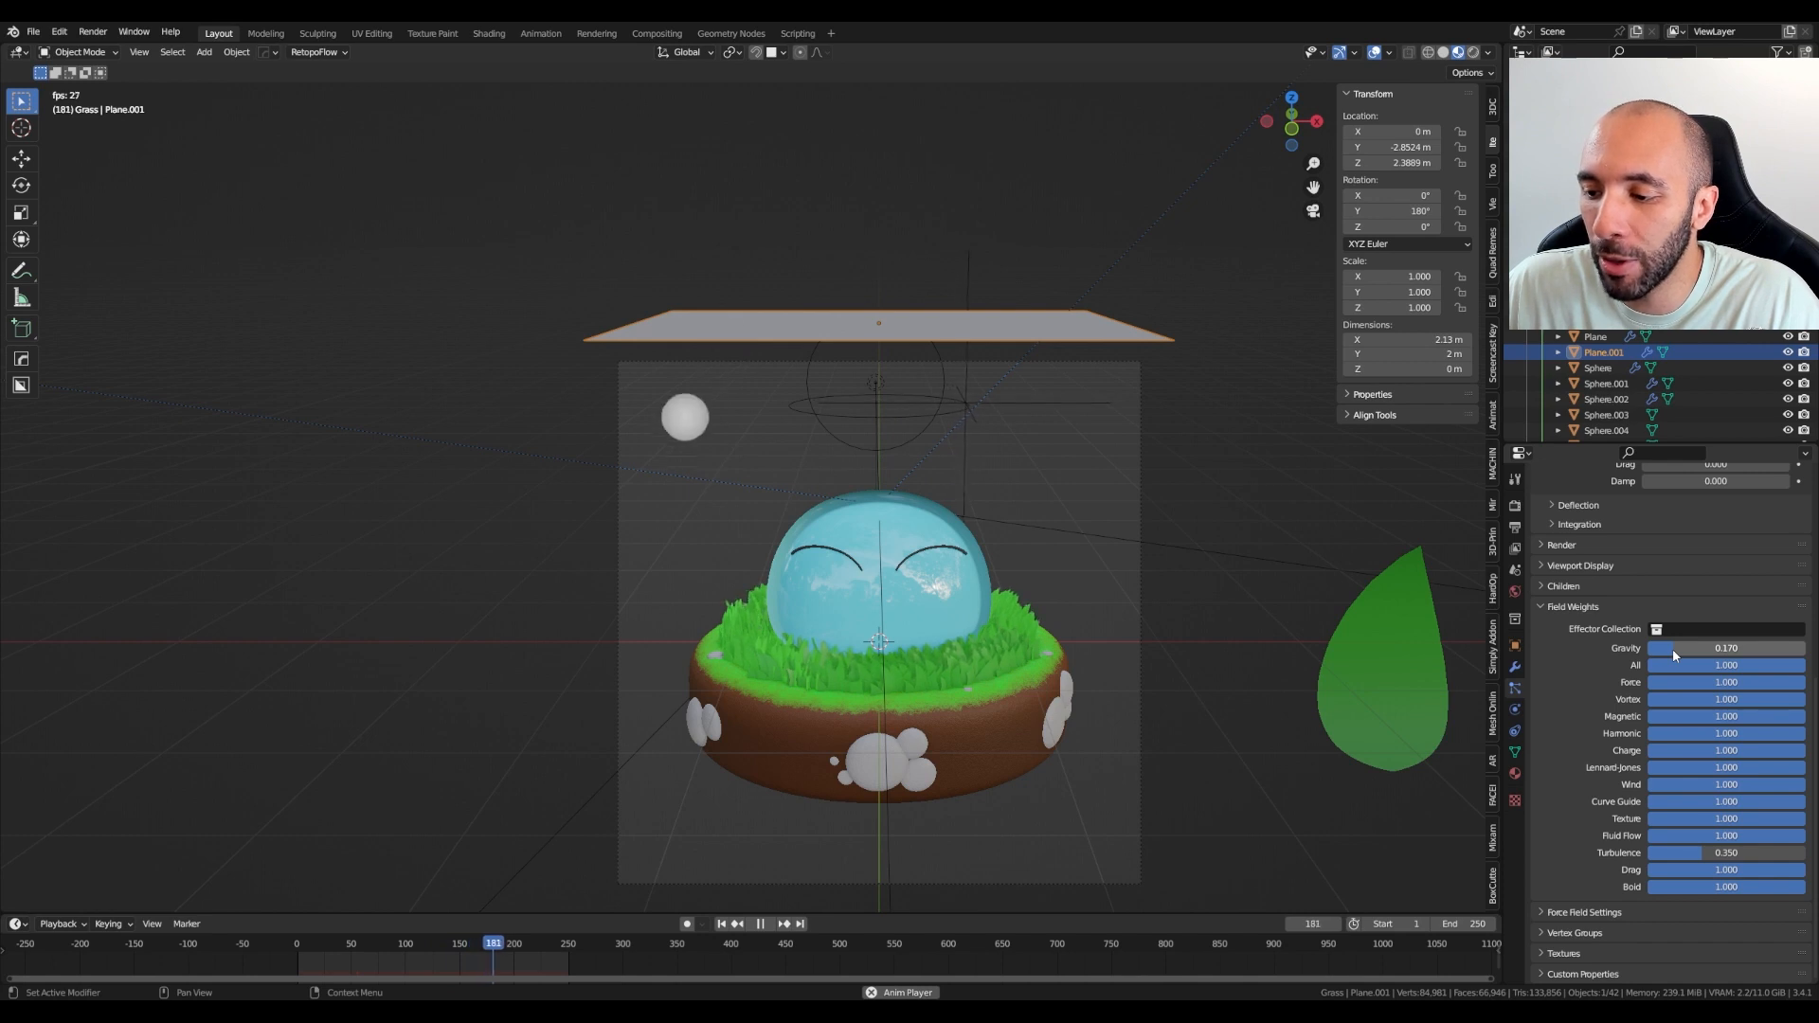
pyautogui.moveTo(1673, 650); pyautogui.dragTo(1806, 650)
# Set the particles' Damp force to 0.825 in the Newtonian physics settings
pyautogui.scroll(5, 1691, 682)
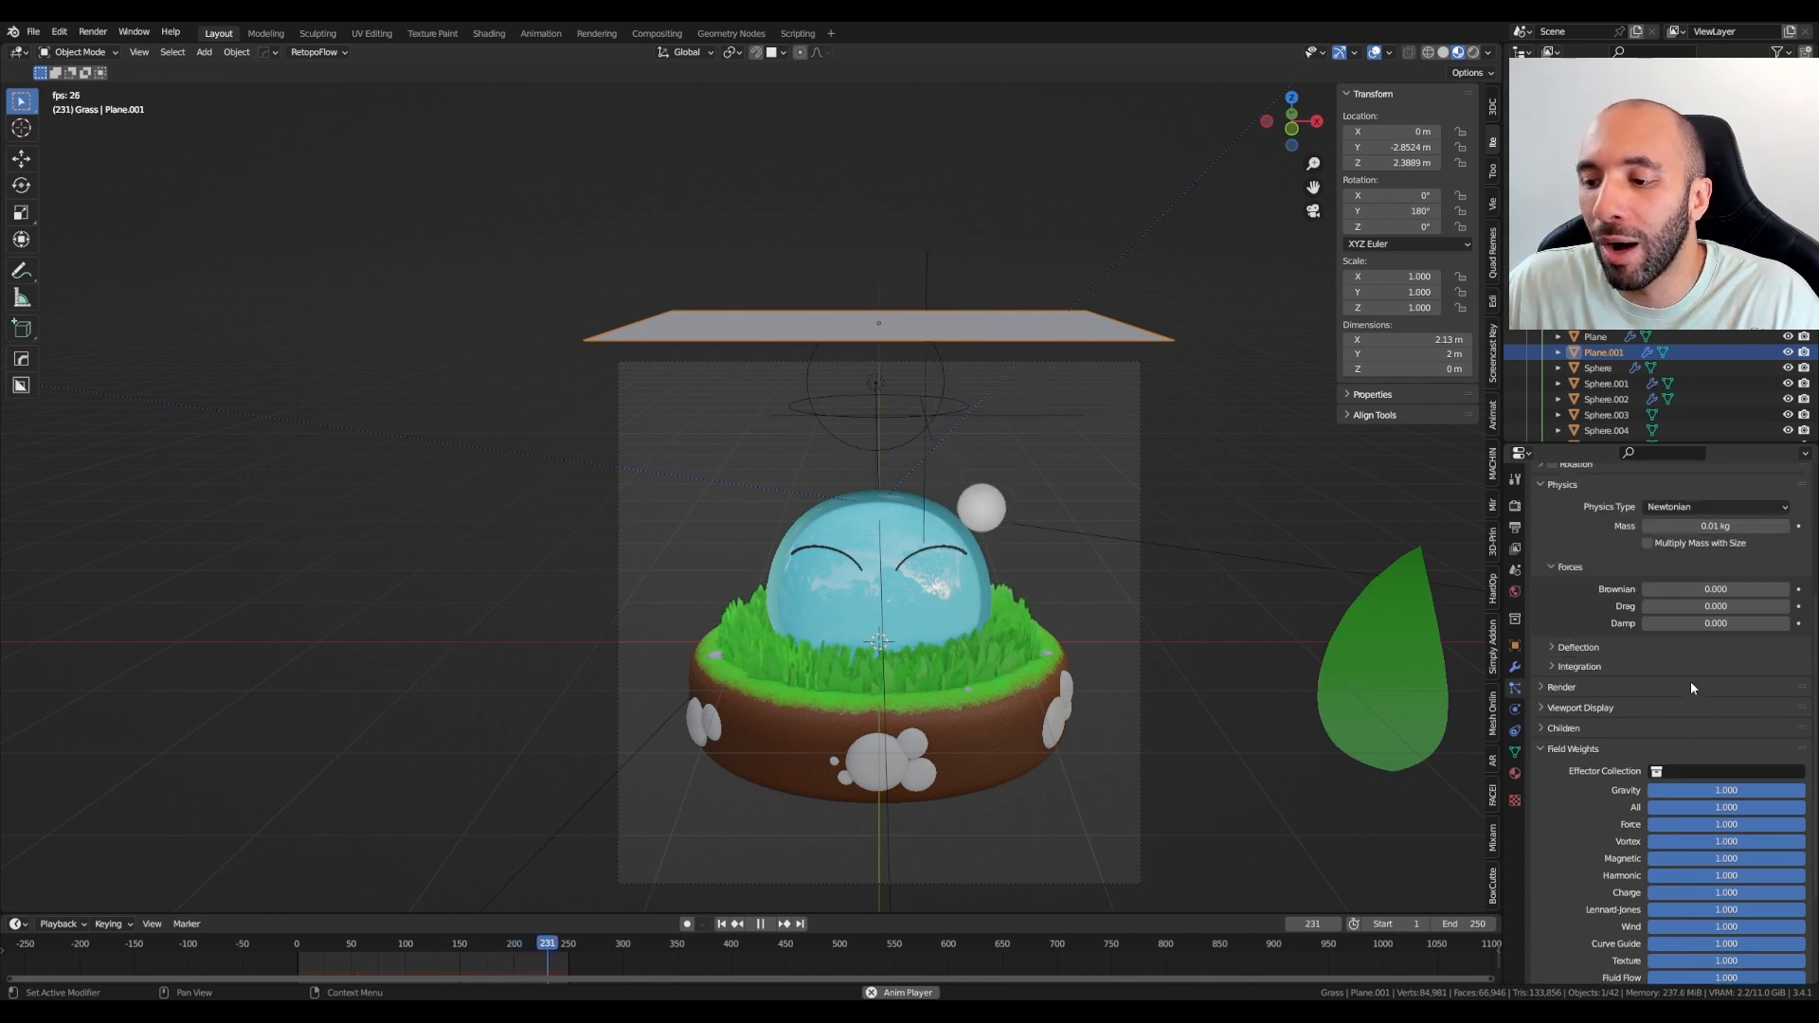
pyautogui.scroll(2, 1679, 688)
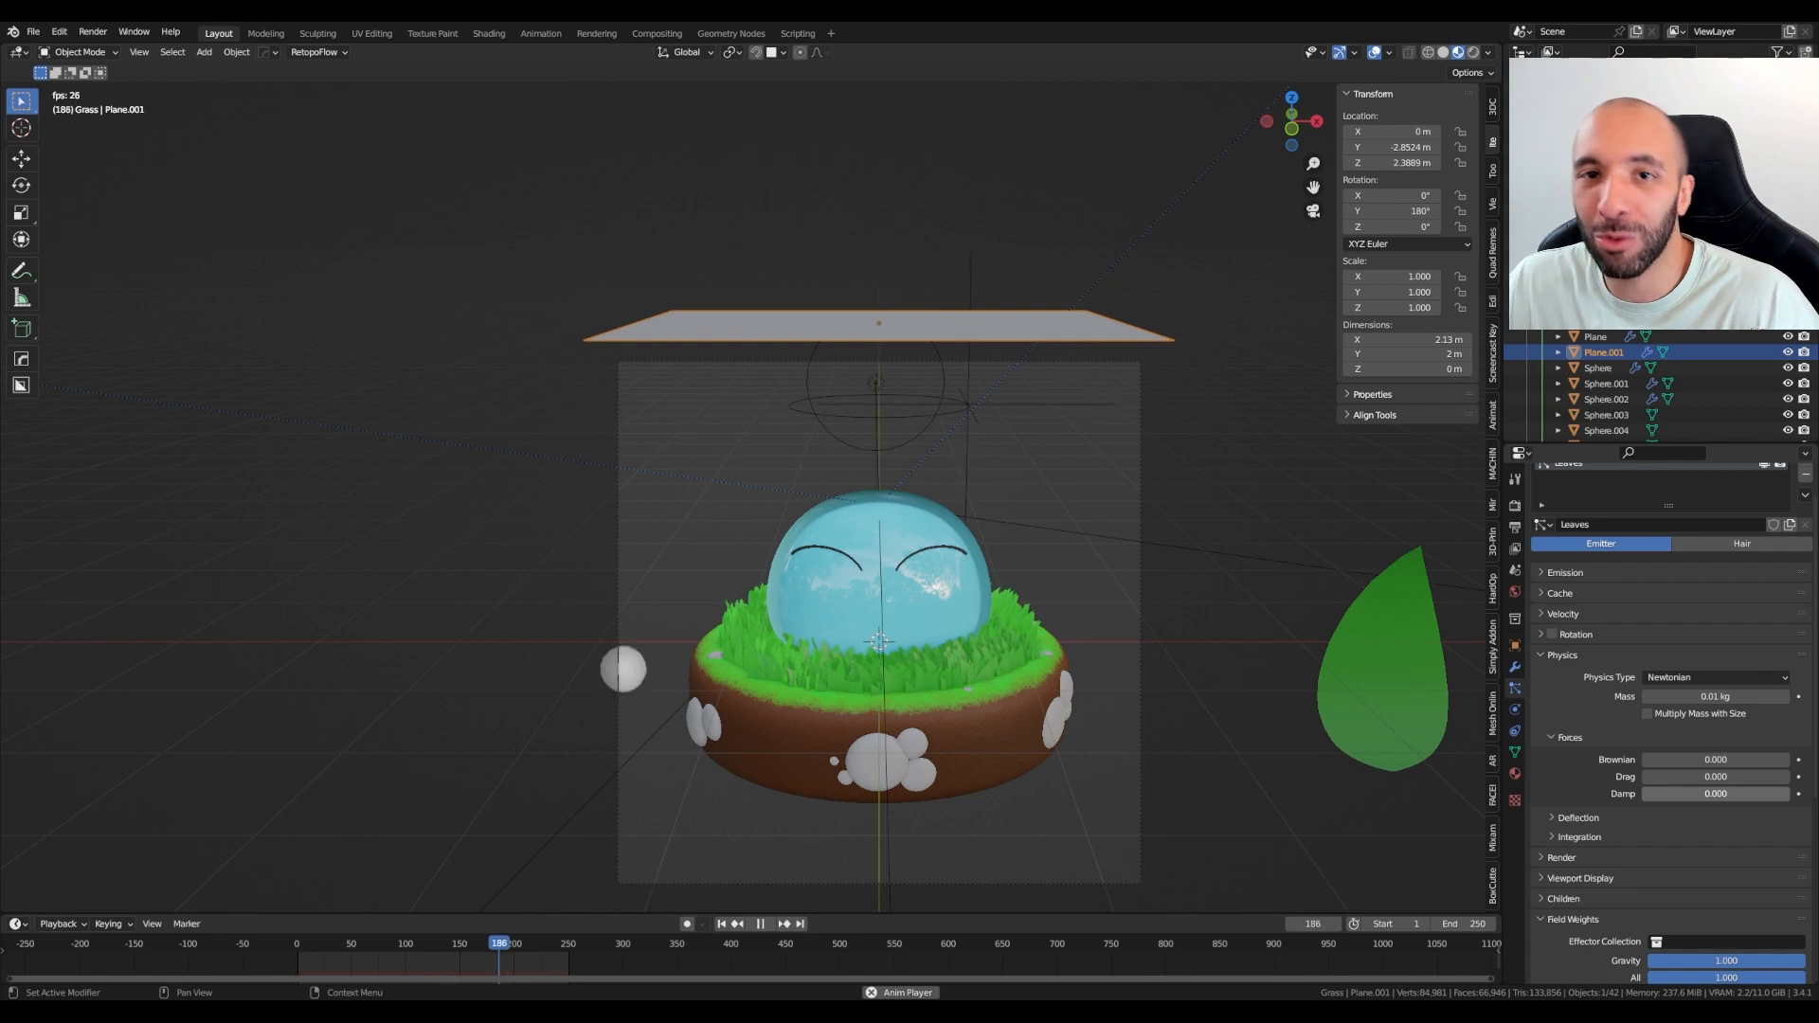
pyautogui.click(1658, 794)
pyautogui.press('BackSpace')
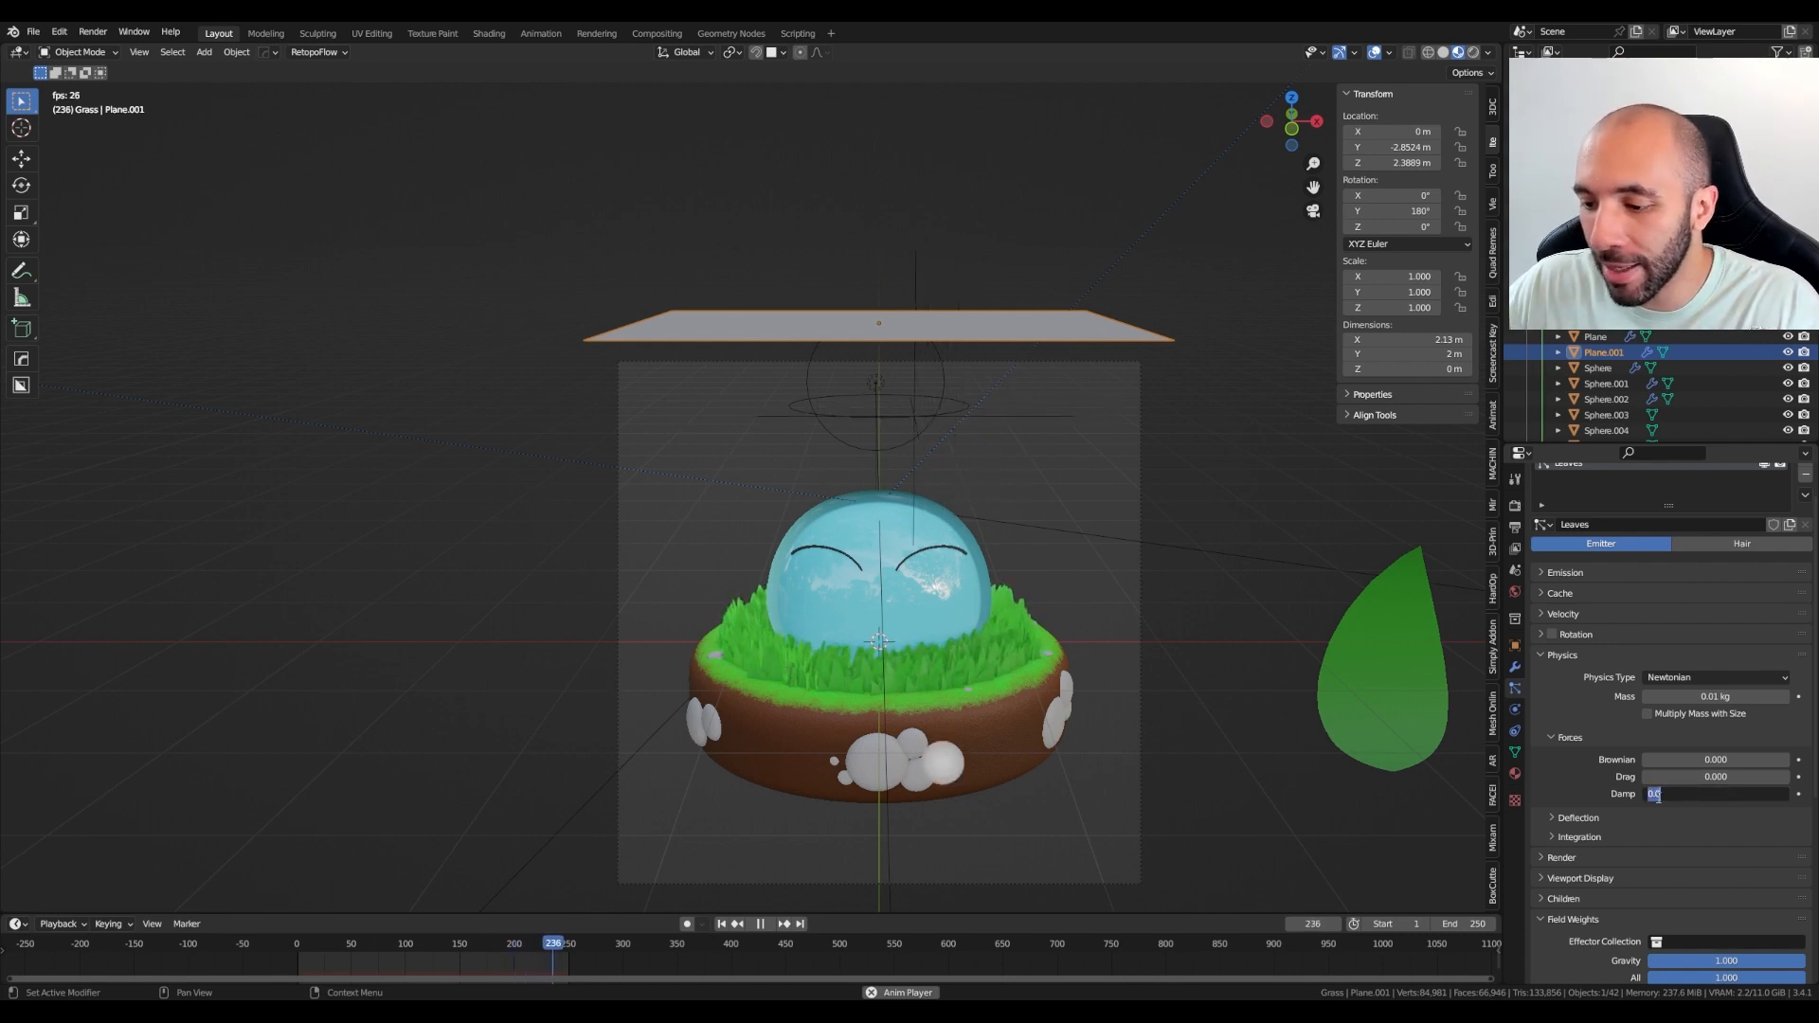
pyautogui.write('0.825')
pyautogui.press('Return')
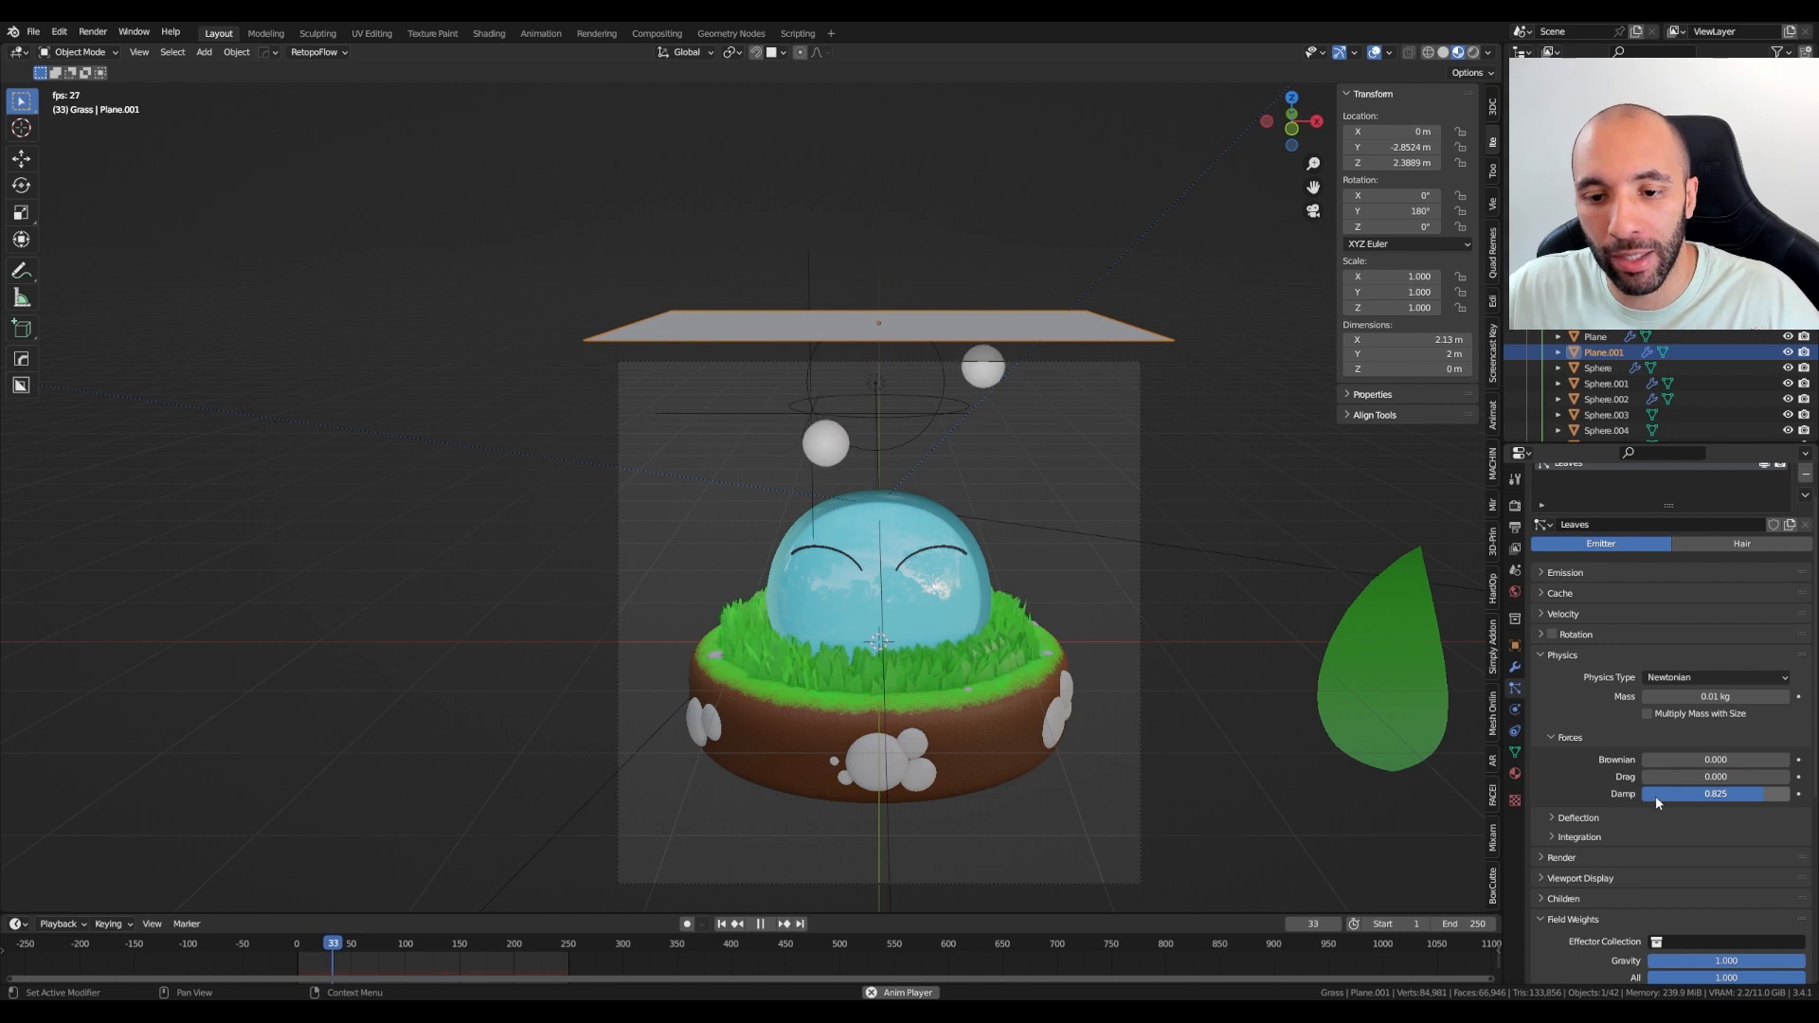
pyautogui.scroll(-1, 1656, 796)
pyautogui.keyDown('shift'); pyautogui.moveTo(861, 617); pyautogui.dragTo(835, 512, button='middle'); pyautogui.keyUp('shift')
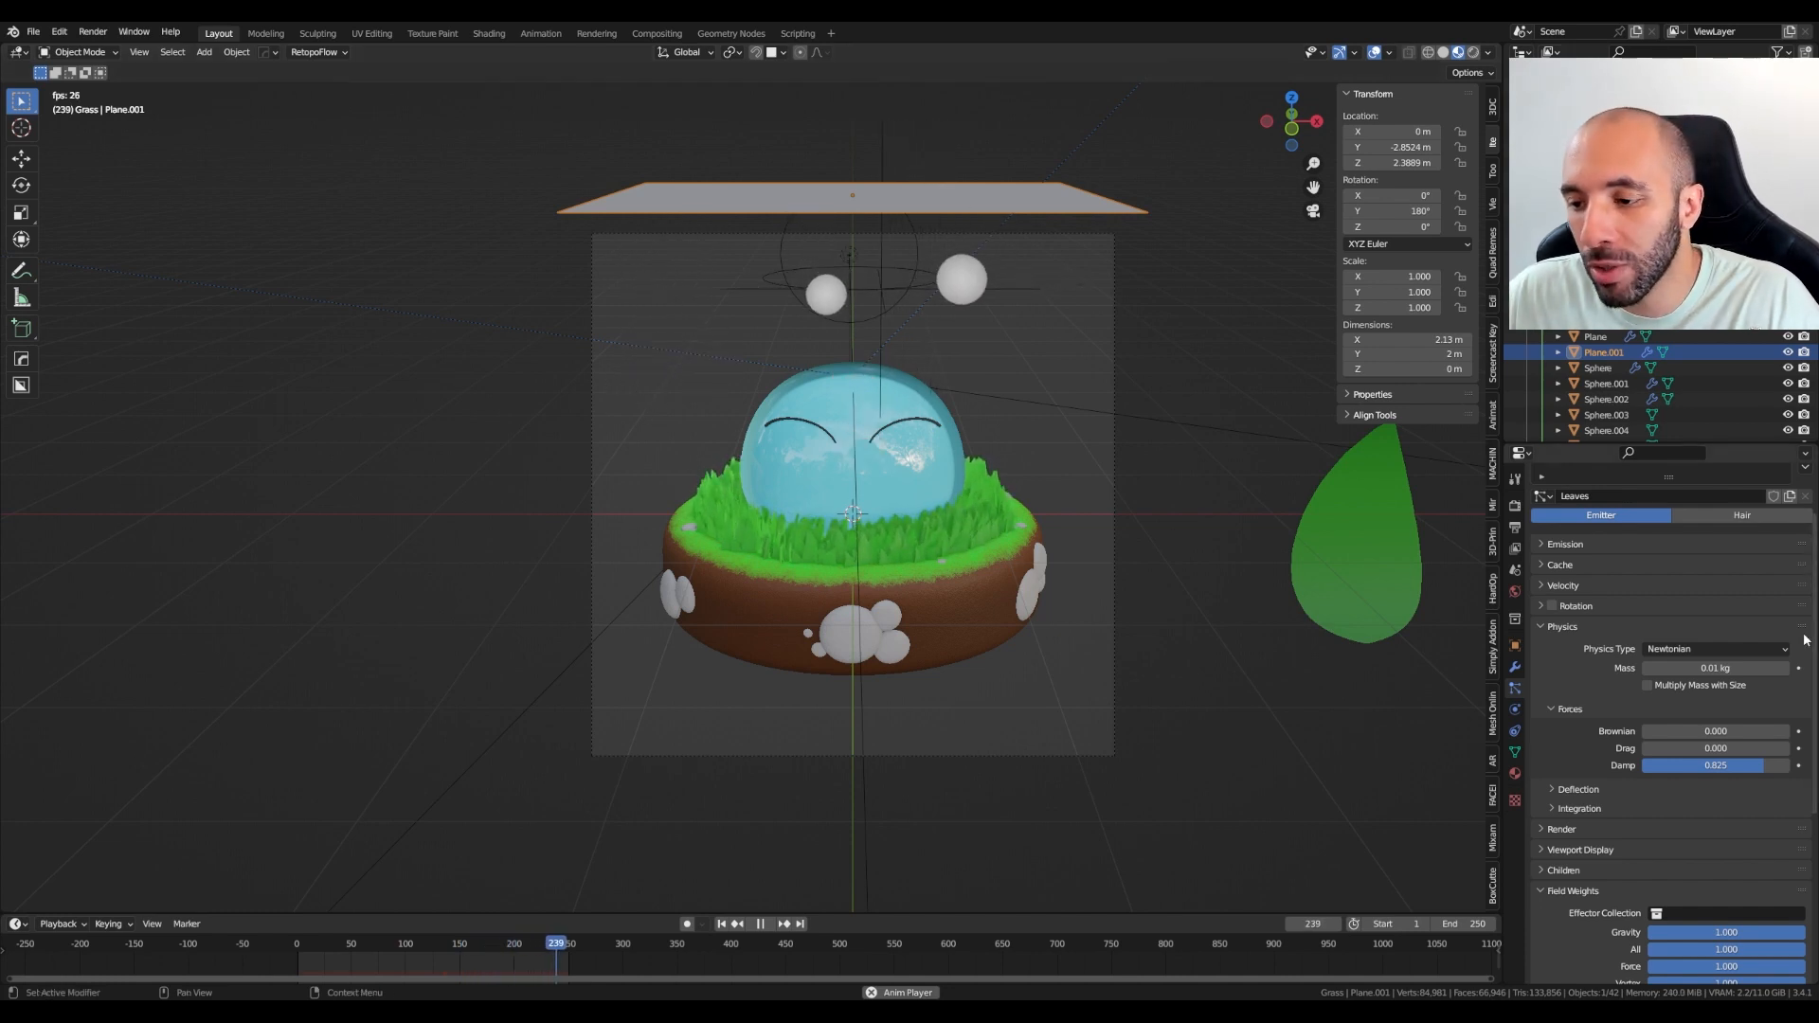
# Stop the playback and set the particles' emission lifetime to 250 frames
pyautogui.scroll(2, 1676, 722)
pyautogui.click(1545, 618)
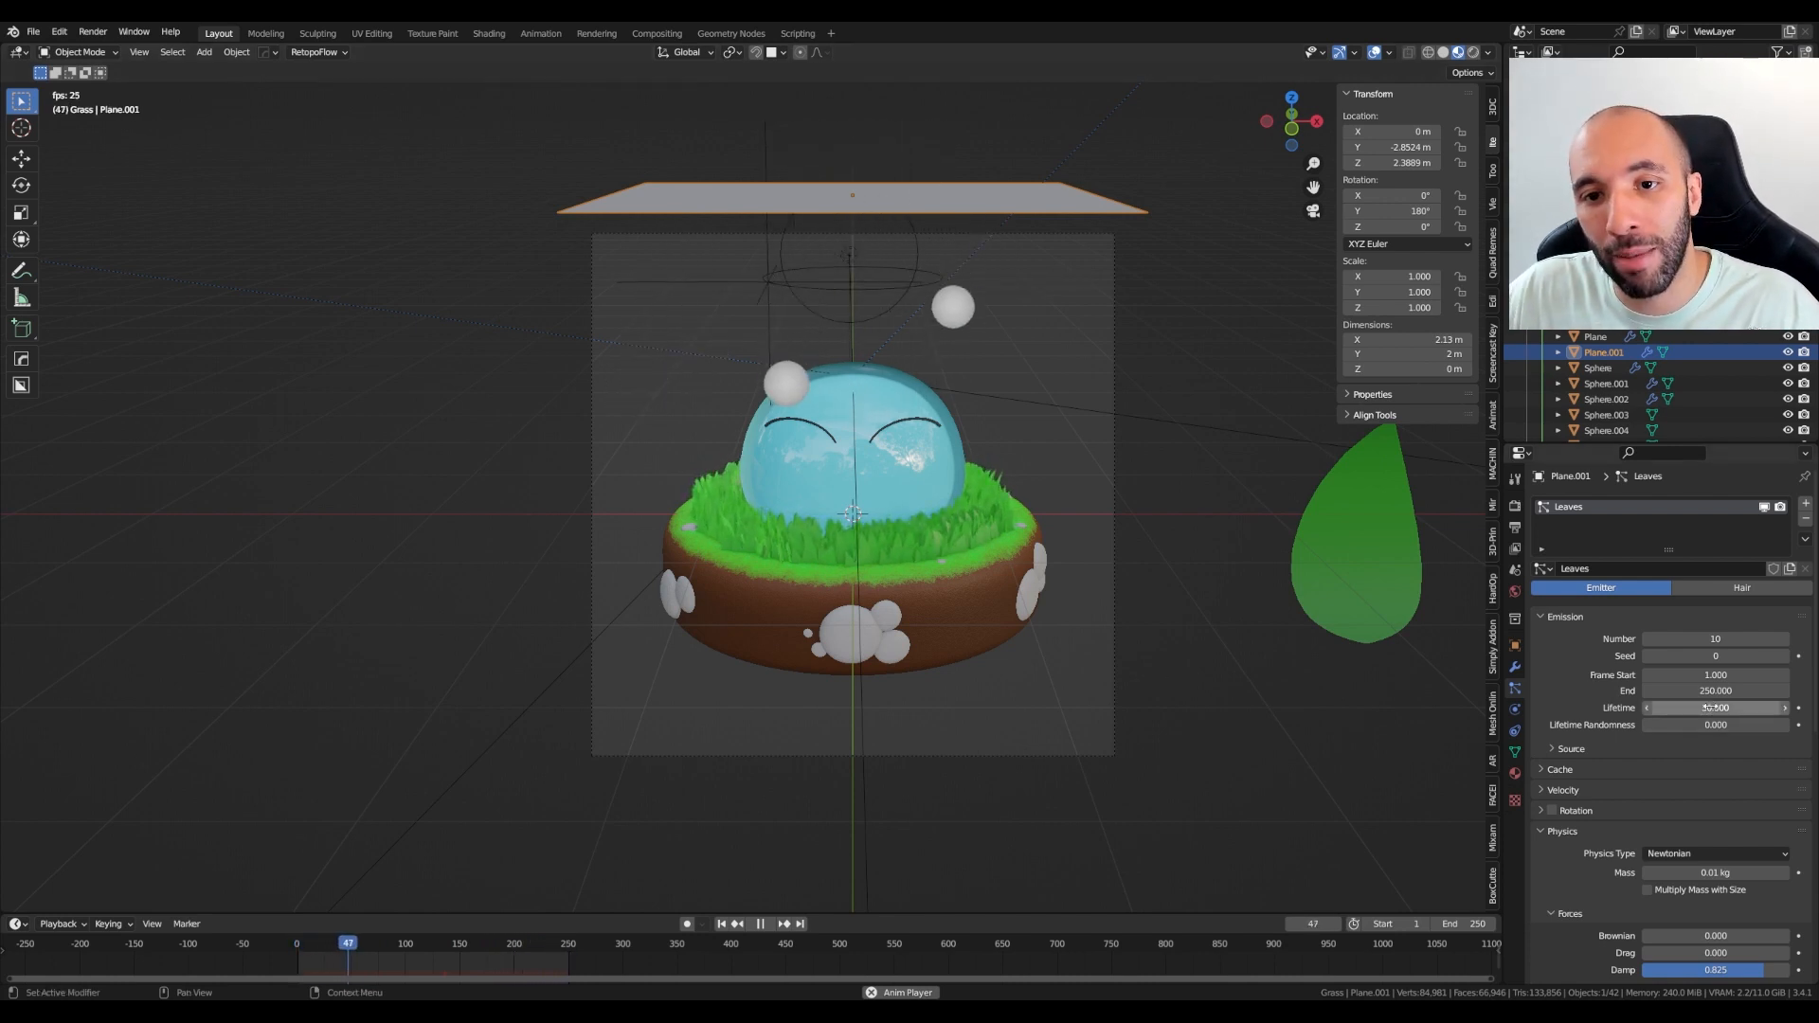
pyautogui.press('space')
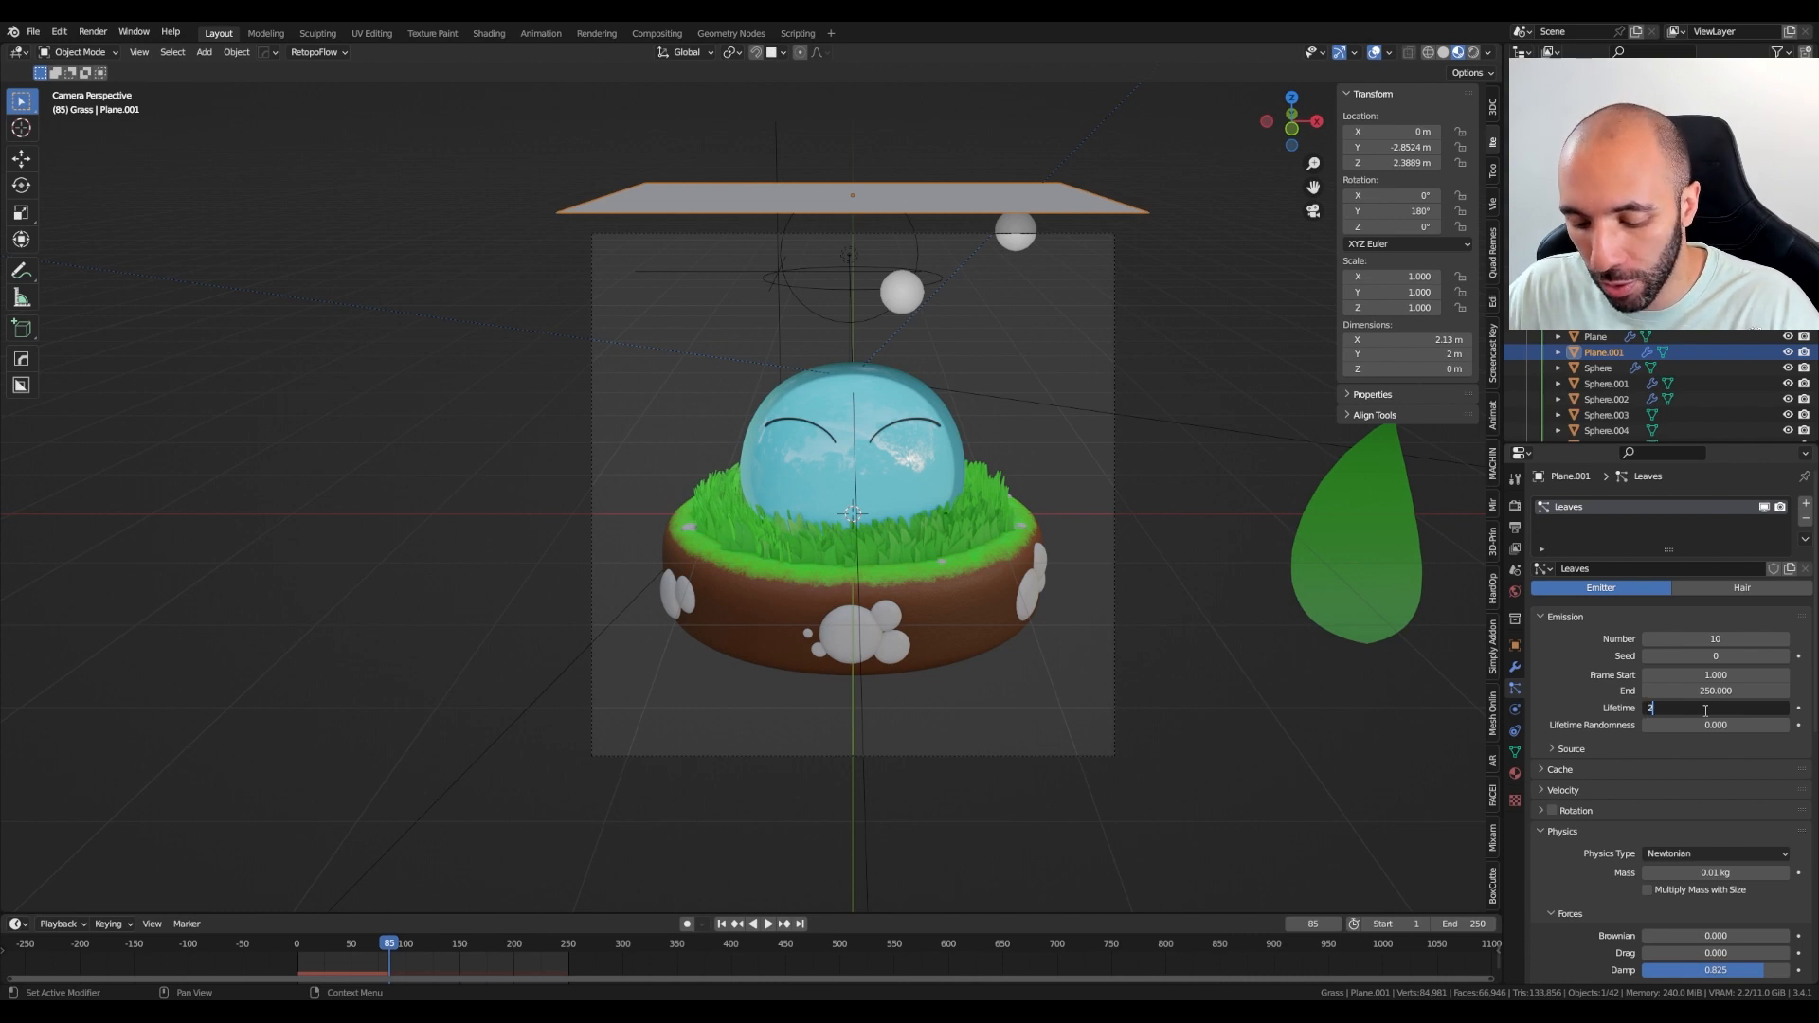
pyautogui.write('50')
pyautogui.press('Return')
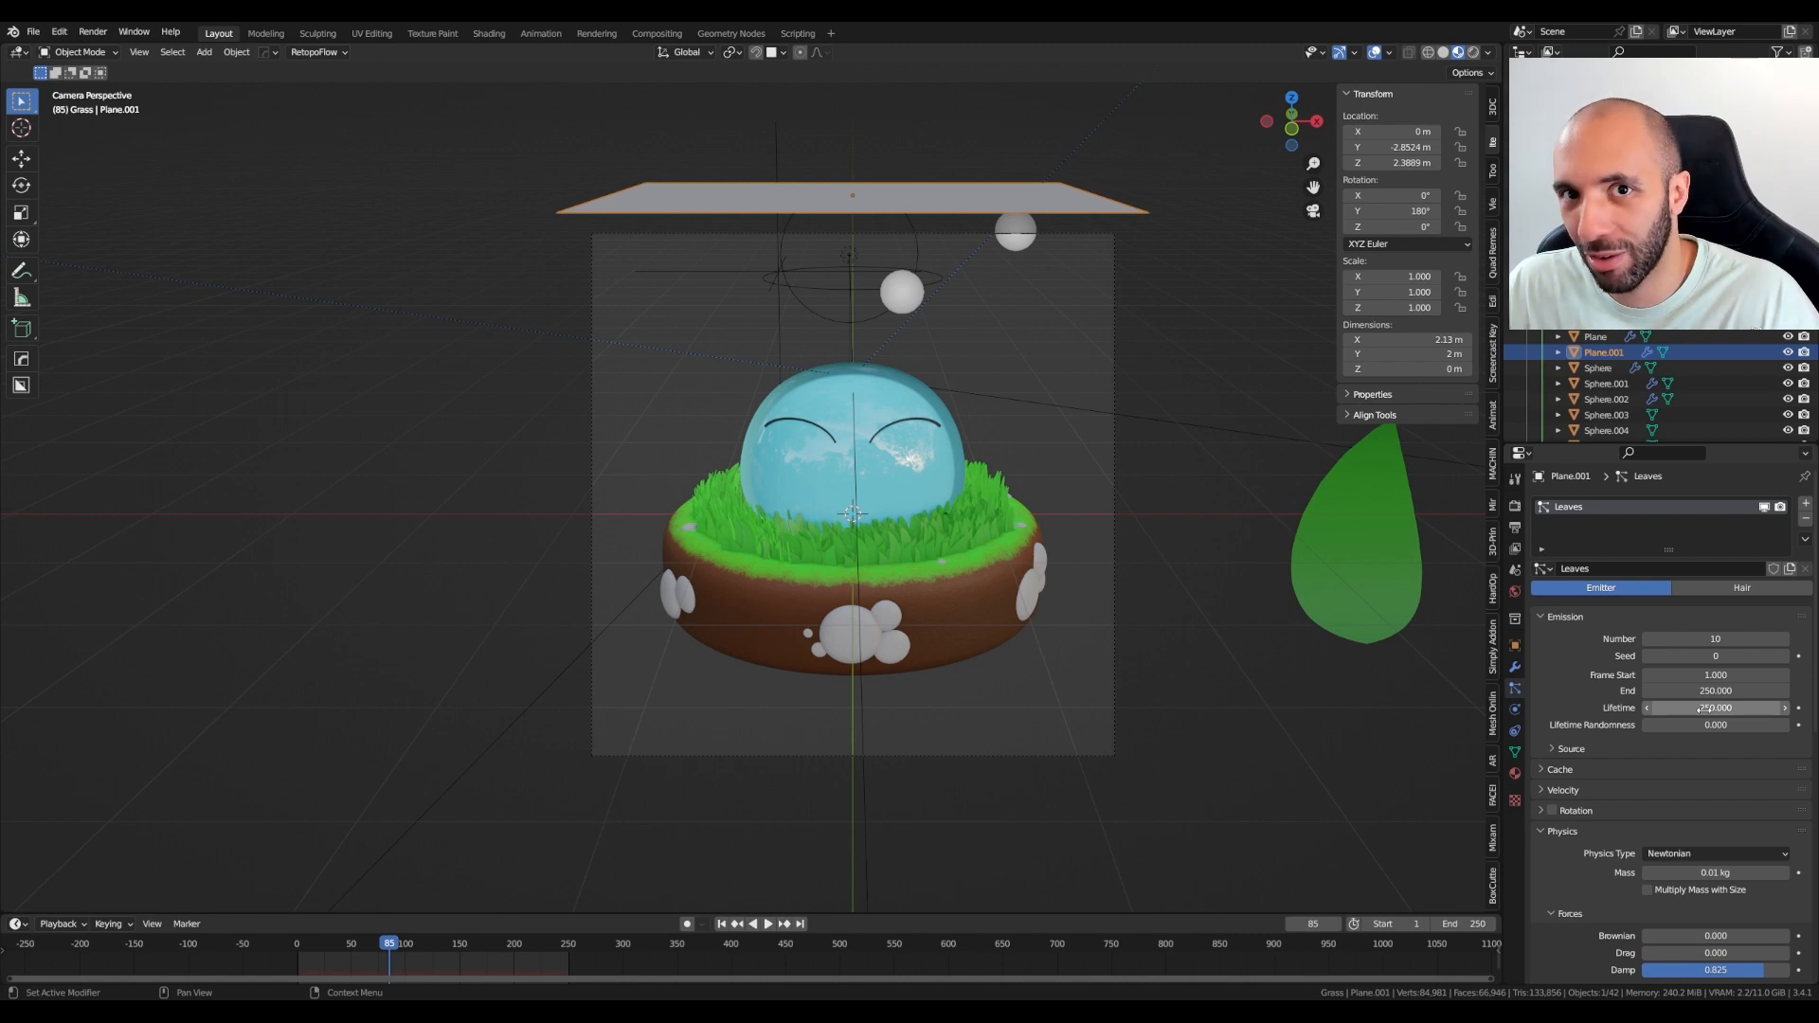
# Play the animation from the start to check how the longer-lived particles fall through the camera frame
pyautogui.click(235, 946)
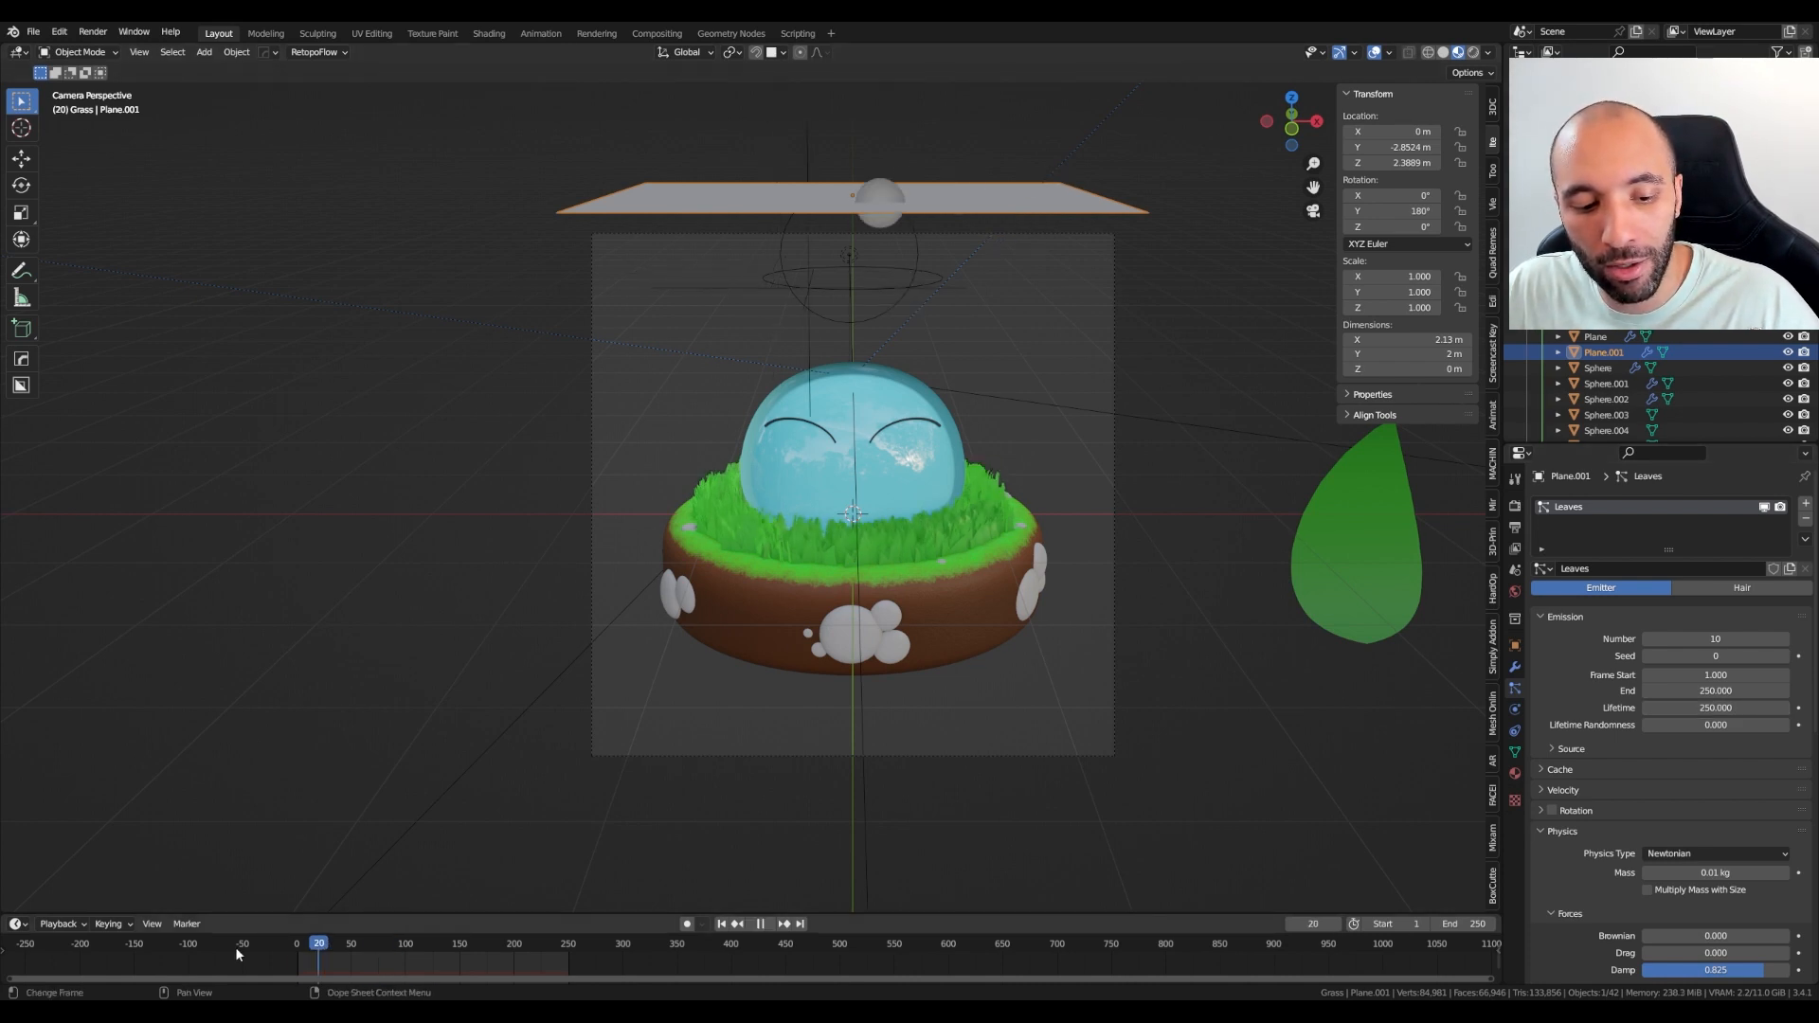
pyautogui.press('space')
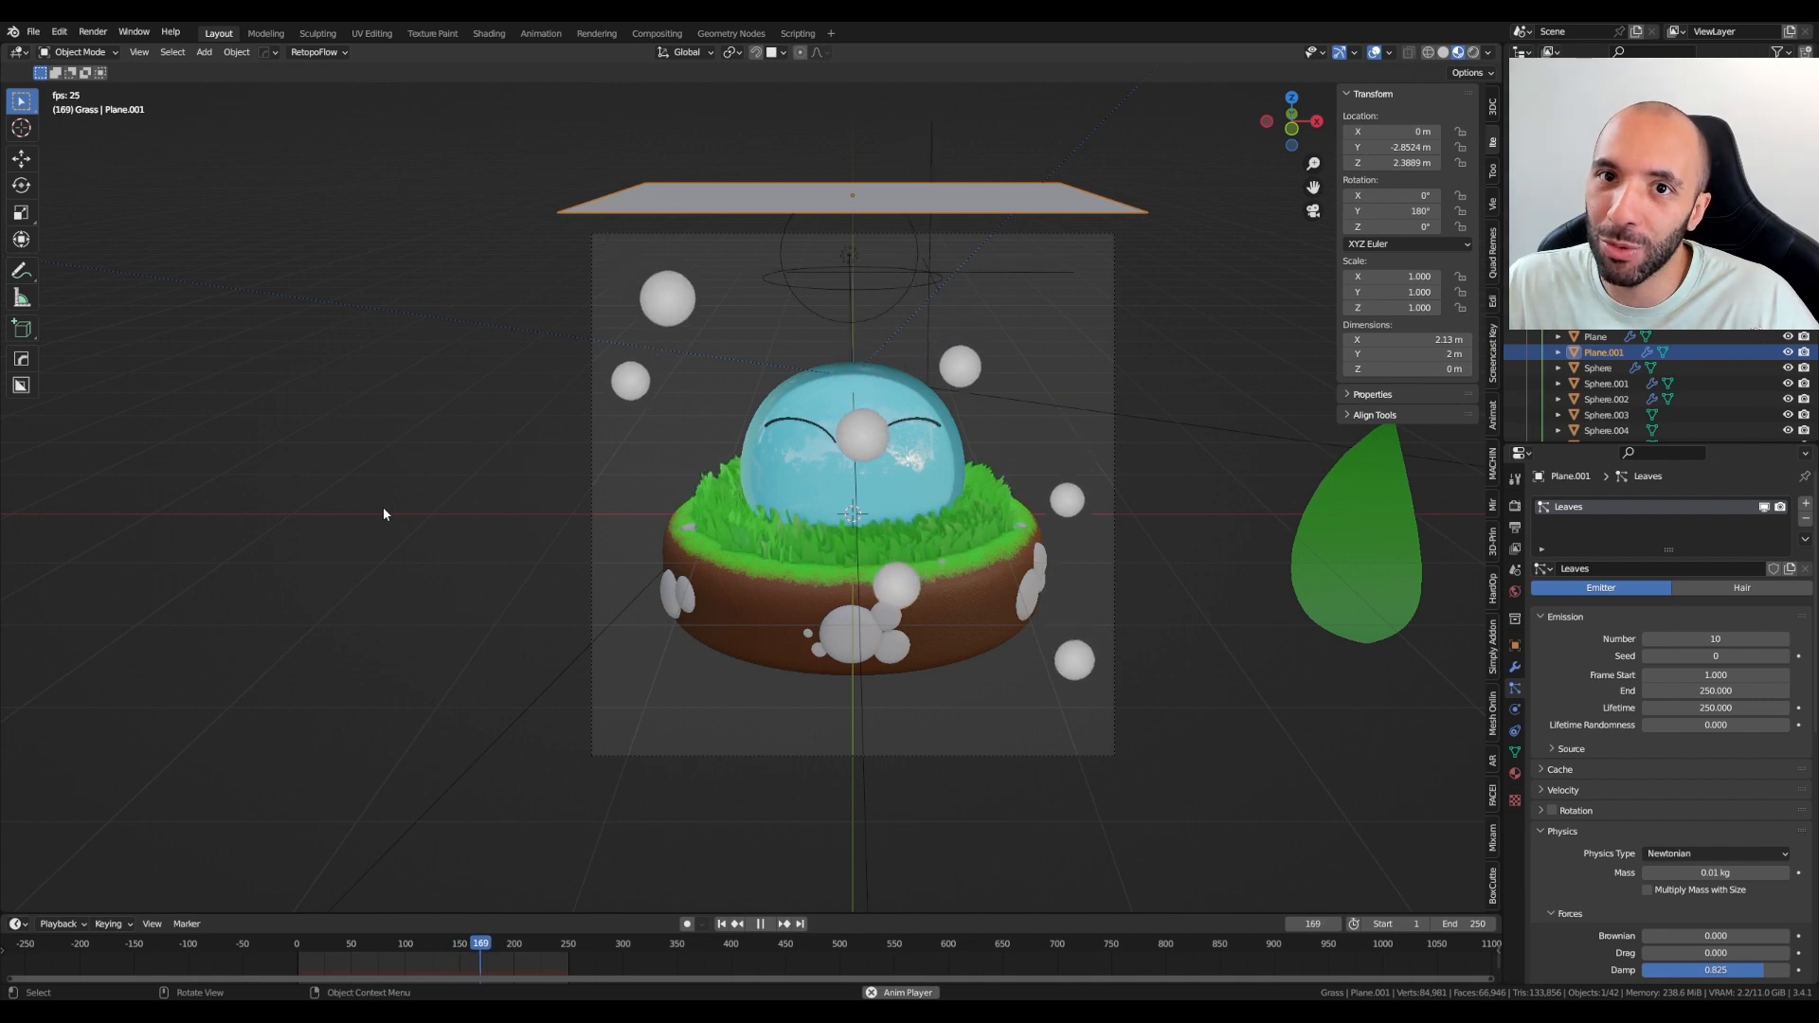
pyautogui.hotkey('shift', 'Left')
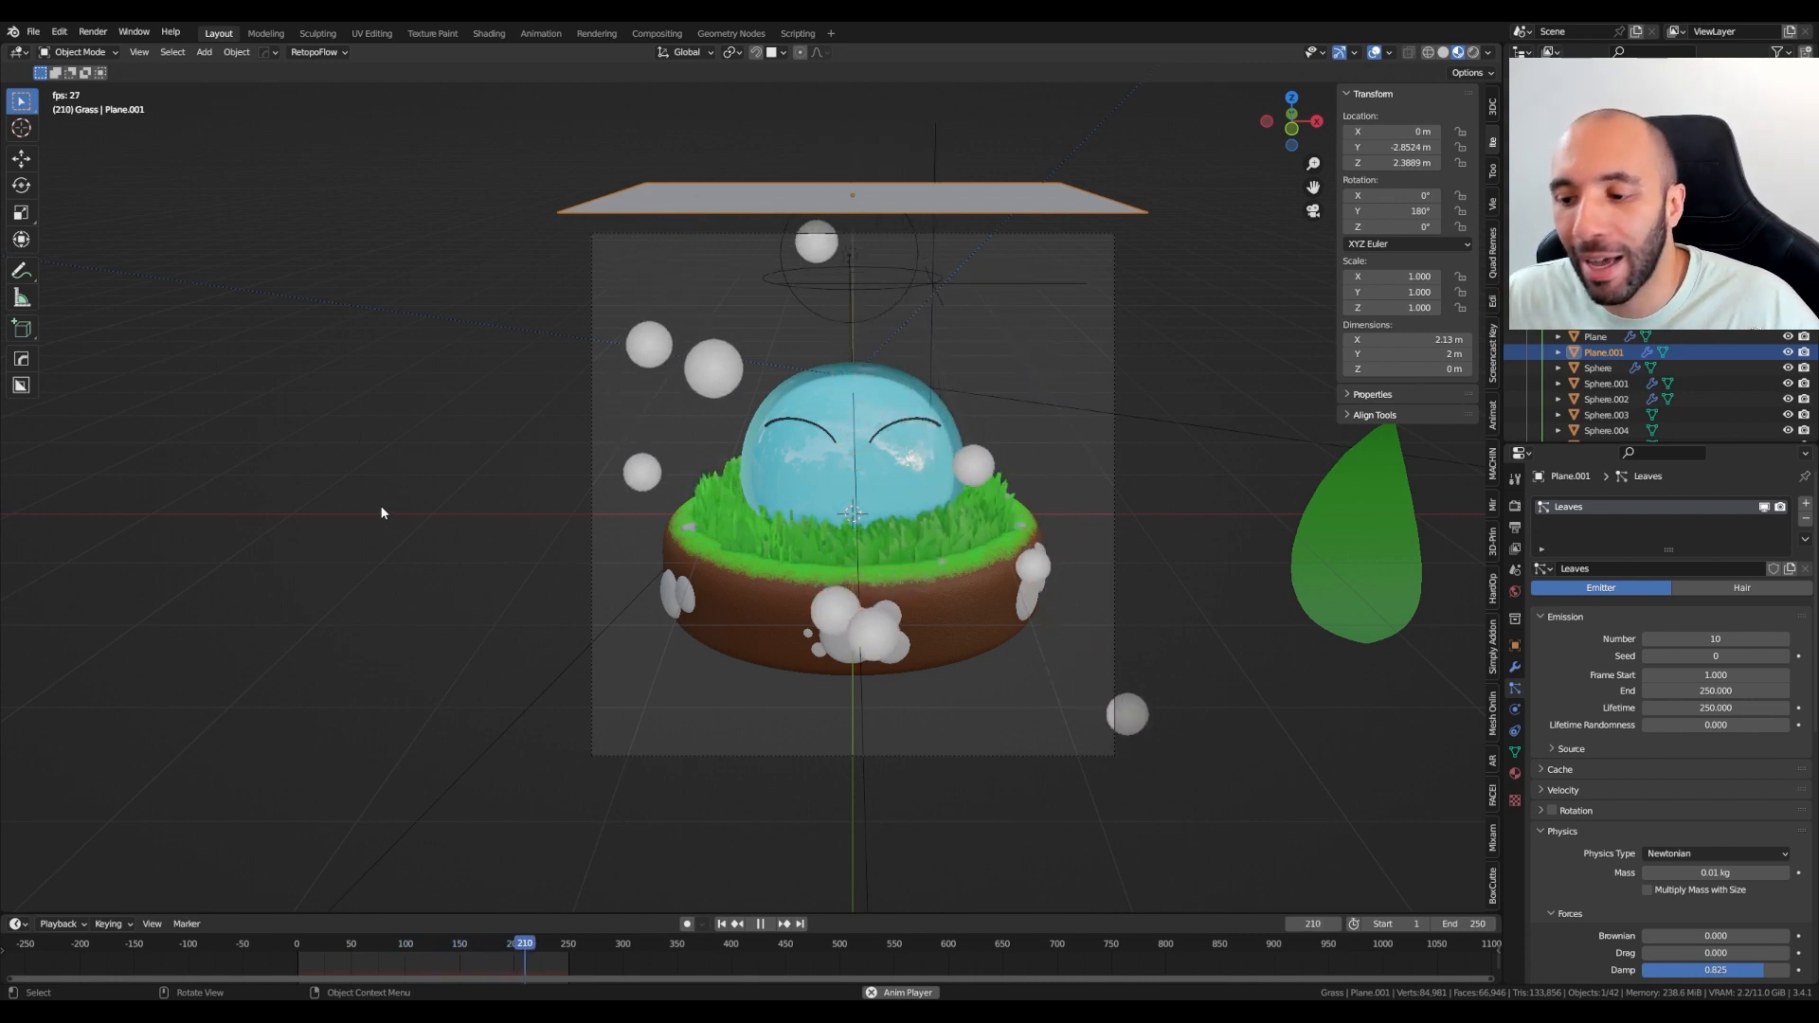
# Set the particles to render as Object and expand the instance object settings
pyautogui.scroll(-5, 1627, 765)
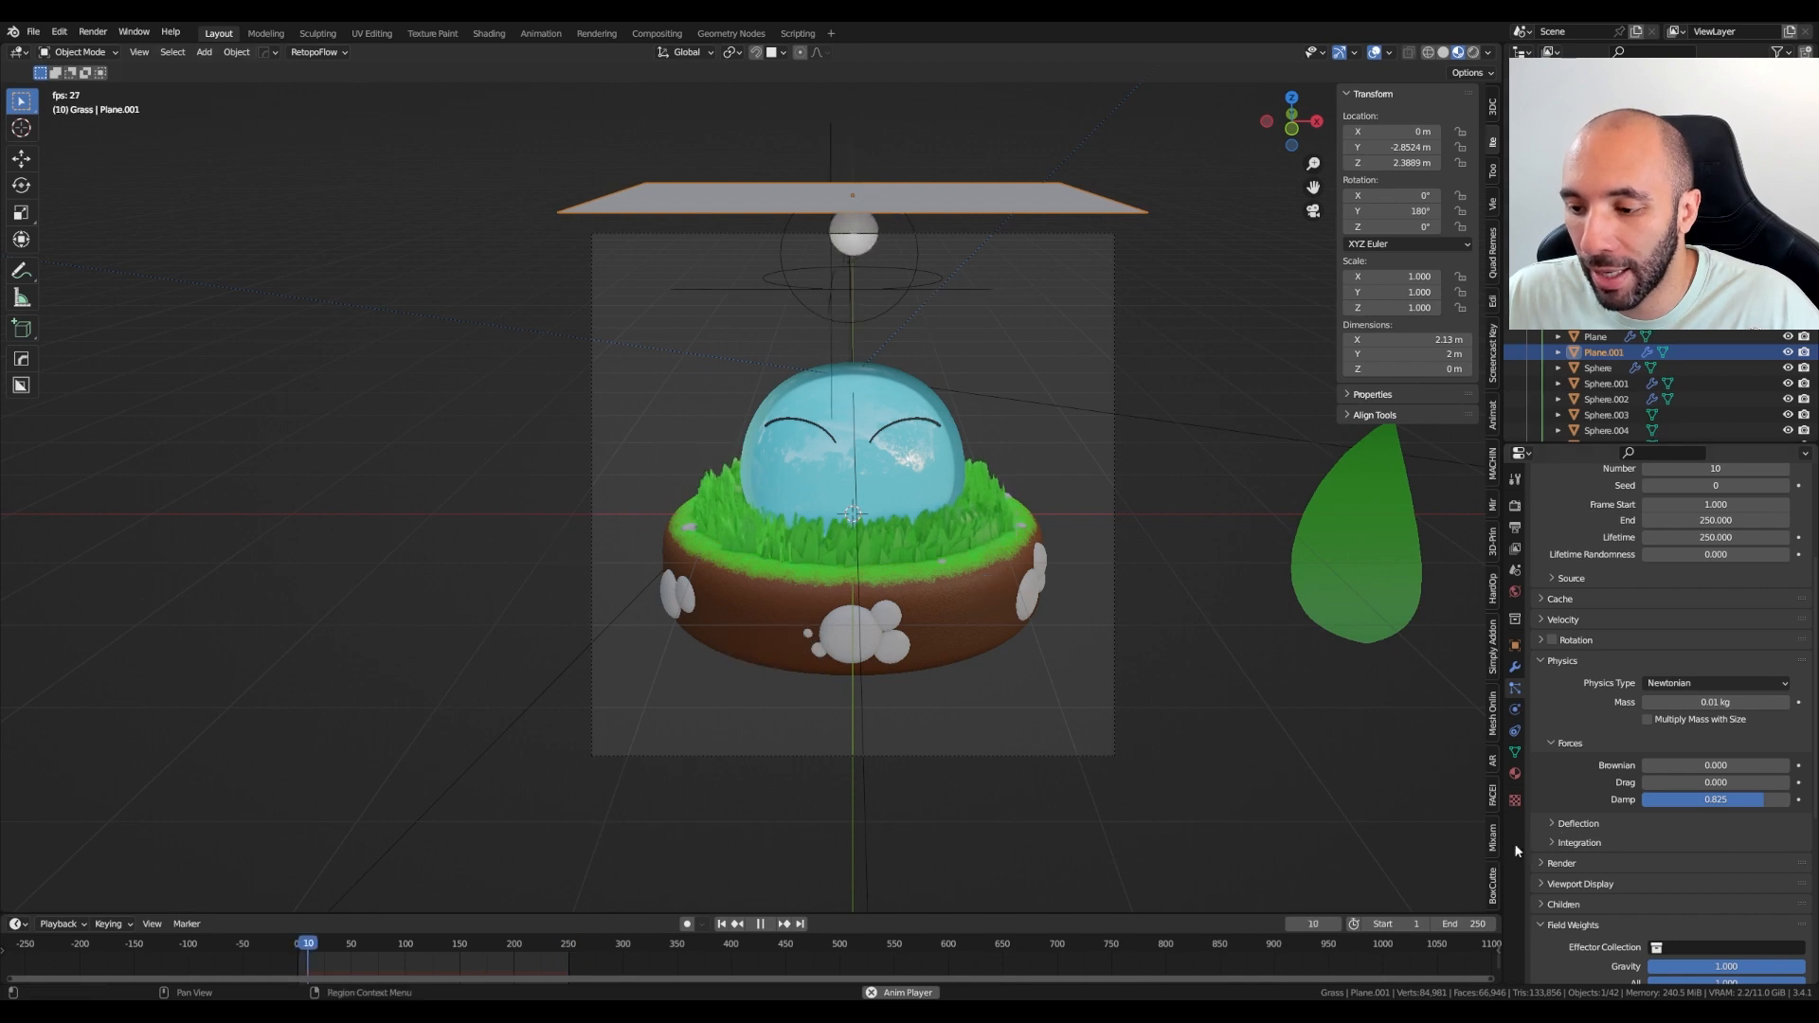
pyautogui.scroll(-4, 1567, 844)
pyautogui.click(1560, 728)
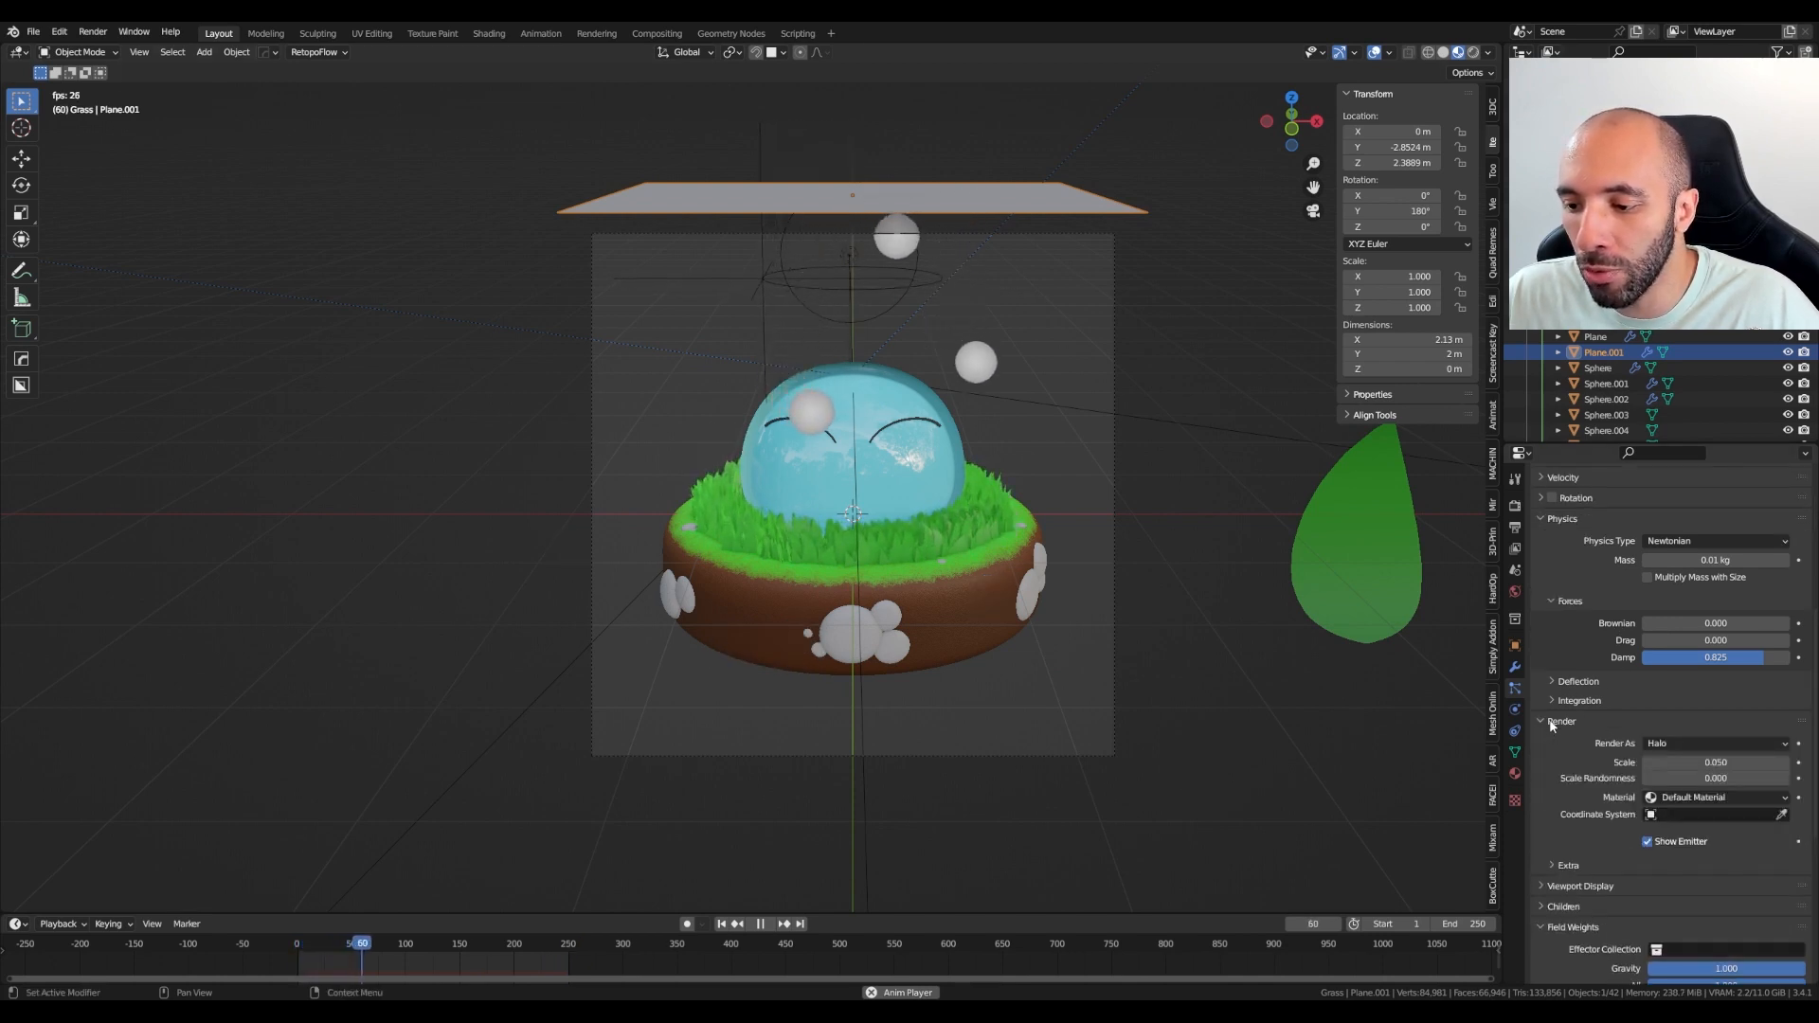
pyautogui.scroll(-3, 1668, 682)
pyautogui.click(1687, 655)
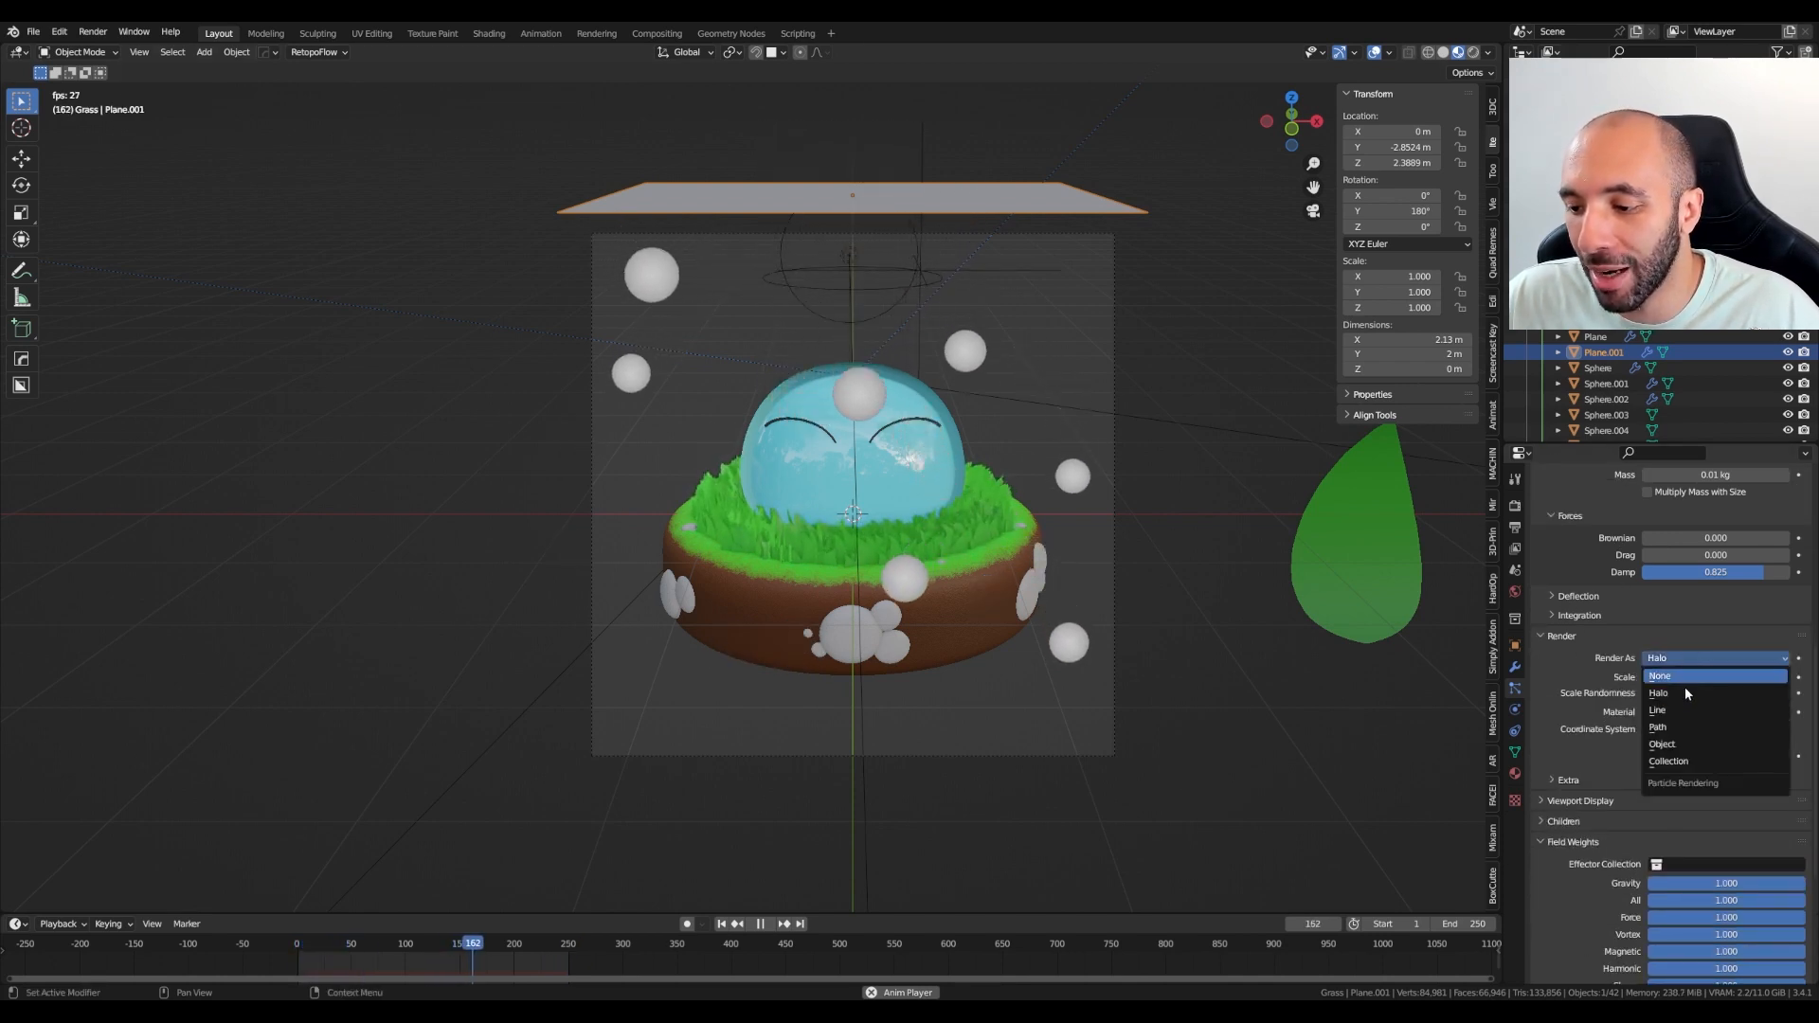
pyautogui.click(1656, 739)
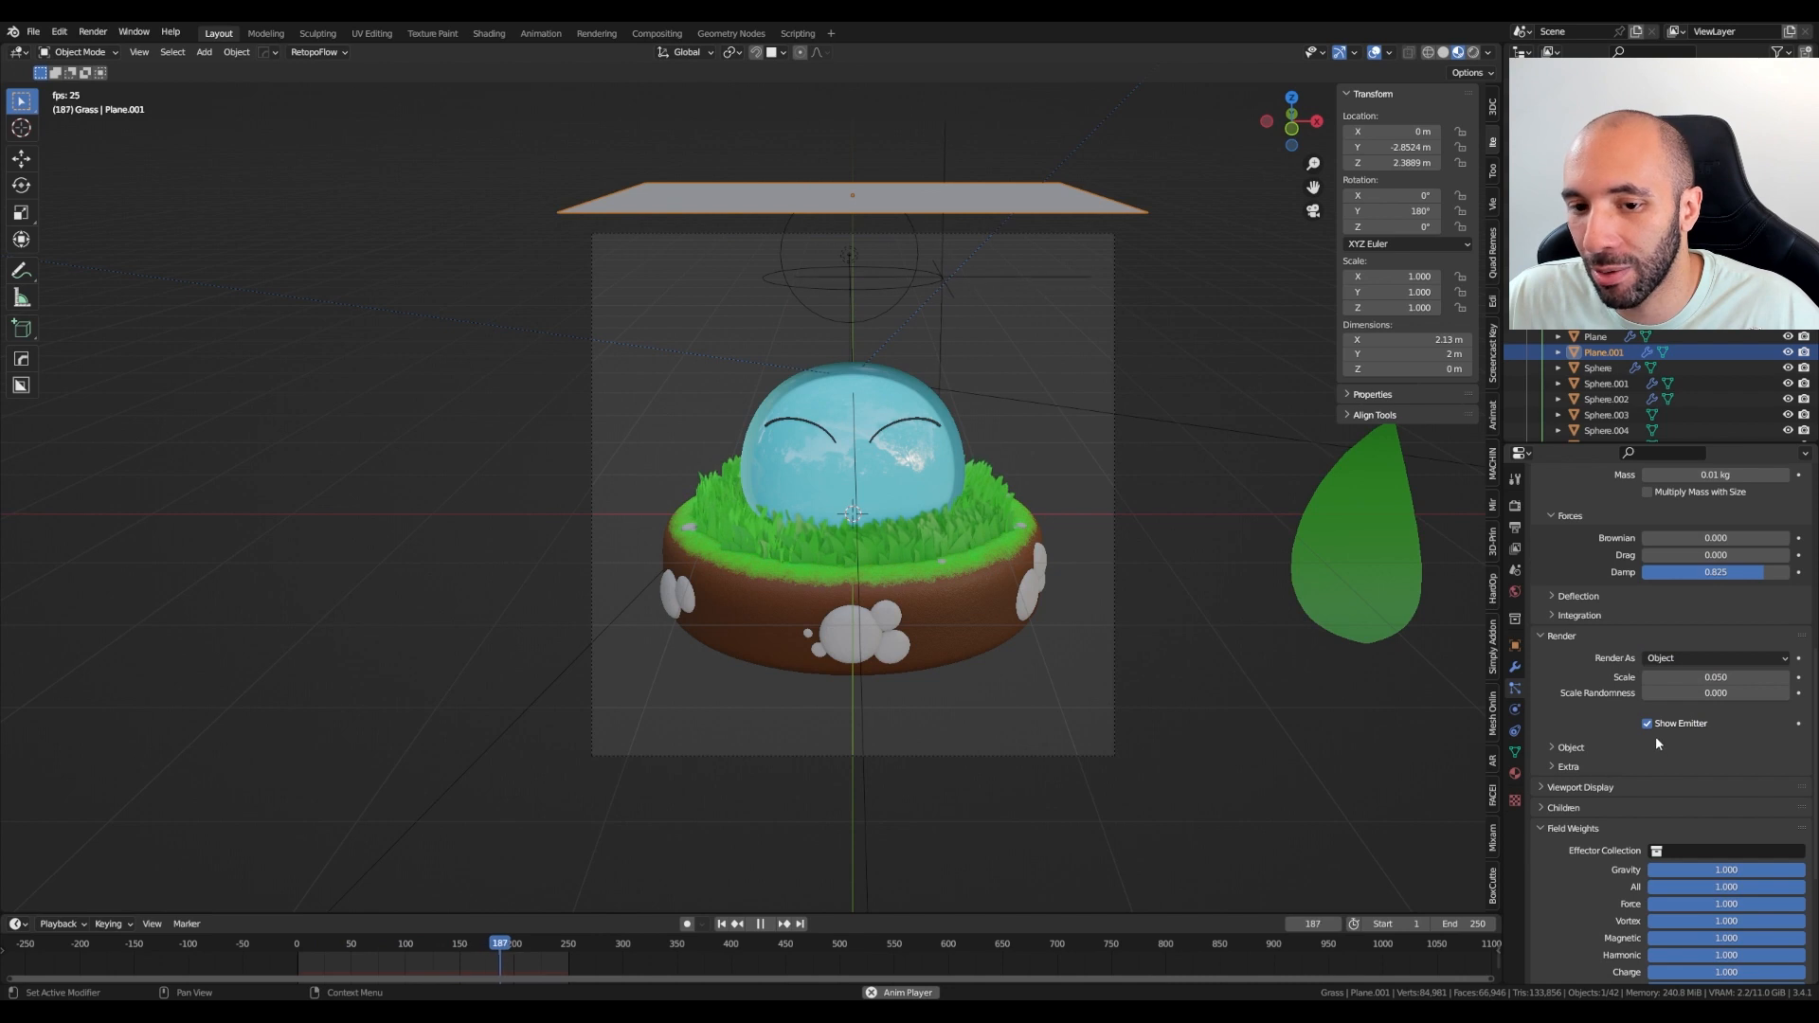
pyautogui.click(1568, 749)
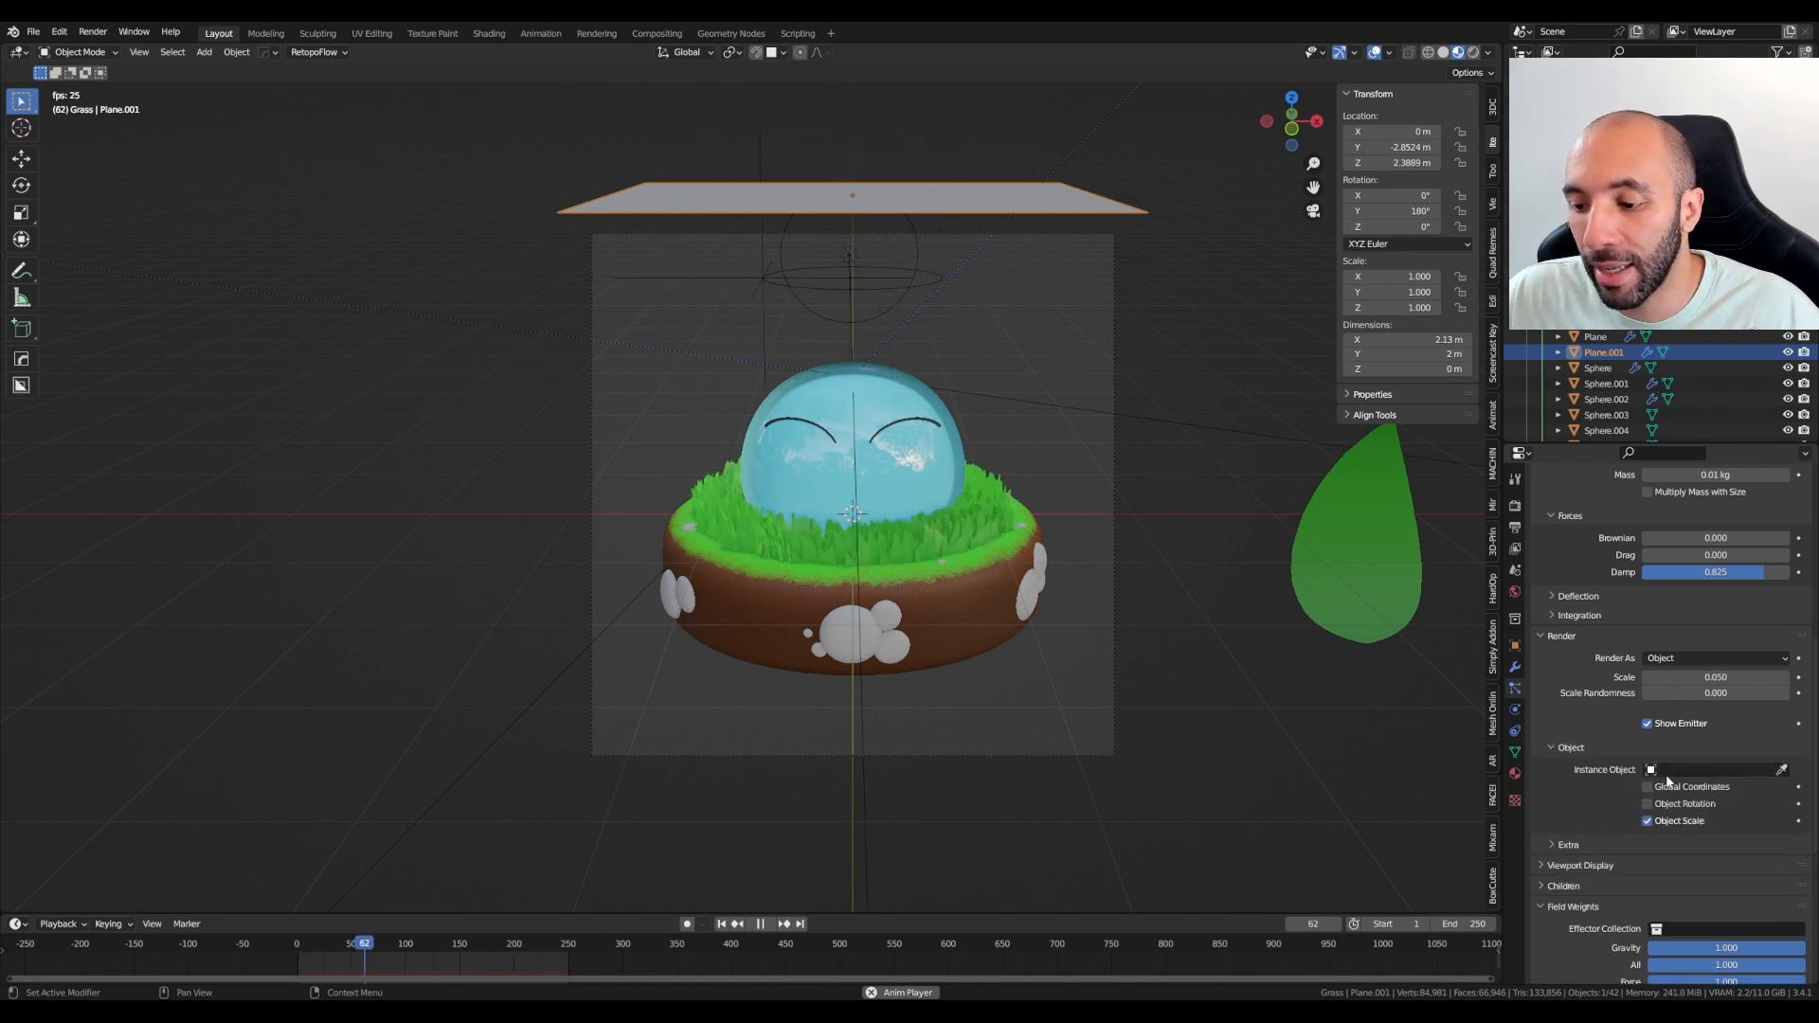
# Select the green leaf plane and rename it Leaf
pyautogui.click(1782, 771)
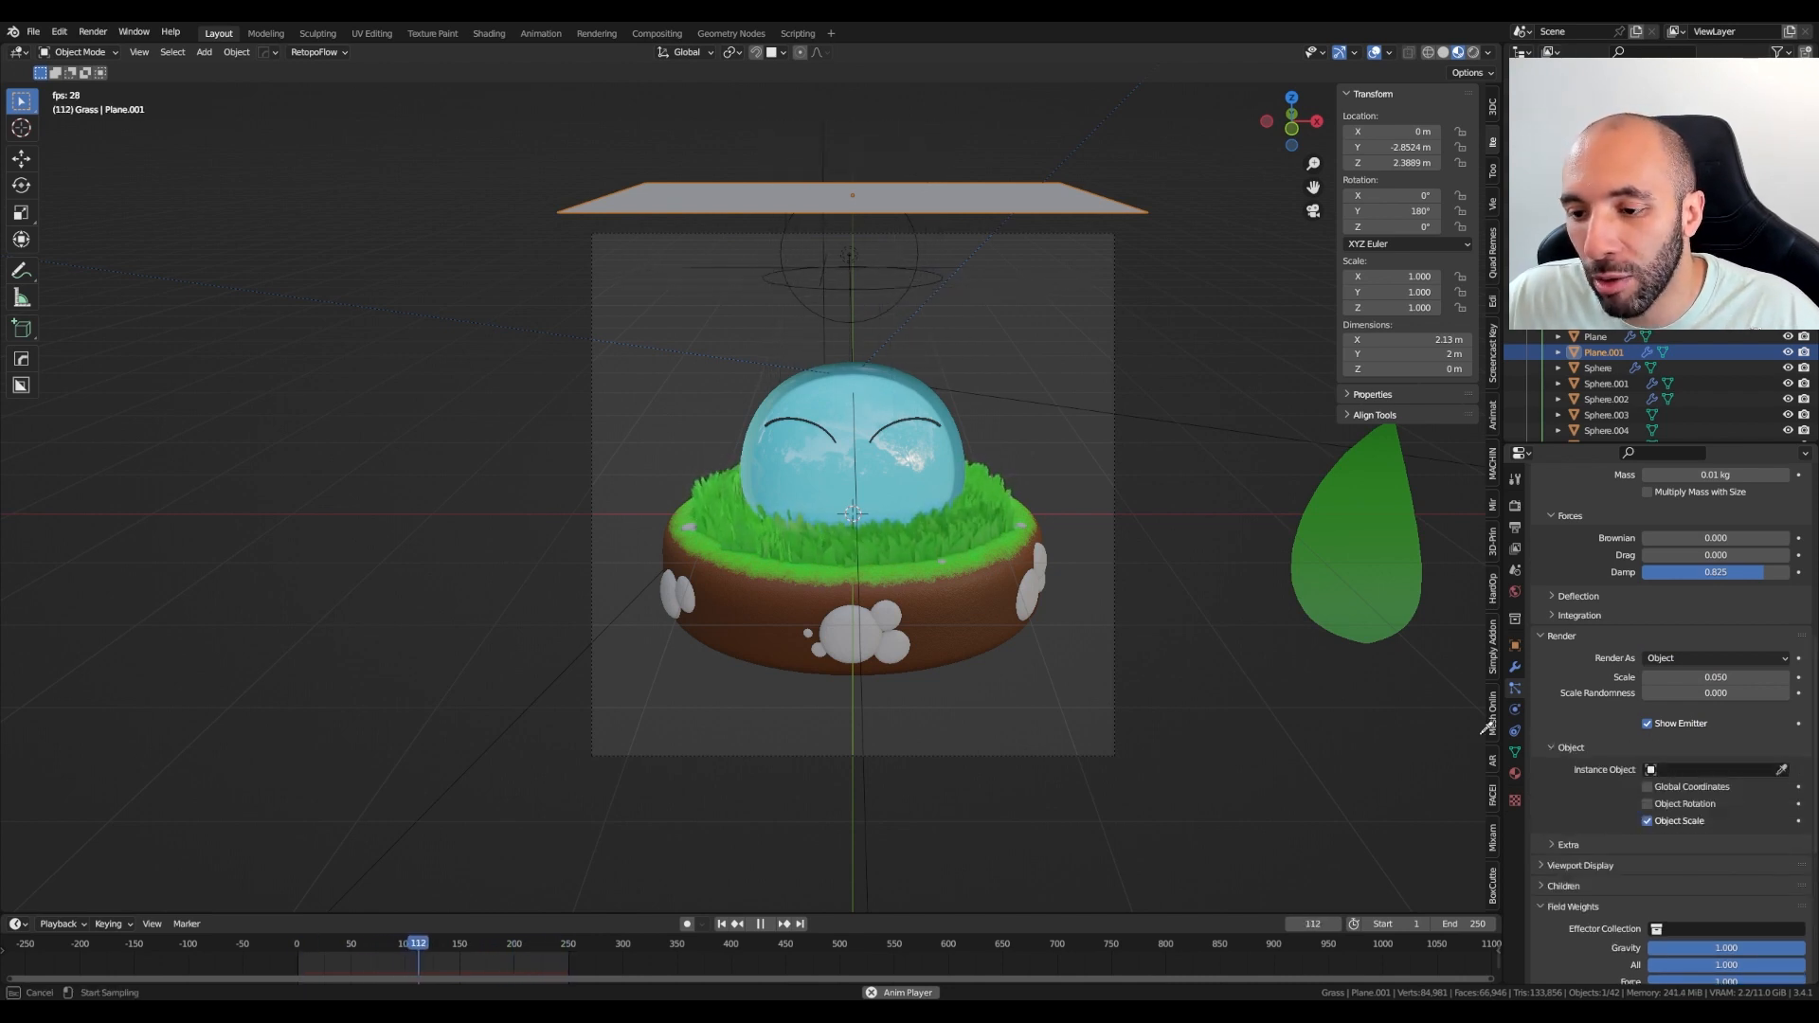
pyautogui.click(1367, 541)
pyautogui.click(1359, 548)
pyautogui.press('F2')
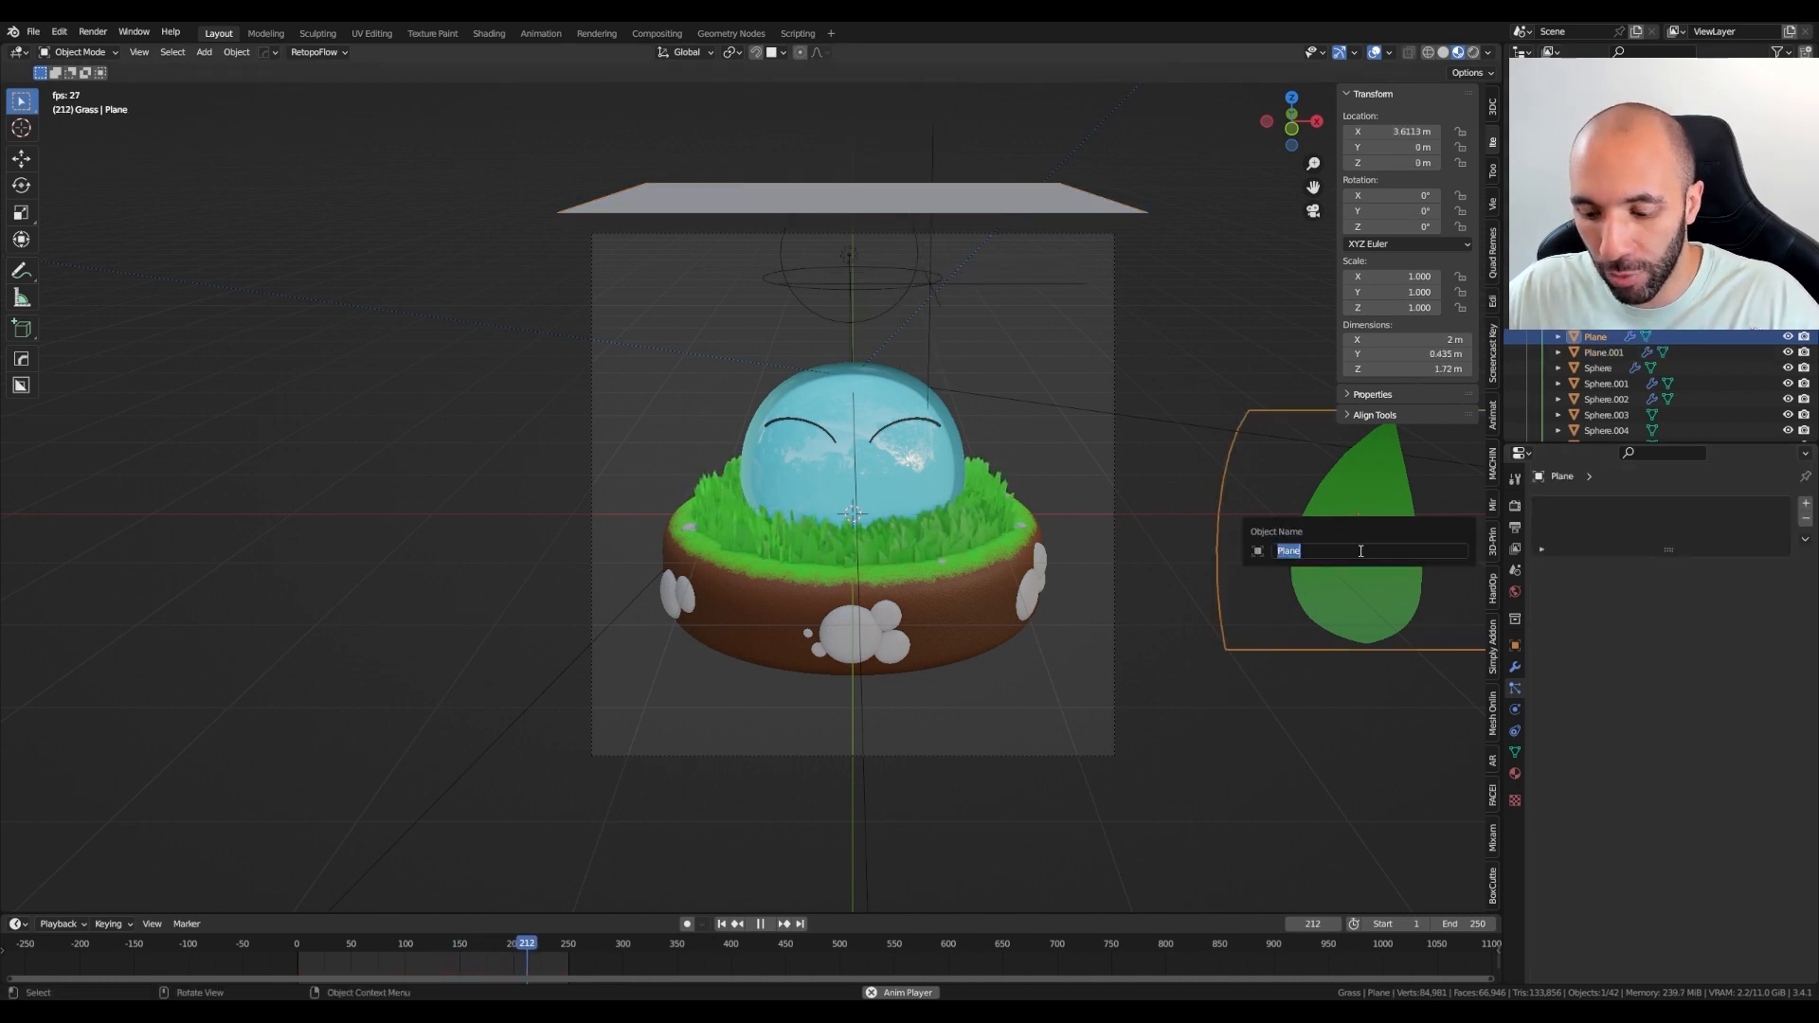
pyautogui.write('Leaf')
pyautogui.press('Return')
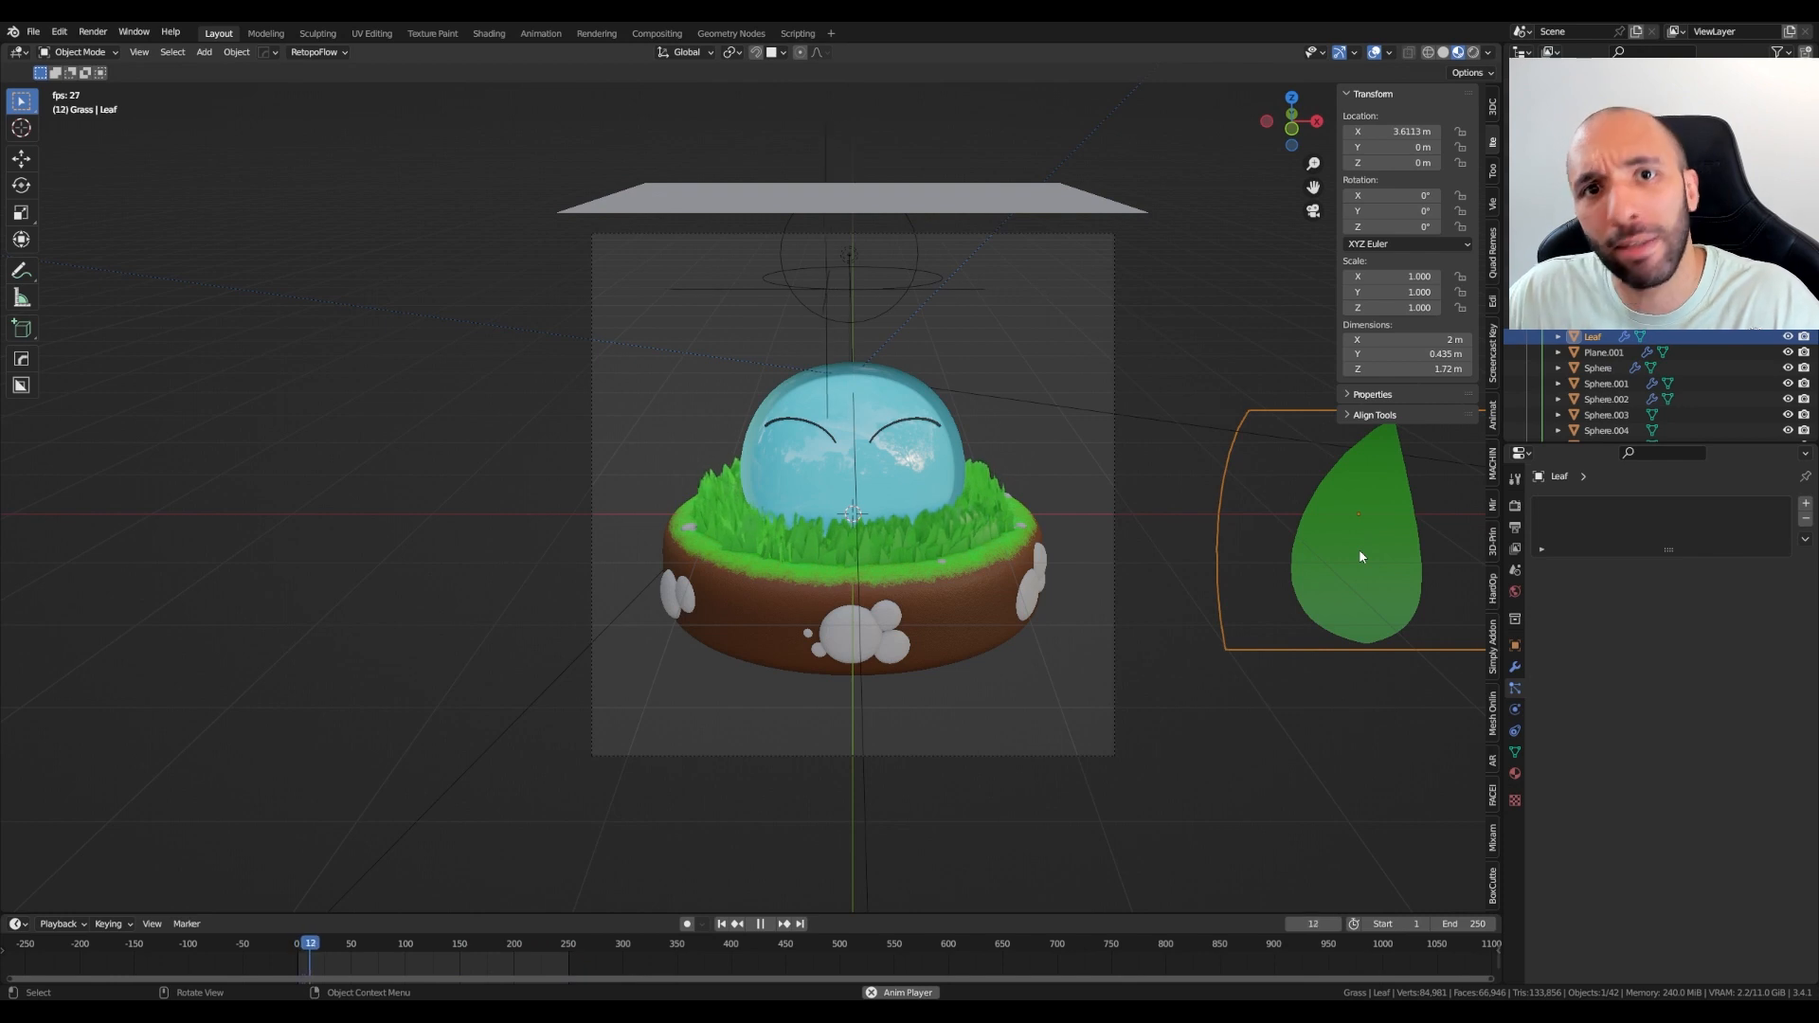
# Reselect the emitter plane and assign Leaf as the particles' instance object
pyautogui.click(889, 202)
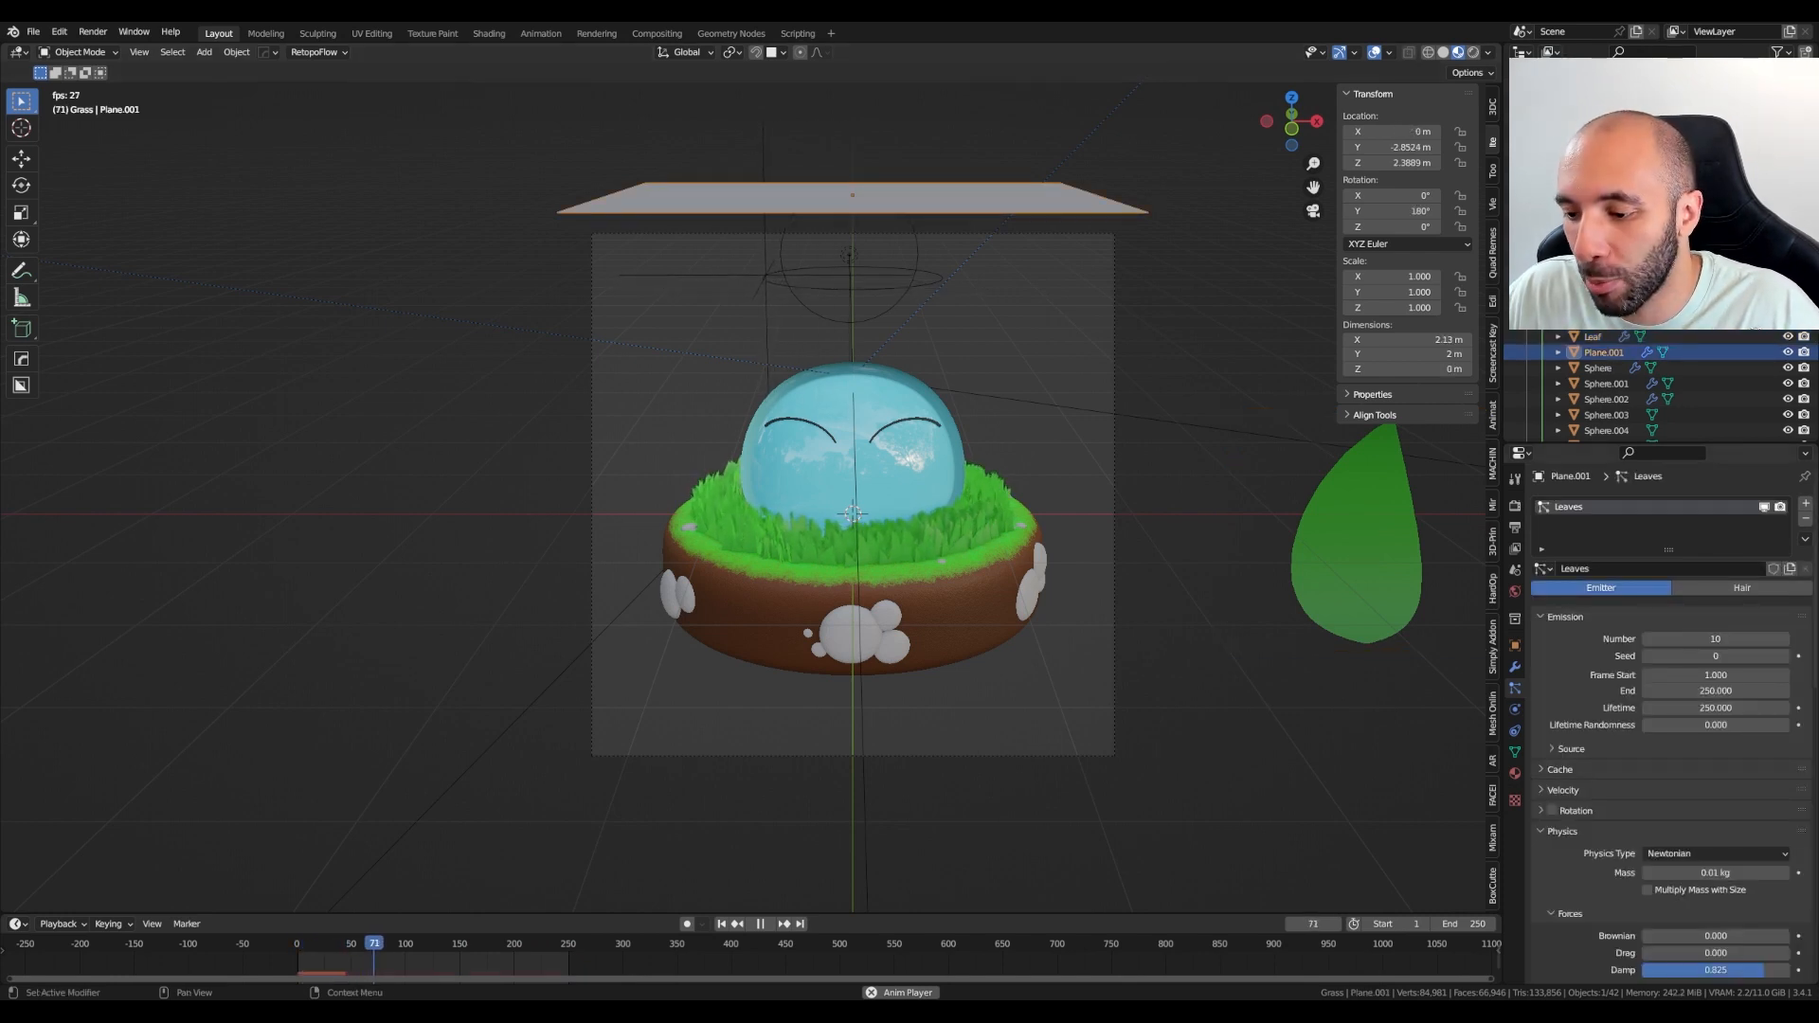
pyautogui.scroll(-10, 1686, 823)
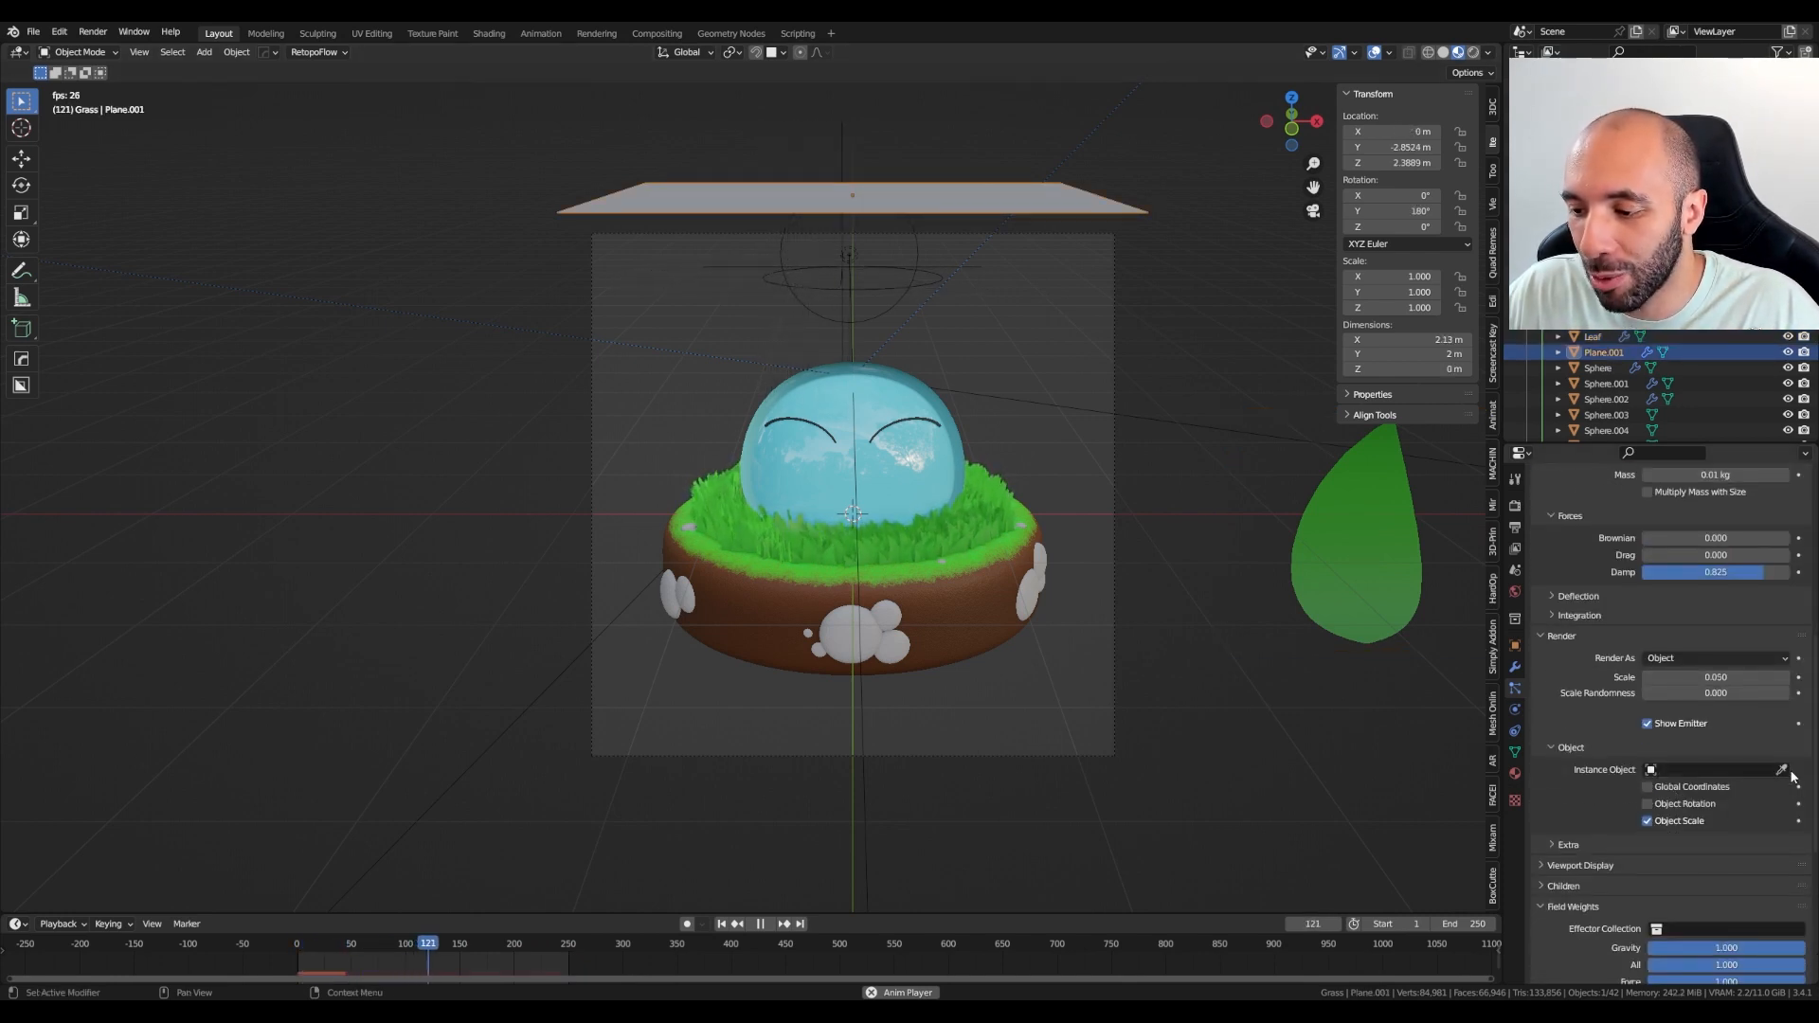
pyautogui.click(1782, 769)
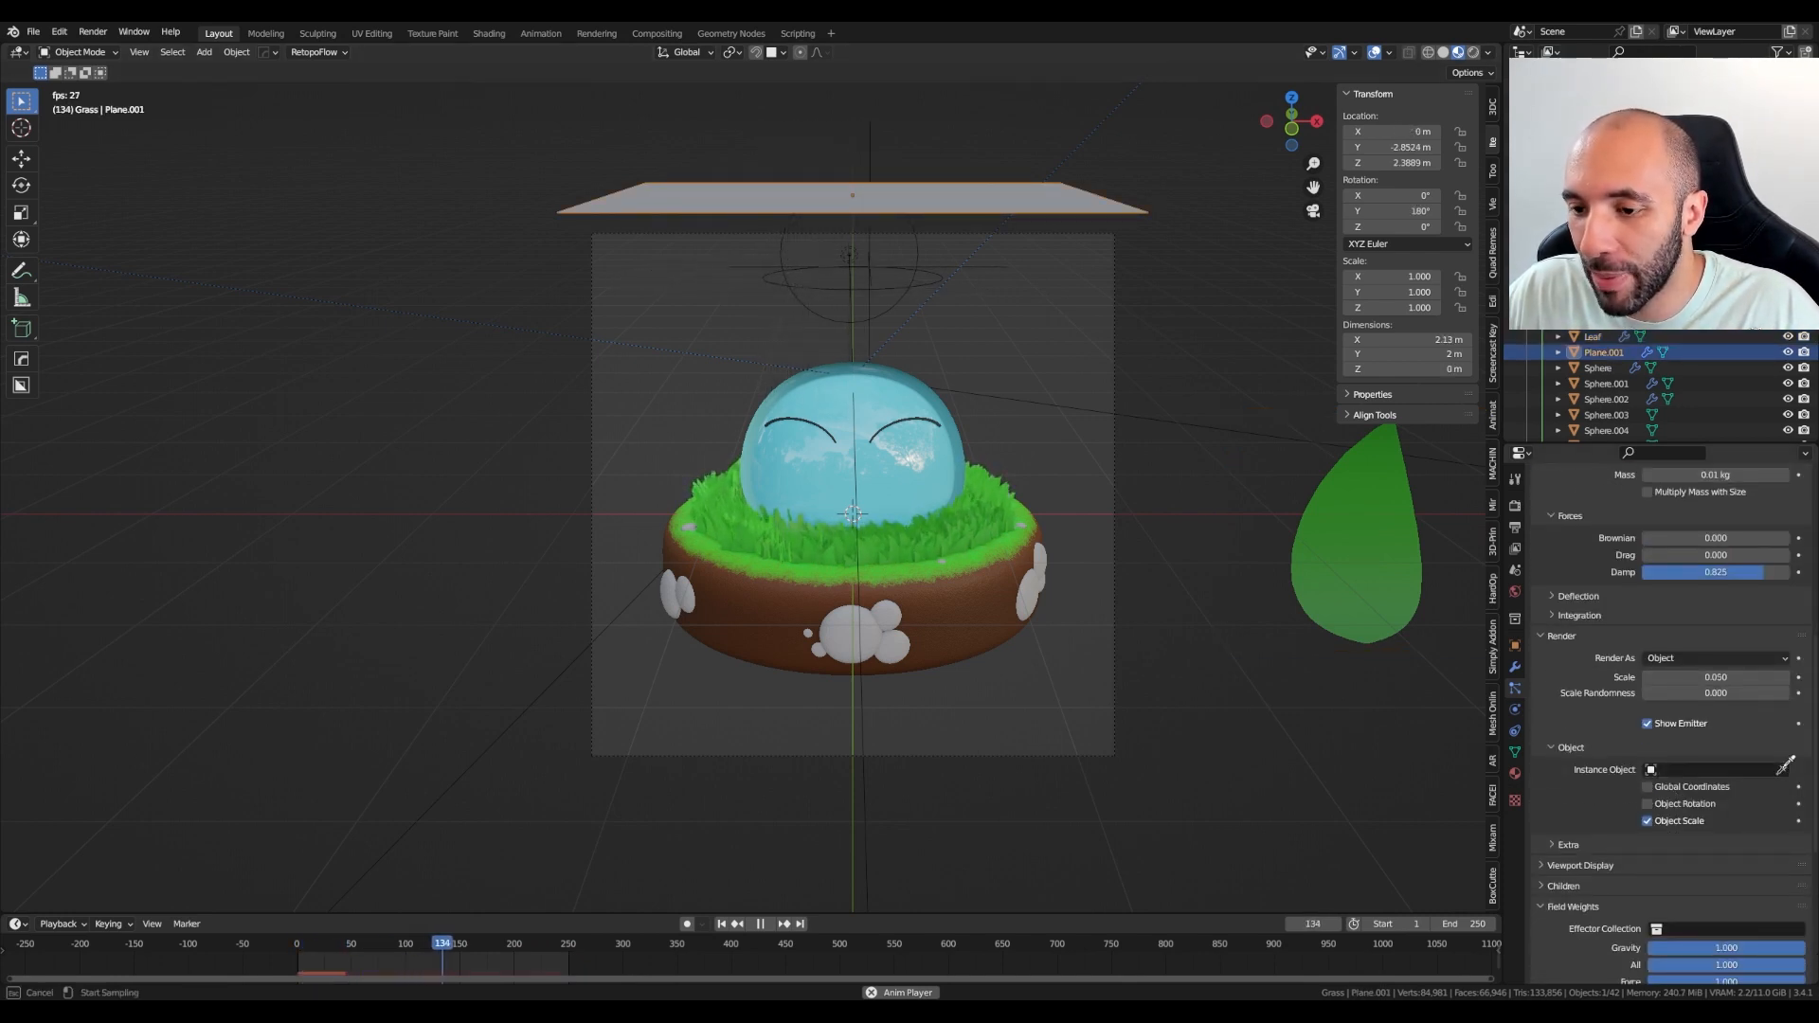
pyautogui.click(1400, 557)
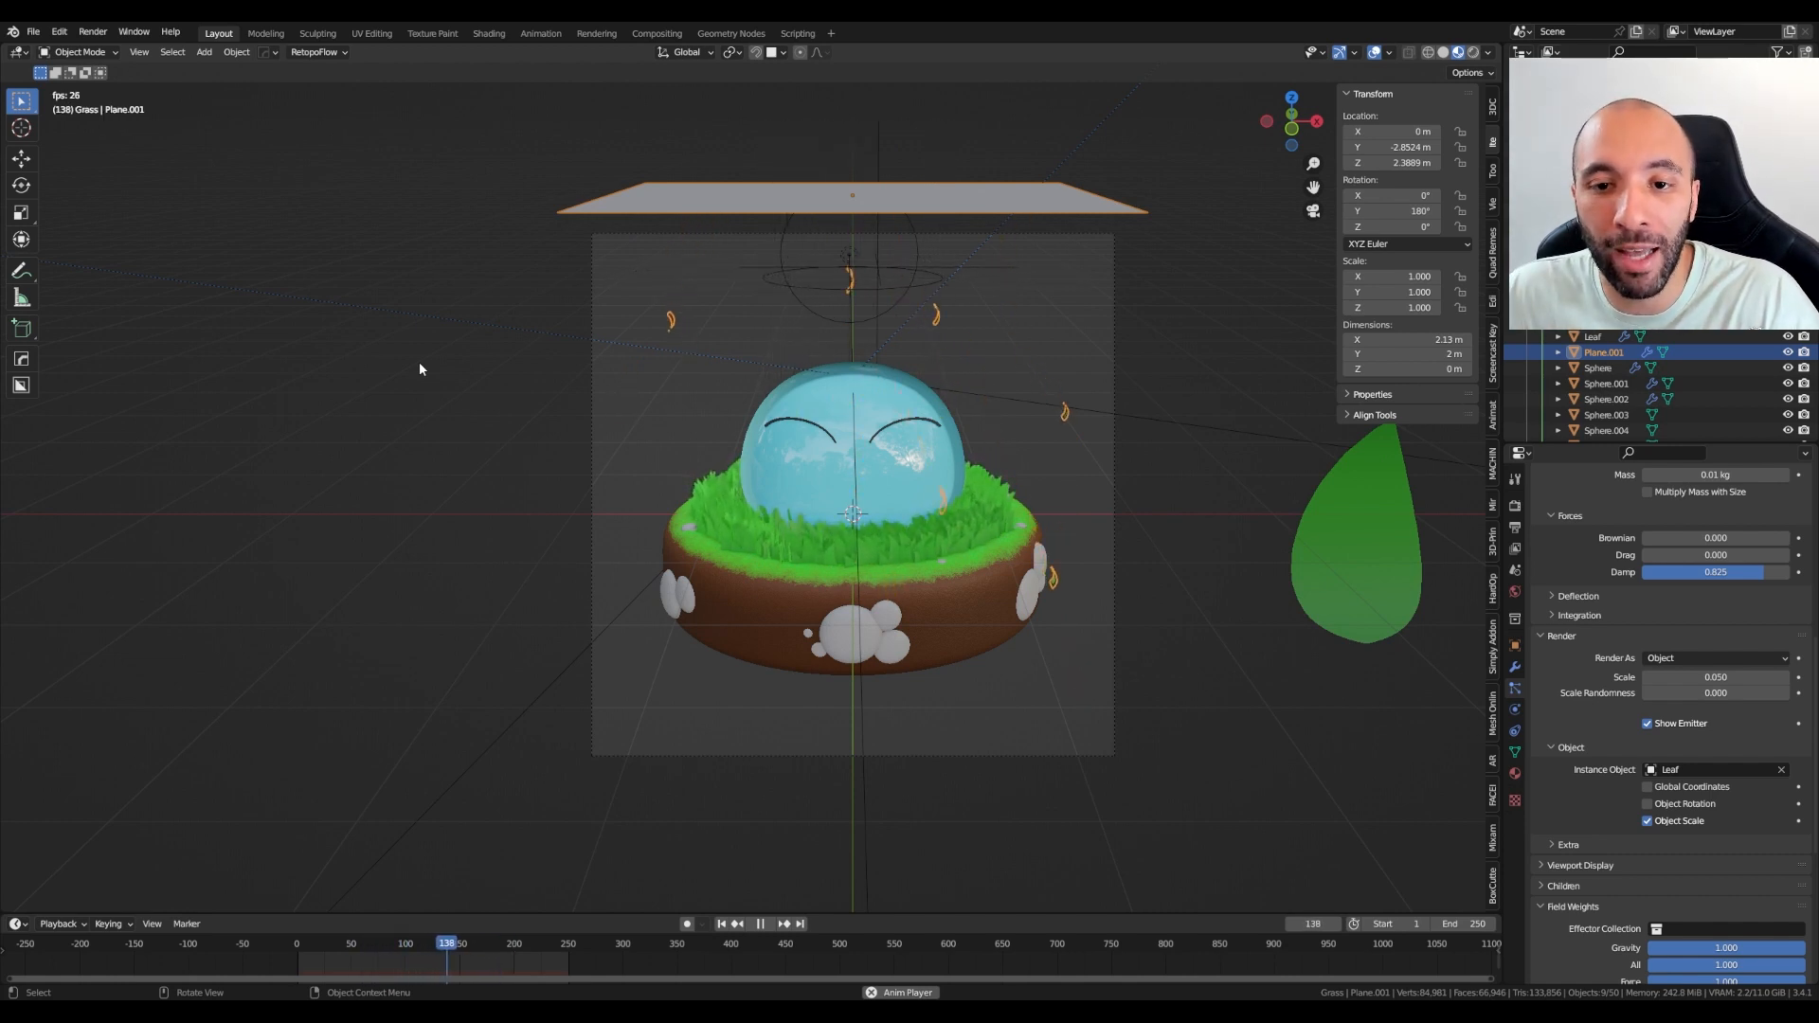
# Select the emitter plane again and enable Rotation for its leaf particles
pyautogui.click(420, 364)
pyautogui.click(735, 207)
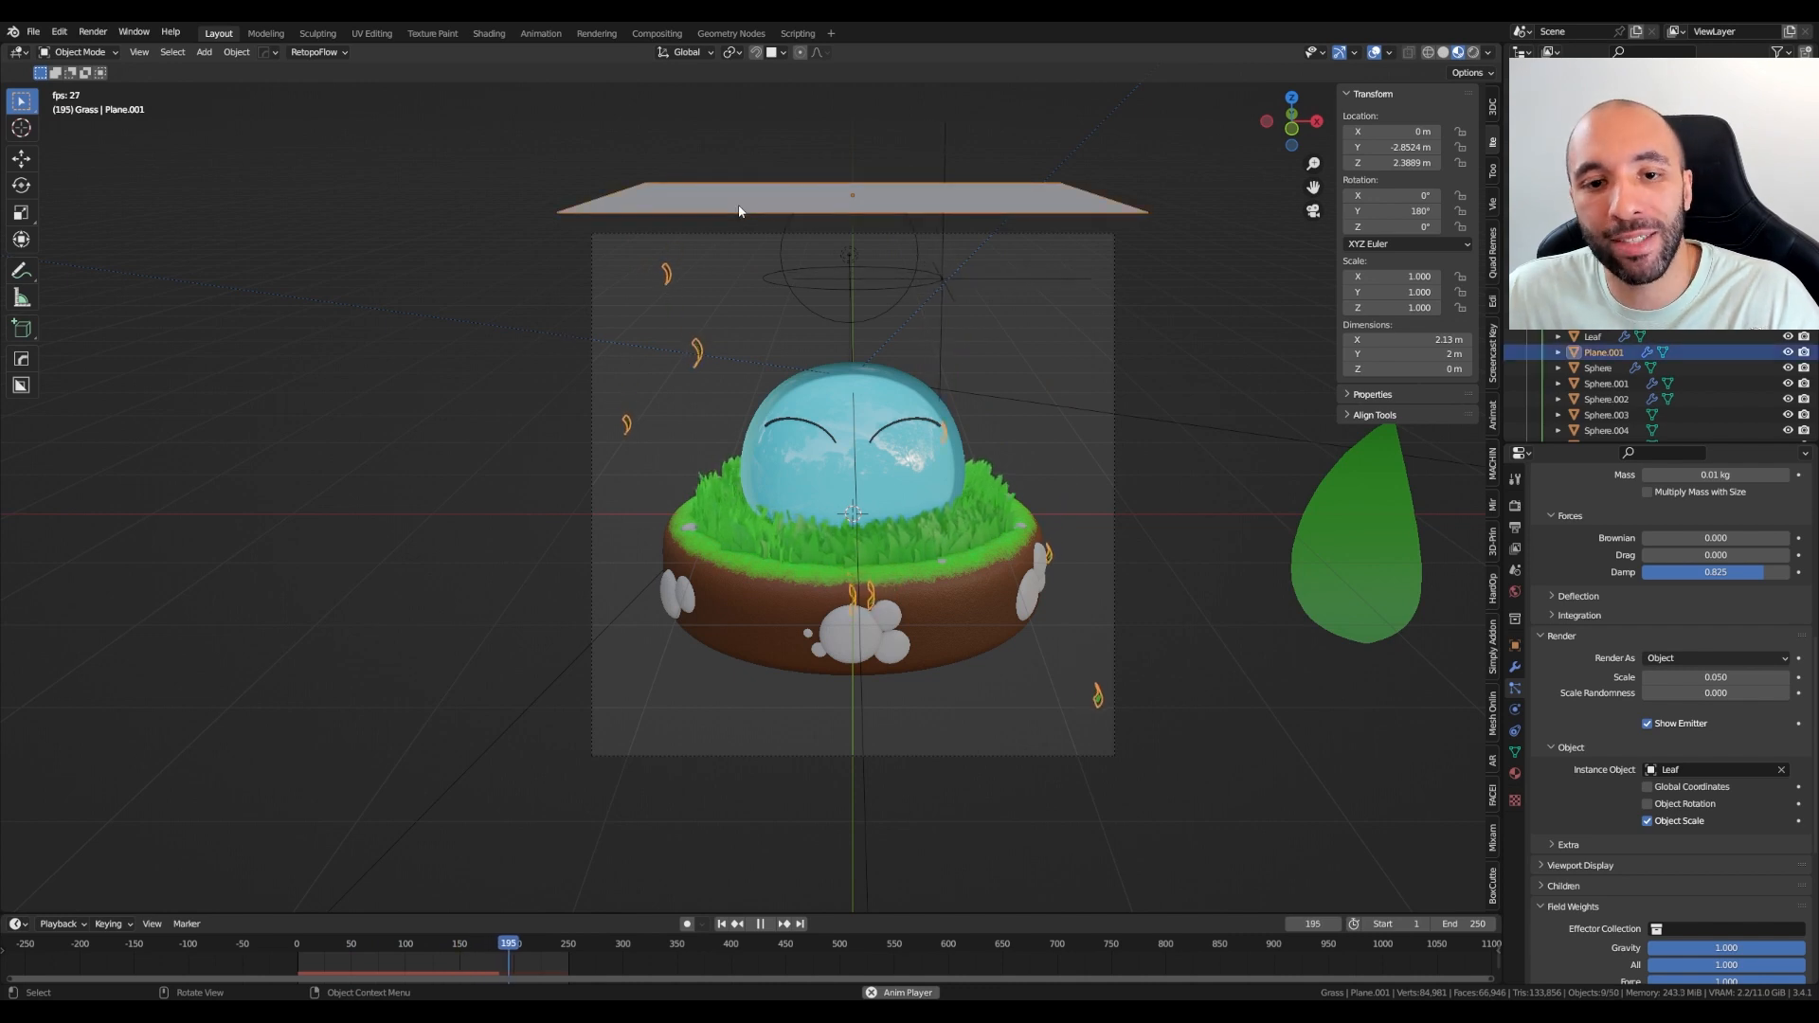
pyautogui.scroll(5, 1630, 794)
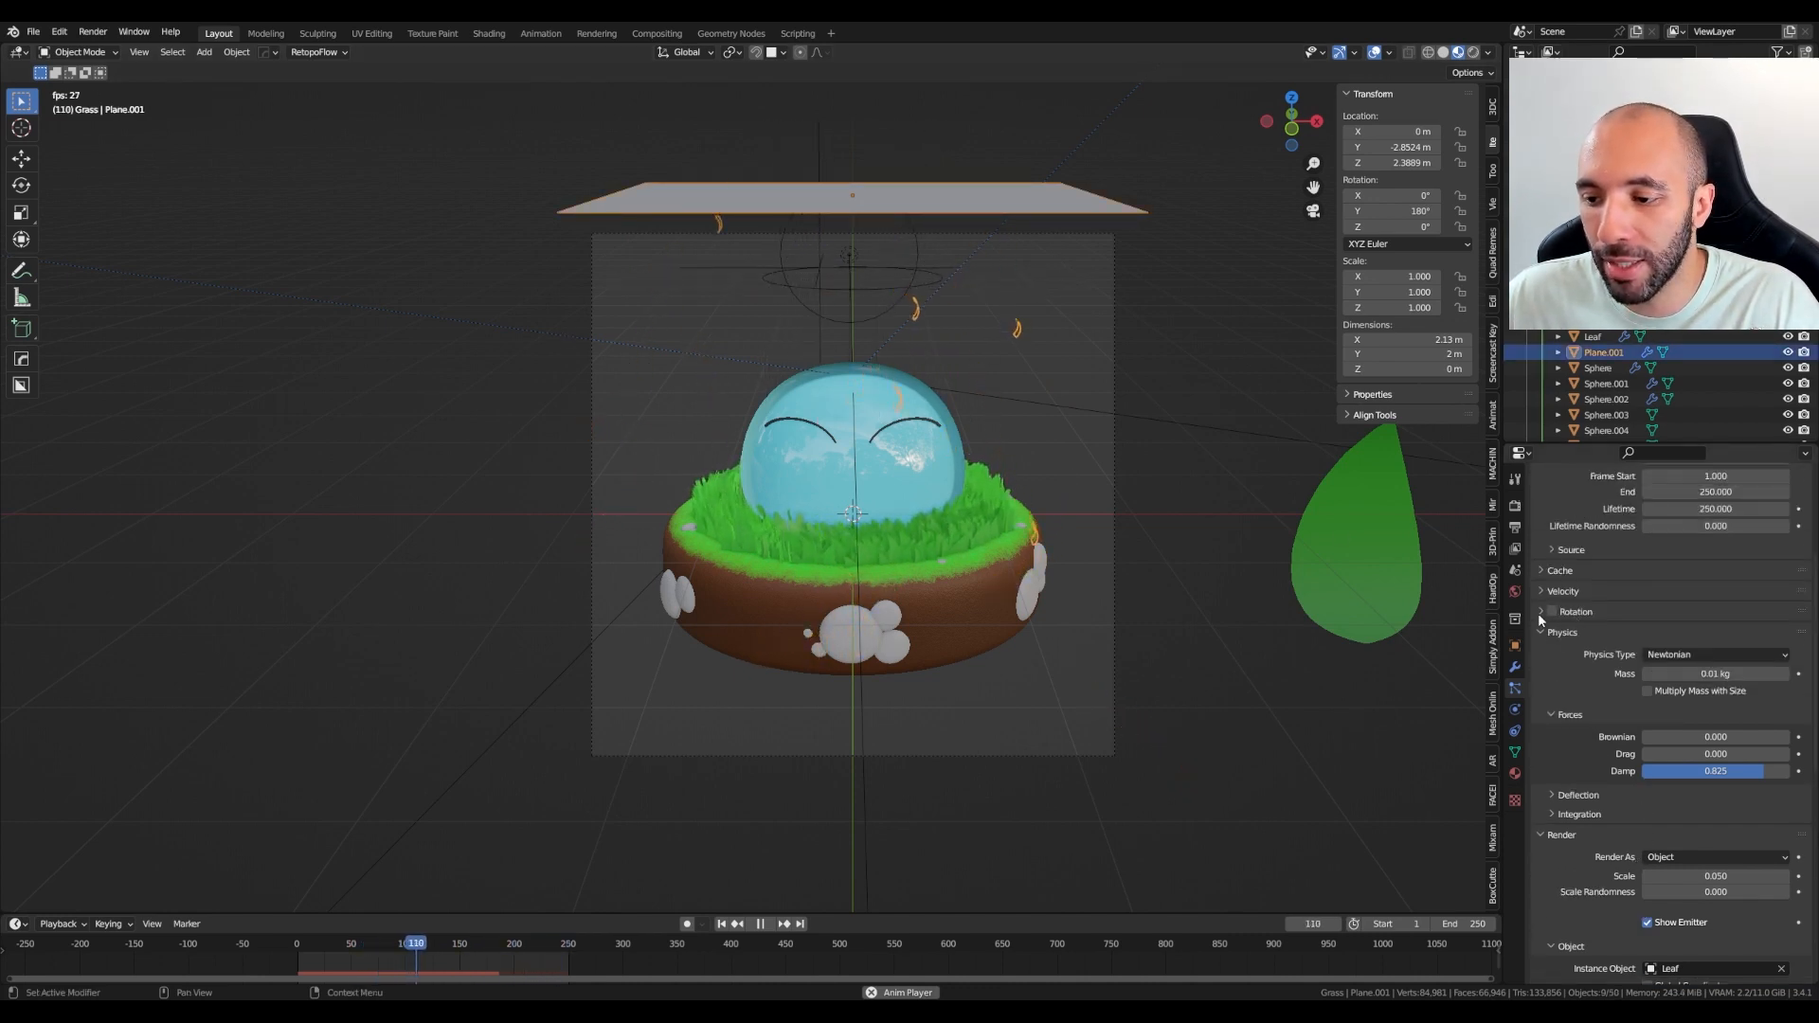
pyautogui.click(1539, 612)
pyautogui.click(1551, 611)
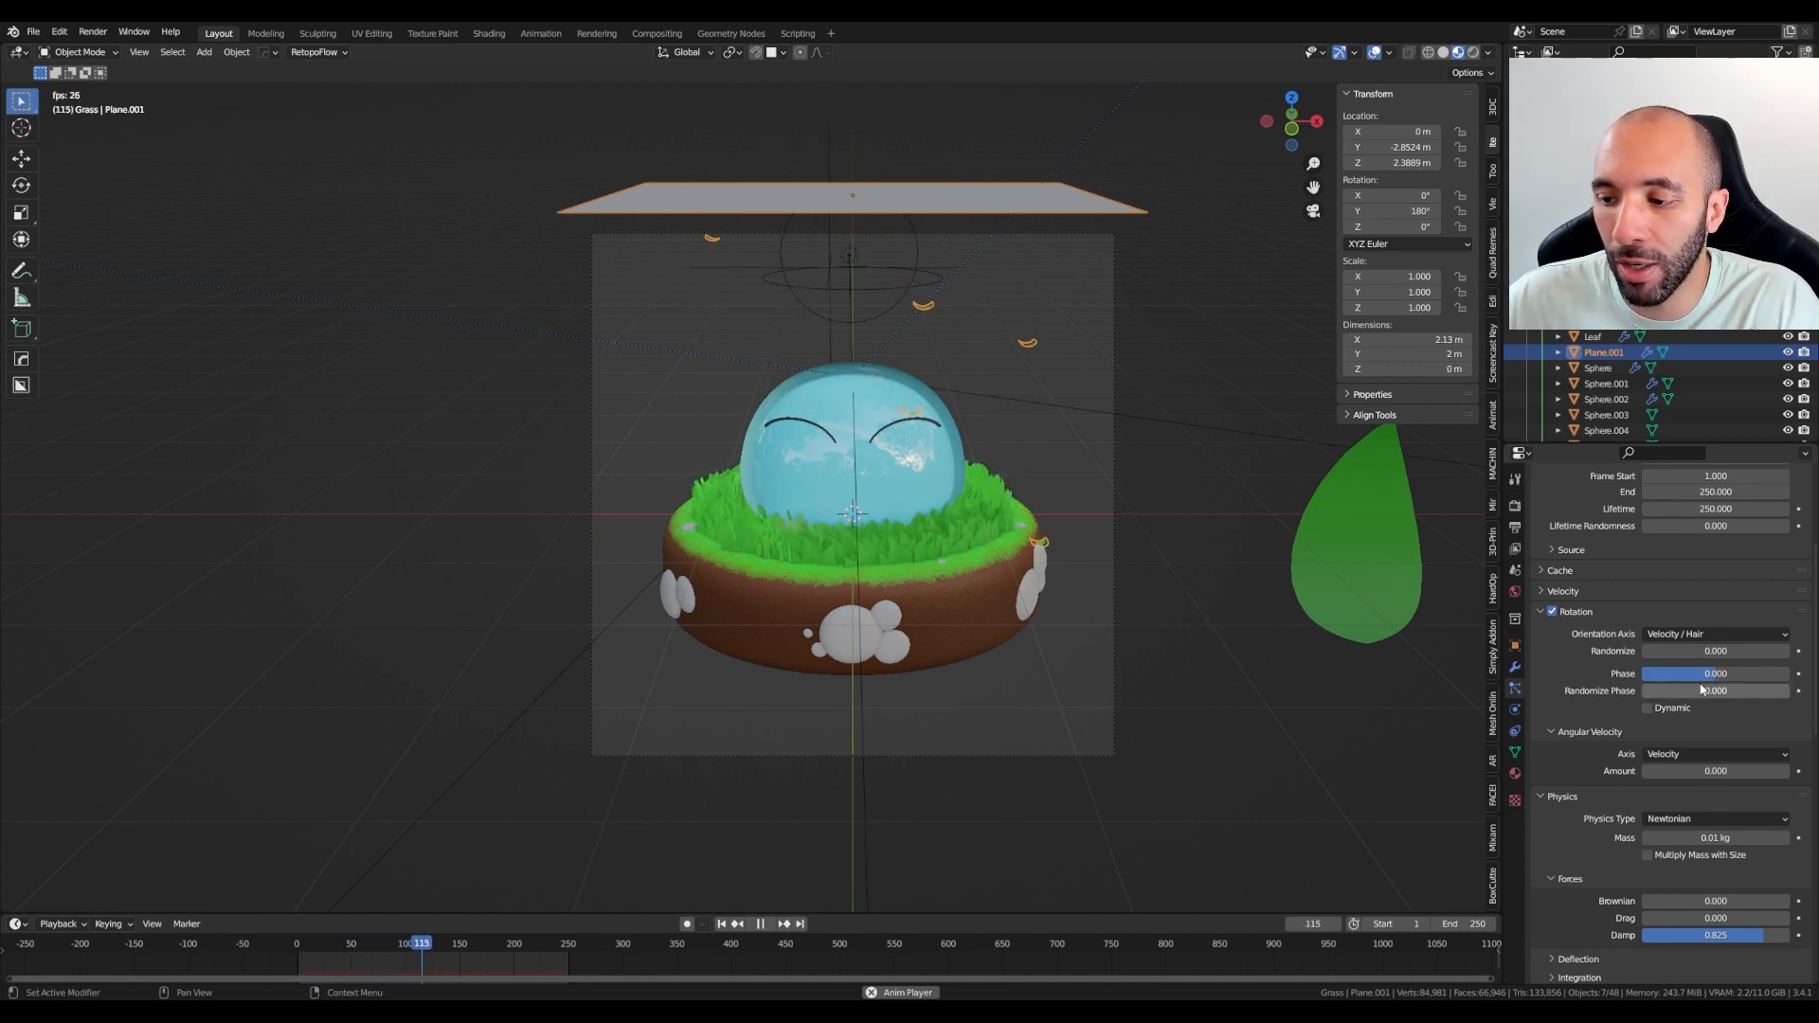
# Randomize the leaf particles' rotation to about 0.638 and enable Dynamic rotation on the emitter plane
pyautogui.moveTo(1658, 651); pyautogui.dragTo(1736, 651)
pyautogui.click(405, 412)
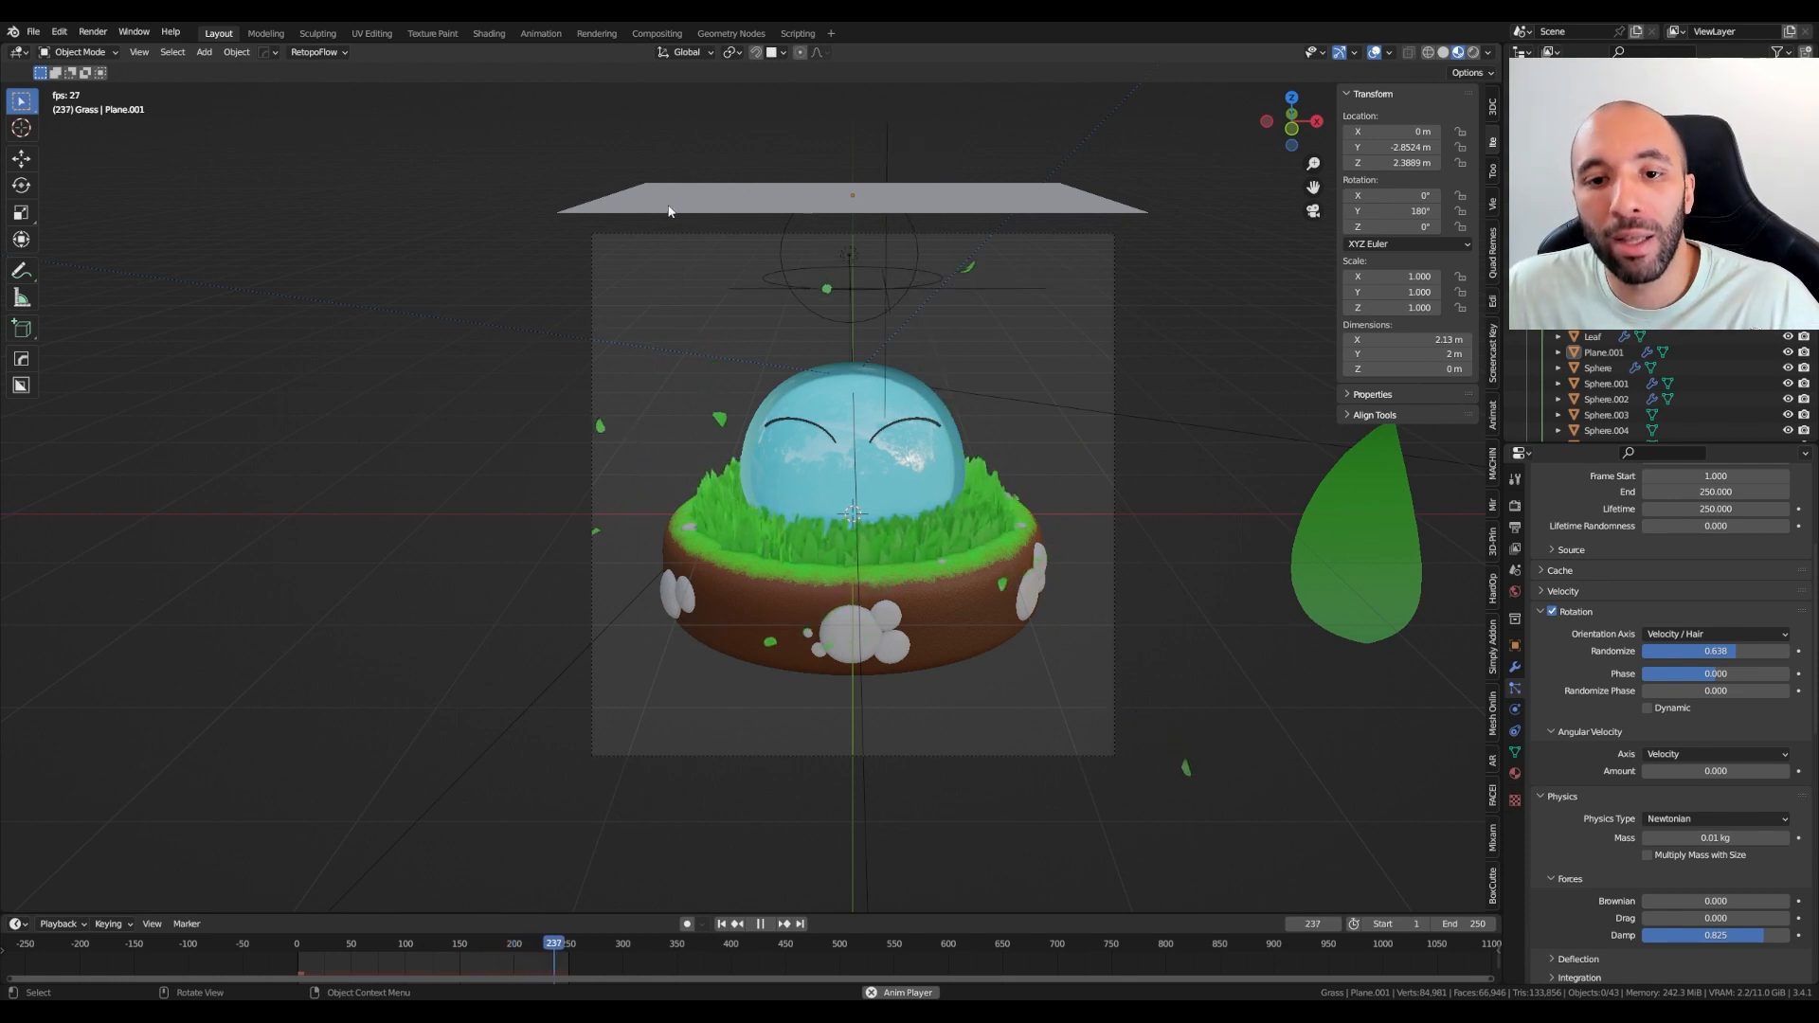
pyautogui.click(882, 212)
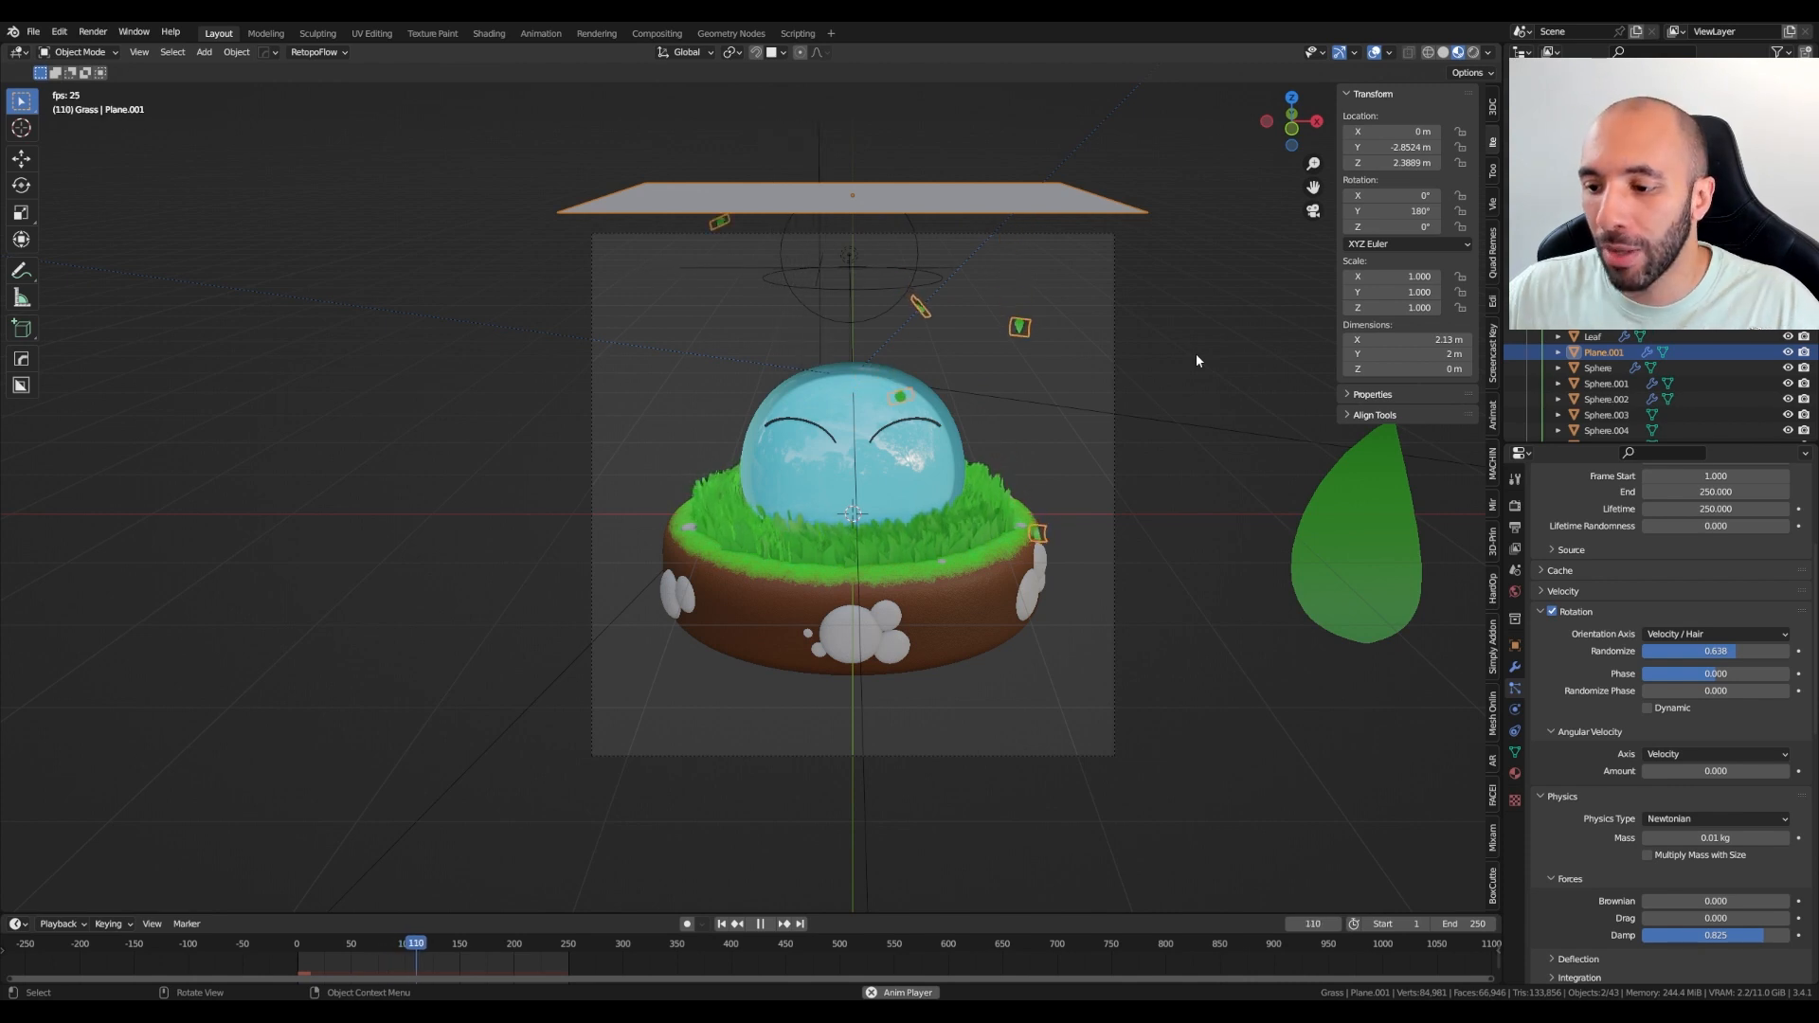
pyautogui.click(1648, 709)
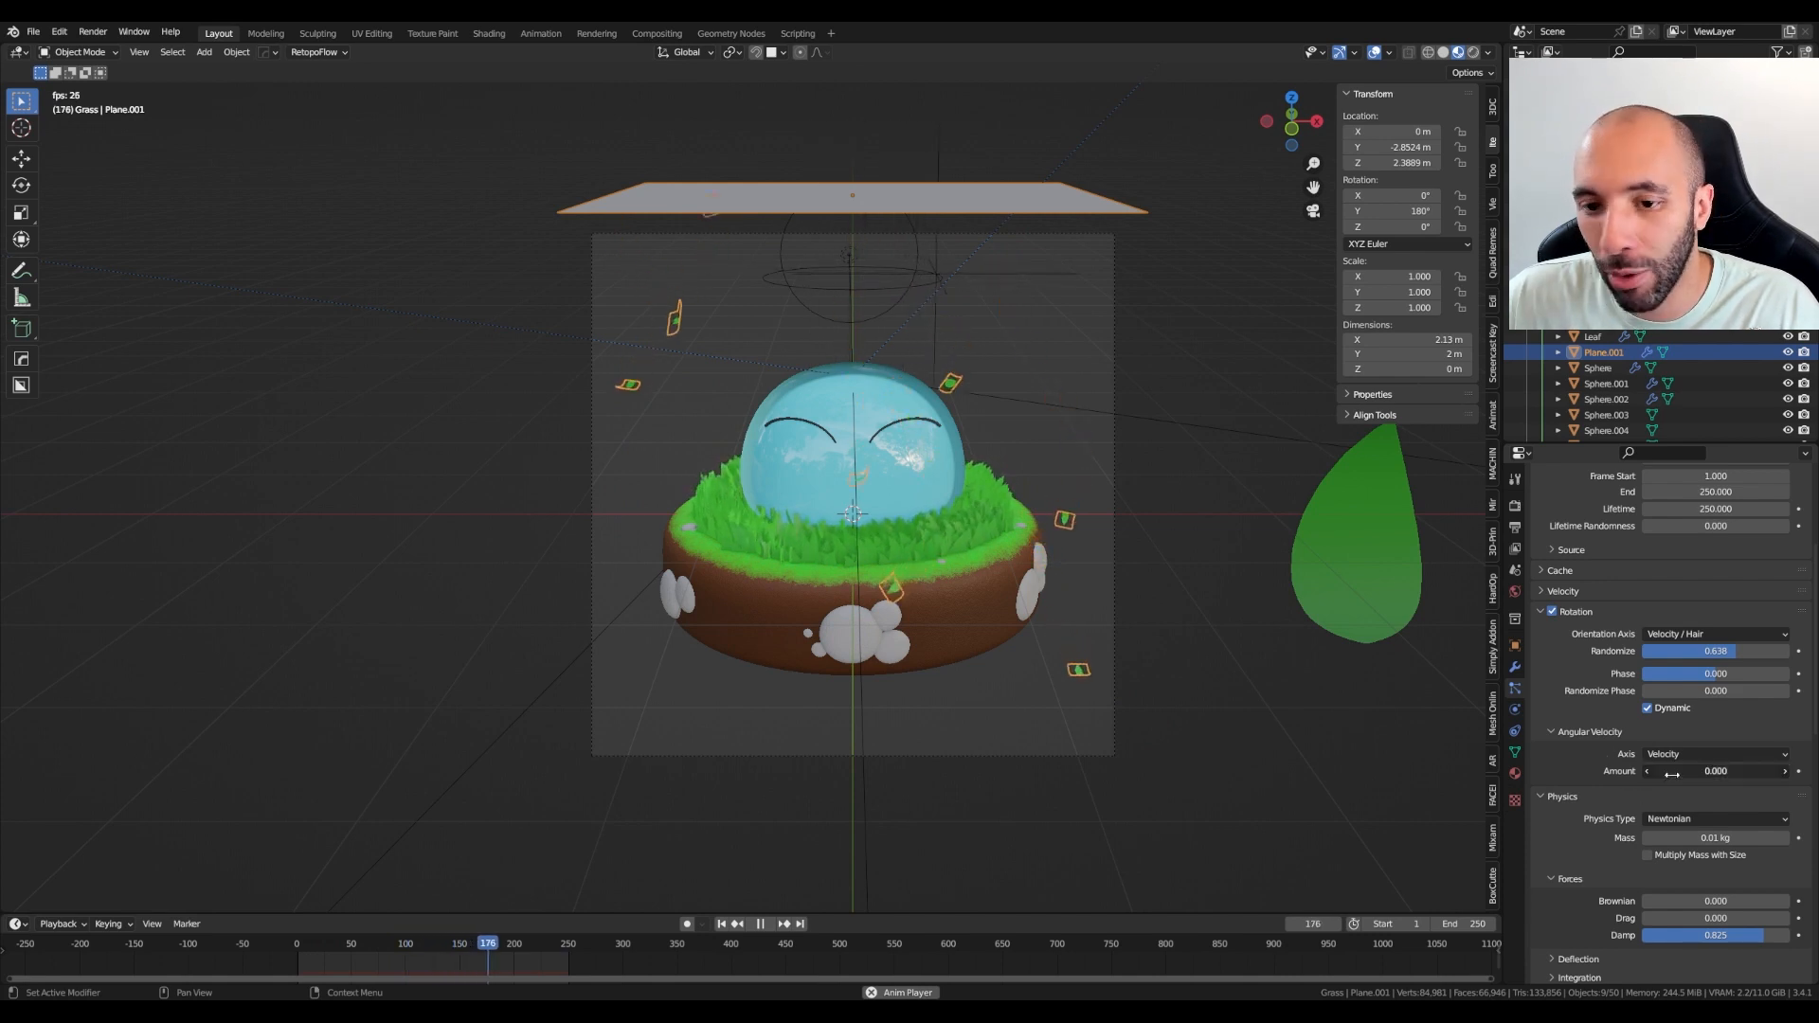
# Try an angular velocity amount of 14.9 for the leaves, set it to 2.6 instead, and deselect the emitter plane
pyautogui.moveTo(1673, 774); pyautogui.dragTo(1813, 774)
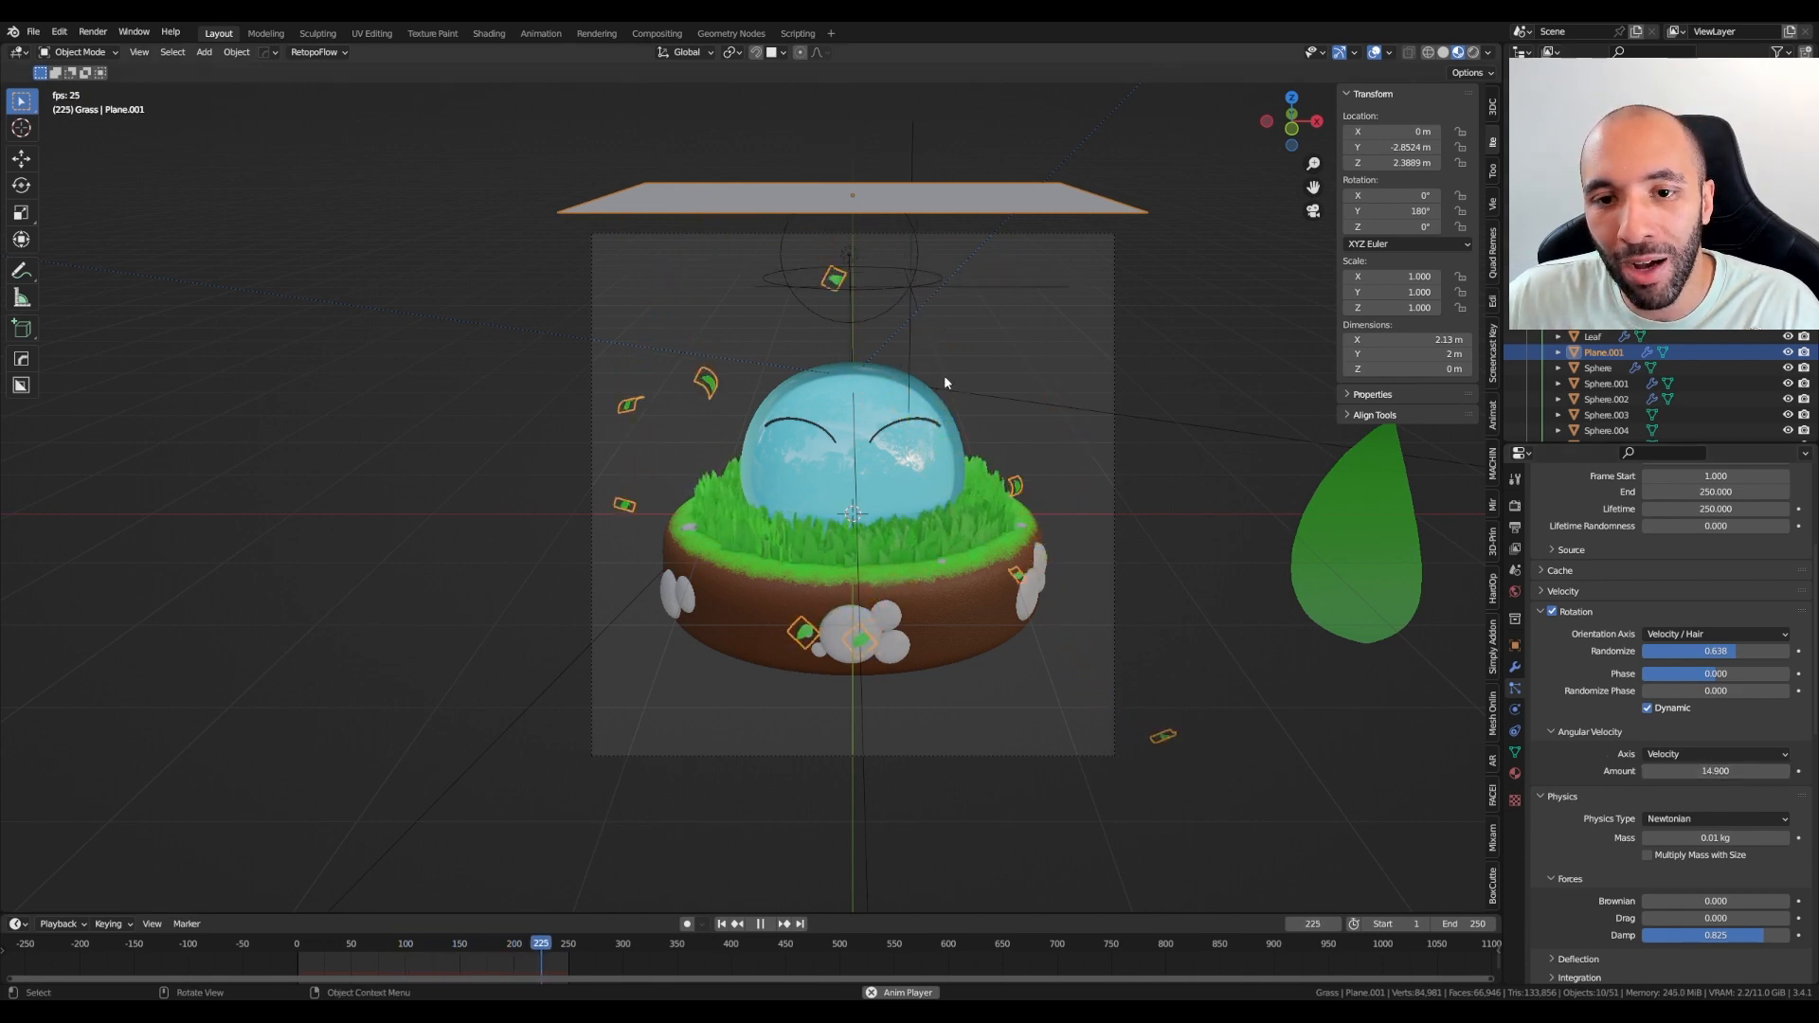
pyautogui.click(378, 327)
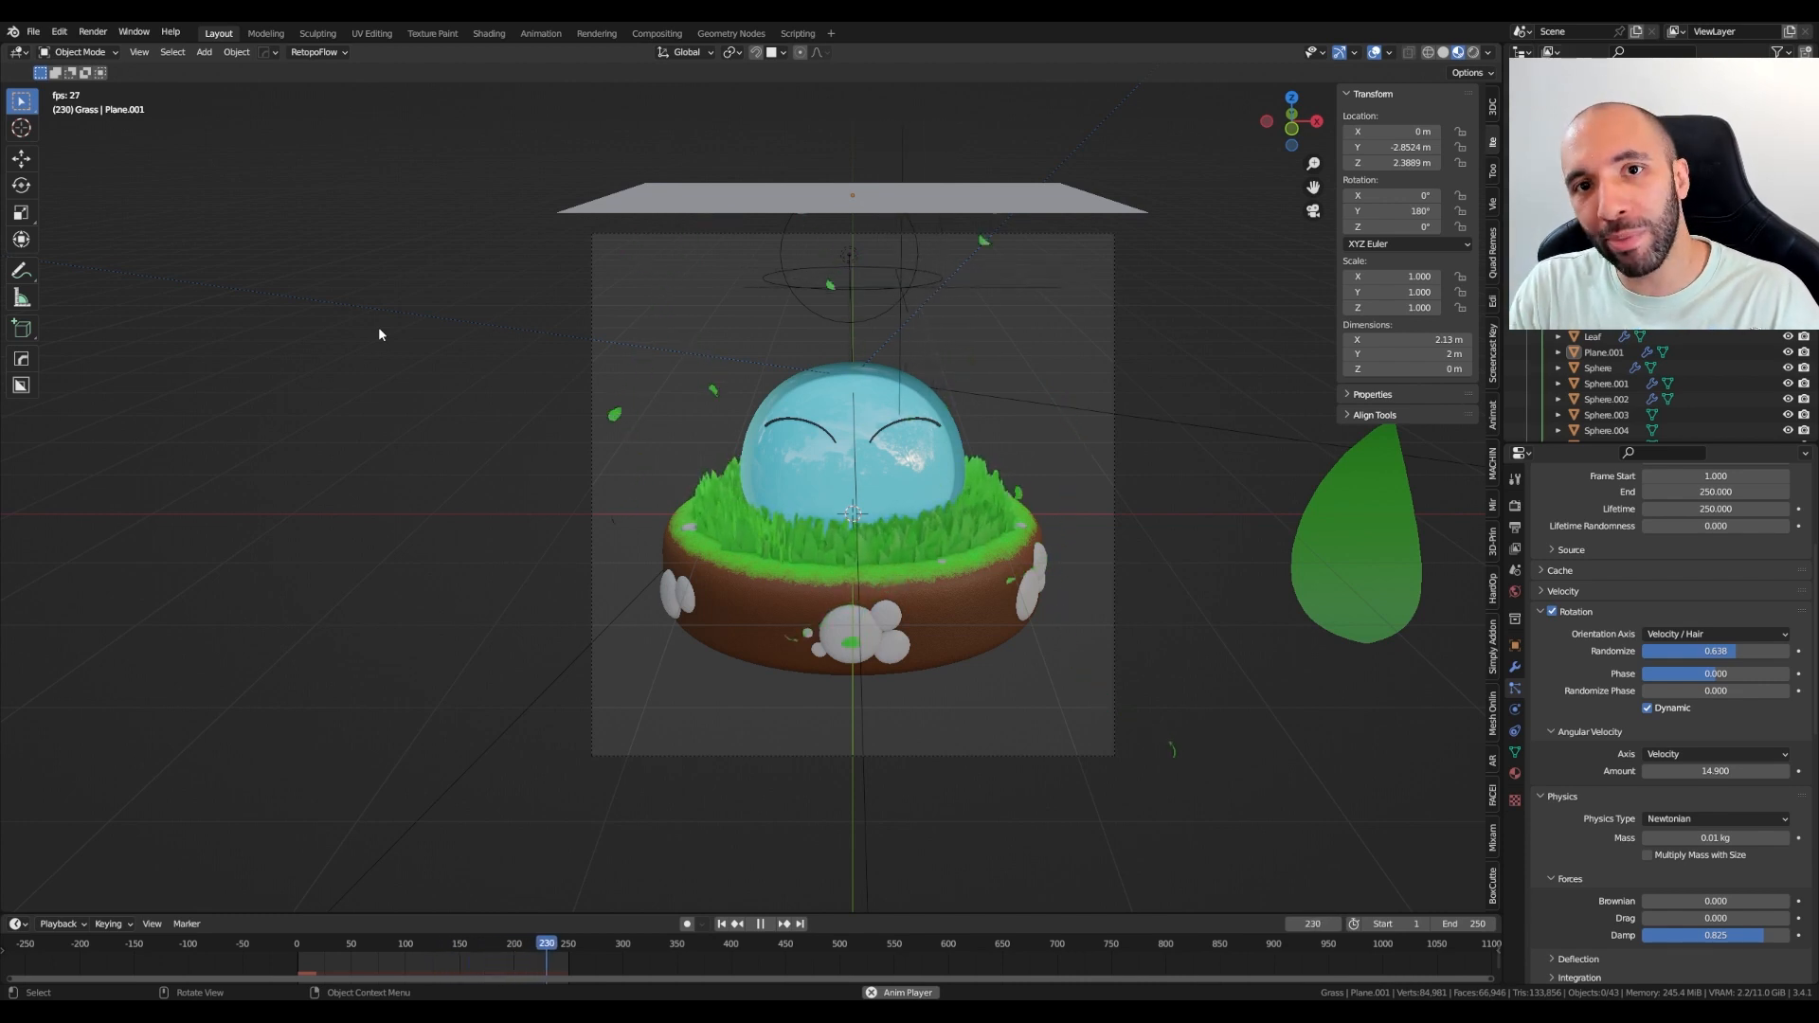
pyautogui.click(861, 203)
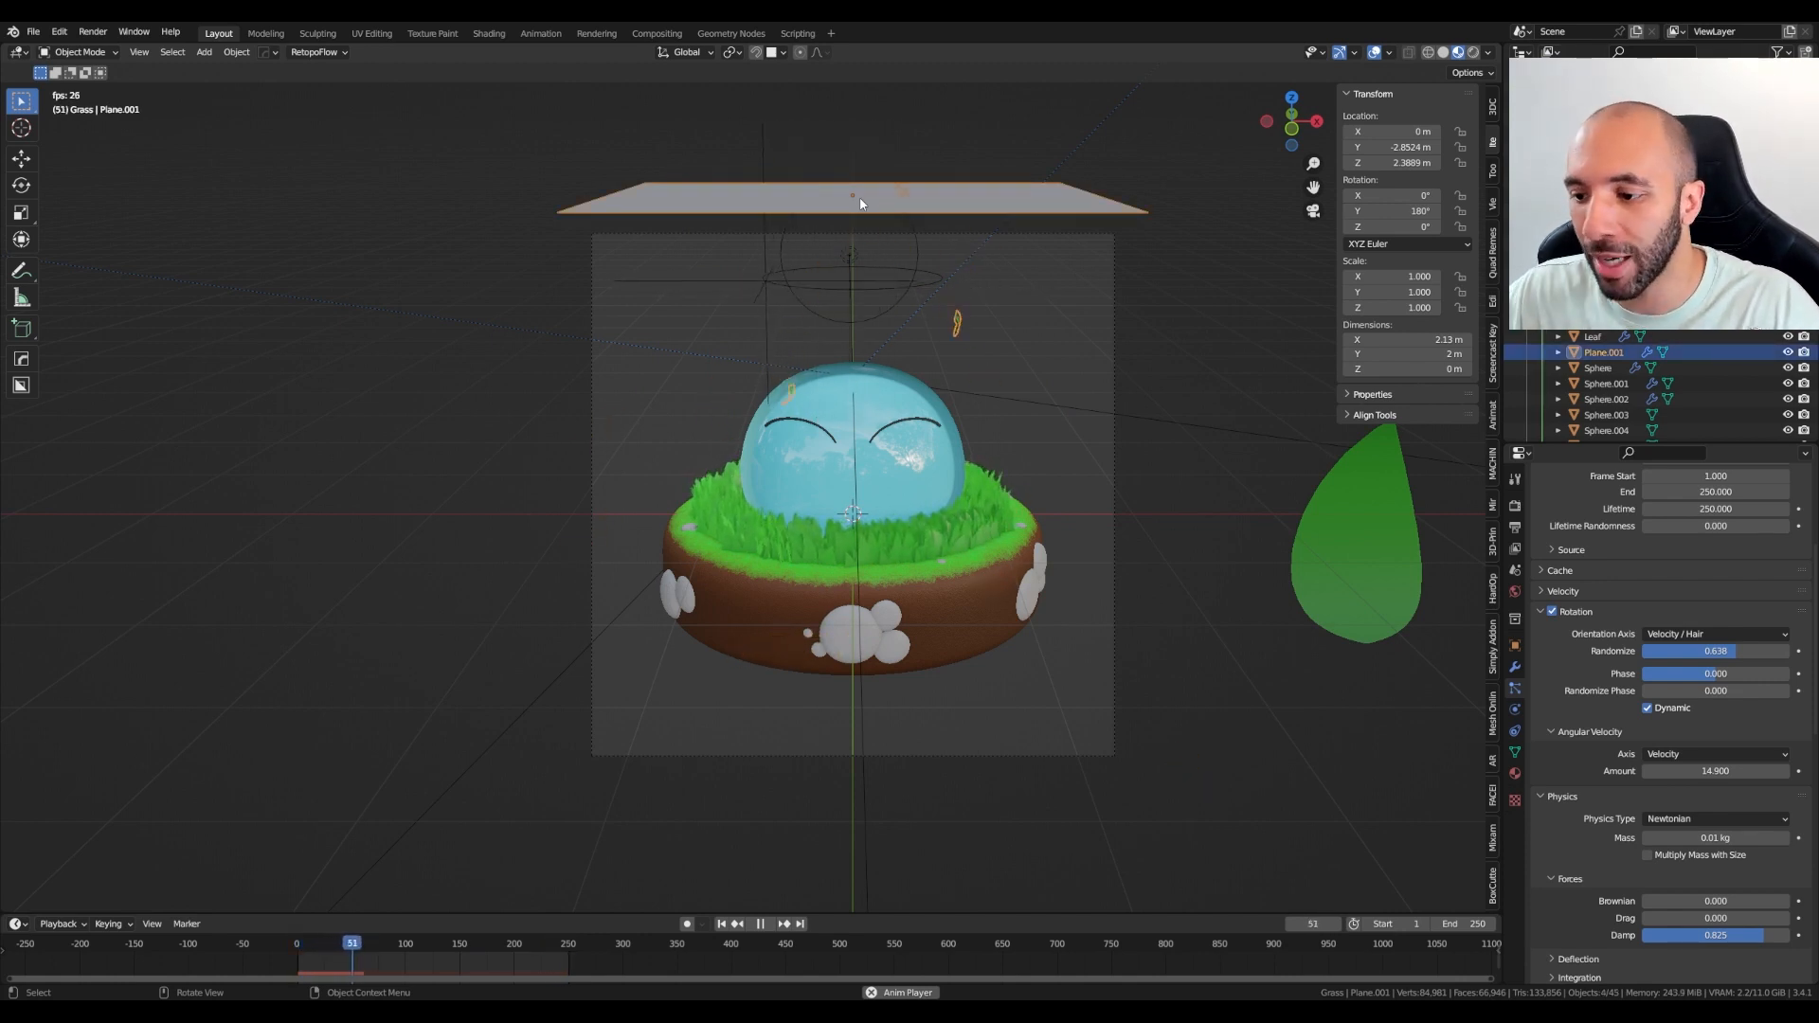
pyautogui.click(1716, 771)
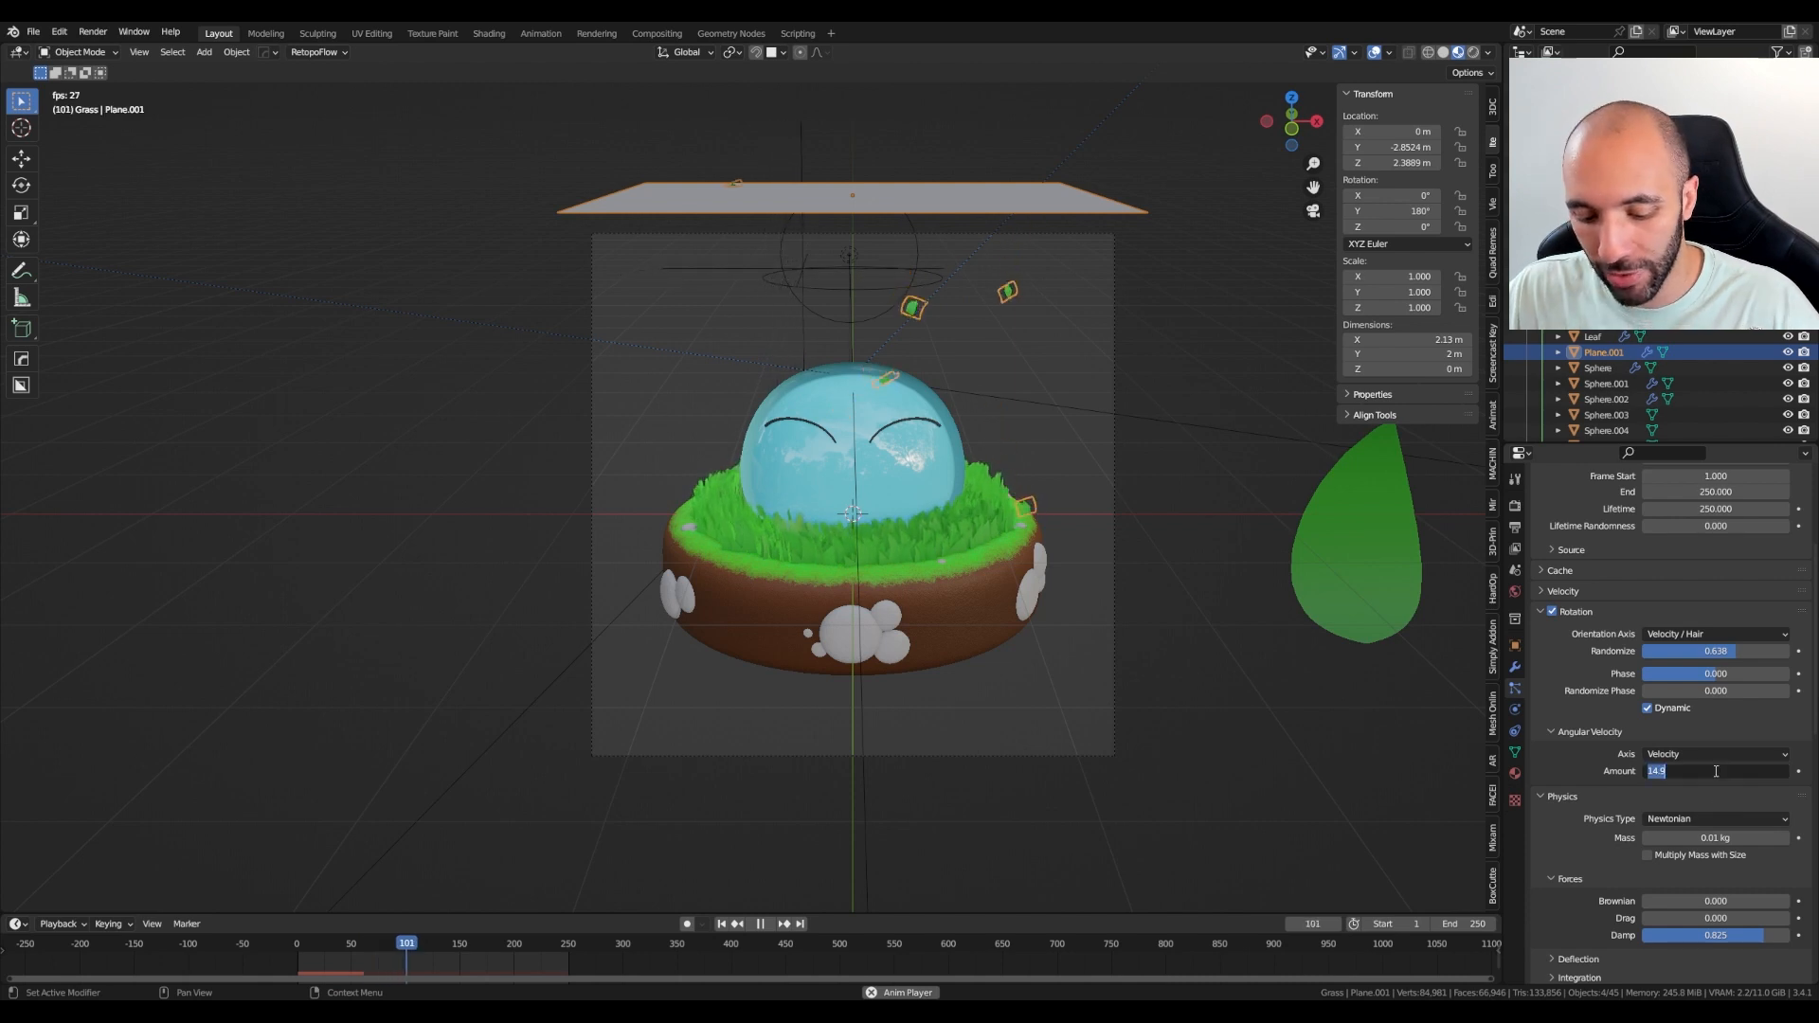
pyautogui.write('3.6')
pyautogui.press('Return')
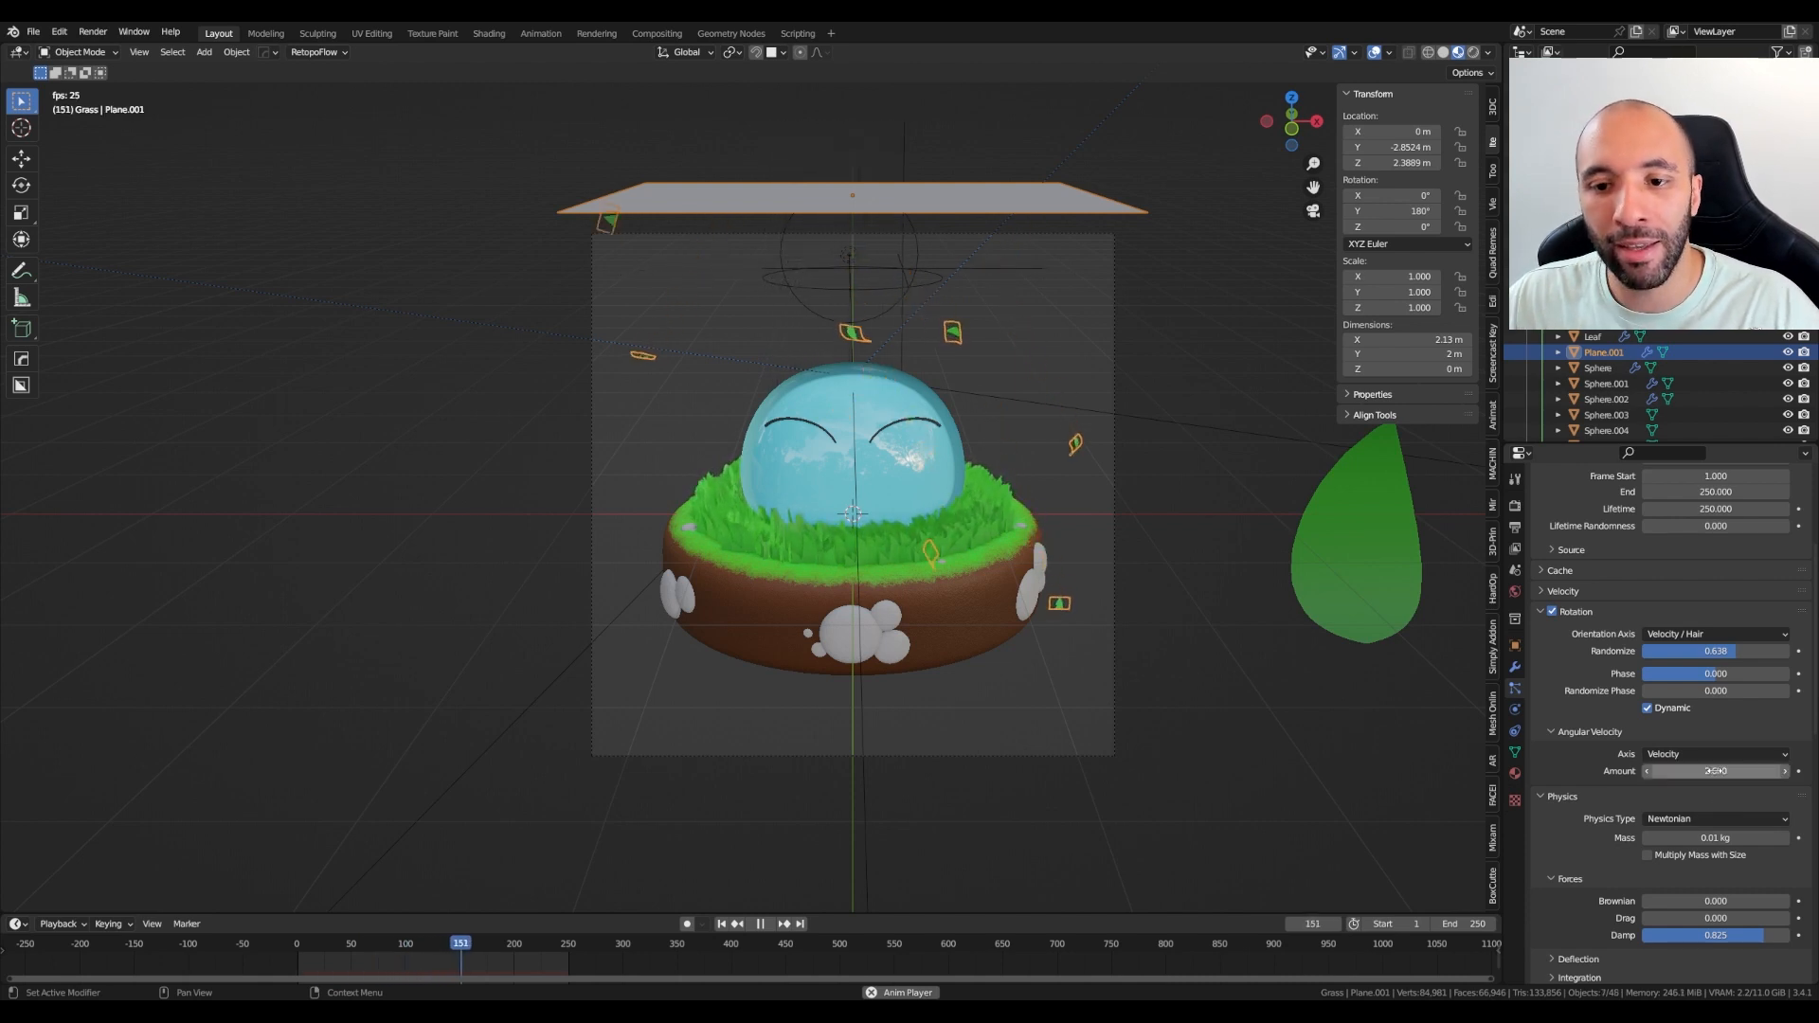
pyautogui.click(449, 464)
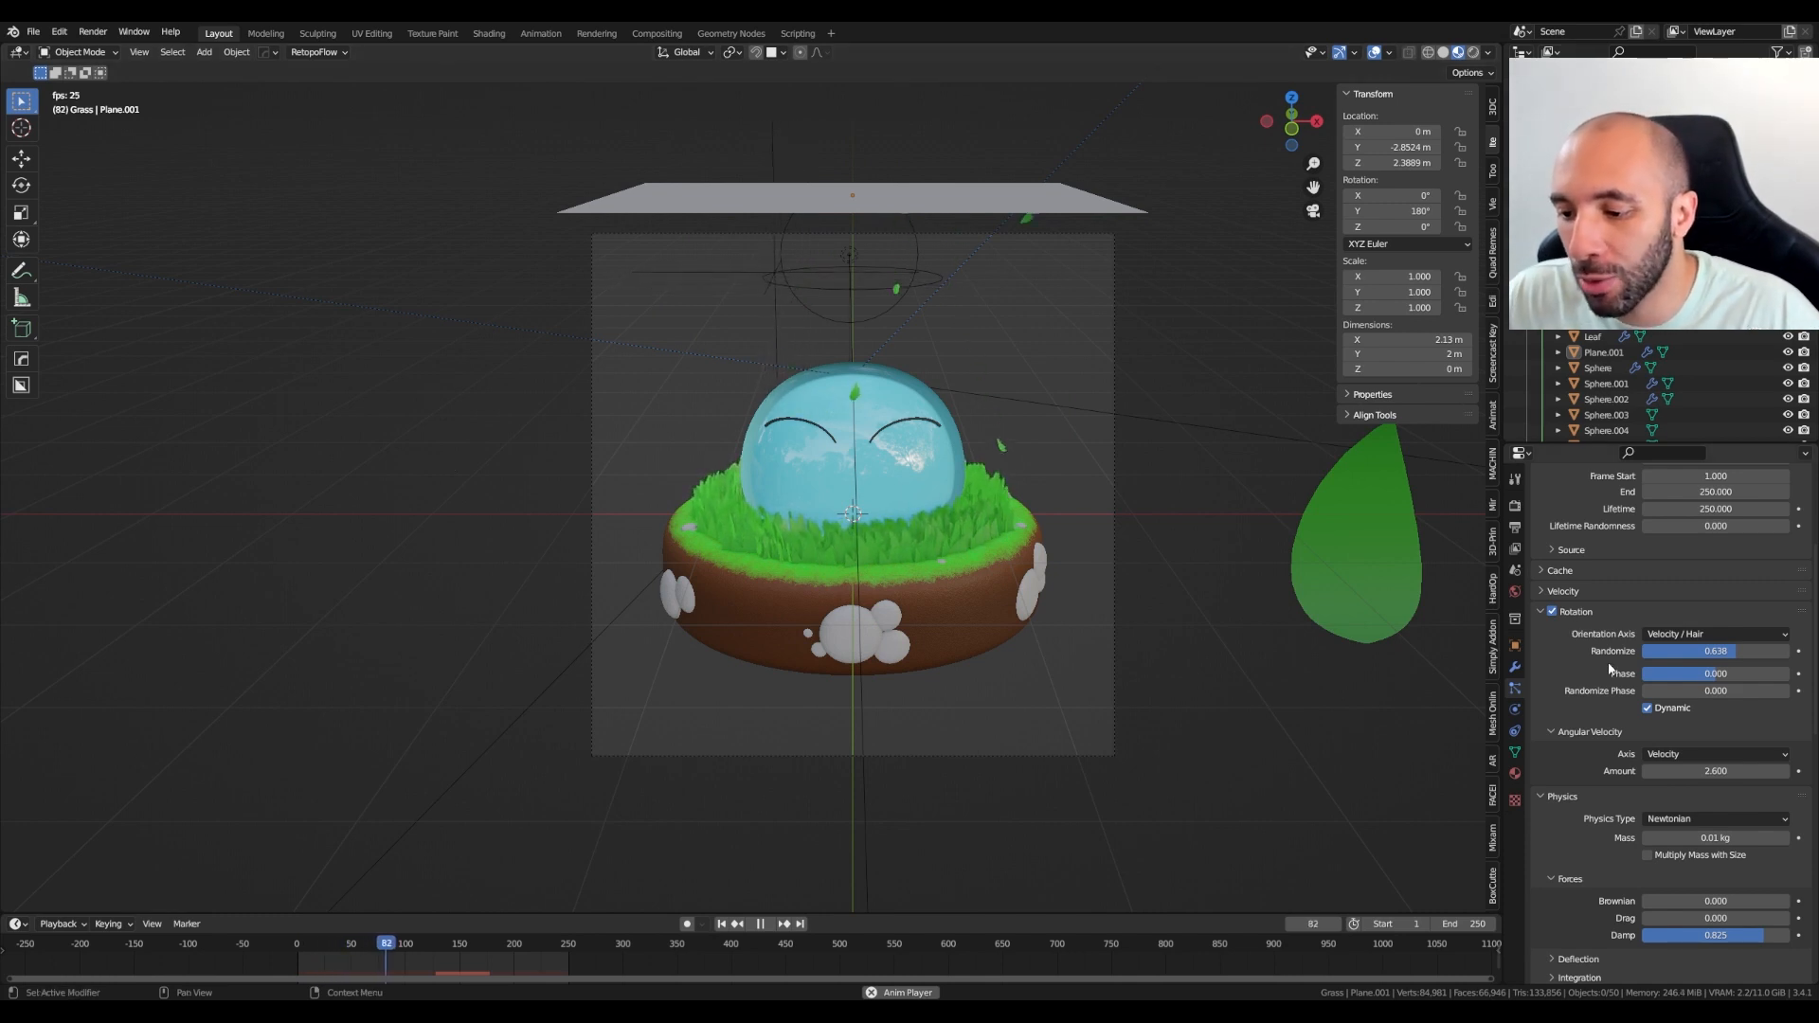
# Set the leaf particles' render scale to 0.09 and their scale randomness to 0.24
pyautogui.scroll(-5, 1613, 681)
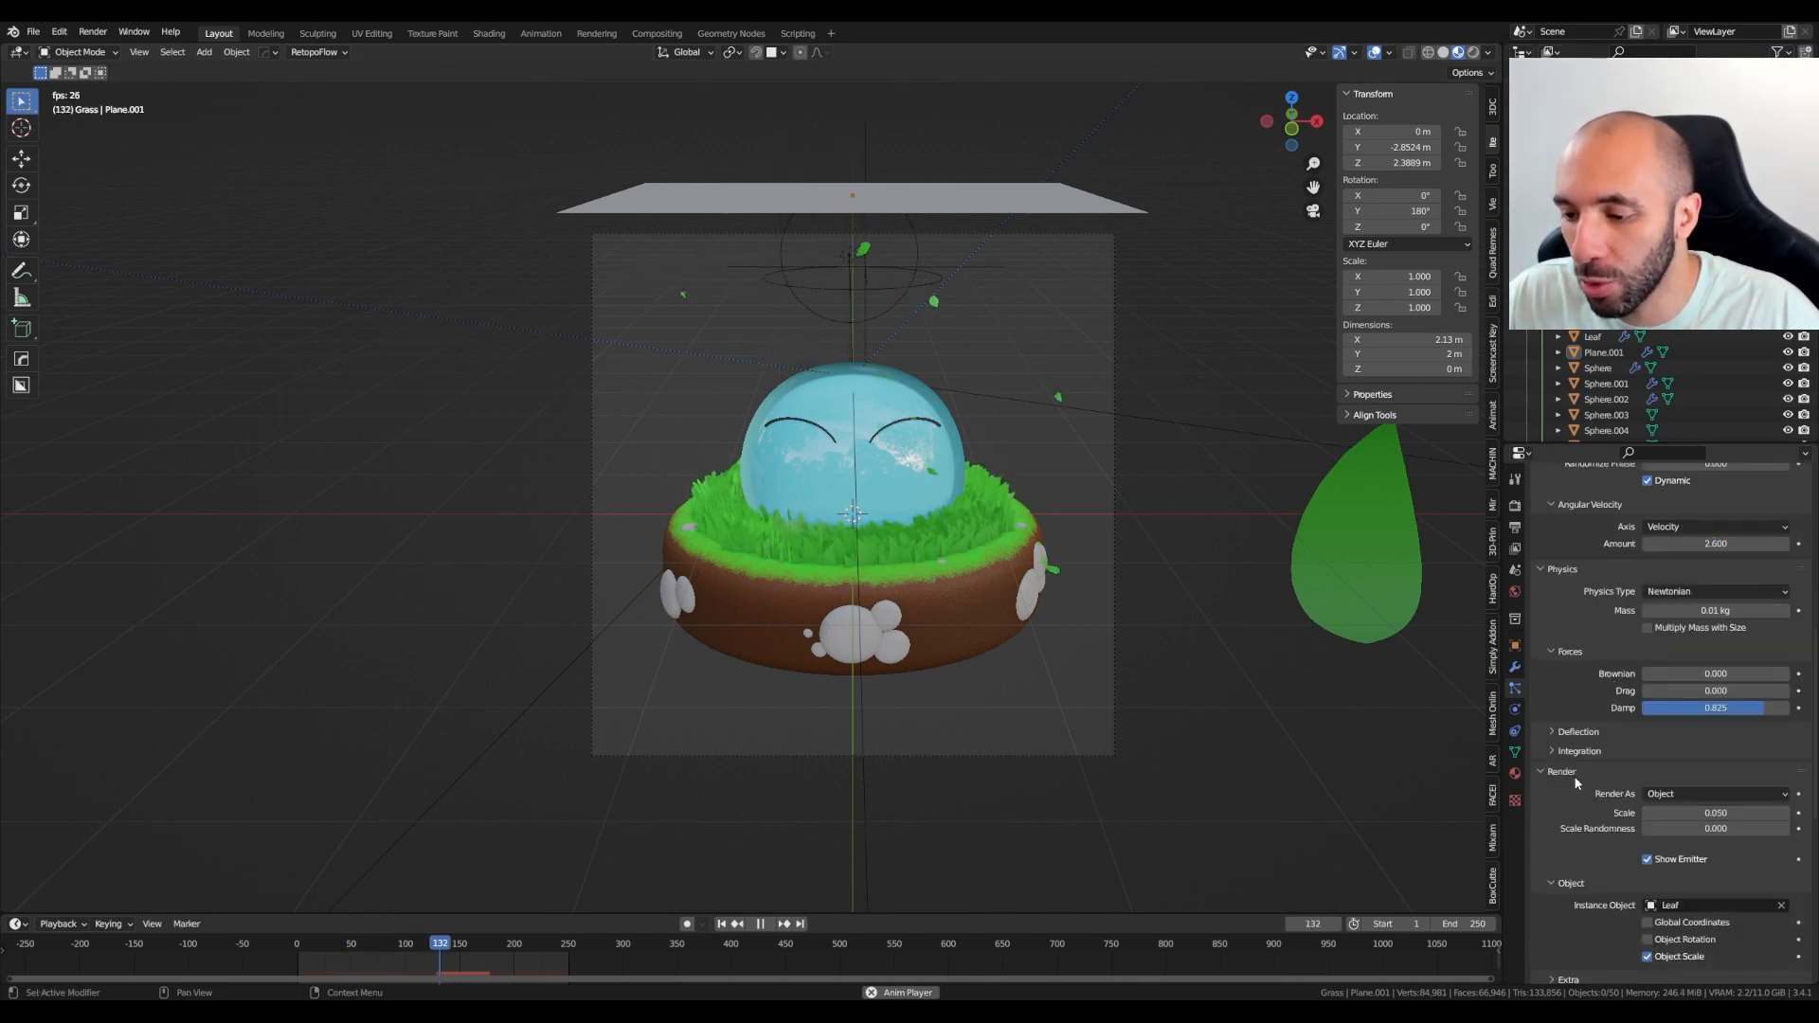
pyautogui.scroll(-3, 1576, 782)
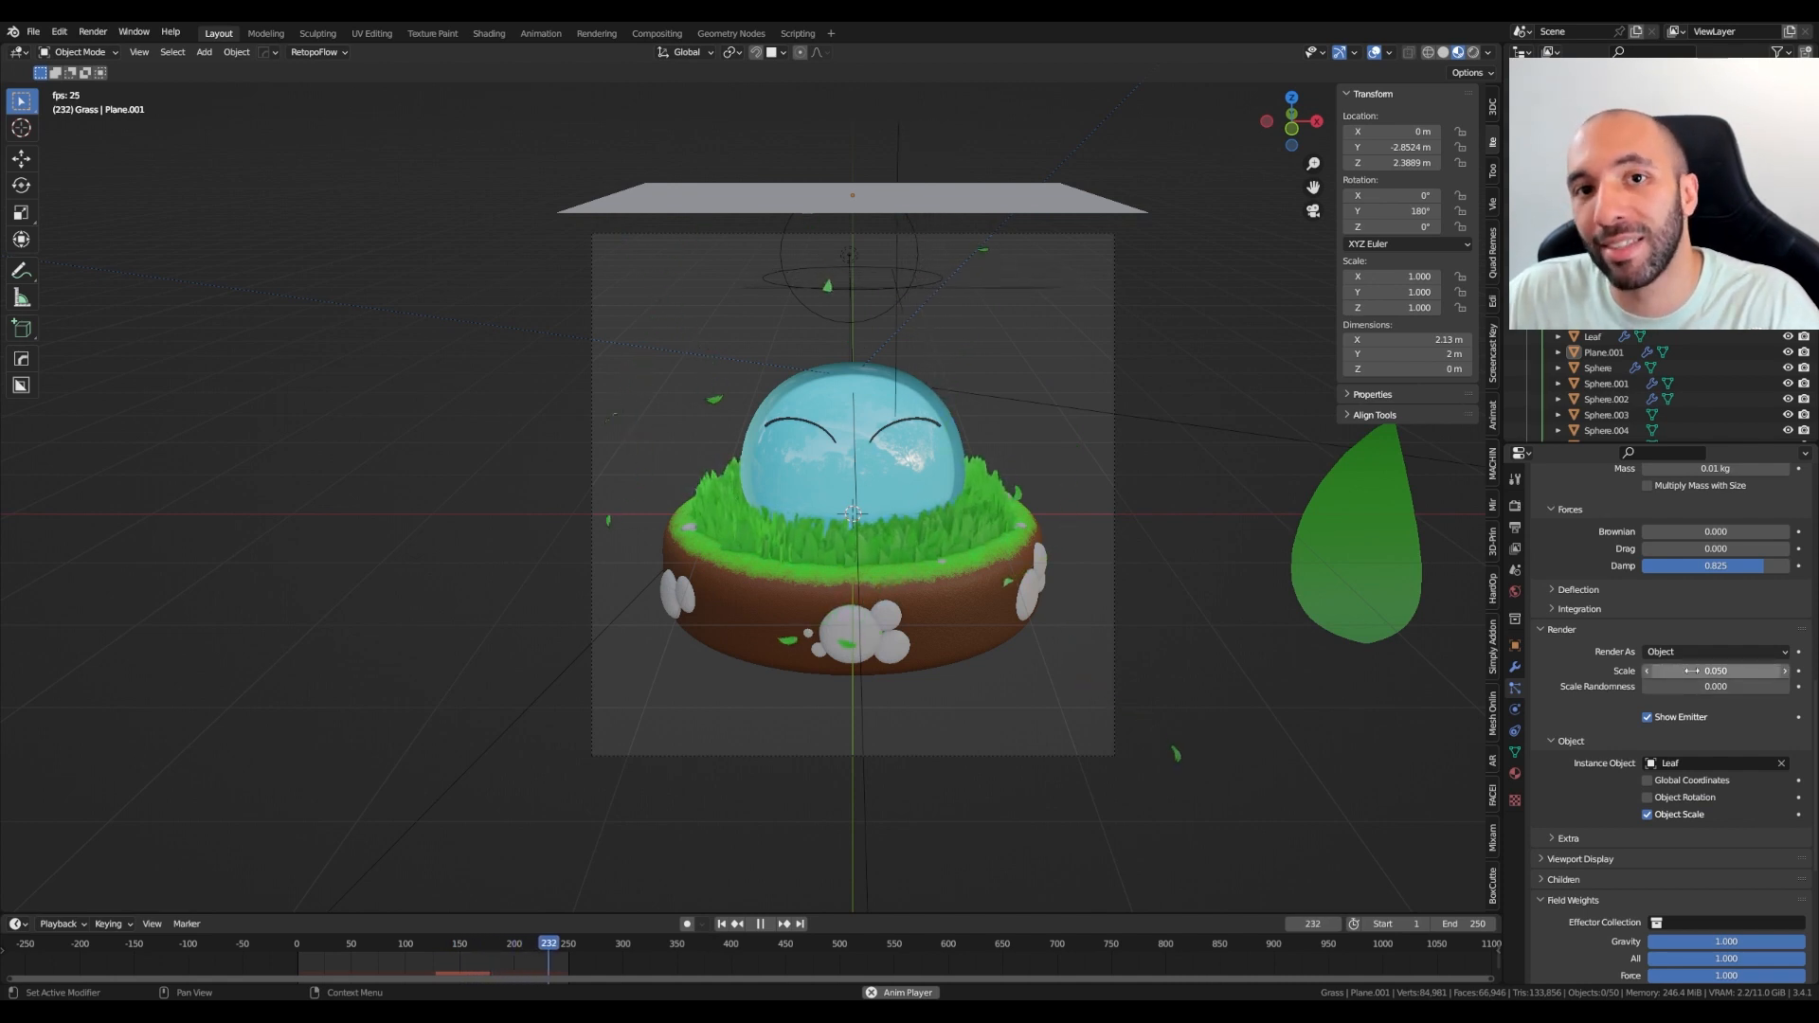
pyautogui.click(1691, 671)
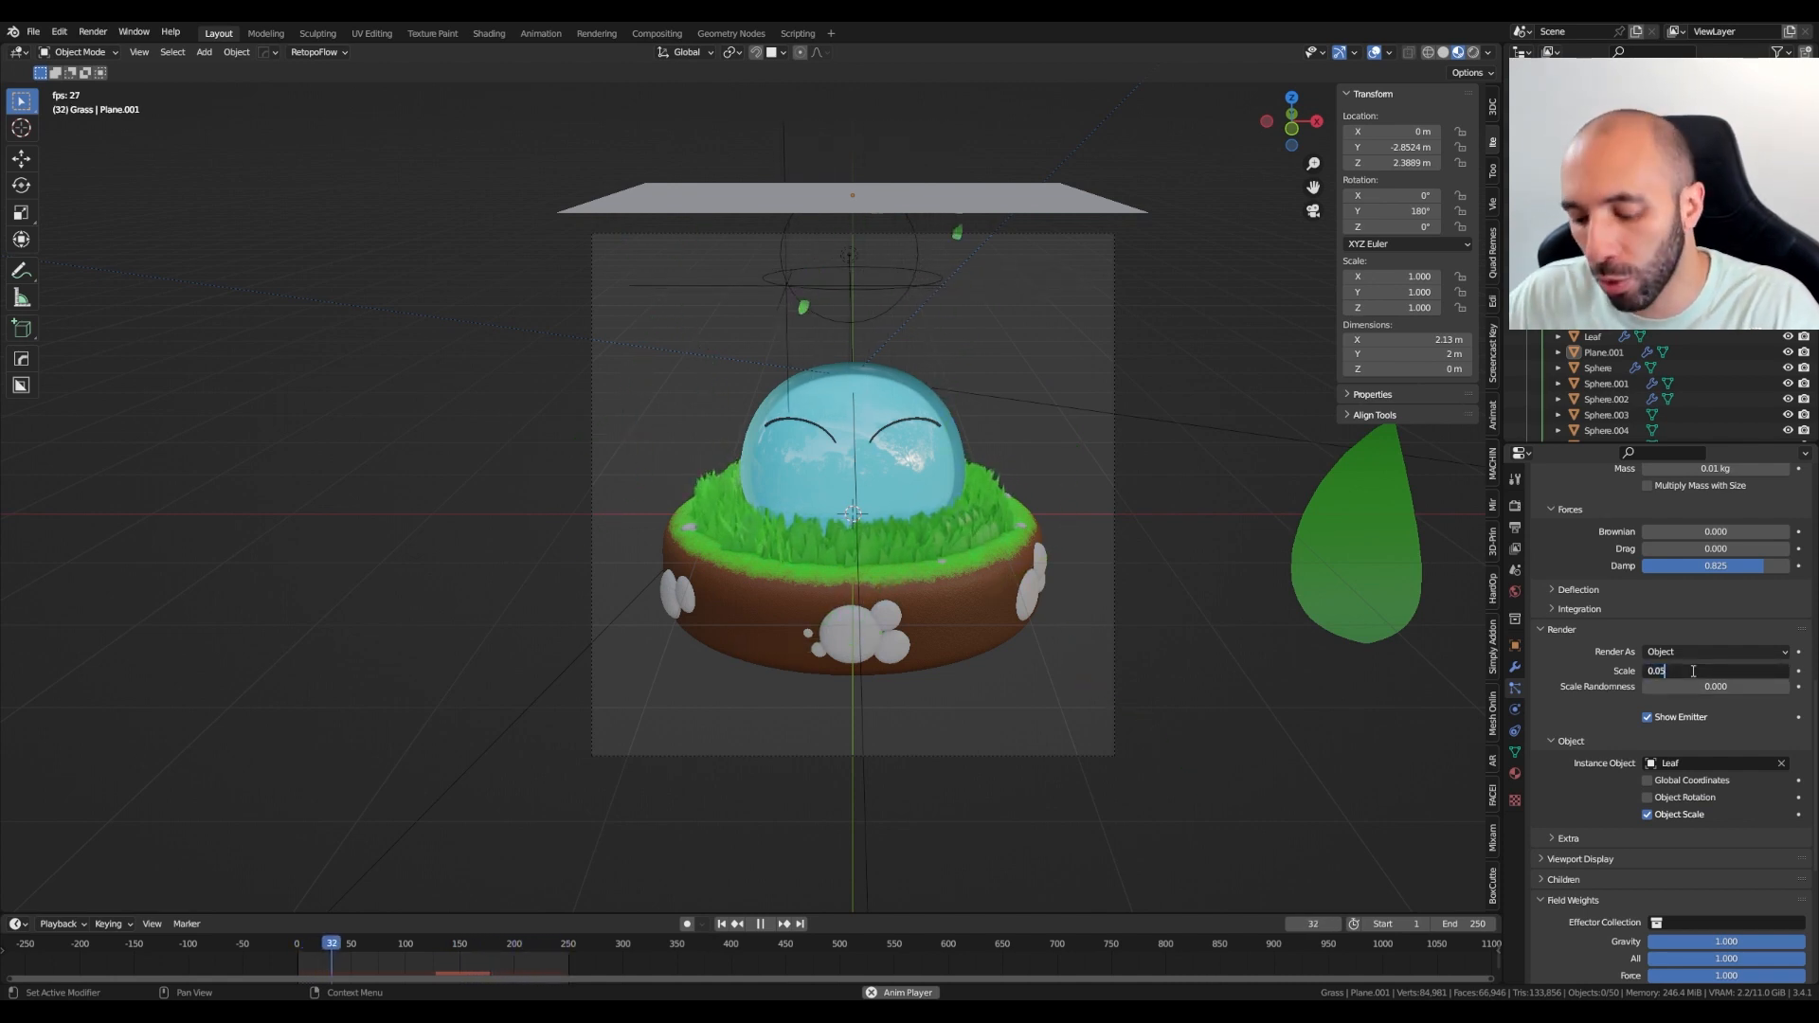
pyautogui.write('9')
pyautogui.press('Return')
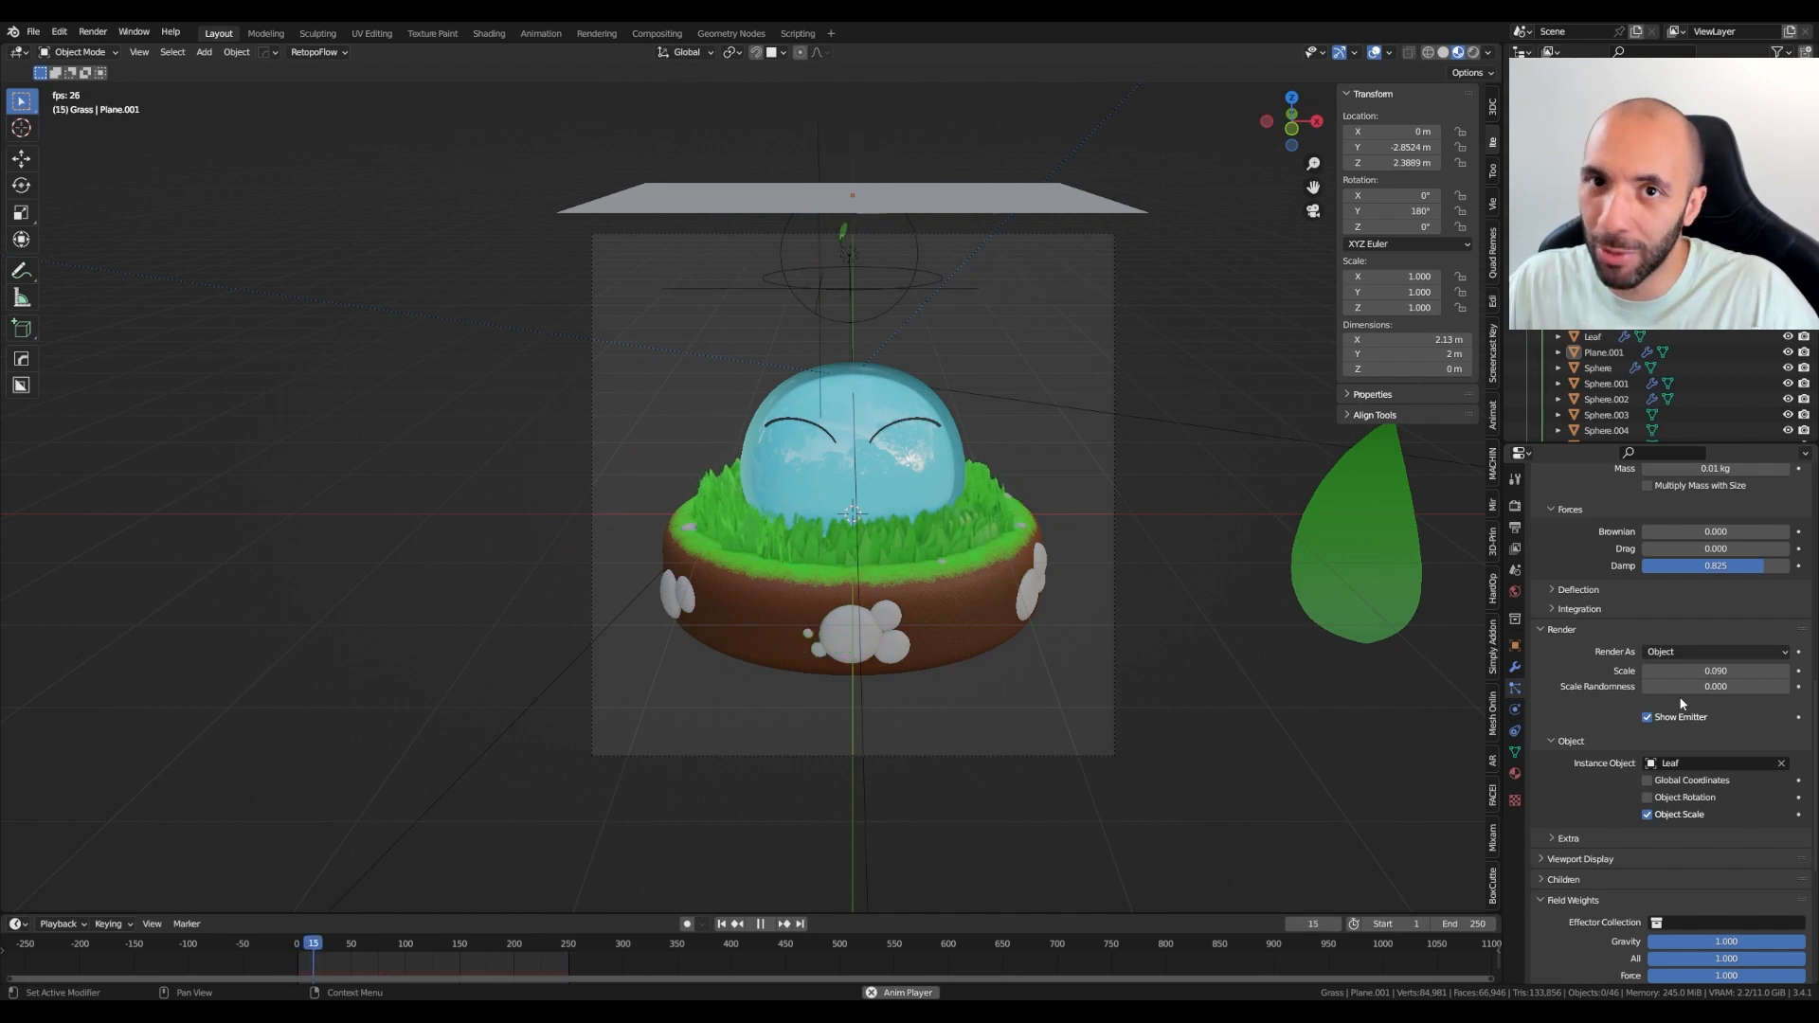
pyautogui.click(1688, 687)
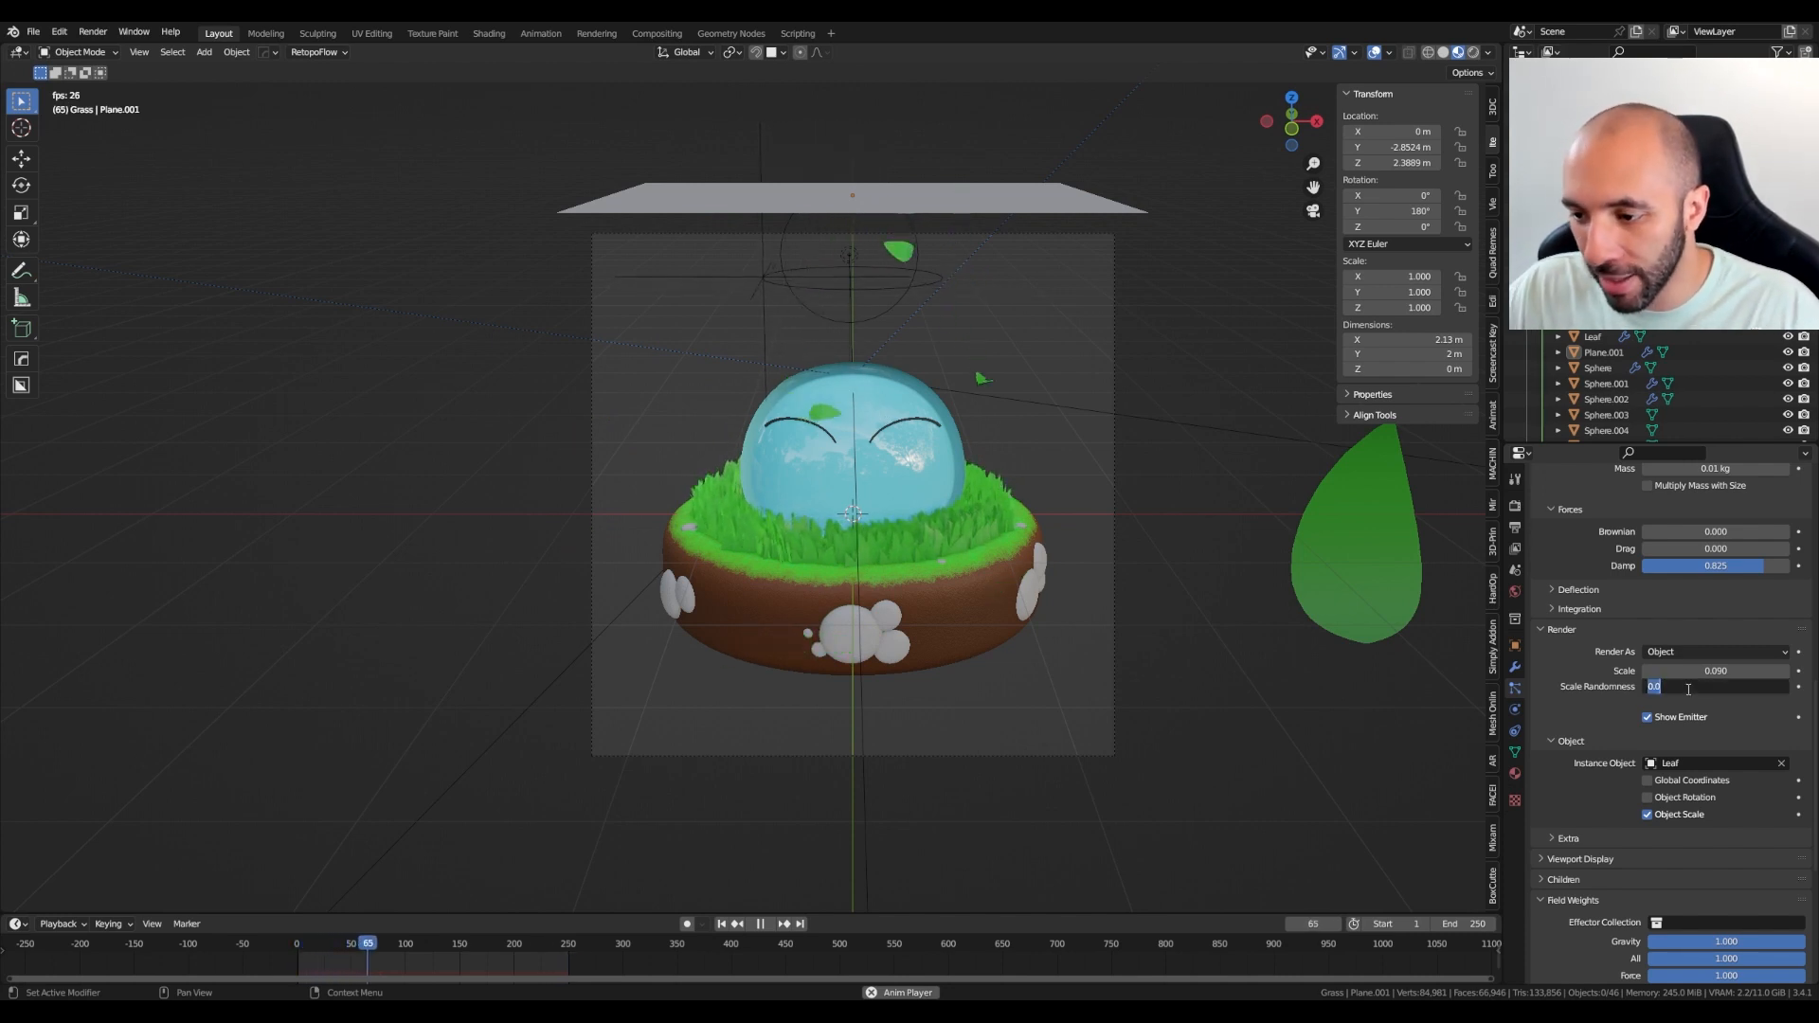
pyautogui.write('0.24')
pyautogui.press('Return')
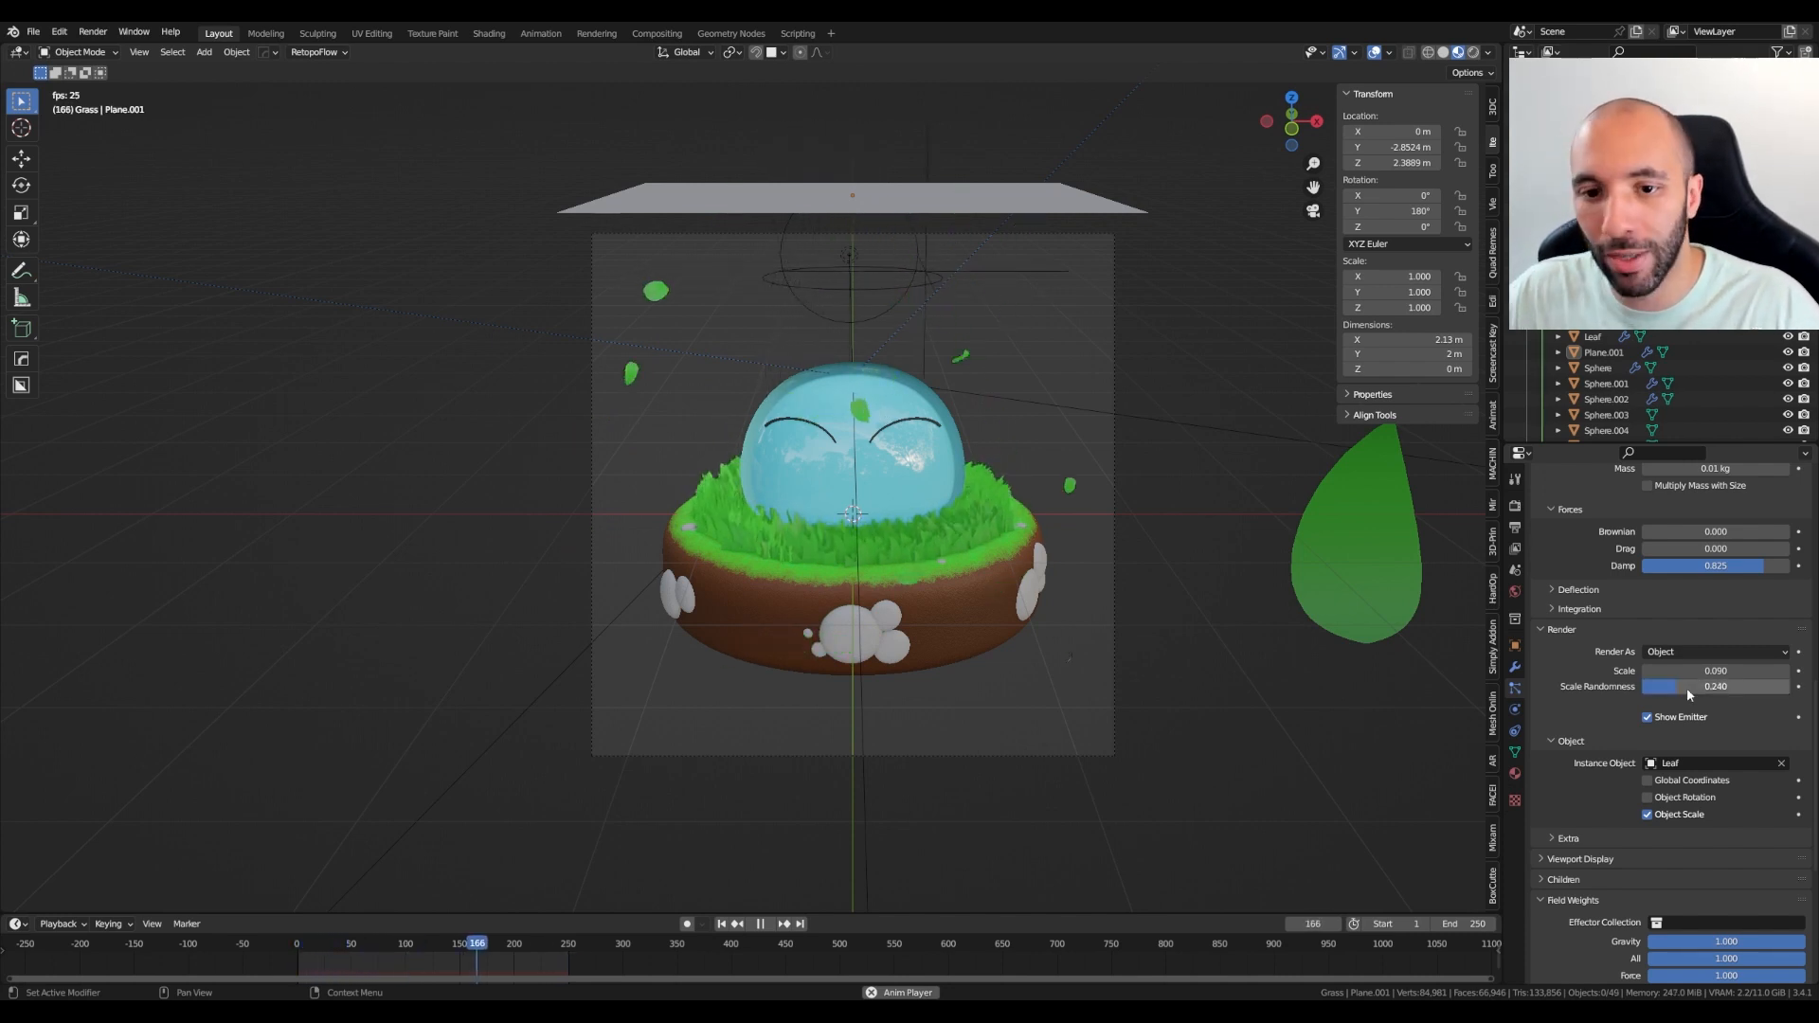